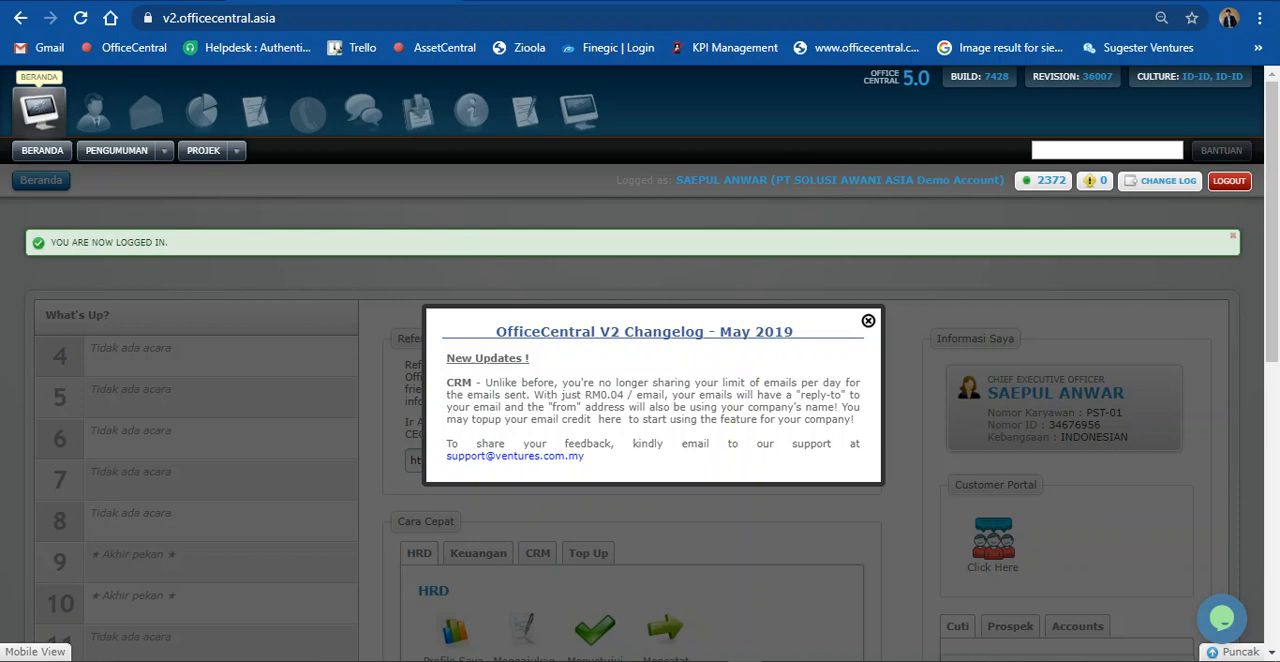
Step: Dismiss the May 2019 changelog notice and switch to the Payroll module
{"action": "left_click", "coordinate": [868, 321]}
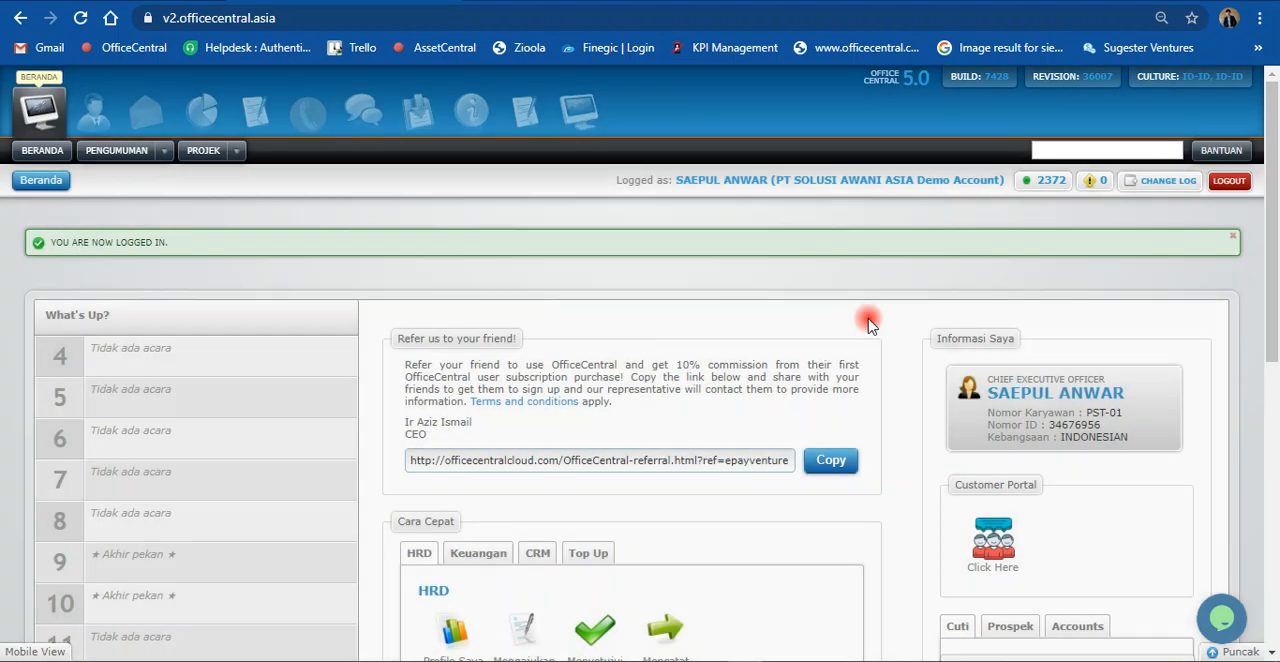
{"action": "left_click", "coordinate": [472, 118]}
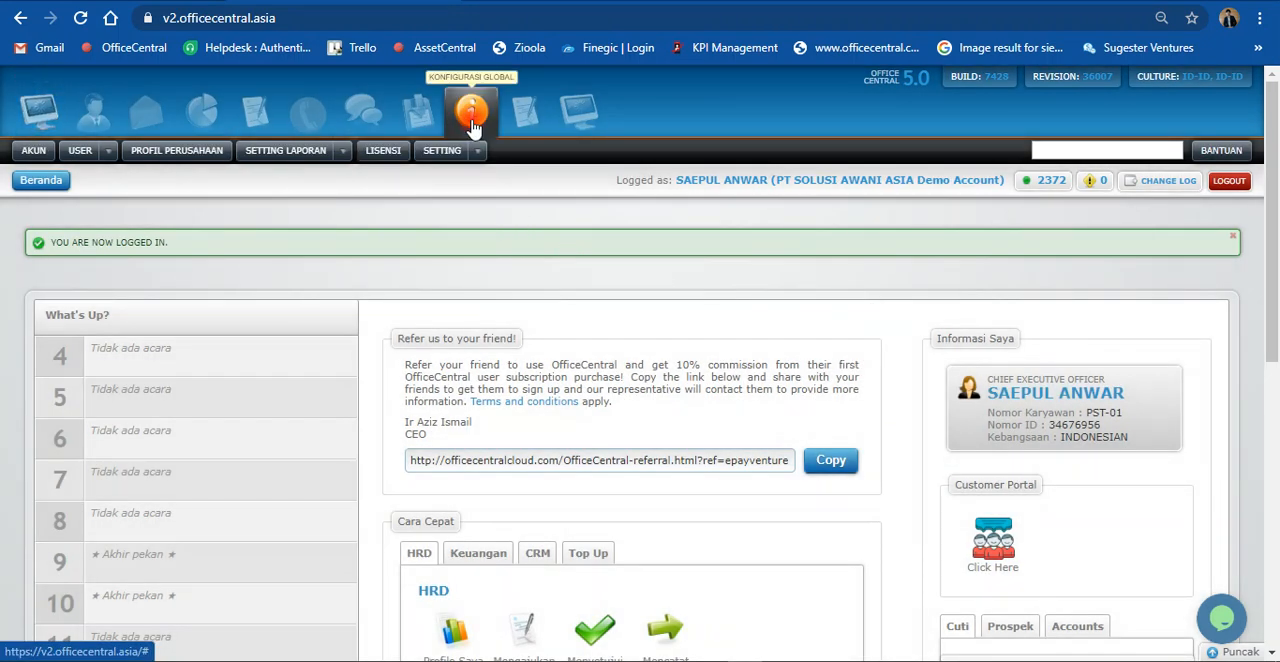
{"action": "left_click", "coordinate": [86, 122]}
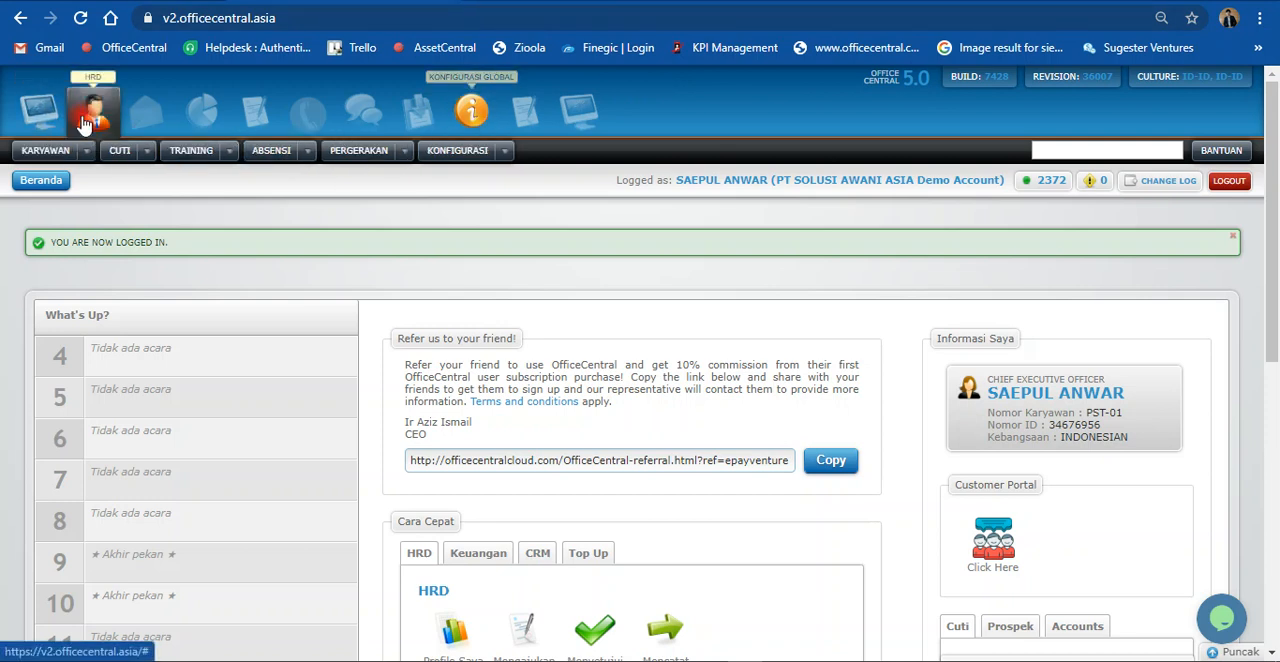
{"action": "left_click", "coordinate": [155, 127]}
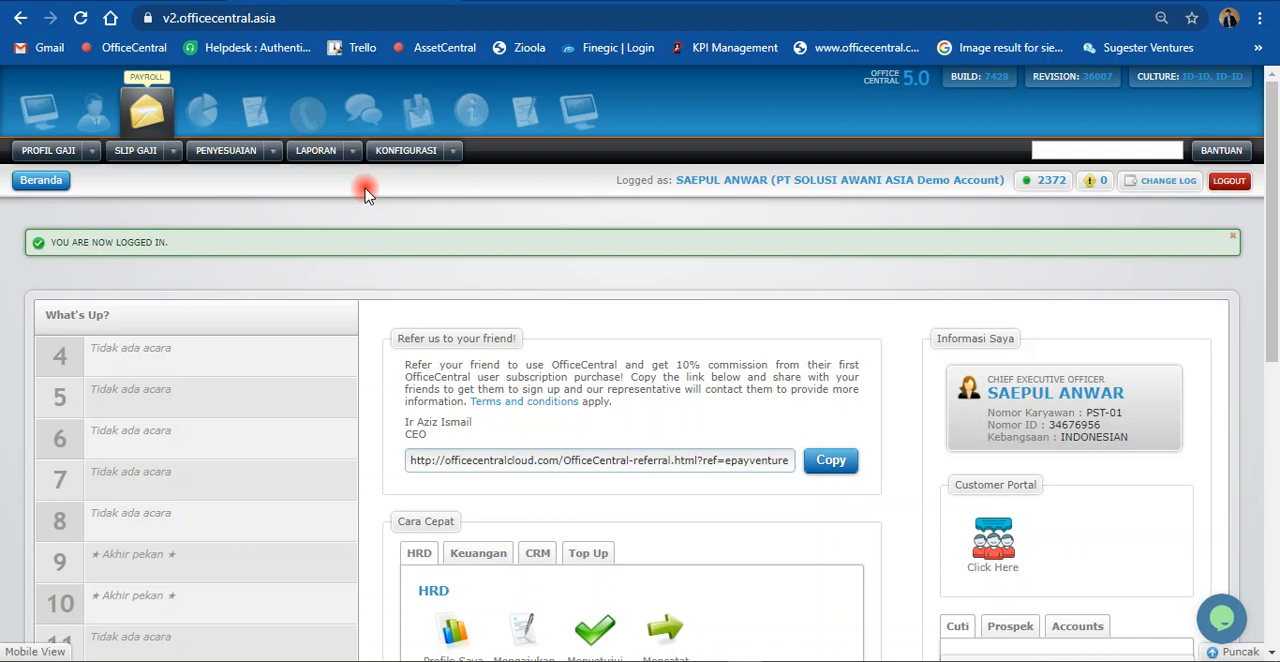
{"action": "mouse_move", "coordinate": [458, 155]}
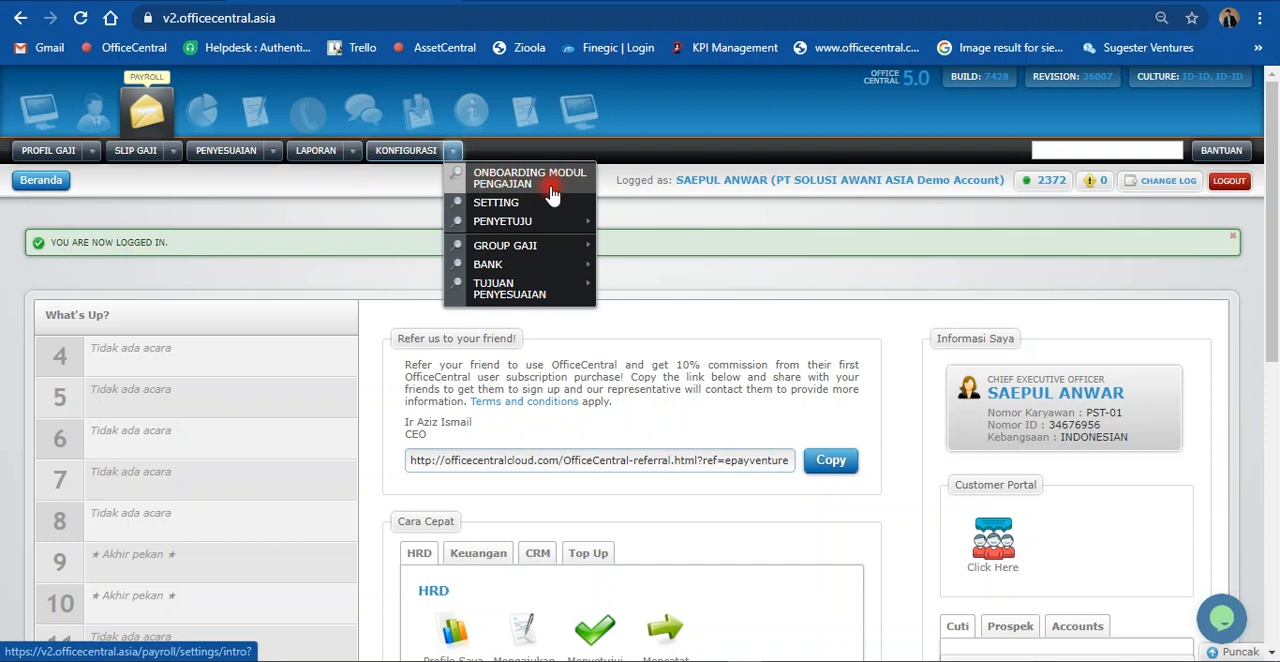
{"action": "mouse_move", "coordinate": [545, 248]}
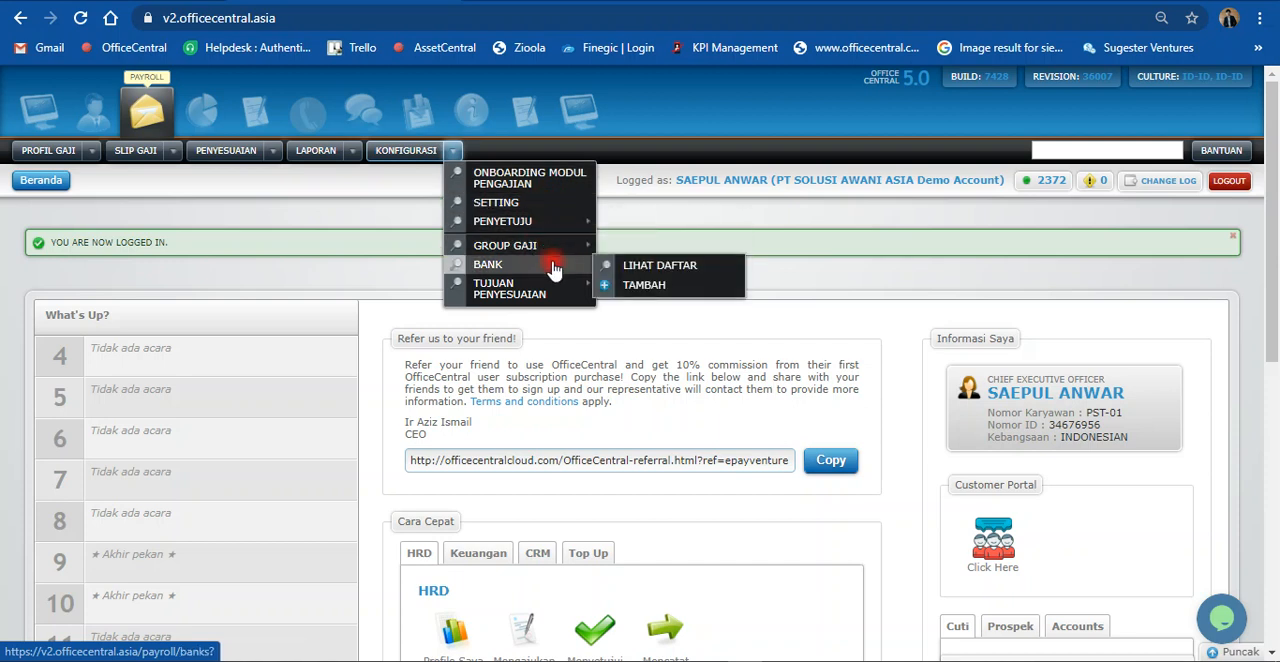
{"action": "mouse_move", "coordinate": [557, 284]}
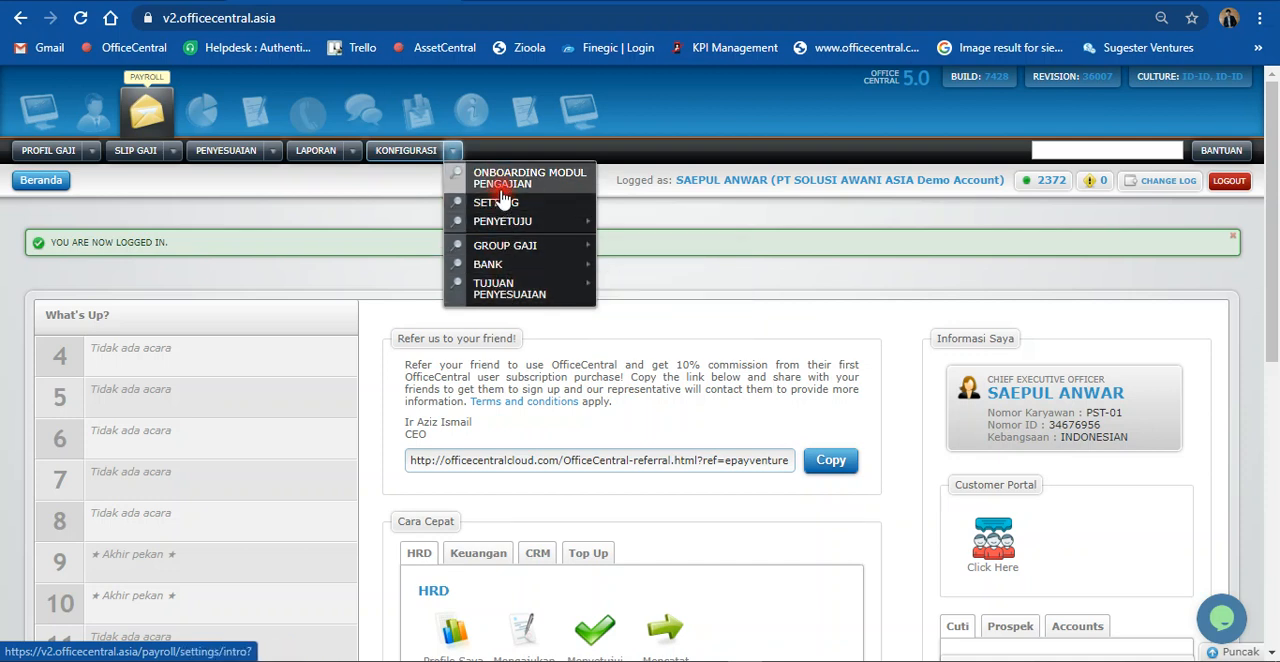
{"action": "left_click", "coordinate": [450, 152]}
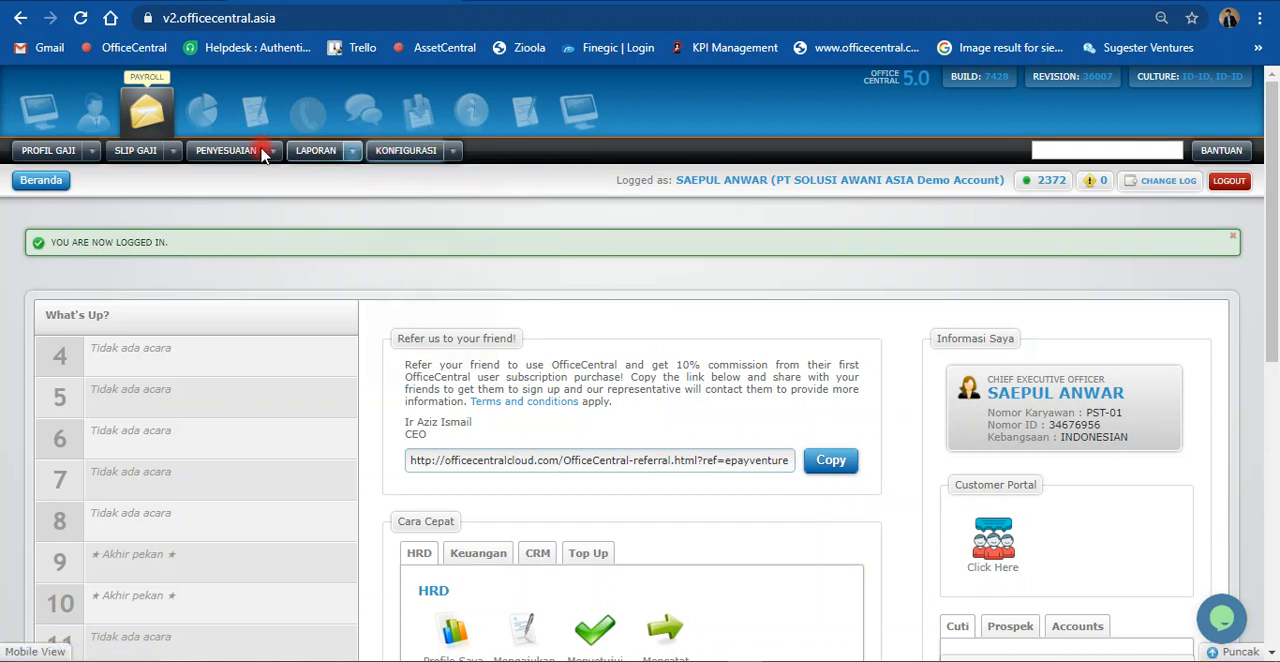
Step: Open Onboarding Modul Pengajian from the payroll configuration and start it to reach the Payroll Module Setup action list
{"action": "left_click", "coordinate": [452, 152]}
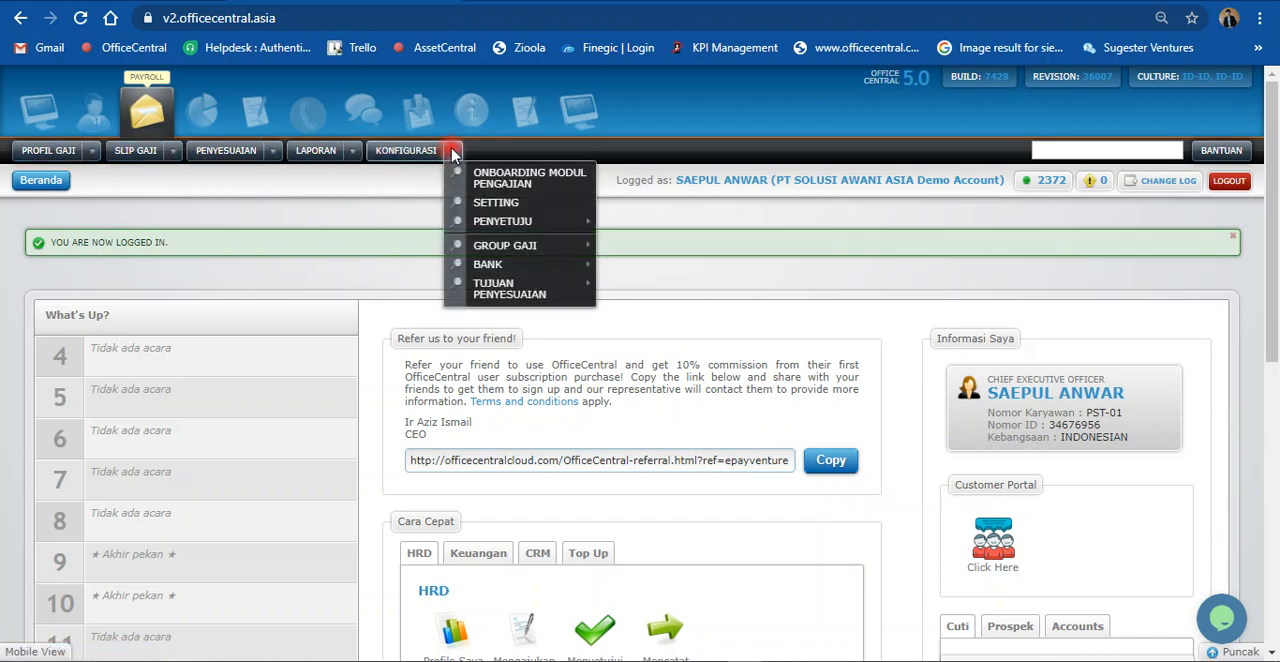
{"action": "left_click", "coordinate": [510, 177]}
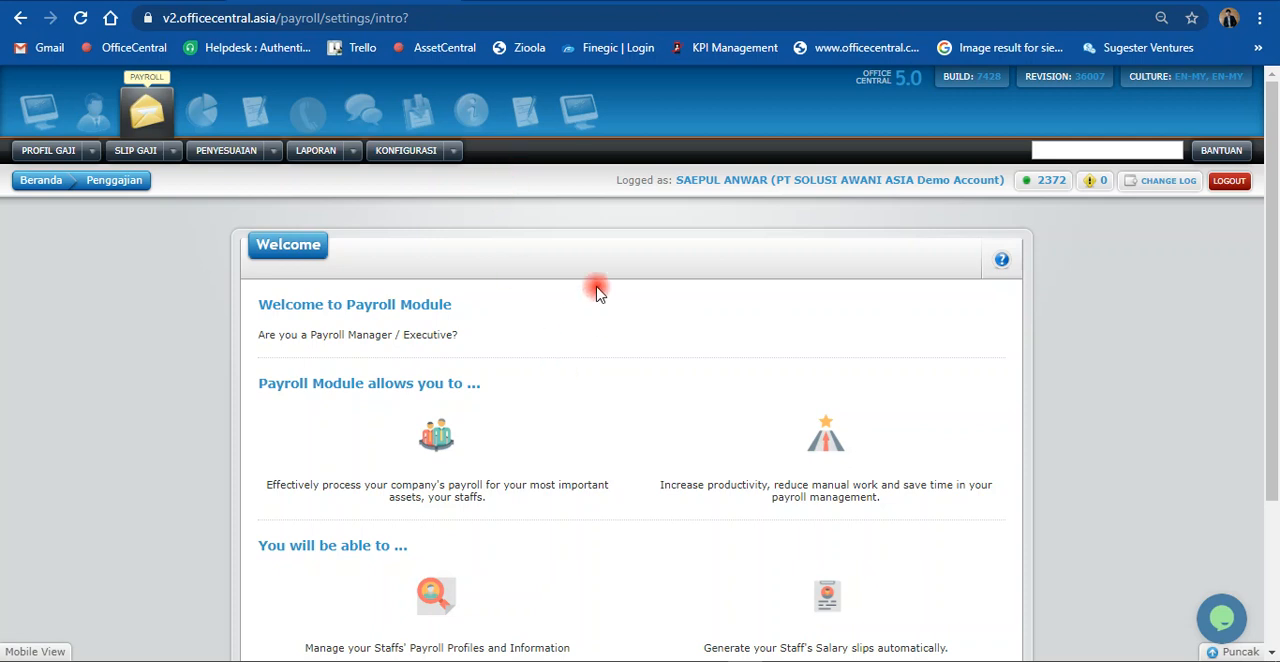
{"action": "scroll", "coordinate": [591, 298], "scroll_direction": "down", "scroll_amount": 1}
{"action": "scroll", "coordinate": [591, 298], "scroll_direction": "down", "scroll_amount": 1}
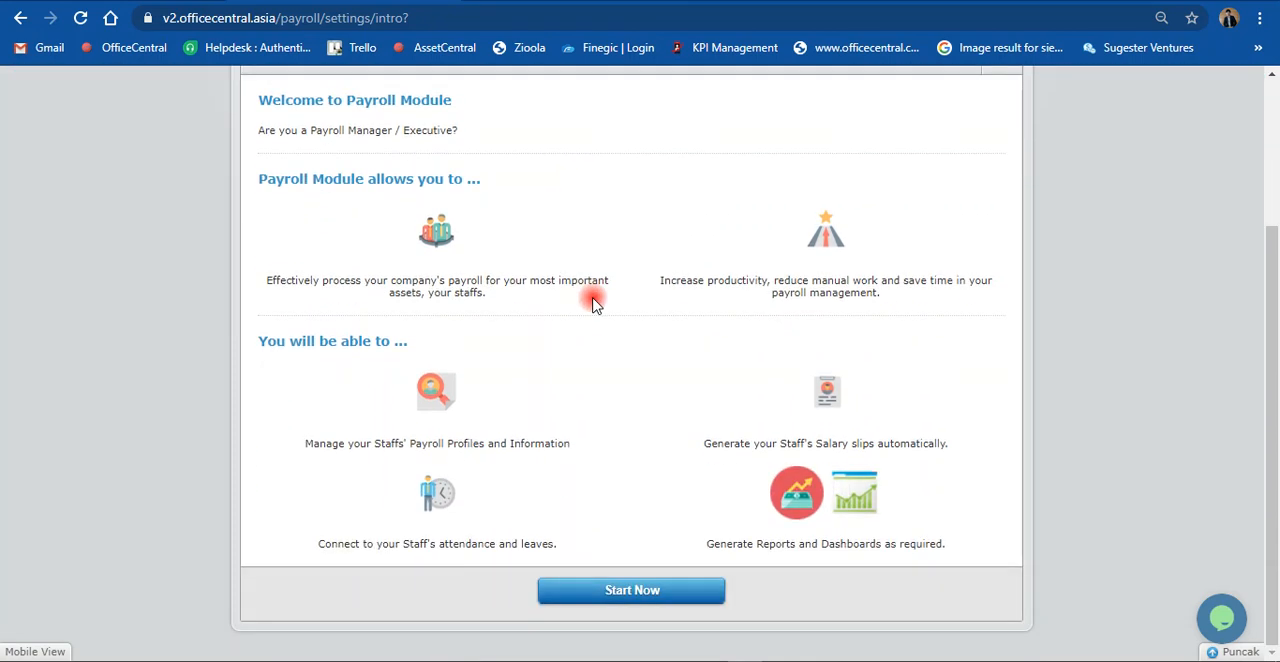
{"action": "left_click", "coordinate": [659, 597]}
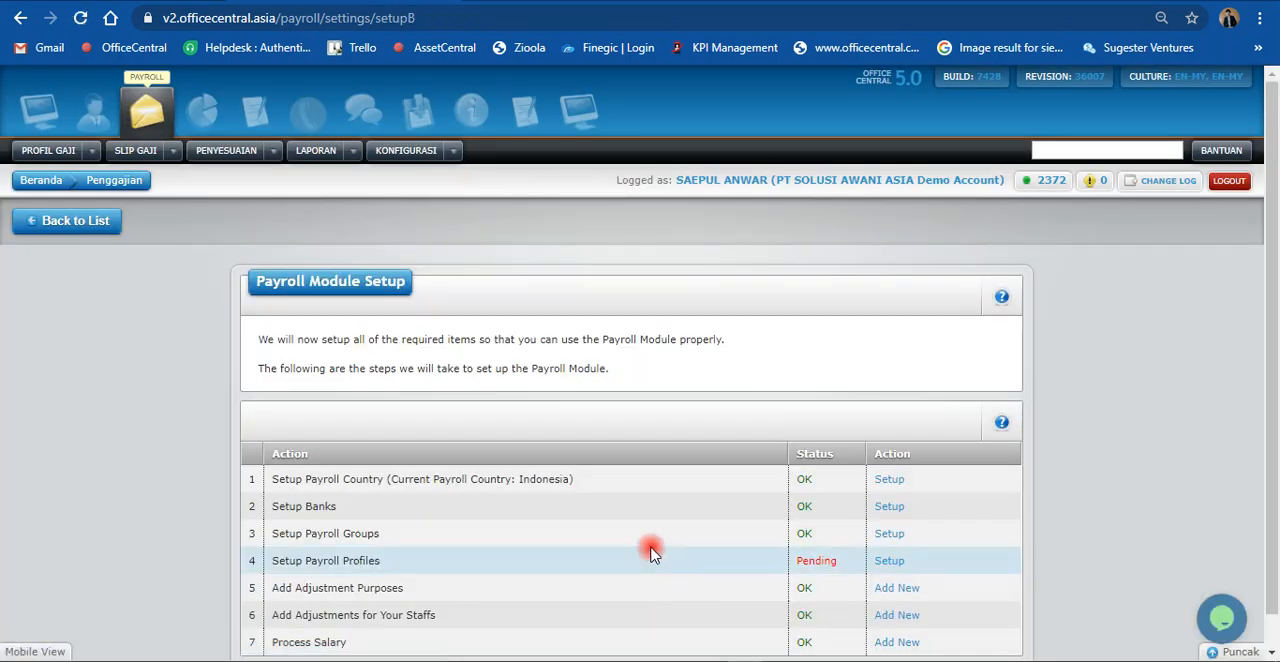
{"action": "scroll", "coordinate": [654, 530], "scroll_direction": "down", "scroll_amount": 1}
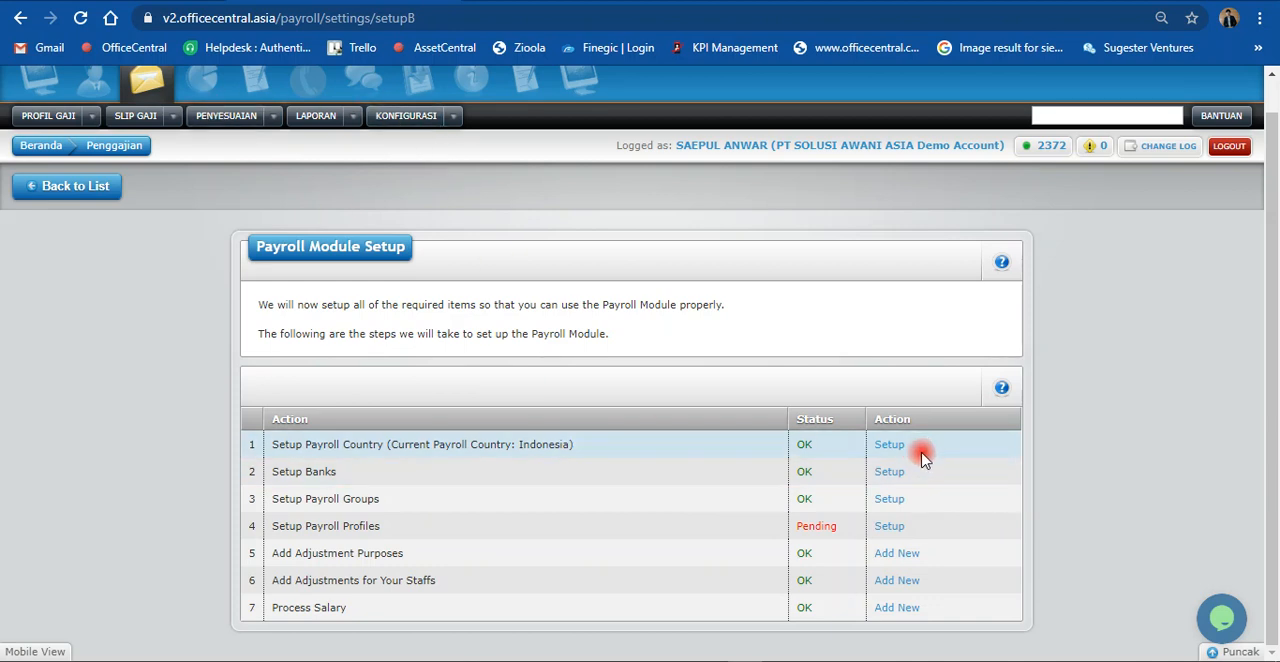
Step: View the payroll country setup from the action list, and reach the same Company Settings page through the payroll configuration's Setting entry
{"action": "left_click", "coordinate": [890, 448]}
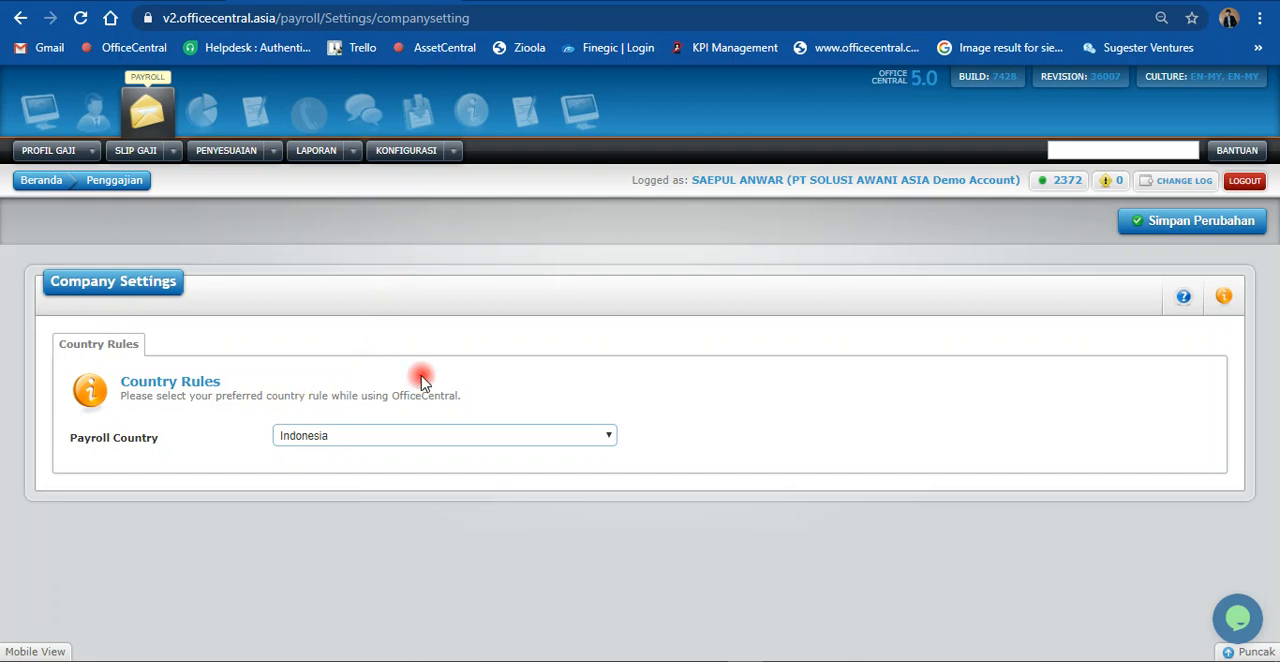
{"action": "left_click", "coordinate": [452, 150]}
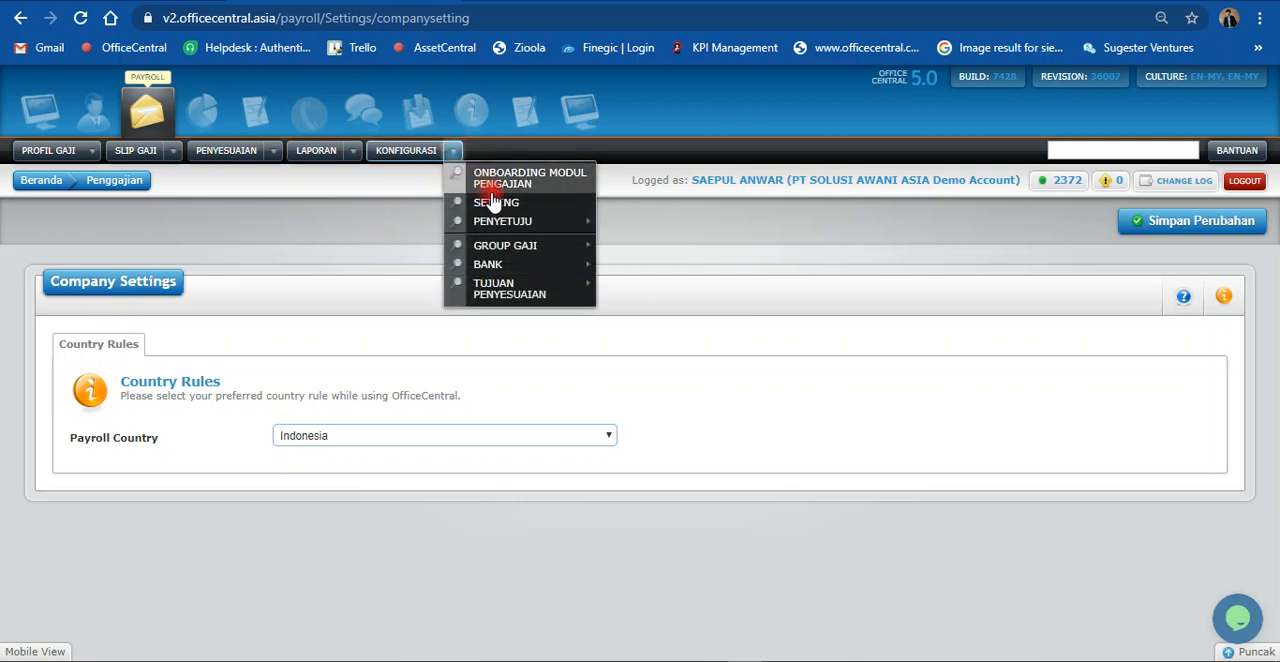
{"action": "left_click", "coordinate": [505, 204]}
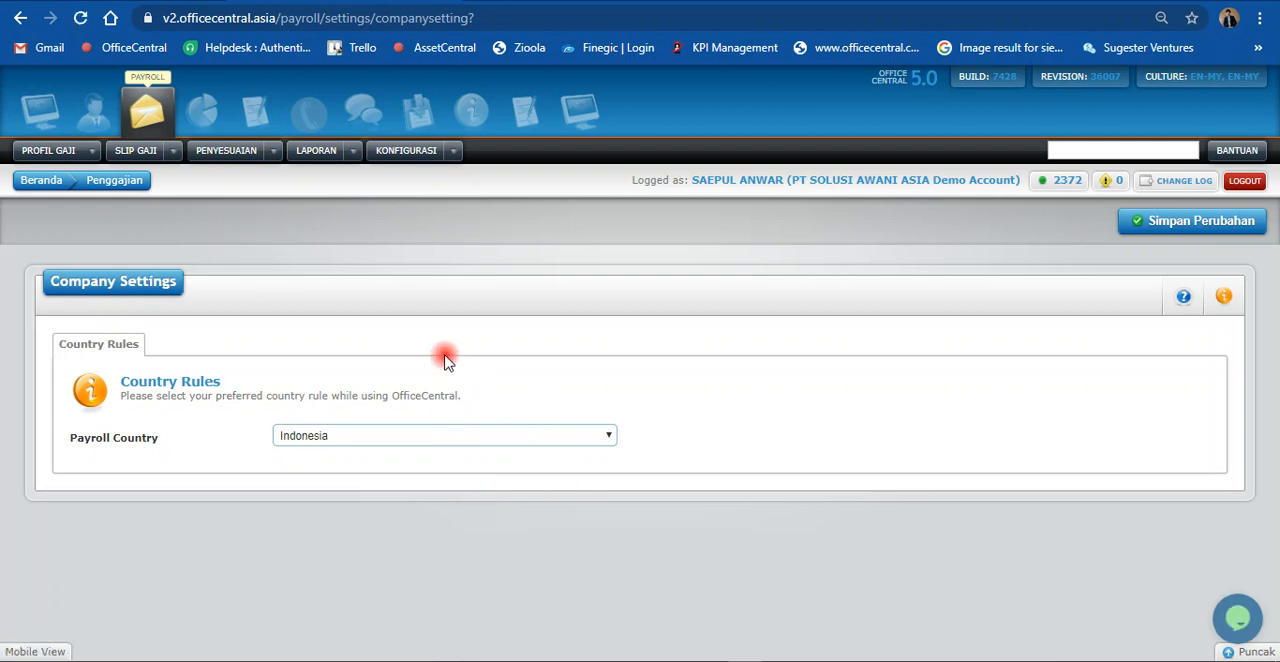
{"action": "left_click", "coordinate": [450, 151]}
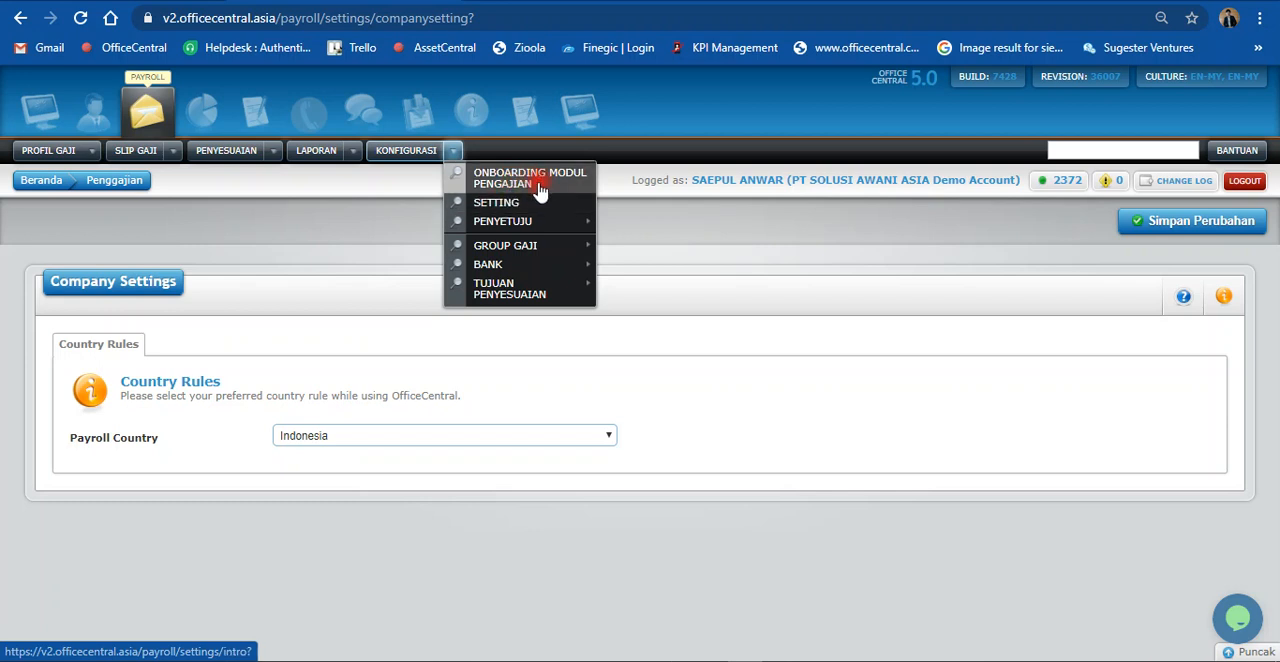
{"action": "left_click", "coordinate": [435, 437]}
{"action": "left_click", "coordinate": [435, 437]}
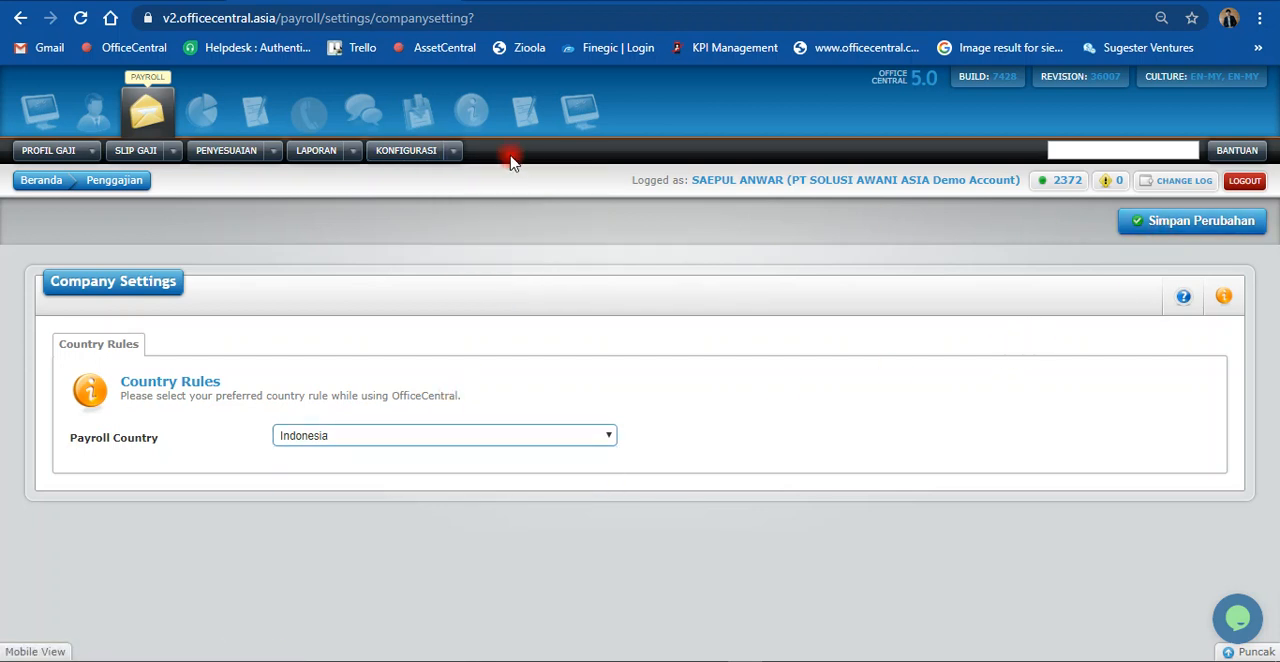
Step: Return to Onboarding Modul Pengajian and start it again to get back to the Payroll Module Setup action list
{"action": "mouse_move", "coordinate": [456, 153]}
{"action": "left_click", "coordinate": [495, 185]}
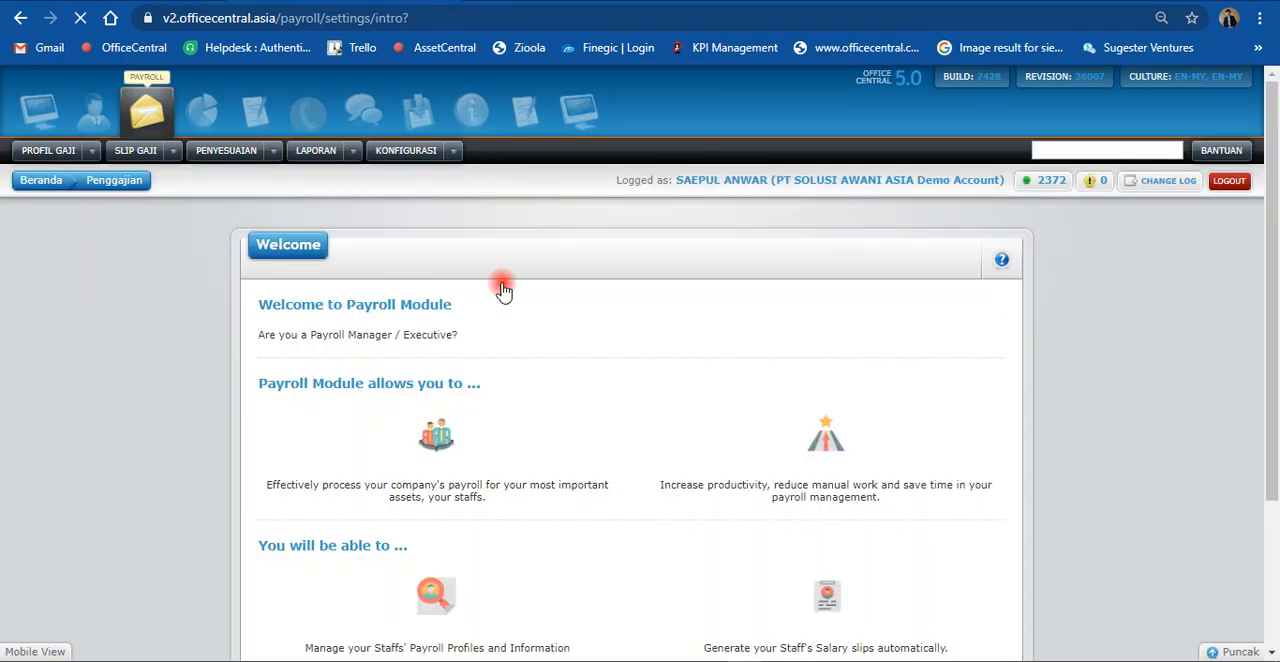
{"action": "scroll", "coordinate": [547, 405], "scroll_direction": "down", "scroll_amount": 3}
{"action": "left_click", "coordinate": [632, 591]}
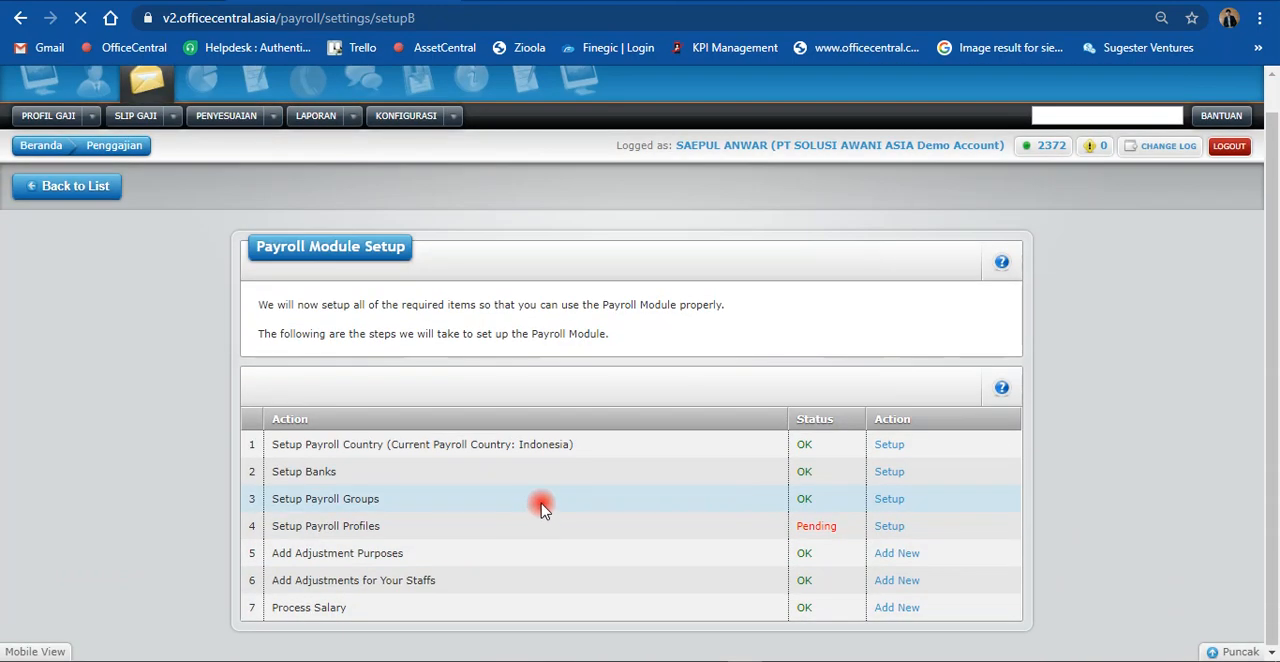
Step: Open the Setup Banks form, look over its new-bank fields, and go back to the list of banks without saving
{"action": "left_click", "coordinate": [886, 474]}
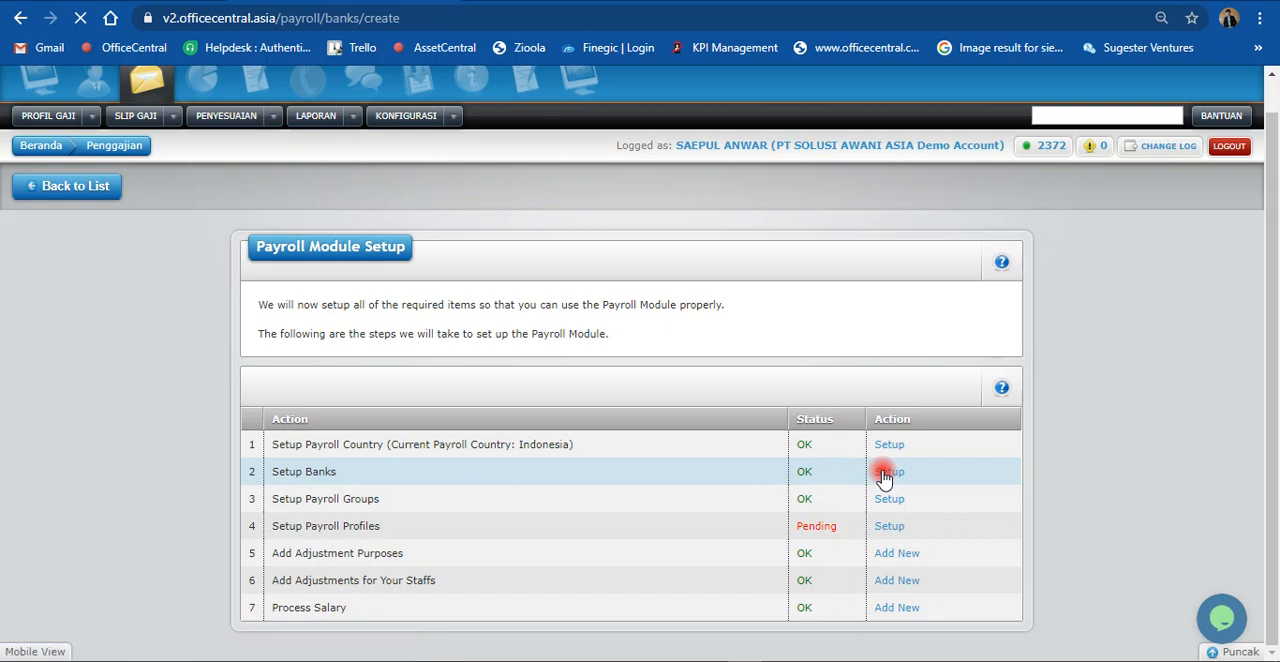
{"action": "scroll", "coordinate": [758, 465], "scroll_direction": "down", "scroll_amount": 2}
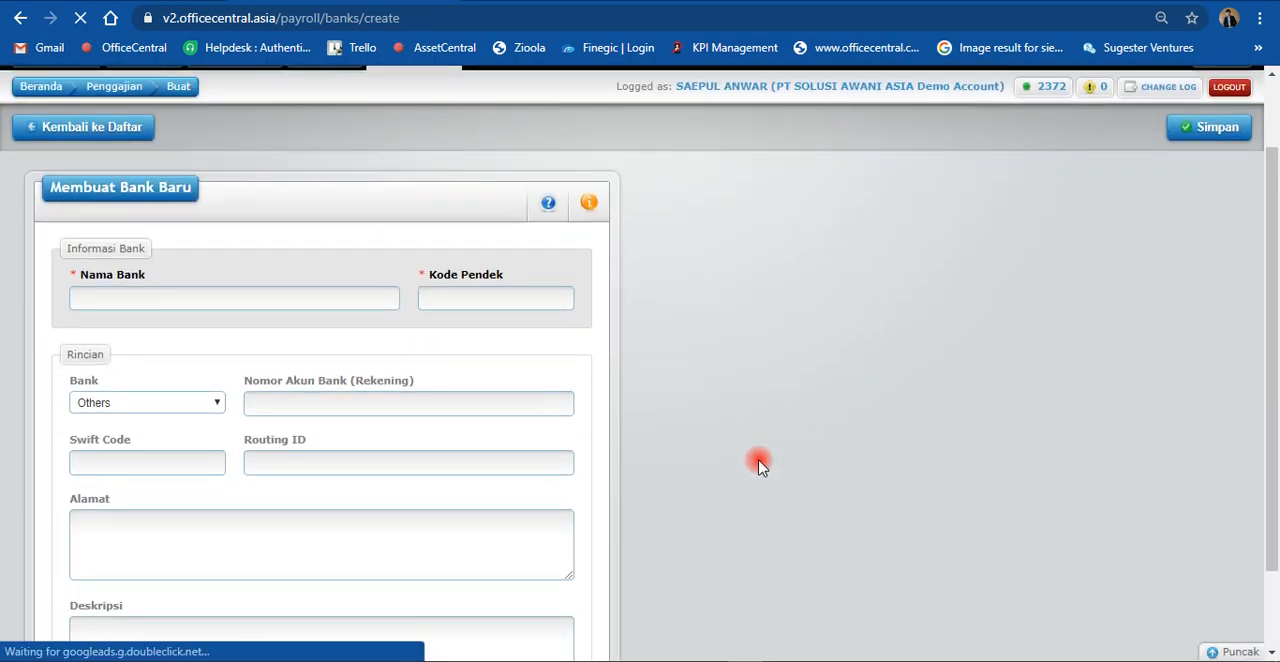
{"action": "scroll", "coordinate": [758, 465], "scroll_direction": "up", "scroll_amount": 2}
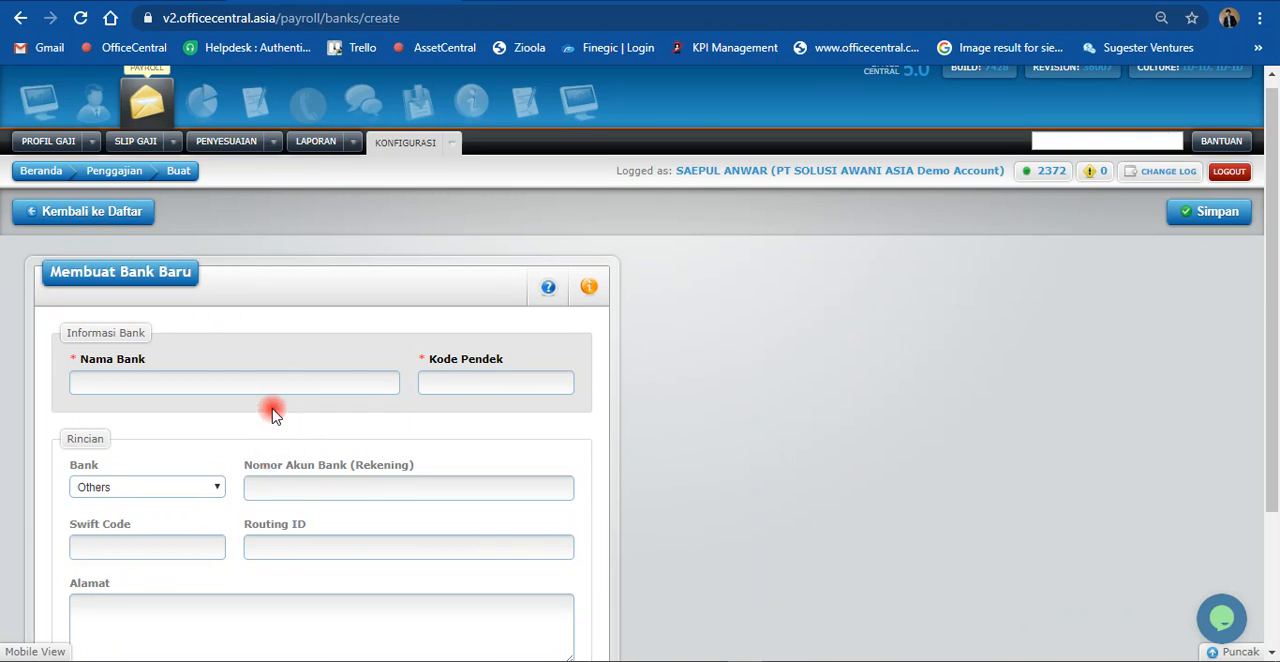
{"action": "left_click", "coordinate": [74, 211]}
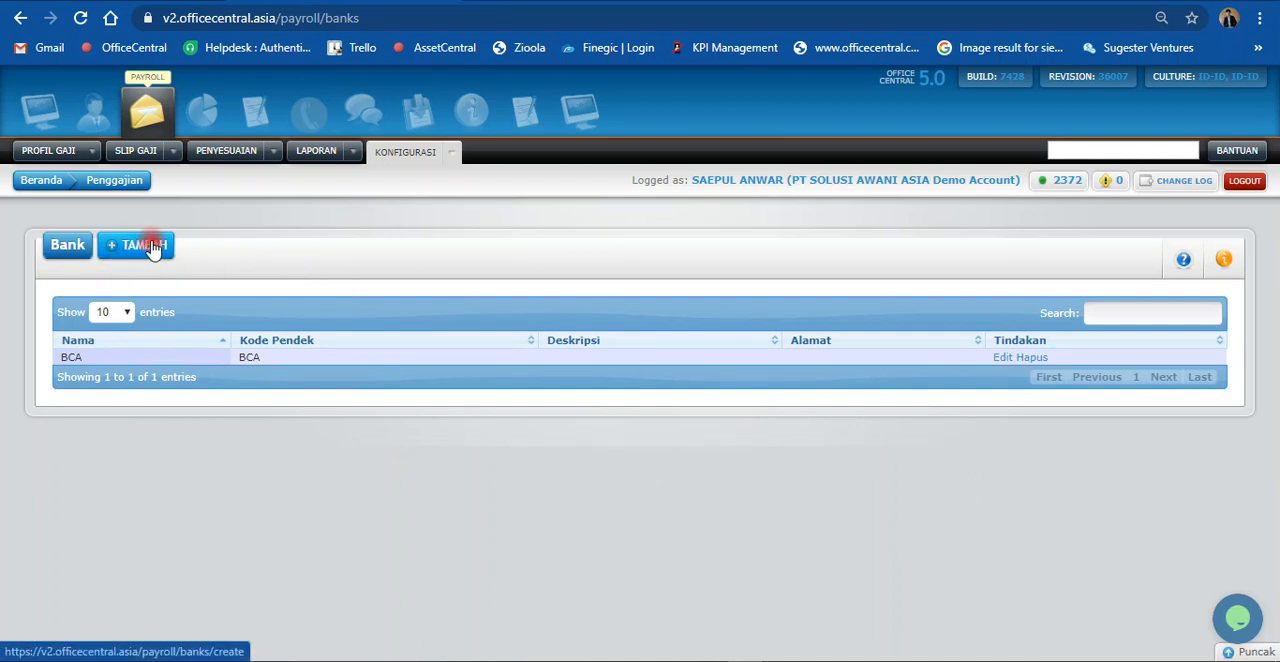
Step: Open Onboarding Modul Pengajian in a separate browser tab and start it there to bring up the Payroll Module Setup action list
{"action": "left_click", "coordinate": [449, 155]}
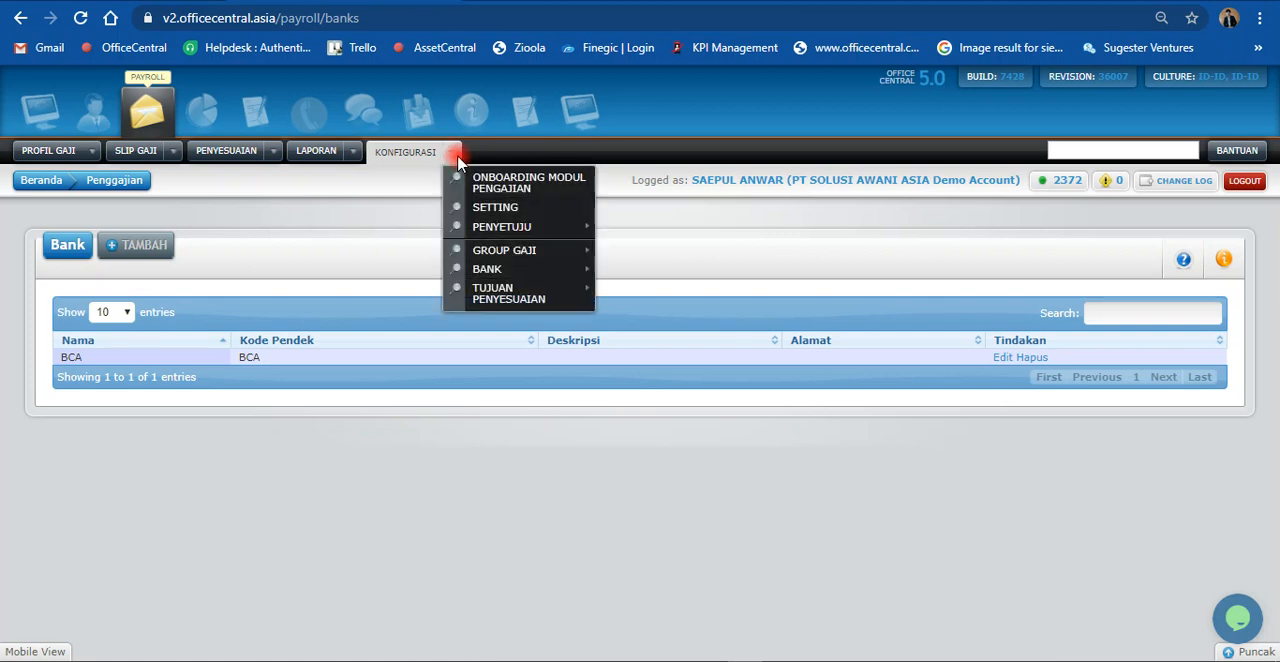
{"action": "right_click", "coordinate": [510, 186]}
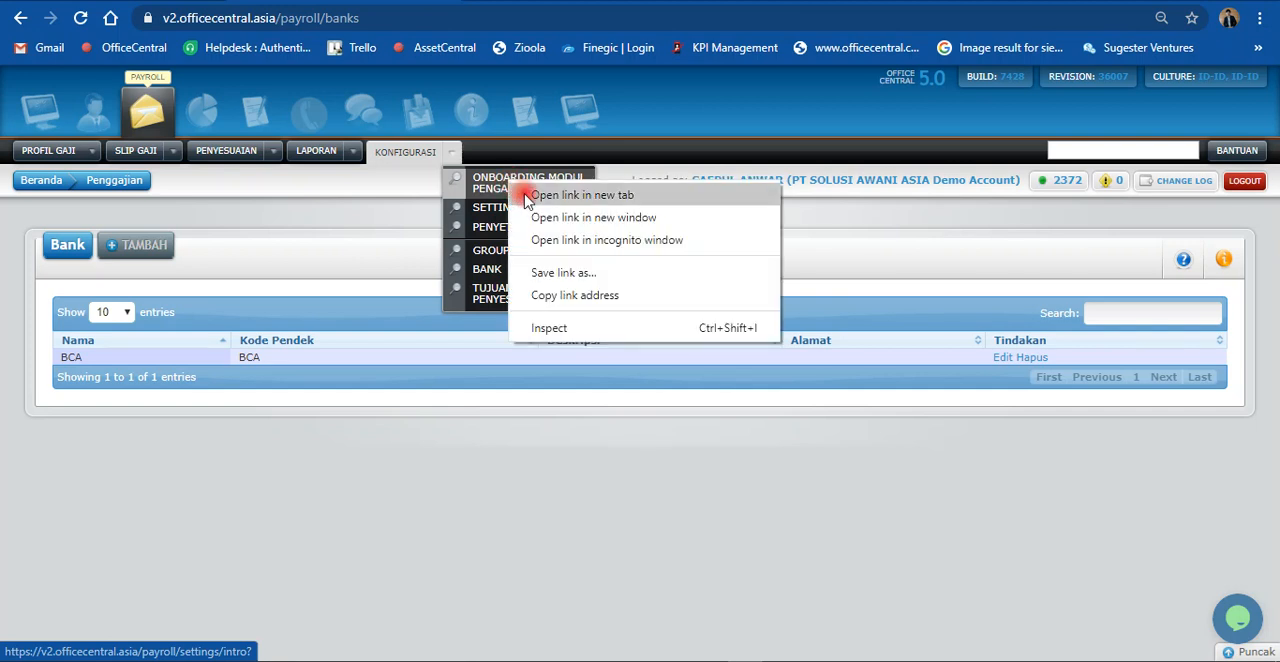
{"action": "left_click", "coordinate": [582, 195]}
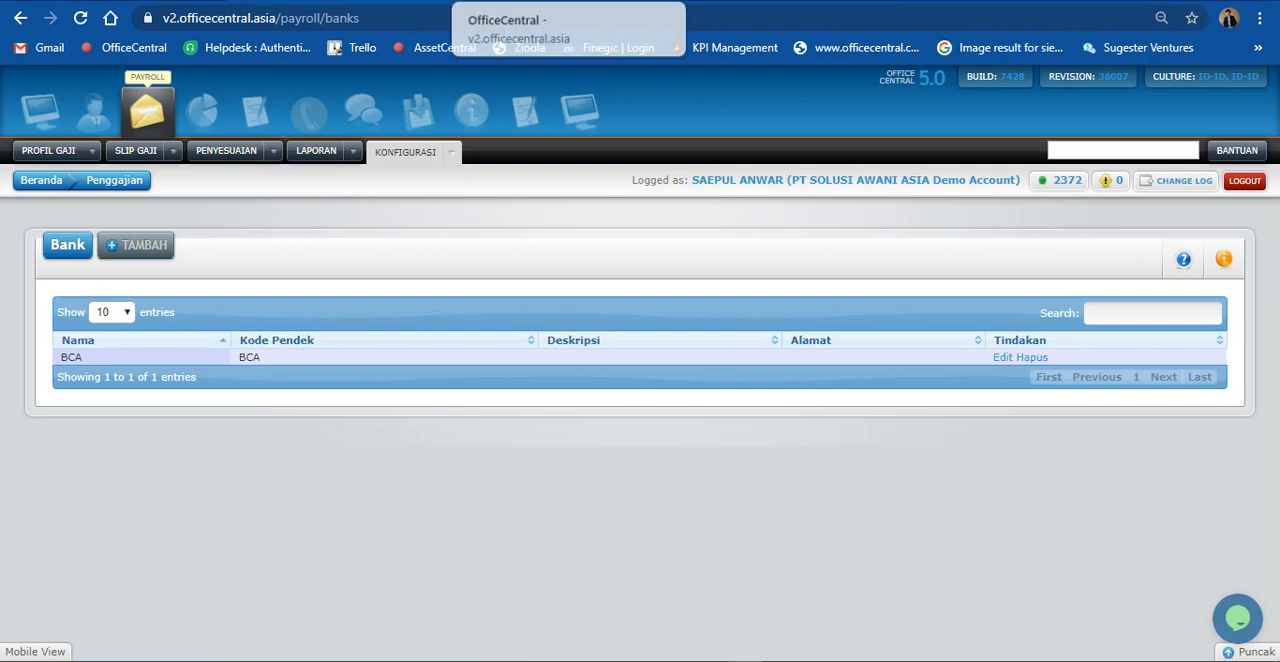
{"action": "left_click", "coordinate": [520, 1]}
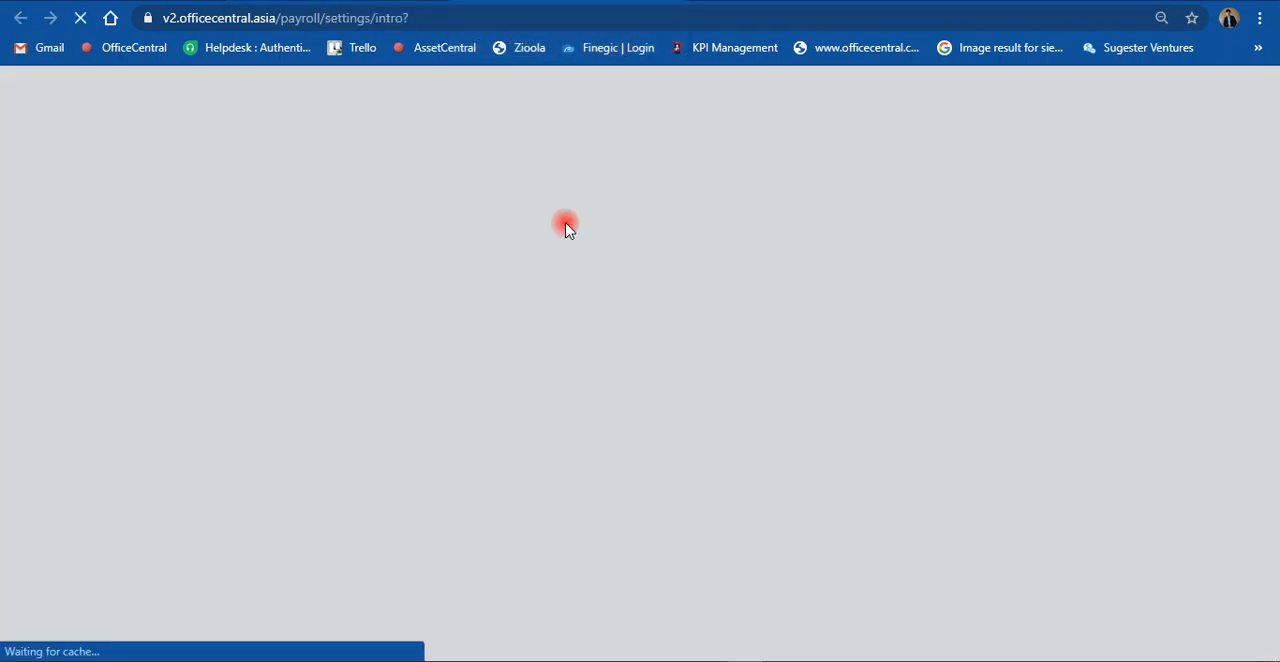
{"action": "scroll", "coordinate": [594, 400], "scroll_direction": "down", "scroll_amount": 3}
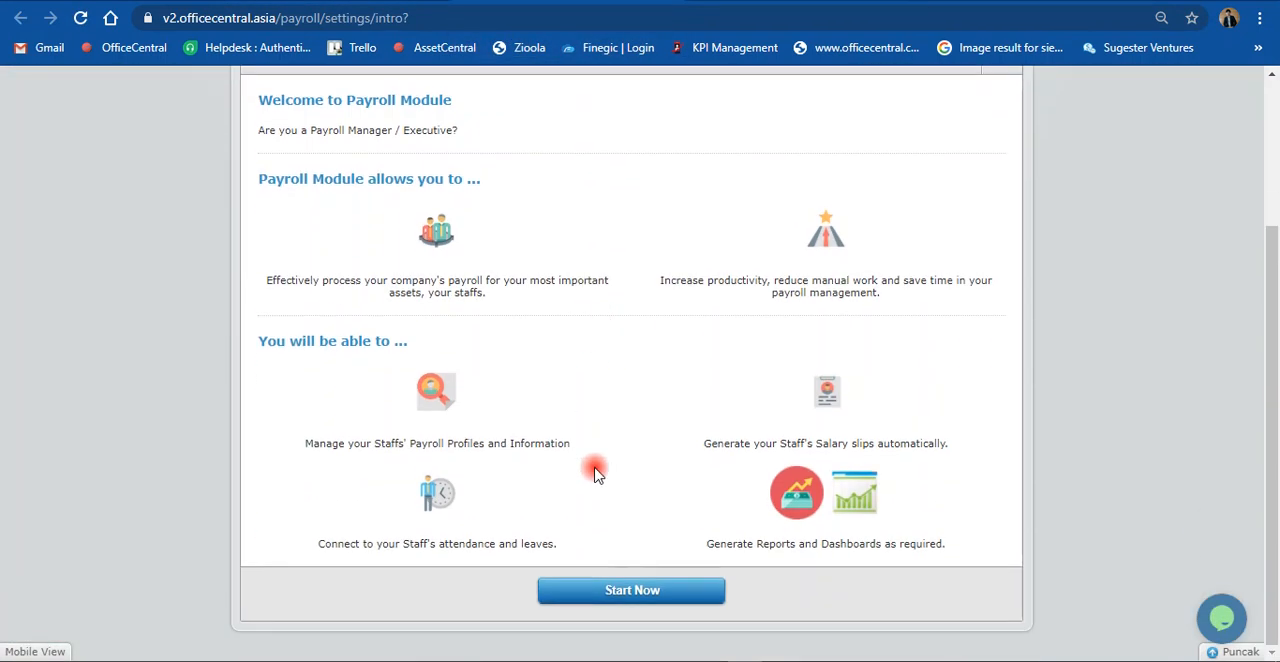
{"action": "left_click", "coordinate": [608, 591]}
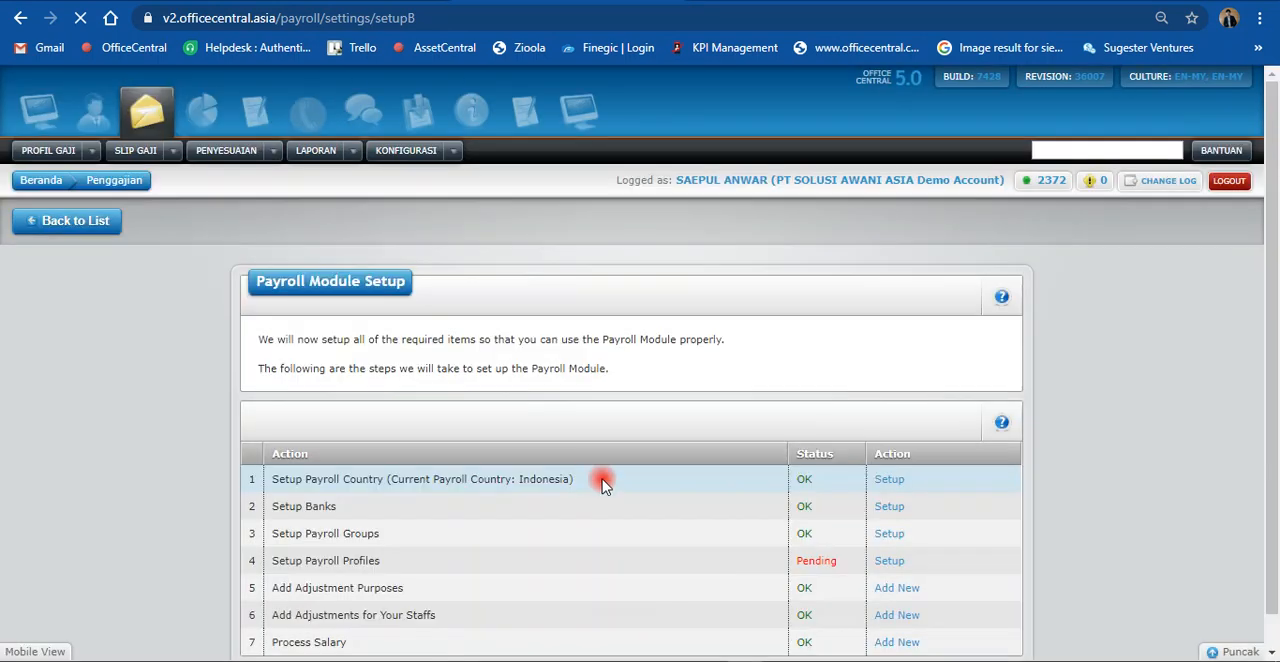
{"action": "scroll", "coordinate": [598, 465], "scroll_direction": "down", "scroll_amount": 2}
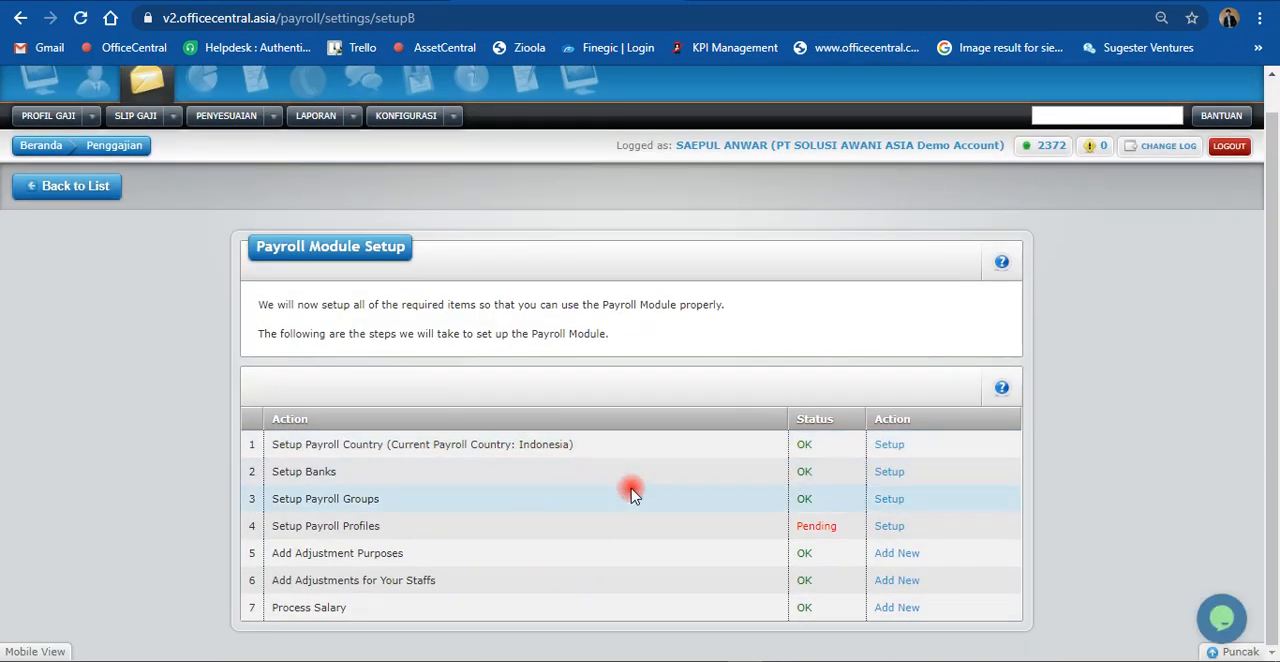
Step: Open the Setup Payroll Groups form in its own browser tab, view it, and return to the Payroll Module Setup action list
{"action": "right_click", "coordinate": [885, 505]}
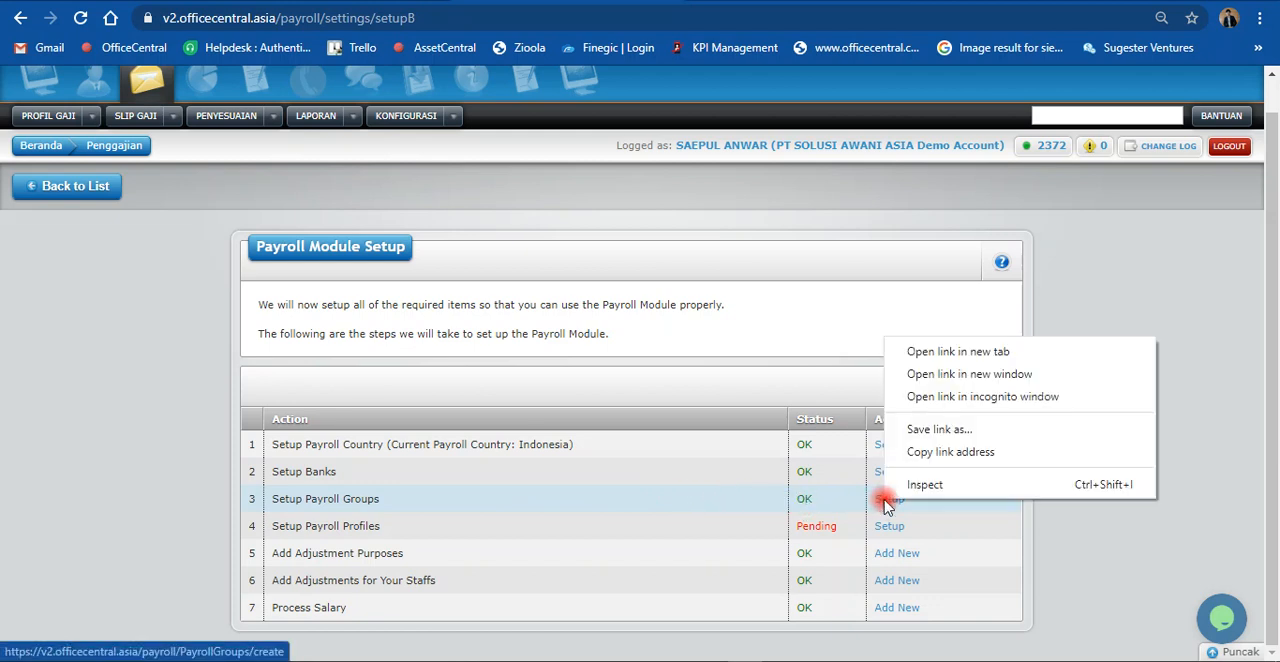
{"action": "left_click", "coordinate": [903, 355]}
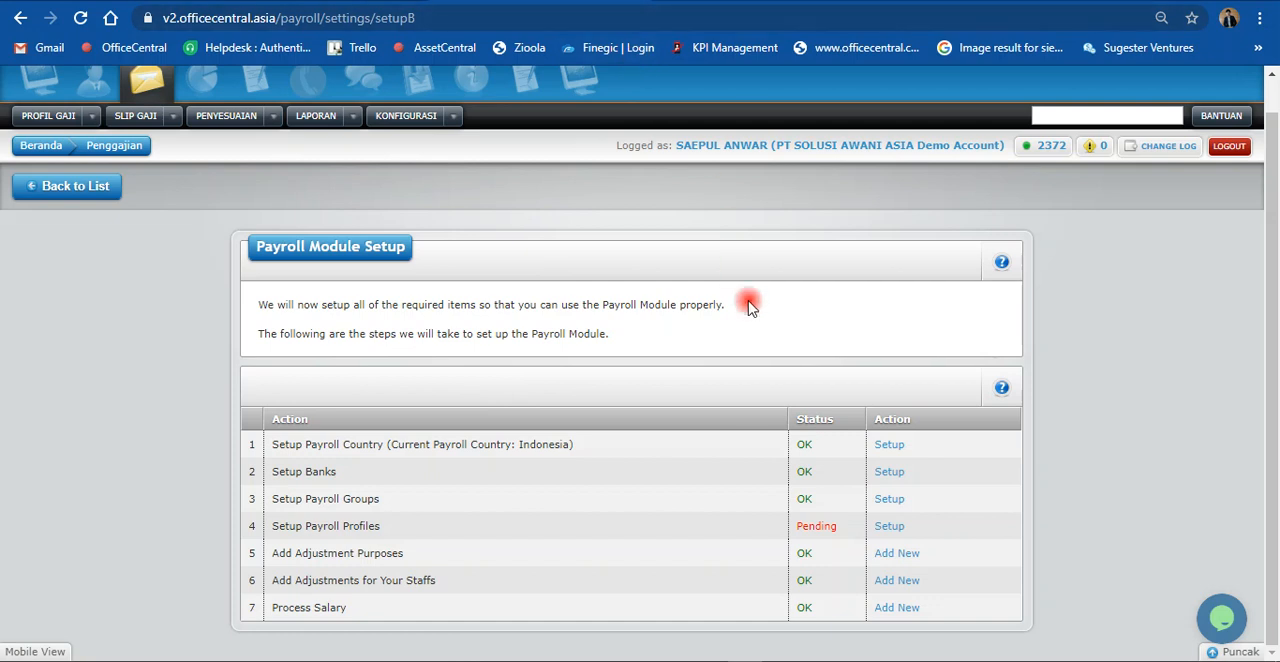
{"action": "left_click", "coordinate": [750, 0]}
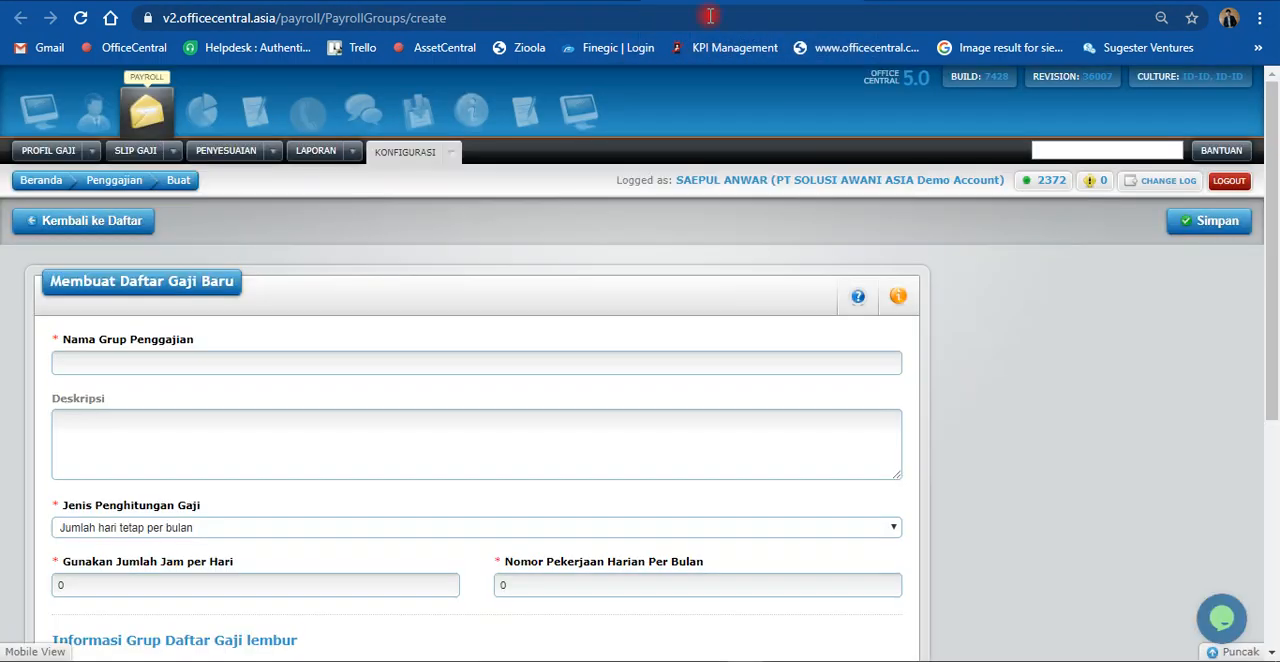
{"action": "left_click", "coordinate": [580, 0]}
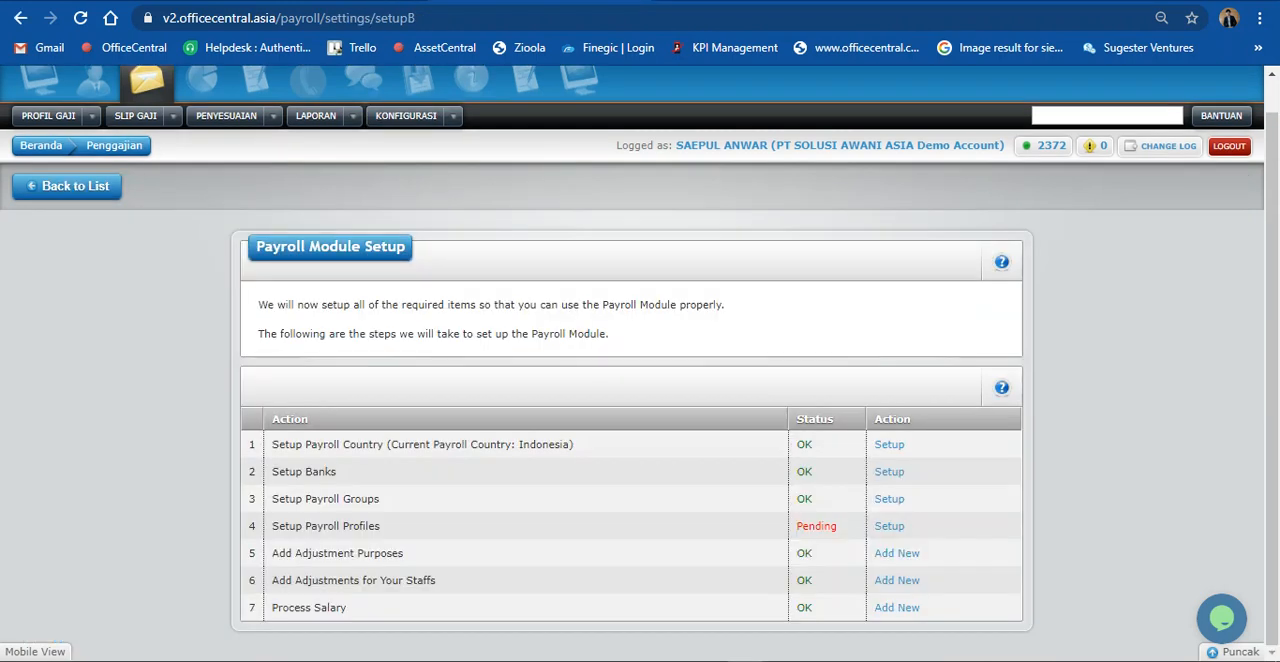
Step: Look over the fields of the new payroll group form and go back to the list of payroll groups without saving
{"action": "left_click", "coordinate": [750, 0]}
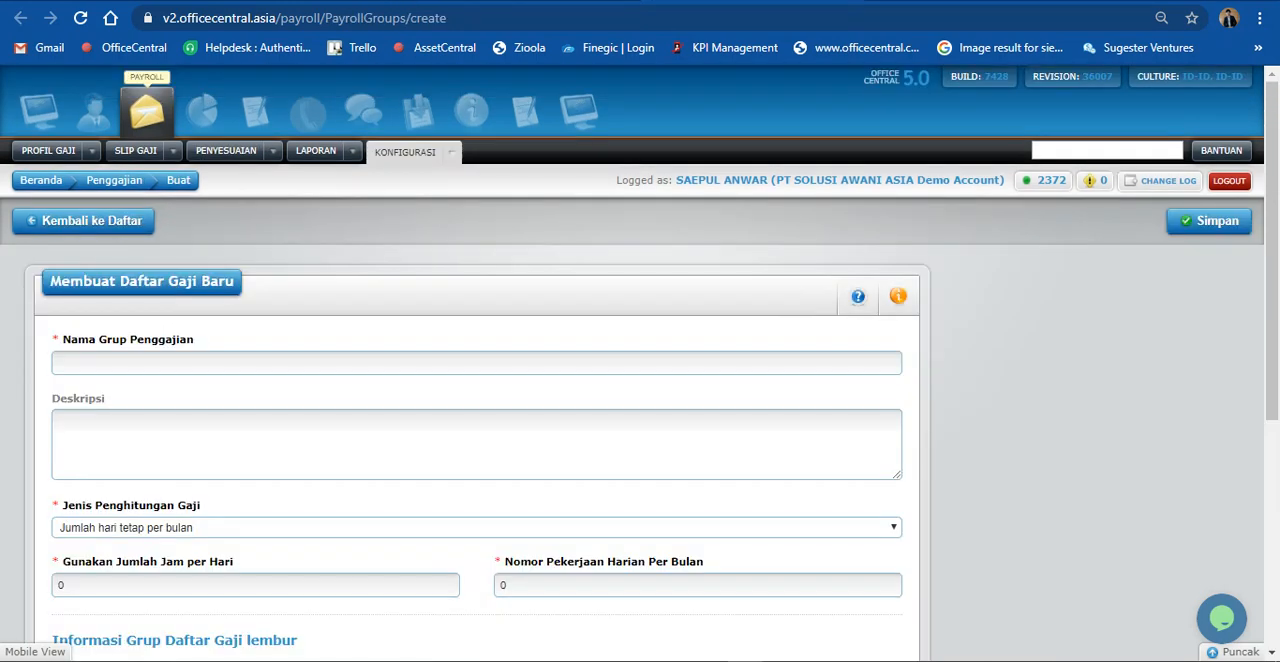
{"action": "scroll", "coordinate": [500, 457], "scroll_direction": "down", "scroll_amount": 1}
{"action": "scroll", "coordinate": [499, 456], "scroll_direction": "down", "scroll_amount": 1}
{"action": "scroll", "coordinate": [499, 456], "scroll_direction": "up", "scroll_amount": 2}
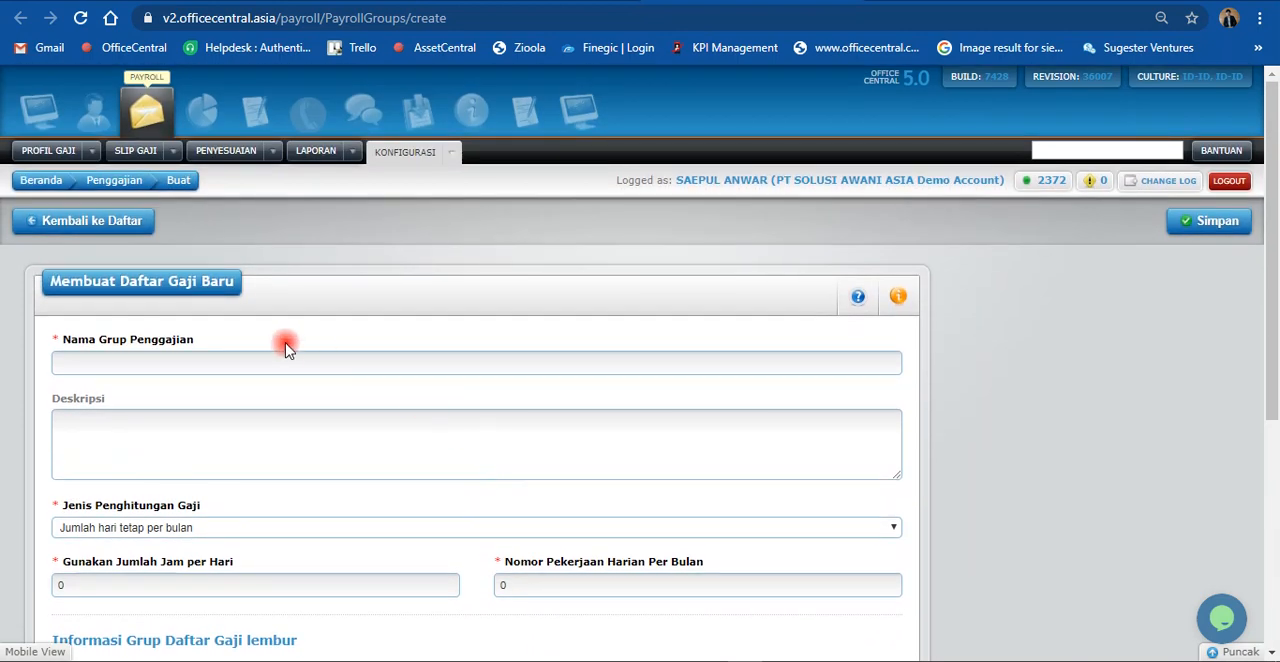
{"action": "left_click", "coordinate": [389, 146]}
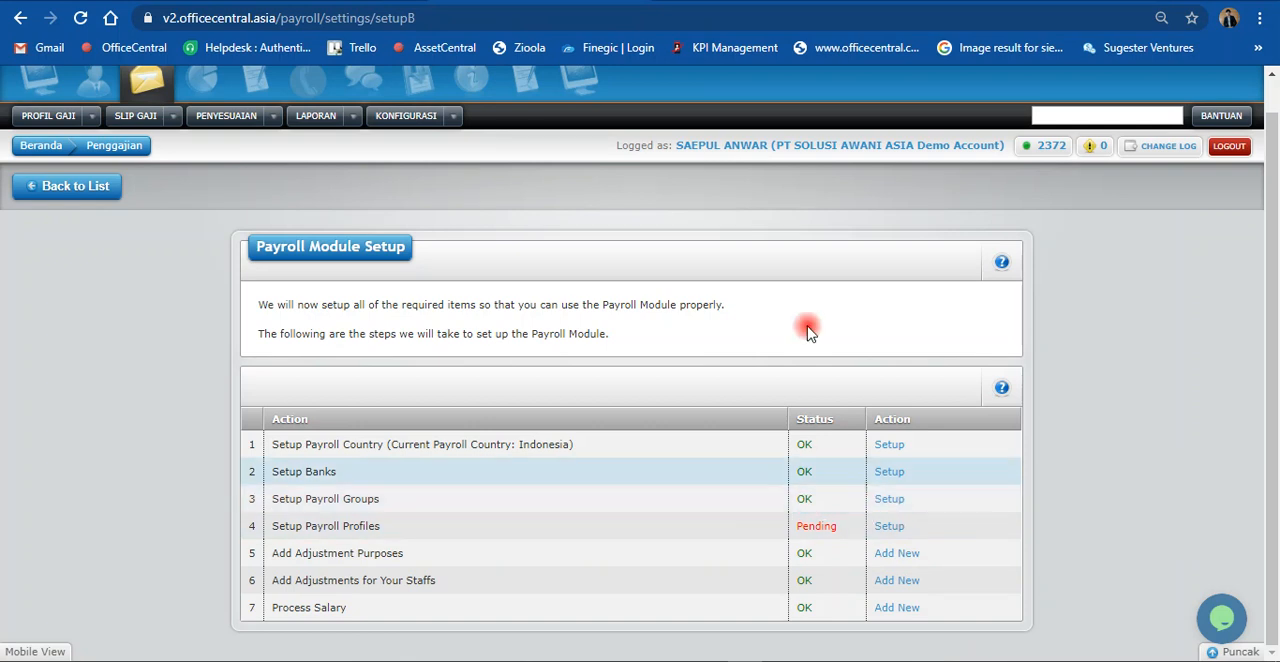
{"action": "left_click", "coordinate": [520, 1]}
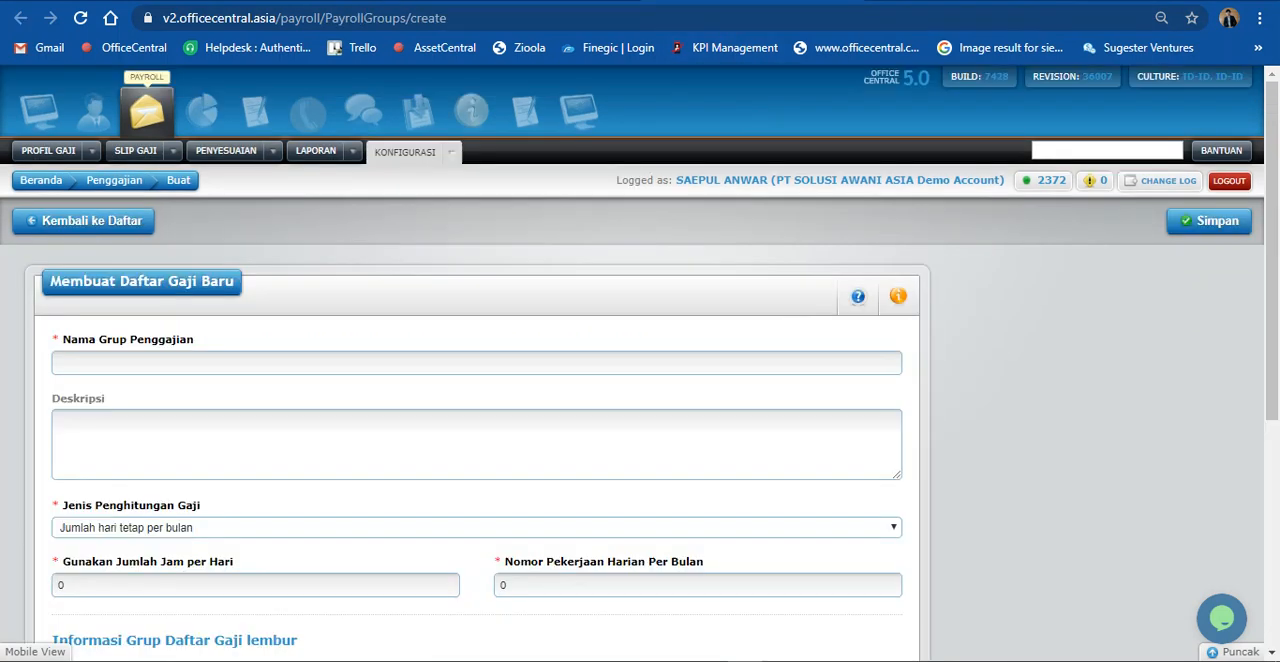
{"action": "left_click", "coordinate": [83, 232]}
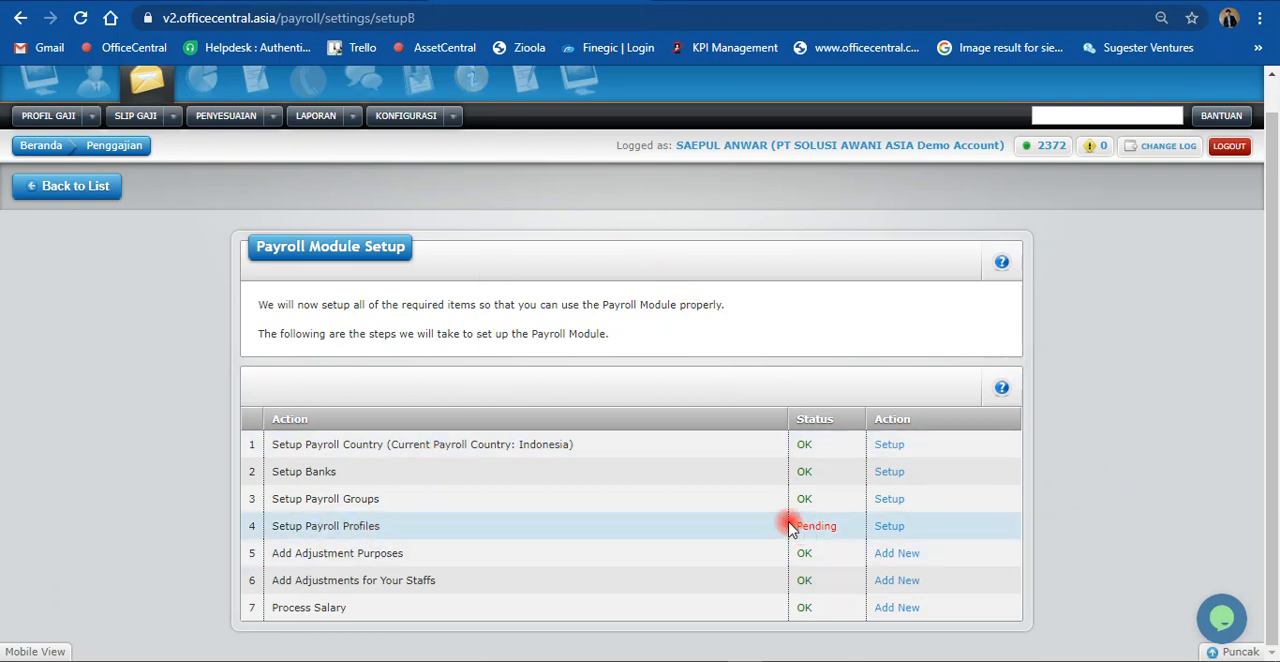
Step: Open the Profil Gaji page from the banks tab and examine the lists of employees without and with payroll profiles
{"action": "left_click", "coordinate": [275, 1]}
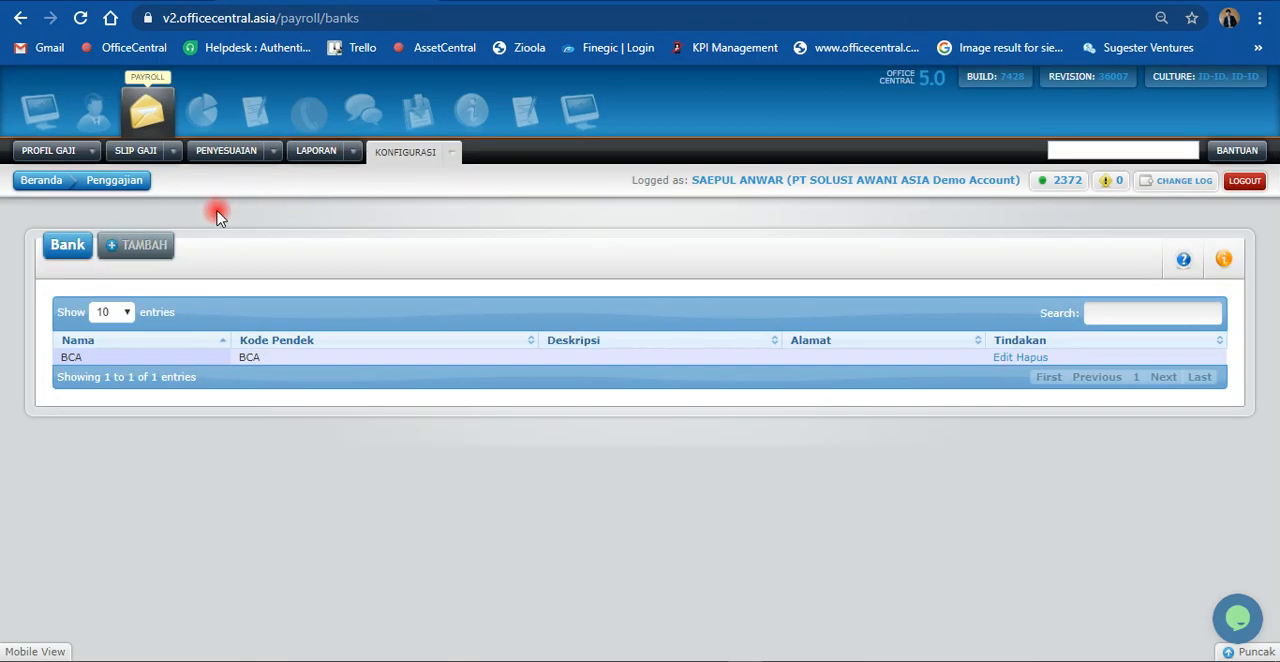
{"action": "left_click", "coordinate": [92, 150]}
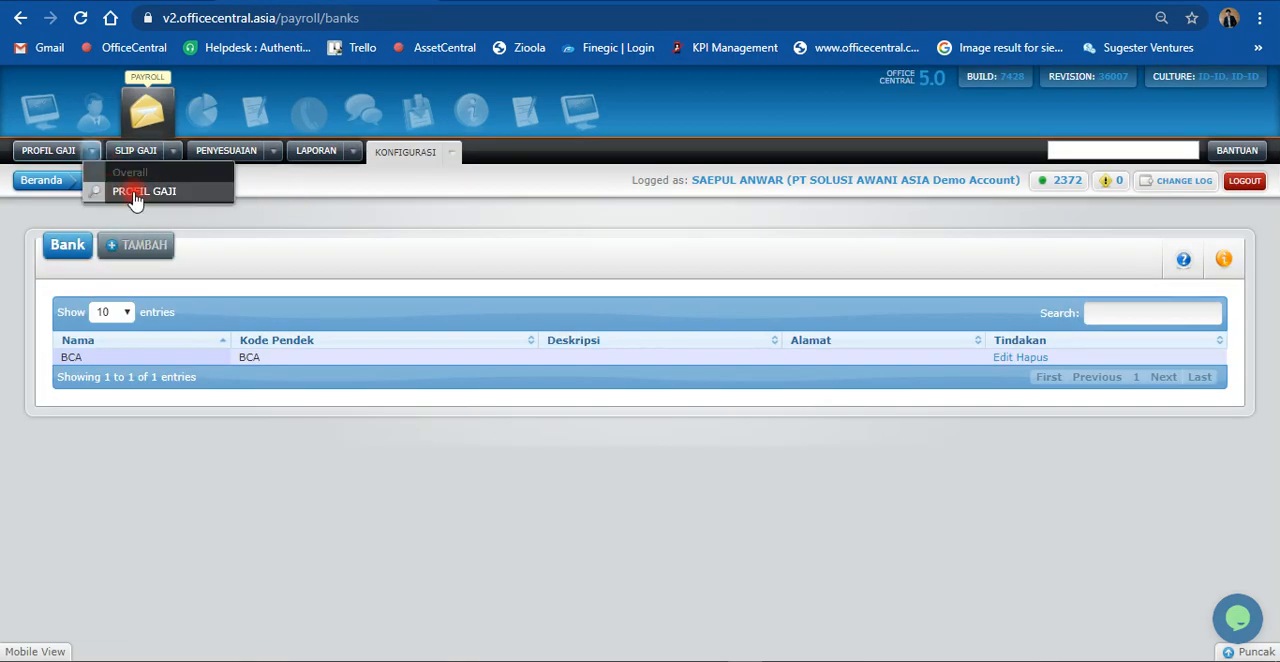
{"action": "left_click", "coordinate": [135, 195]}
{"action": "scroll", "coordinate": [537, 525], "scroll_direction": "down", "scroll_amount": 3}
{"action": "scroll", "coordinate": [537, 525], "scroll_direction": "down", "scroll_amount": 2}
{"action": "scroll", "coordinate": [232, 408], "scroll_direction": "down", "scroll_amount": 1}
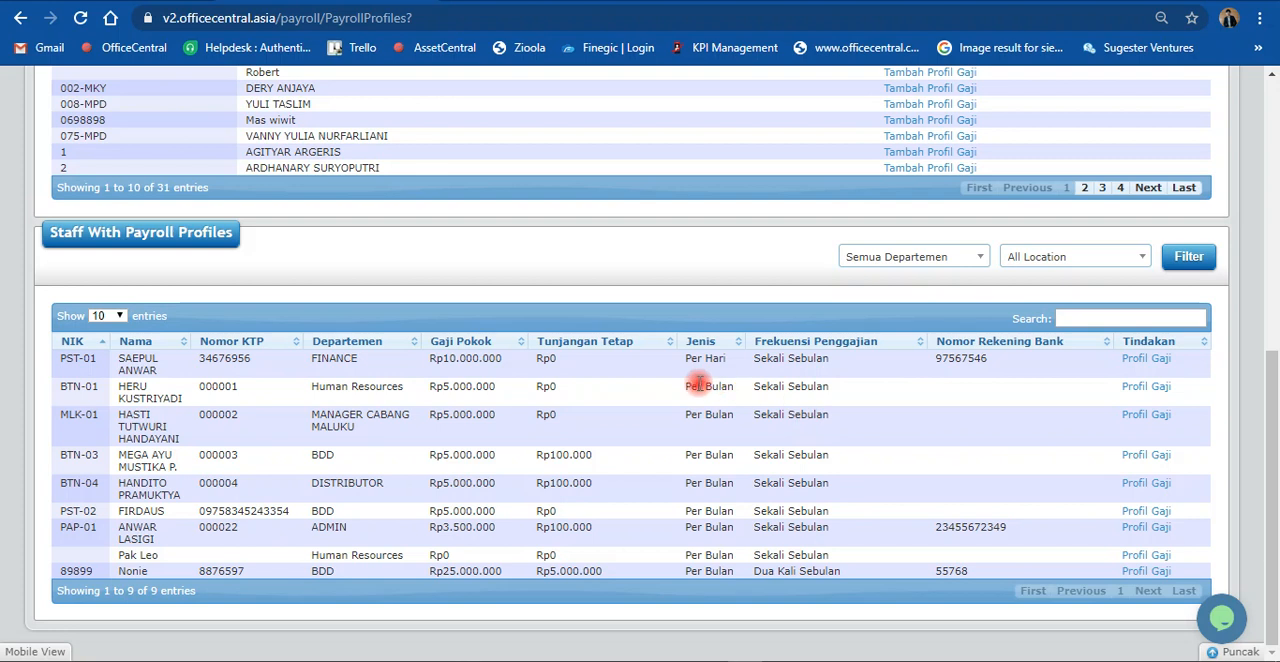
{"action": "scroll", "coordinate": [702, 566], "scroll_direction": "up", "scroll_amount": 3}
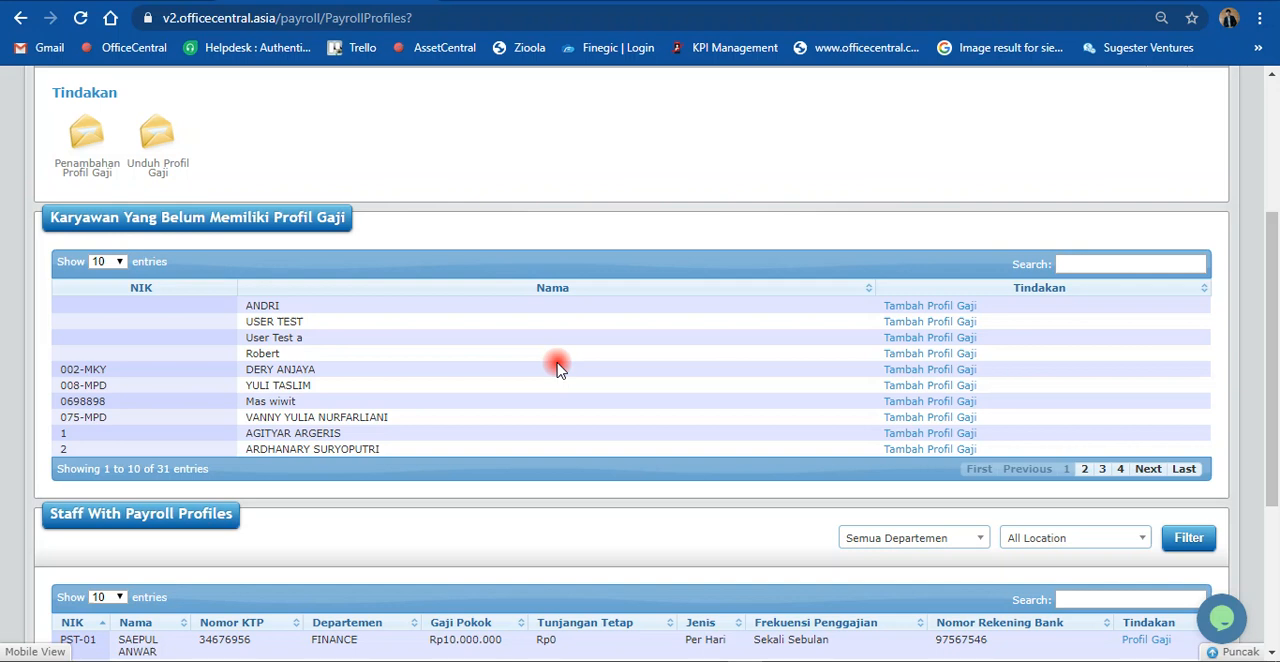
{"action": "scroll", "coordinate": [558, 368], "scroll_direction": "down", "scroll_amount": 1}
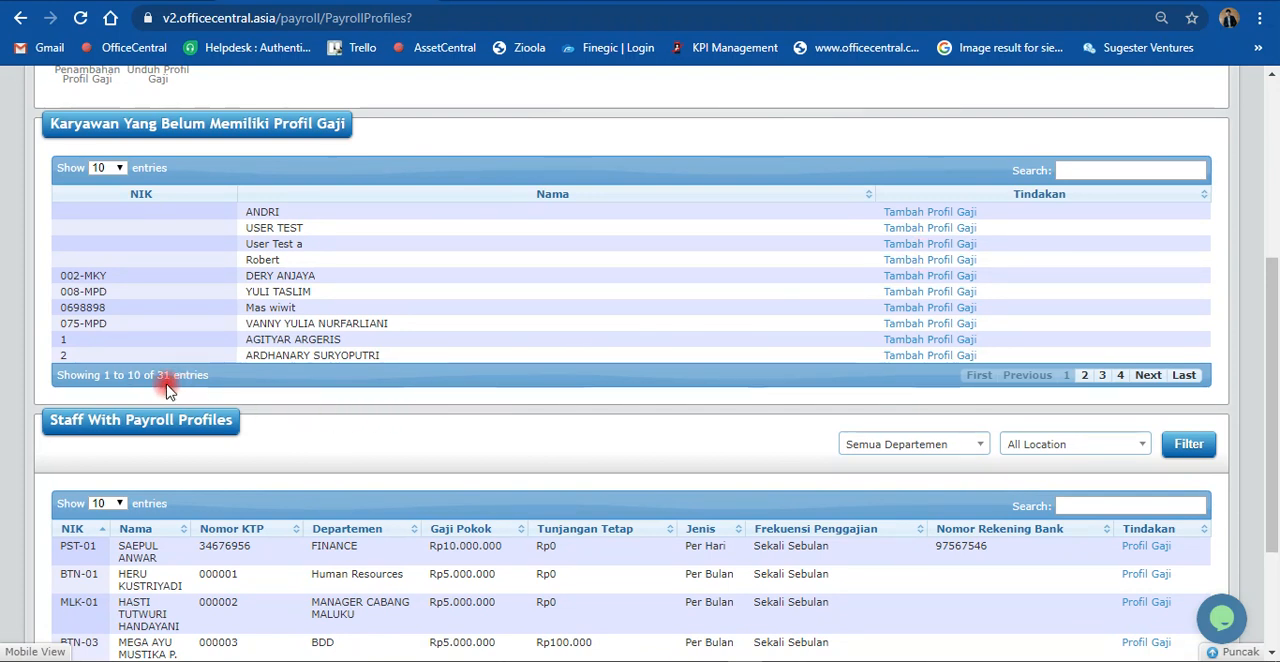
{"action": "scroll", "coordinate": [578, 408], "scroll_direction": "down", "scroll_amount": 2}
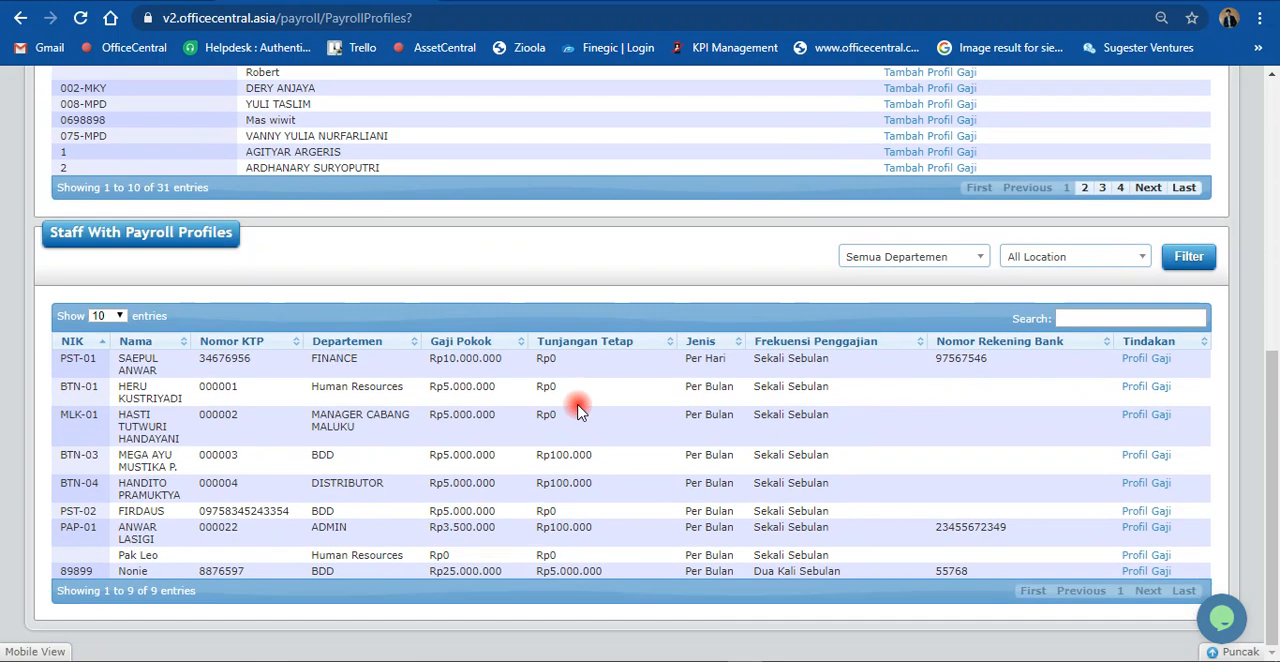
{"action": "scroll", "coordinate": [578, 408], "scroll_direction": "up", "scroll_amount": 2}
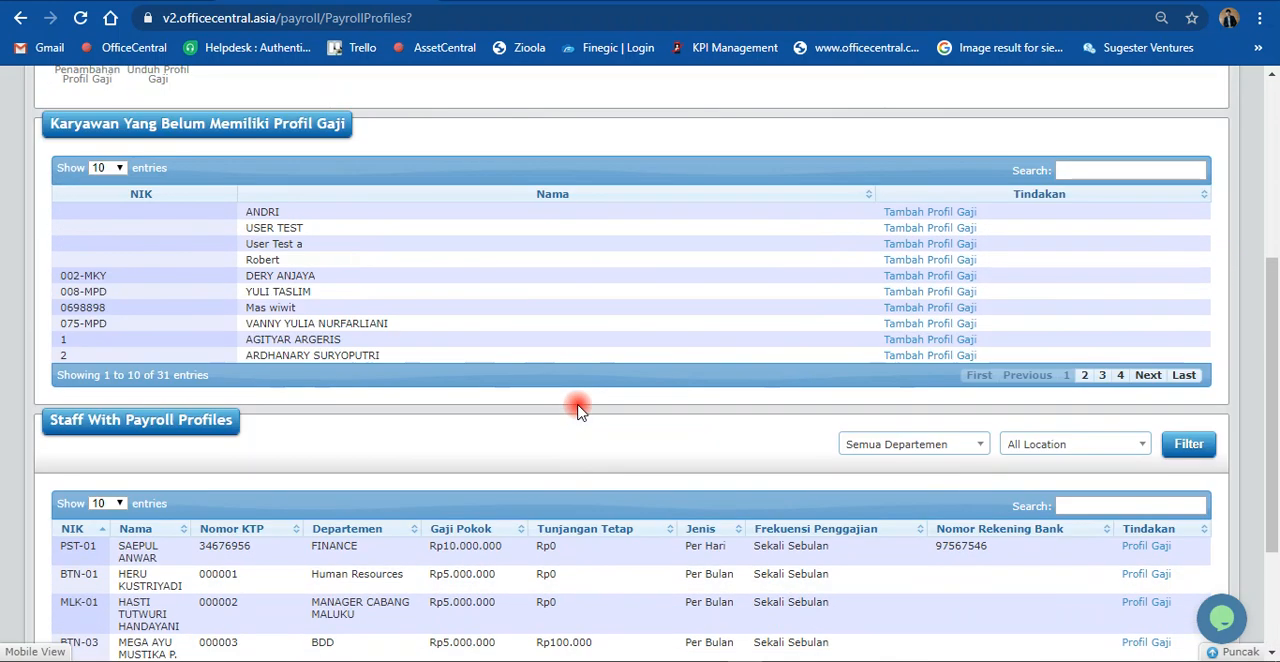
Step: Start adding a payroll profile for the first employee without one and look over the form's fields
{"action": "left_click", "coordinate": [912, 214]}
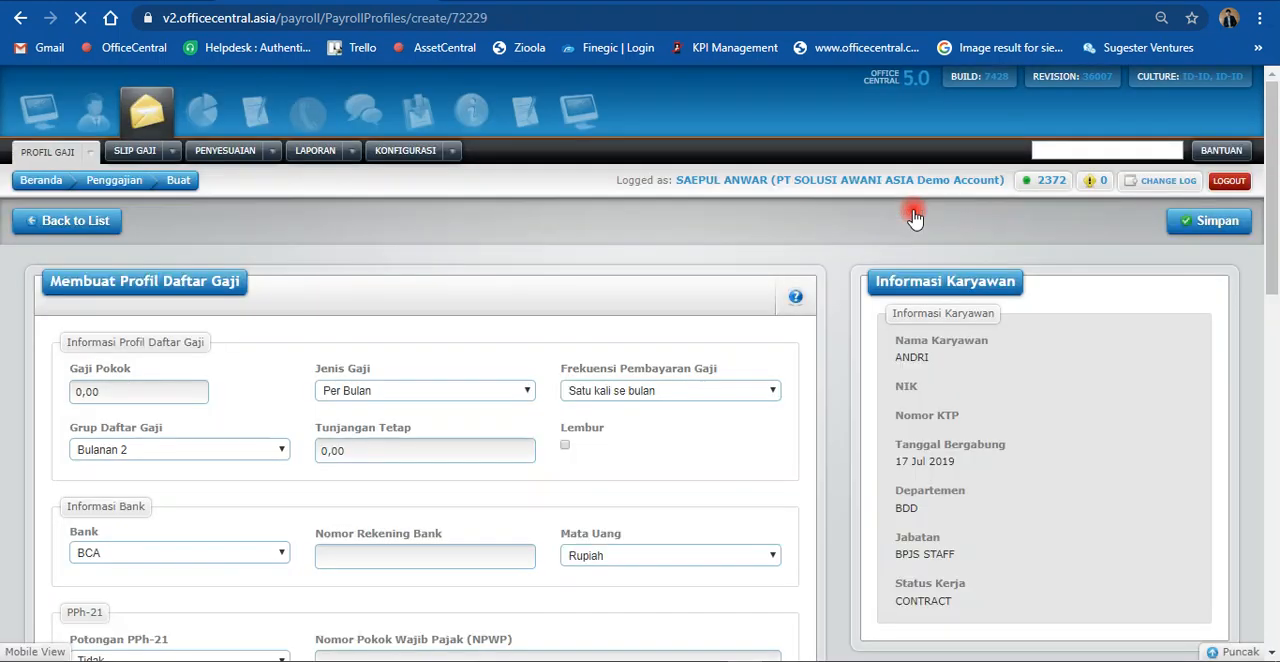
{"action": "scroll", "coordinate": [802, 408], "scroll_direction": "down", "scroll_amount": 2}
{"action": "scroll", "coordinate": [802, 408], "scroll_direction": "down", "scroll_amount": 2}
{"action": "scroll", "coordinate": [802, 408], "scroll_direction": "up", "scroll_amount": 2}
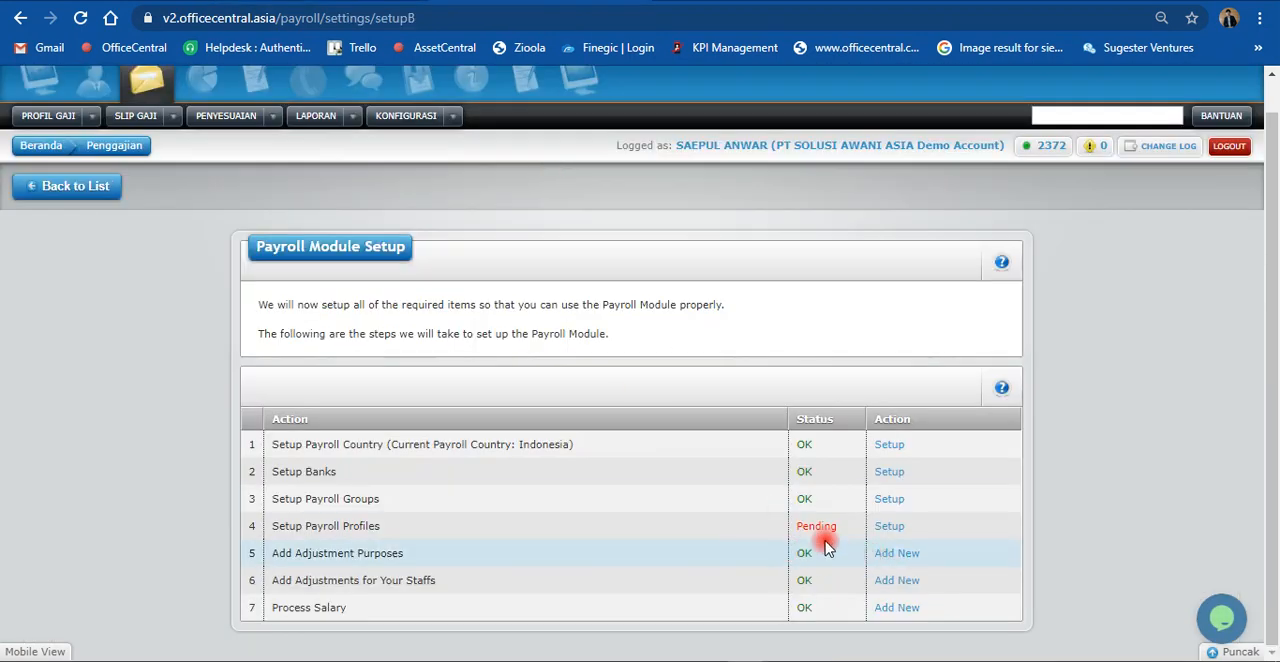
Step: Open Setup Payroll Profiles from the Payroll Module Setup list in a new browser tab, view its employee lists, and leave it
{"action": "right_click", "coordinate": [882, 528]}
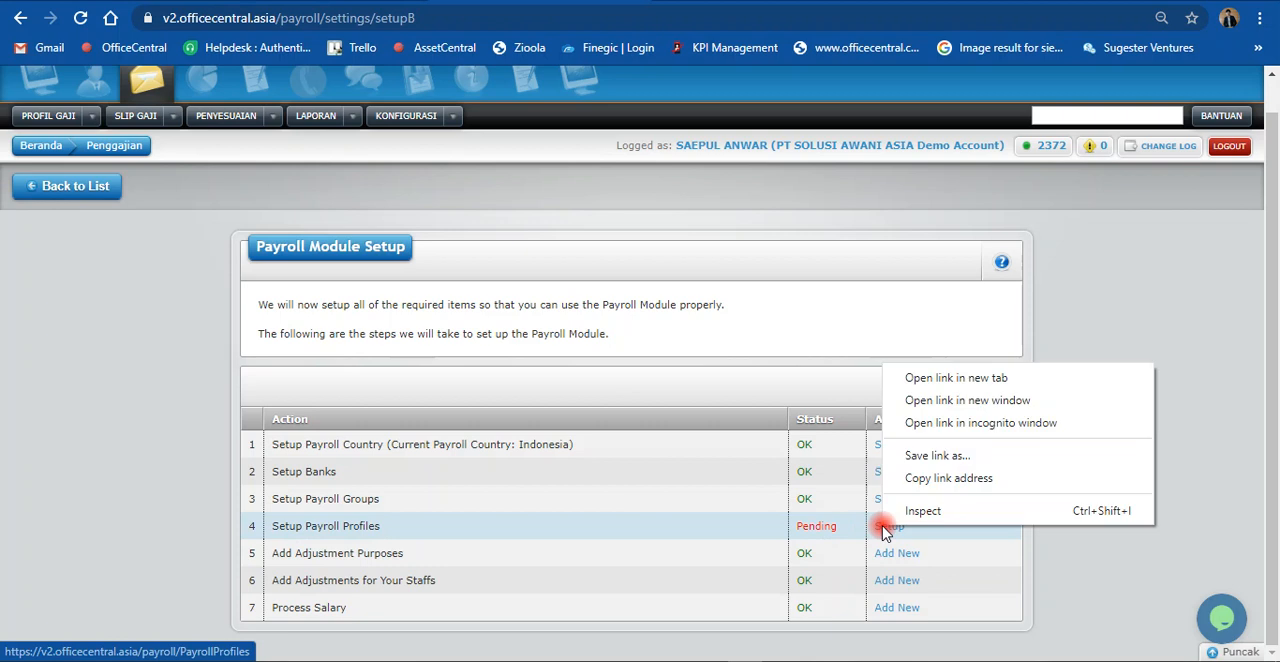
{"action": "left_click", "coordinate": [922, 378]}
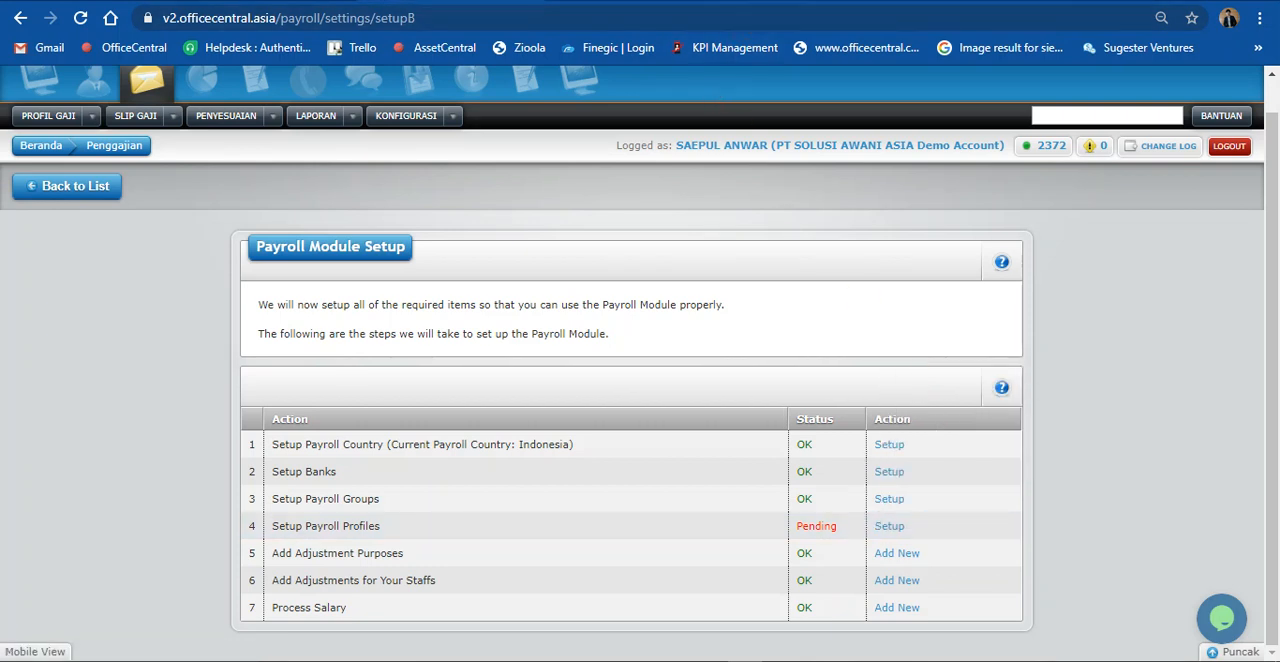
{"action": "left_click", "coordinate": [785, 1]}
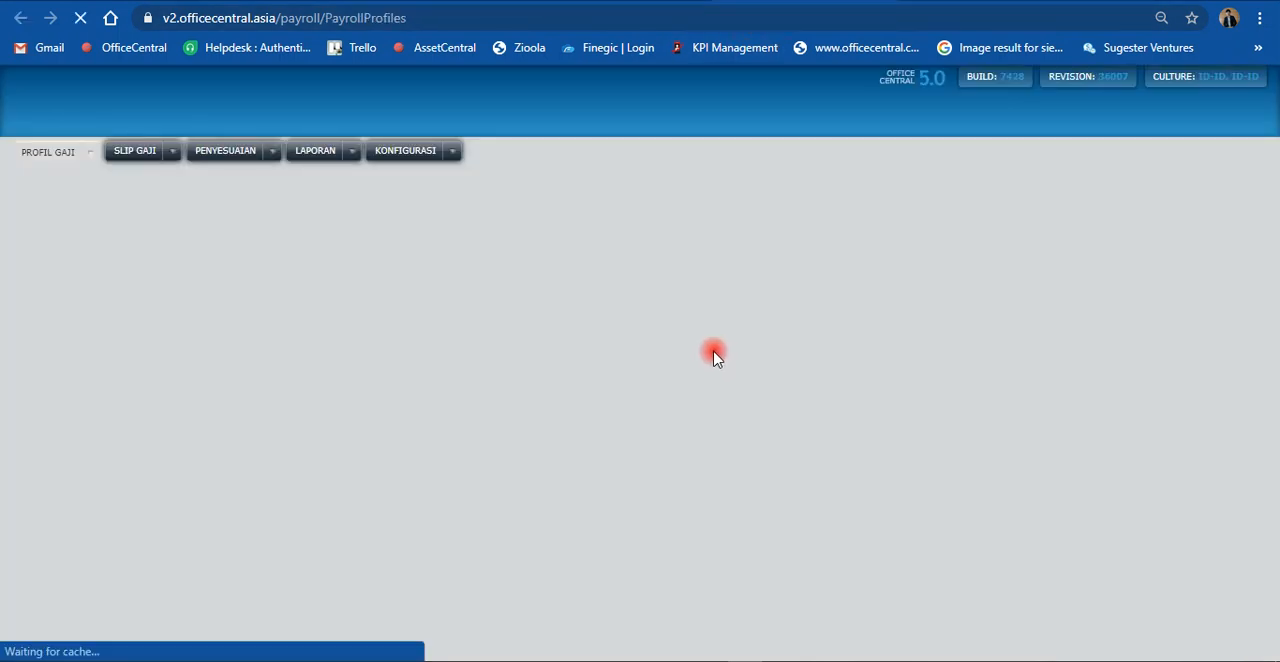
{"action": "scroll", "coordinate": [686, 419], "scroll_direction": "down", "scroll_amount": 2}
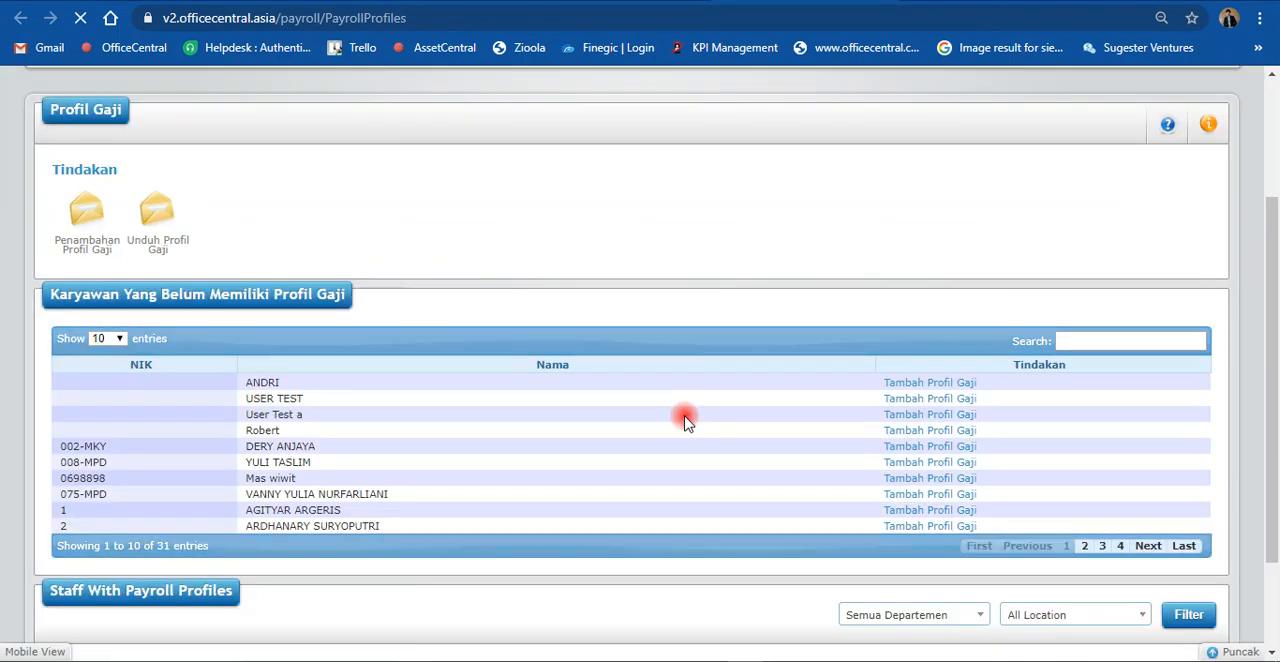
{"action": "scroll", "coordinate": [600, 434], "scroll_direction": "down", "scroll_amount": 1}
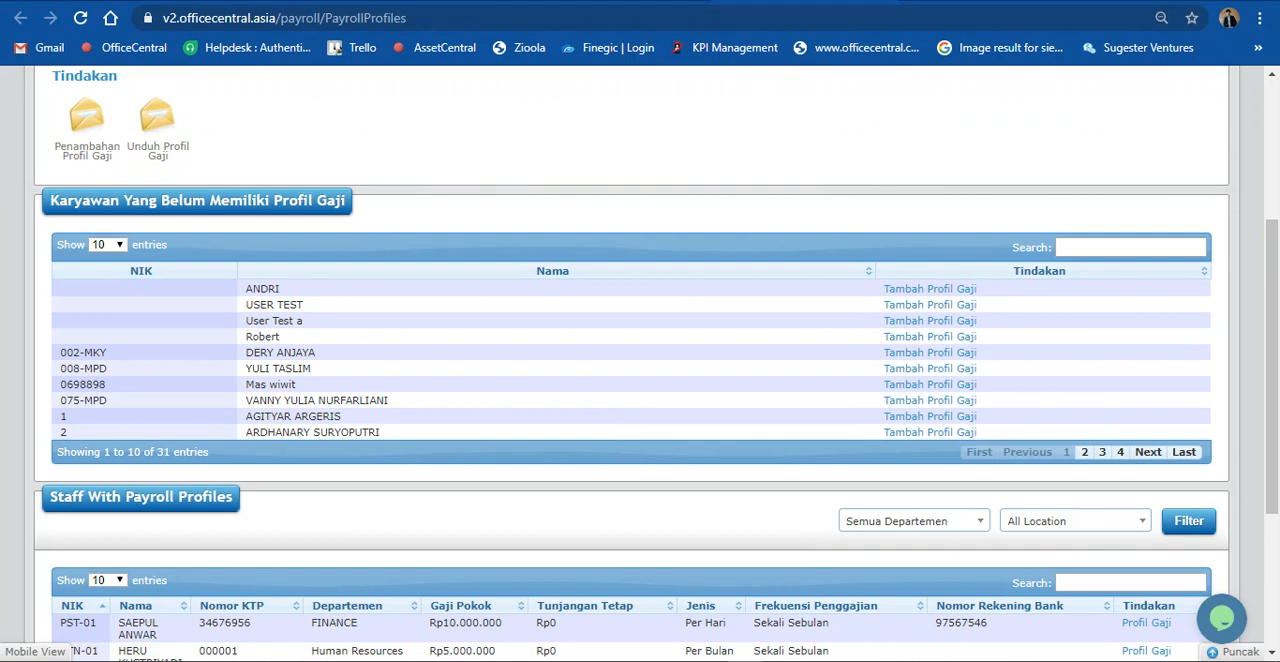
{"action": "left_click", "coordinate": [838, 4]}
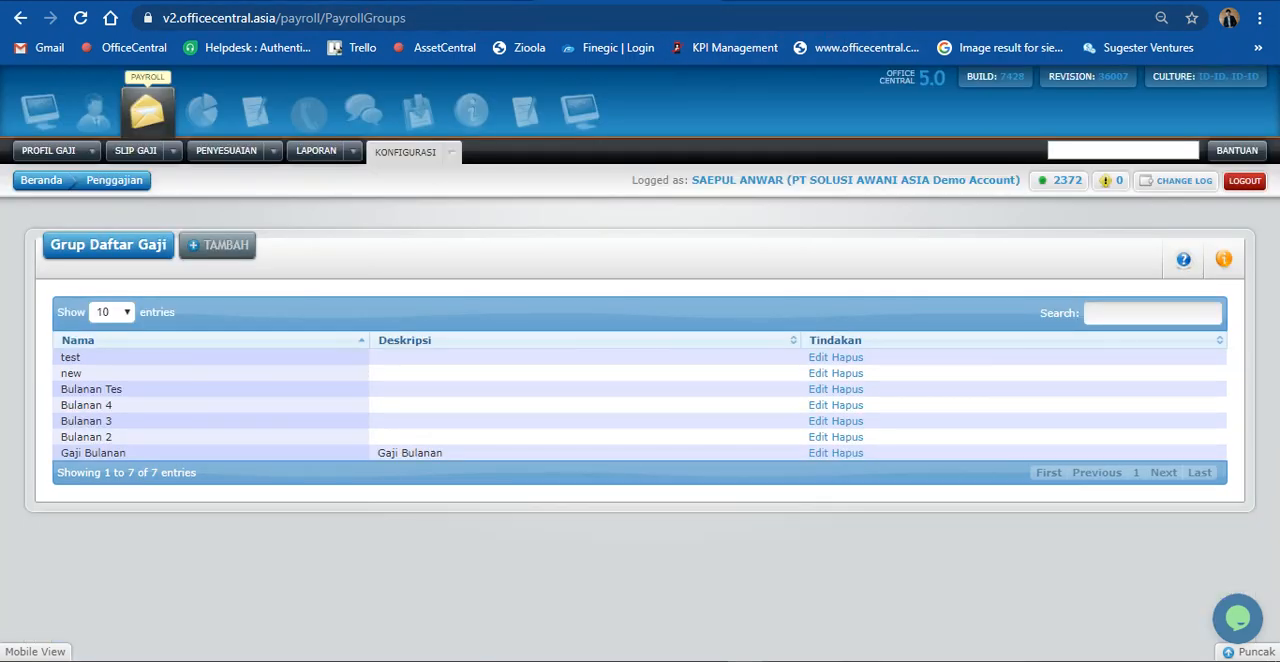
Step: In the new payroll profile form, enter 4000000 as Gaji Pokok and choose Gaji Bulanan as Grup Daftar Gaji
{"action": "left_click", "coordinate": [450, 2]}
{"action": "left_click", "coordinate": [690, 3]}
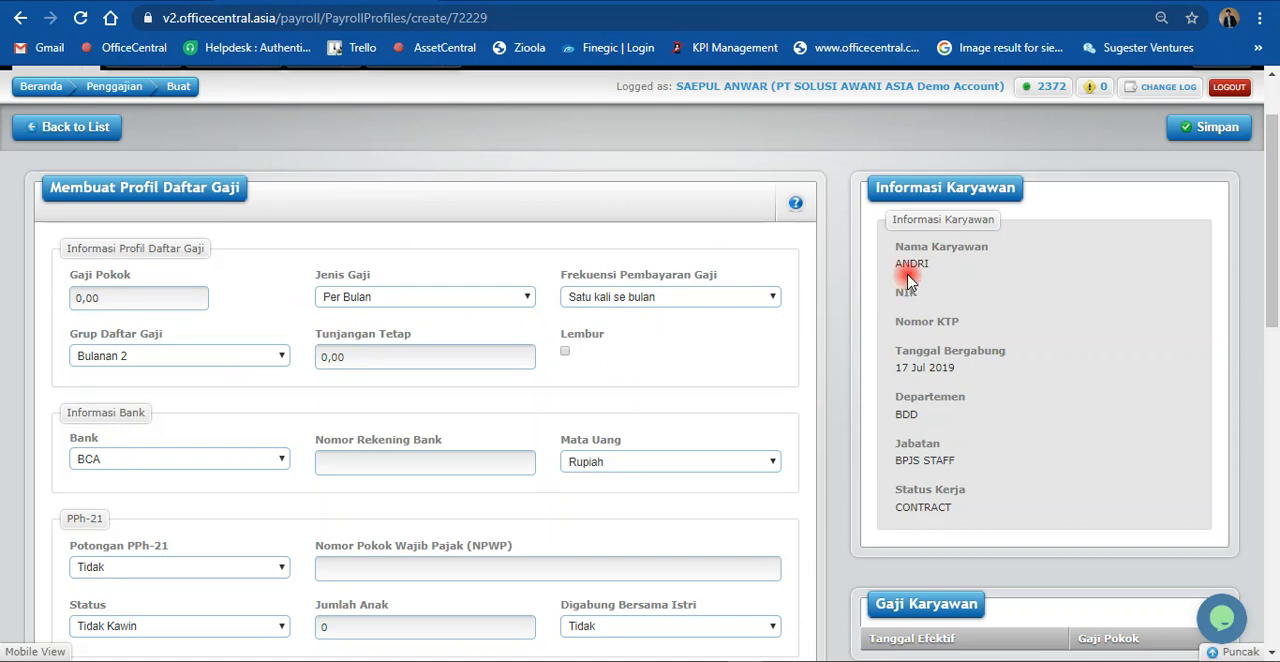
{"action": "left_click", "coordinate": [106, 300]}
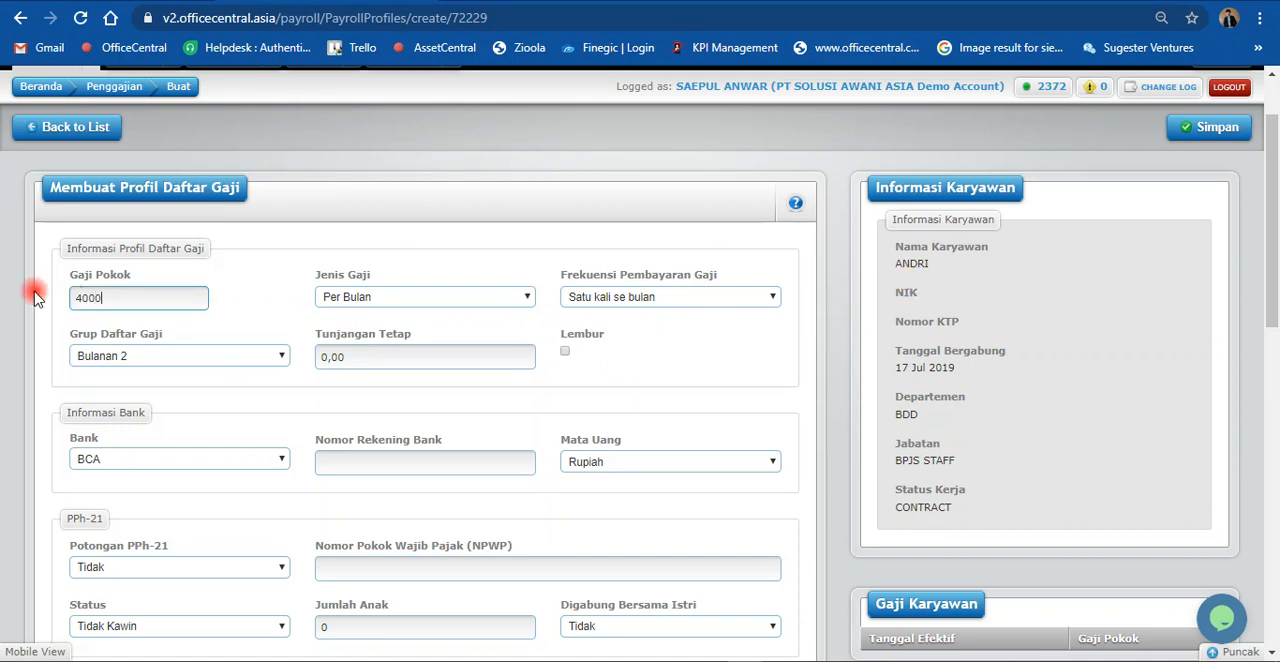
{"action": "left_click", "coordinate": [184, 358]}
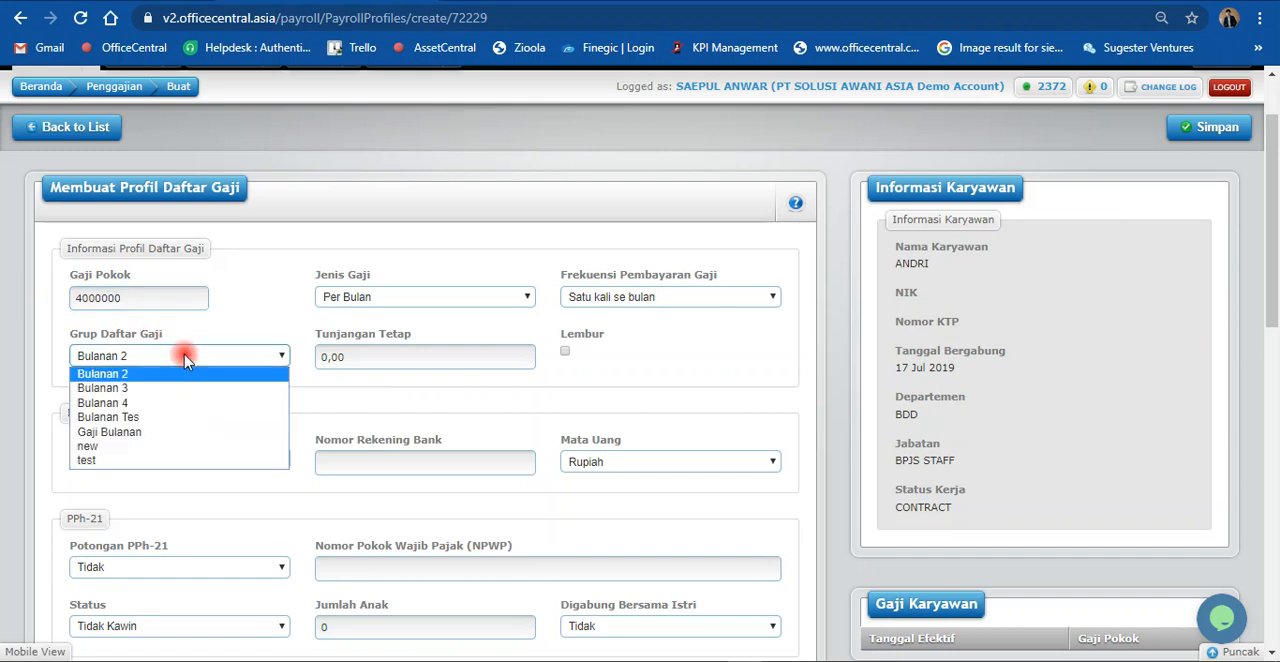
{"action": "left_click", "coordinate": [155, 433]}
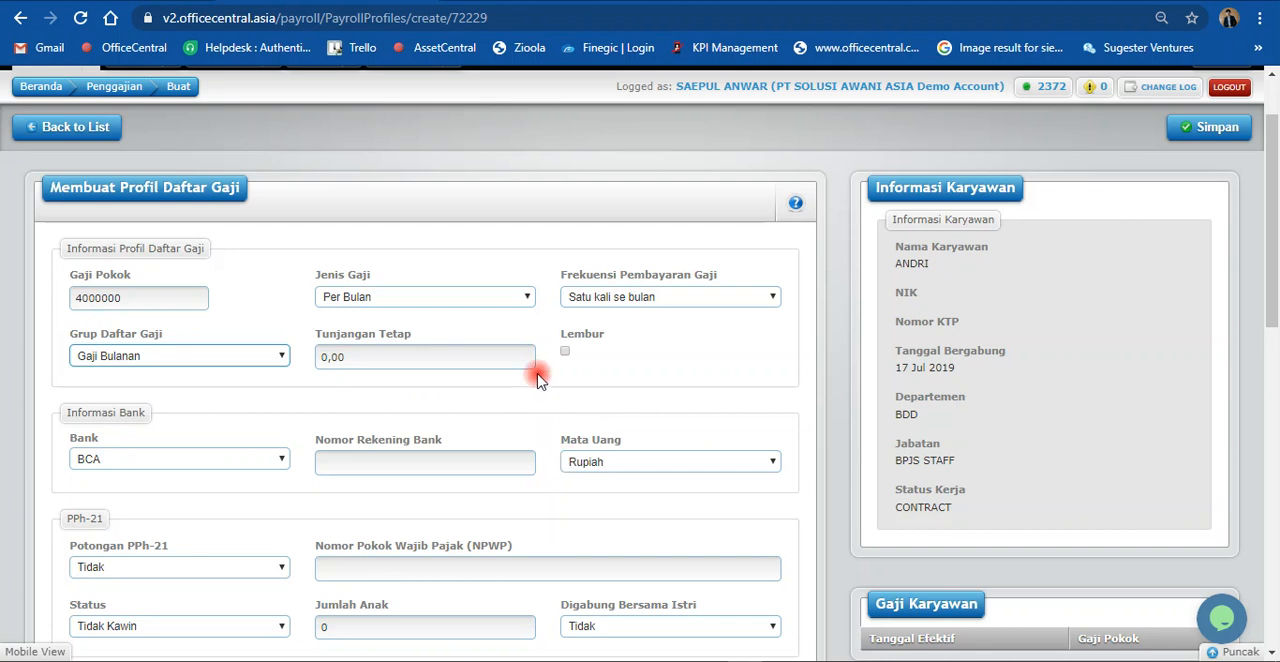
Step: Return to the Payroll Module Setup list and open the payroll Company Settings page with the Country Rules
{"action": "left_click", "coordinate": [520, 2]}
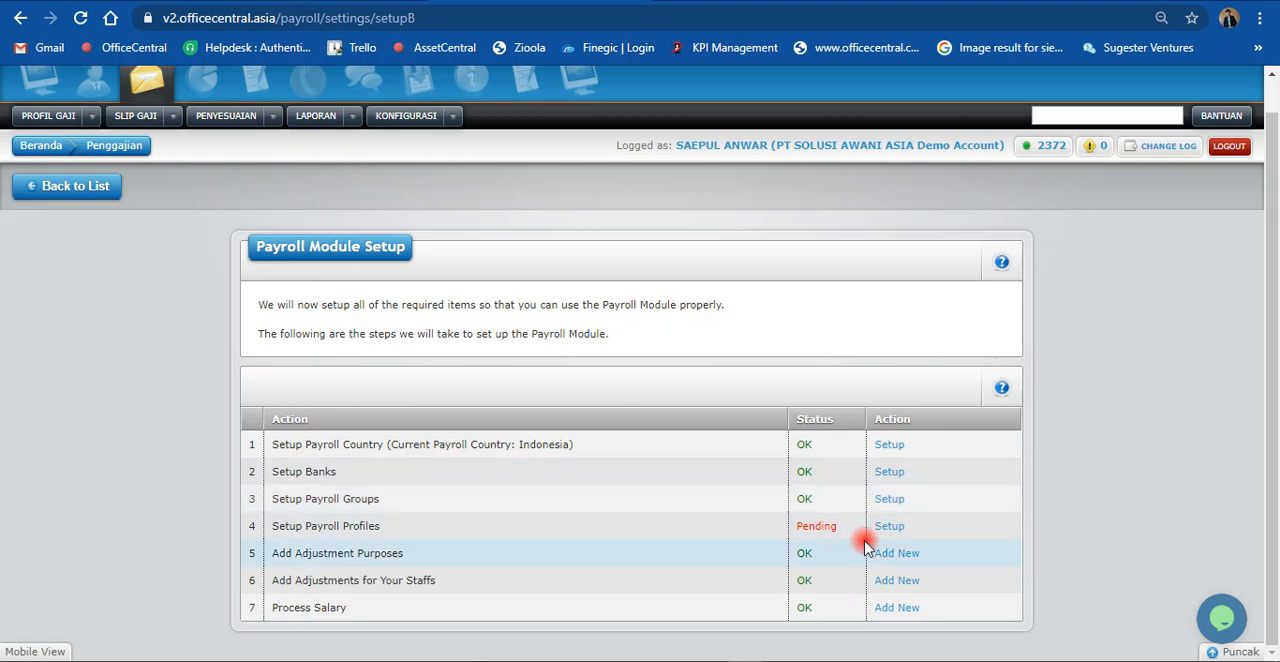
{"action": "scroll", "coordinate": [852, 590], "scroll_direction": "up", "scroll_amount": 1}
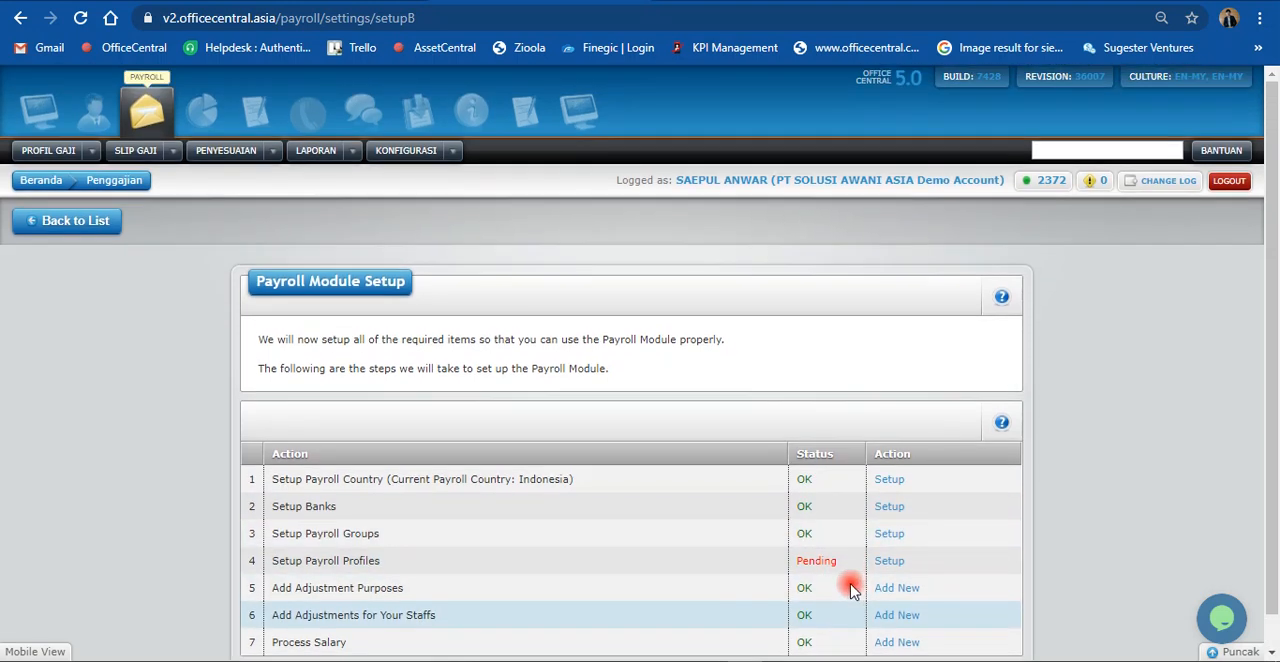
{"action": "left_click", "coordinate": [454, 154]}
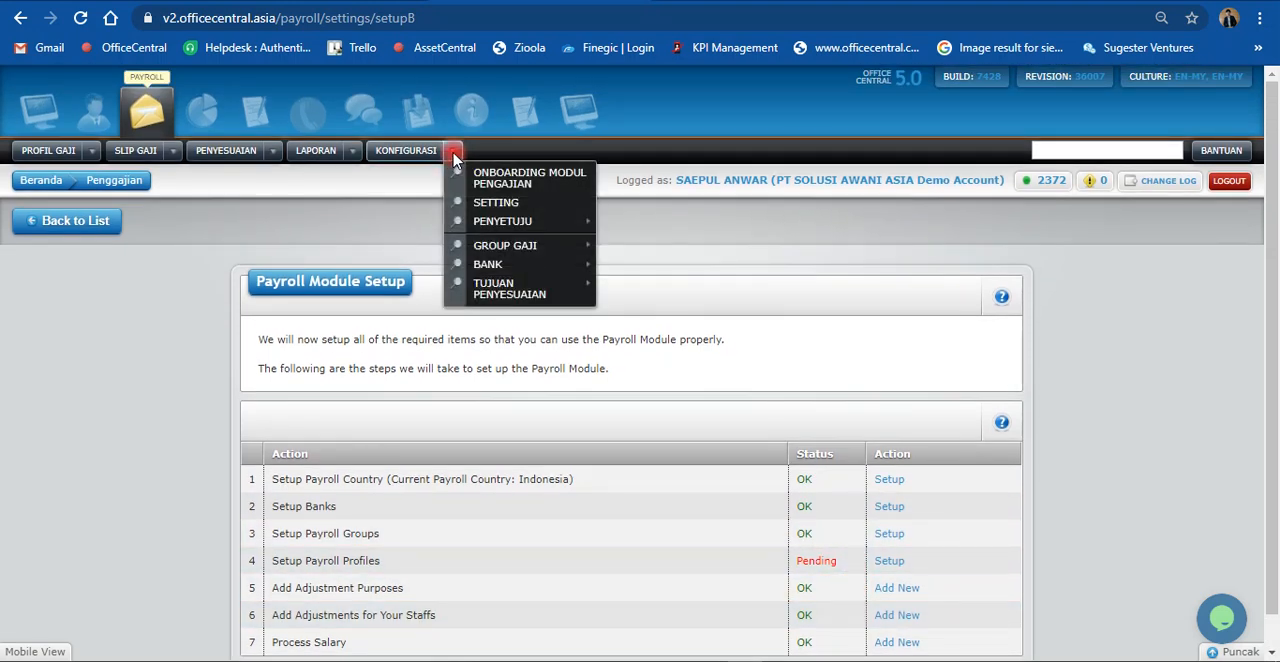
{"action": "left_click", "coordinate": [512, 205]}
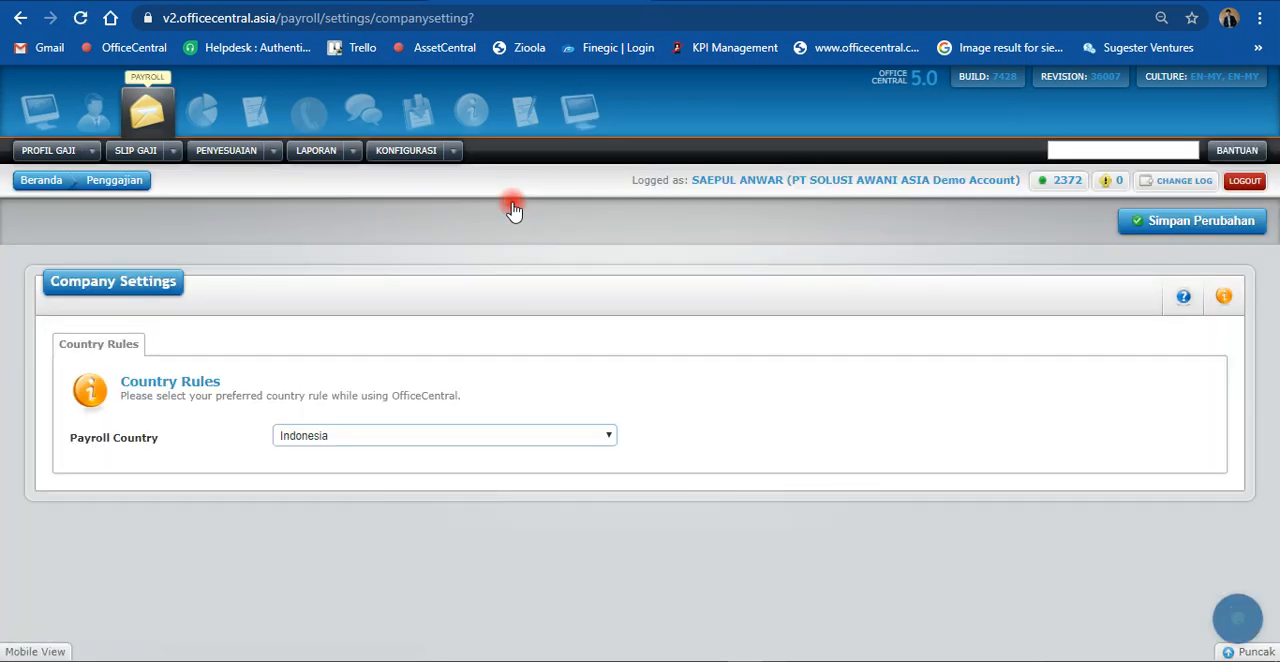
Step: View the Penyetuju and Group Gaji configuration options and open the list of existing payroll groups
{"action": "left_click", "coordinate": [453, 153]}
{"action": "mouse_move", "coordinate": [487, 226]}
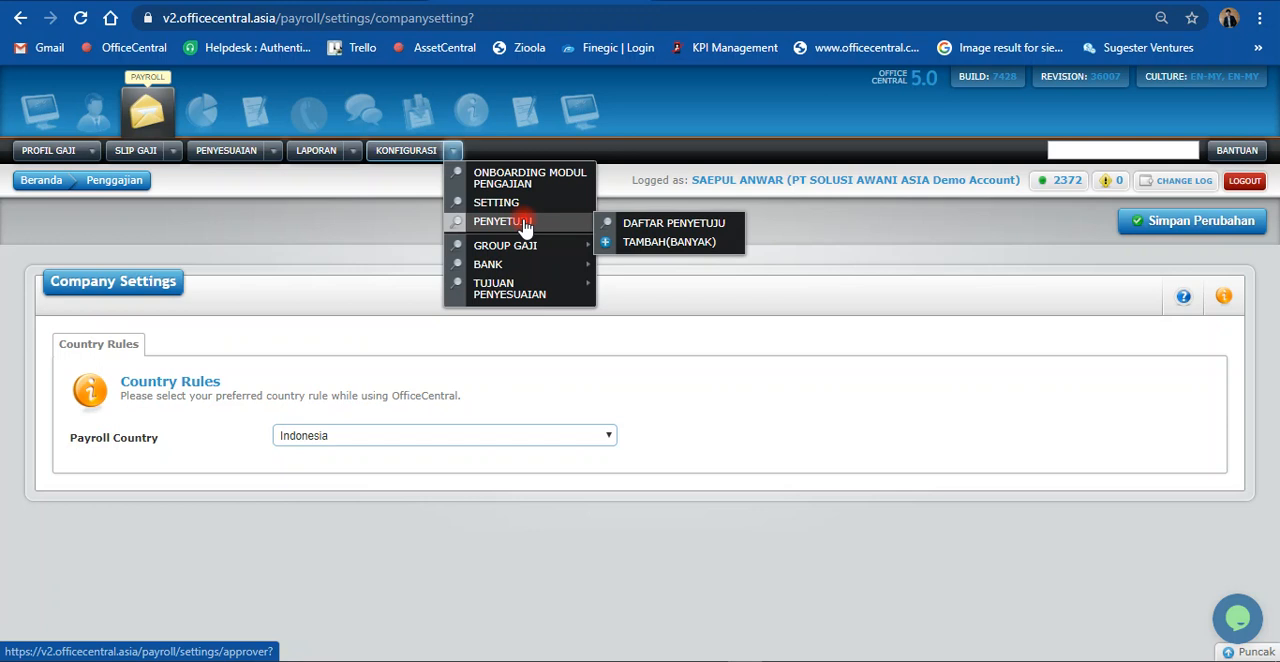
{"action": "mouse_move", "coordinate": [518, 250]}
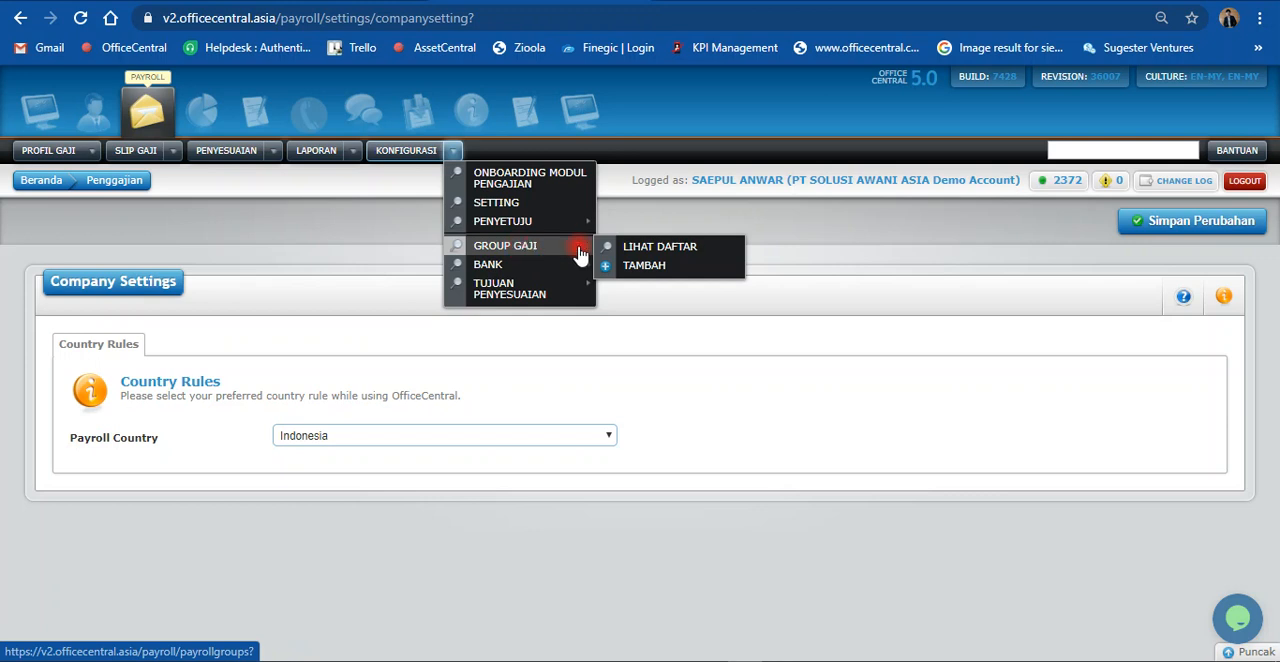
{"action": "left_click", "coordinate": [648, 250]}
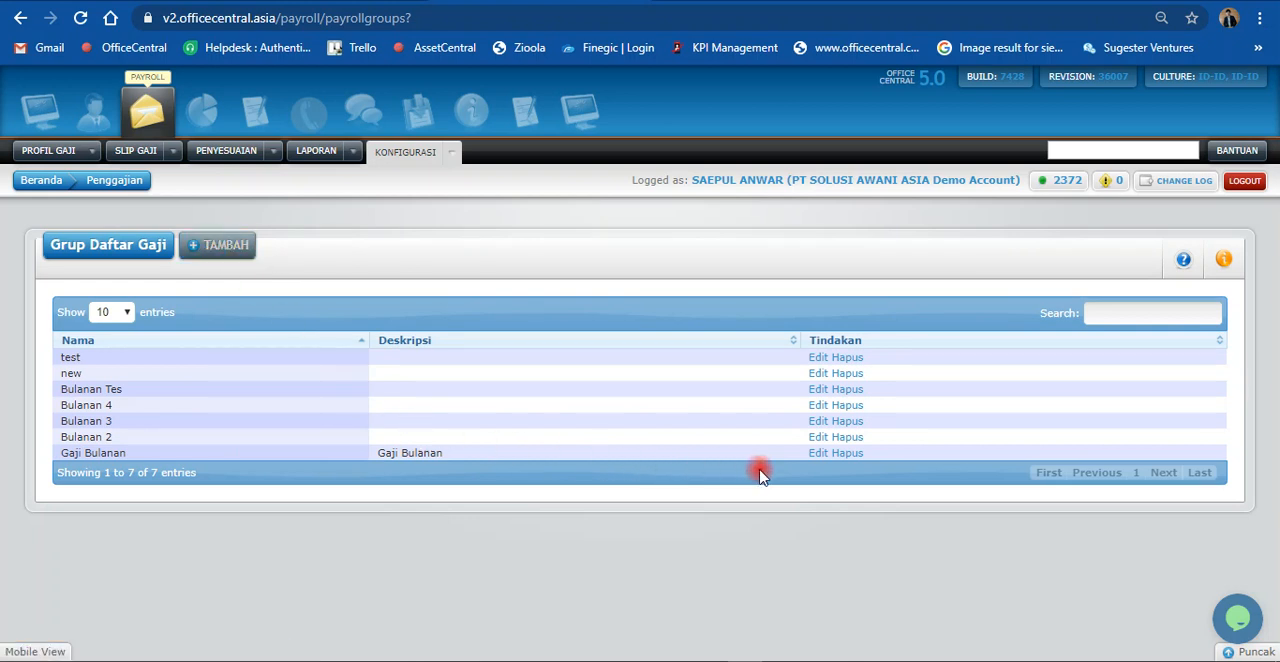
Step: Open the Gaji Bulanan payroll group for editing and review its salary calculation, working hours, overtime and contribution settings
{"action": "left_click", "coordinate": [822, 456]}
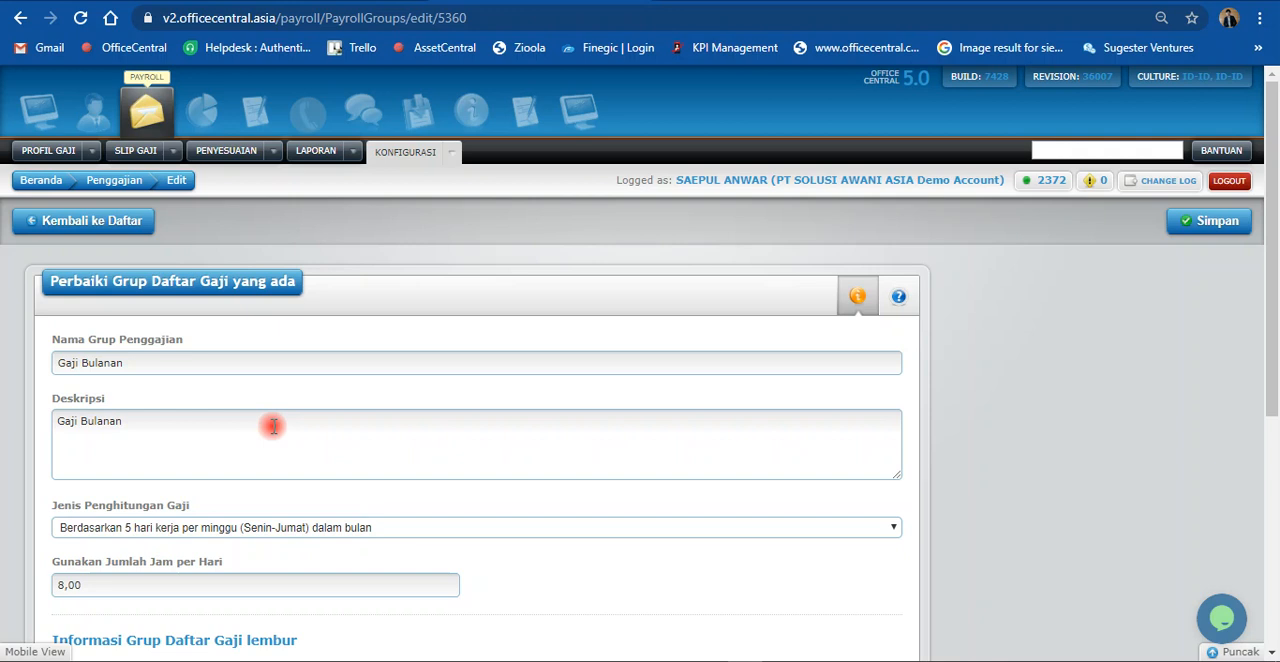
{"action": "scroll", "coordinate": [300, 410], "scroll_direction": "down", "scroll_amount": 4}
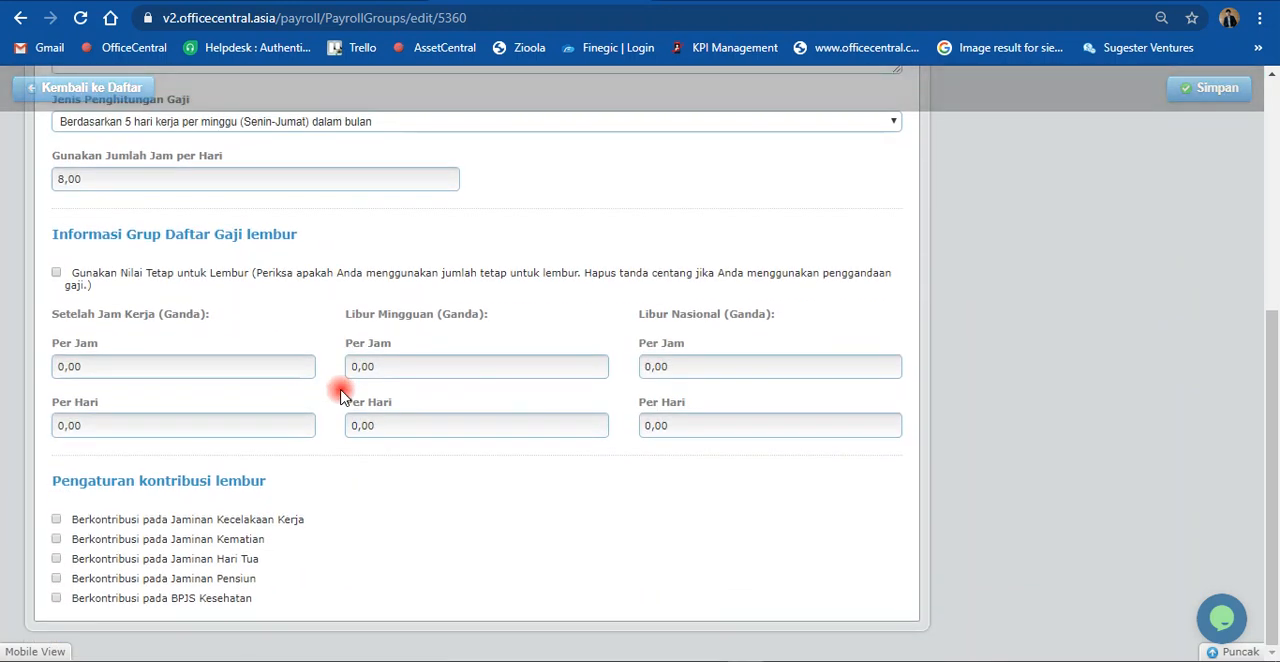
{"action": "scroll", "coordinate": [343, 380], "scroll_direction": "up", "scroll_amount": 2}
{"action": "scroll", "coordinate": [343, 398], "scroll_direction": "up", "scroll_amount": 1}
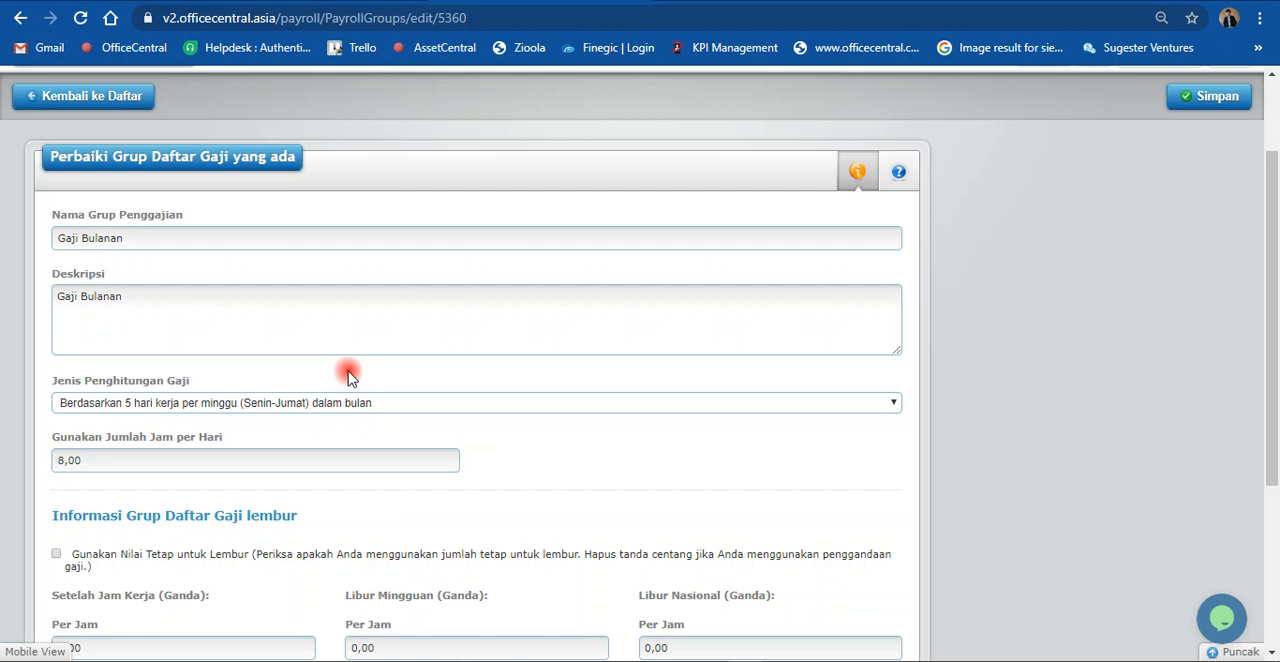
{"action": "scroll", "coordinate": [349, 372], "scroll_direction": "down", "scroll_amount": 3}
{"action": "scroll", "coordinate": [349, 371], "scroll_direction": "up", "scroll_amount": 4}
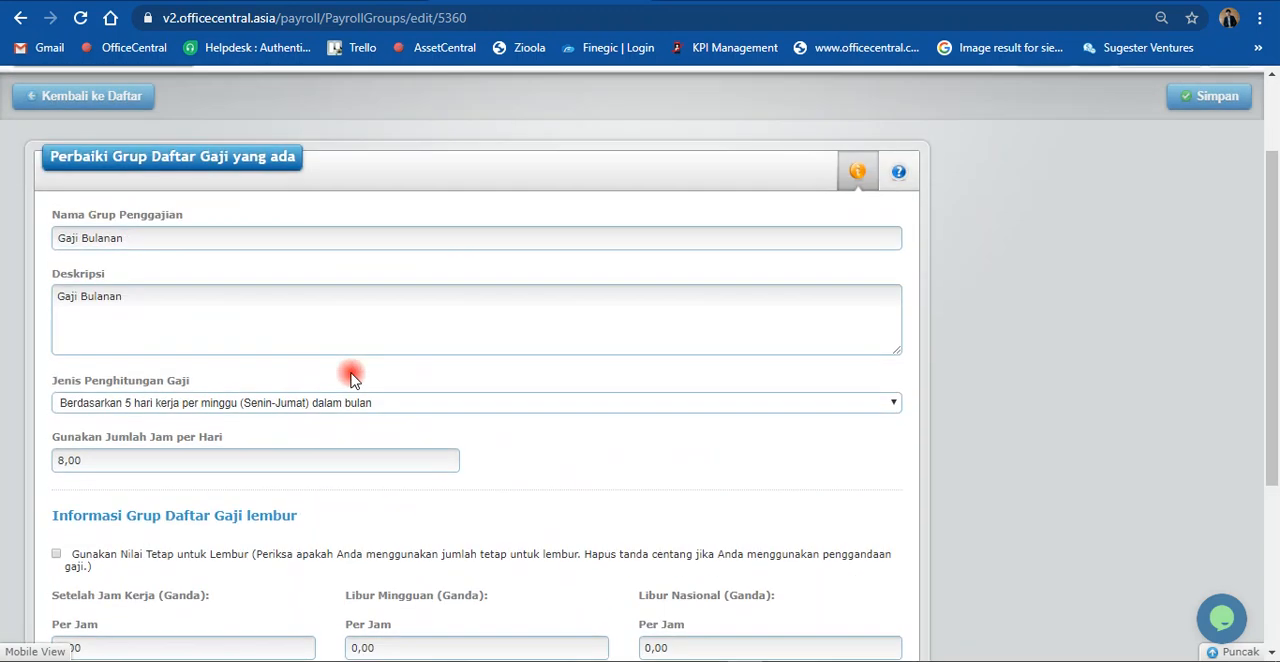
Step: Review the Gaji Bulanan payroll group's name, description, Jenis Penghitungan Gaji options, daily hours, overtime and contribution settings
{"action": "left_click", "coordinate": [123, 332]}
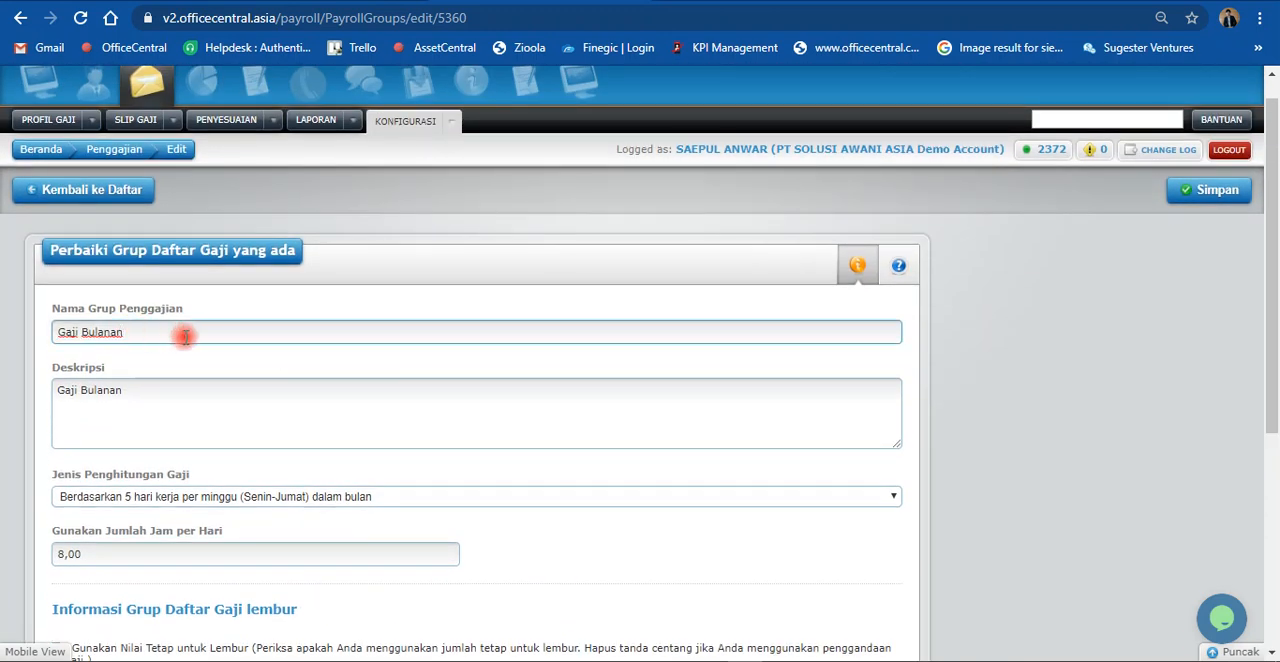
{"action": "left_click", "coordinate": [157, 402]}
{"action": "scroll", "coordinate": [158, 405], "scroll_direction": "down", "scroll_amount": 3}
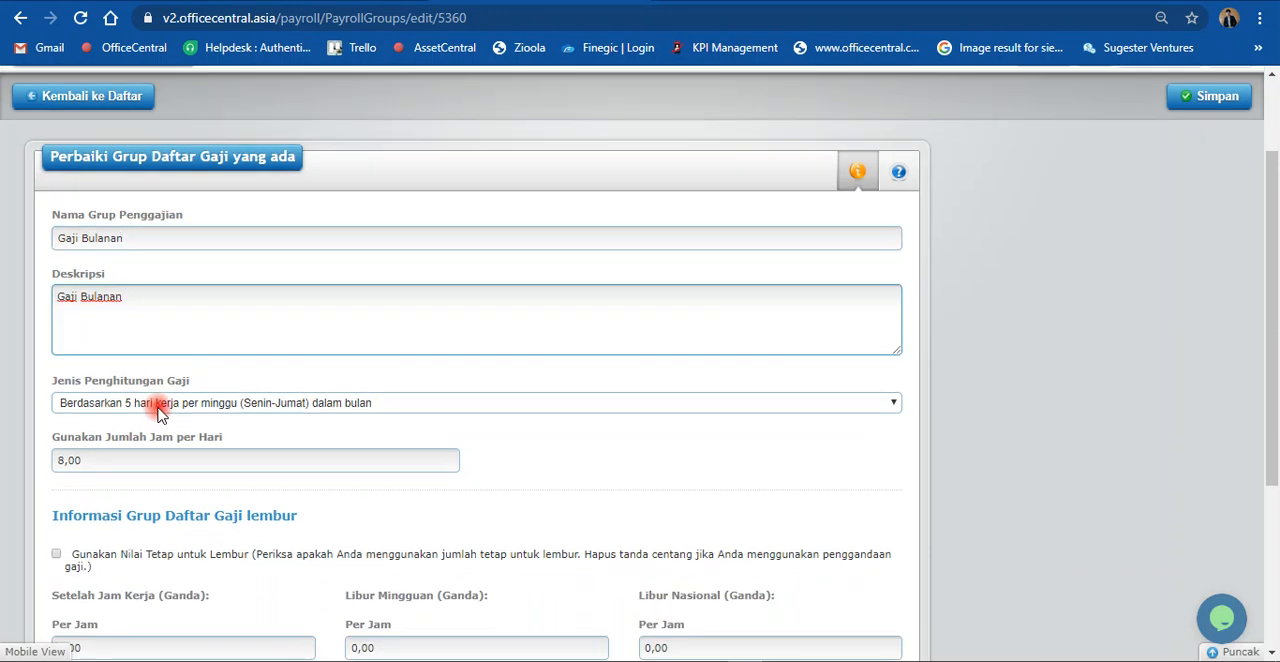
{"action": "left_click", "coordinate": [313, 217]}
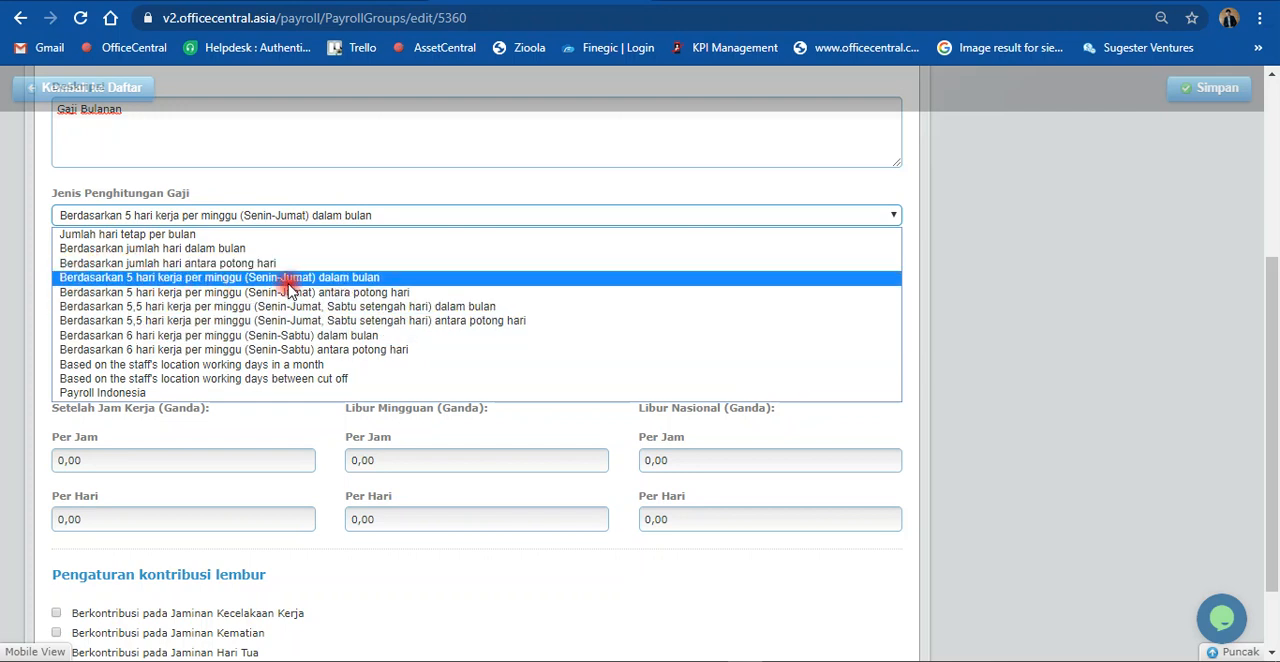
{"action": "left_click", "coordinate": [1002, 298]}
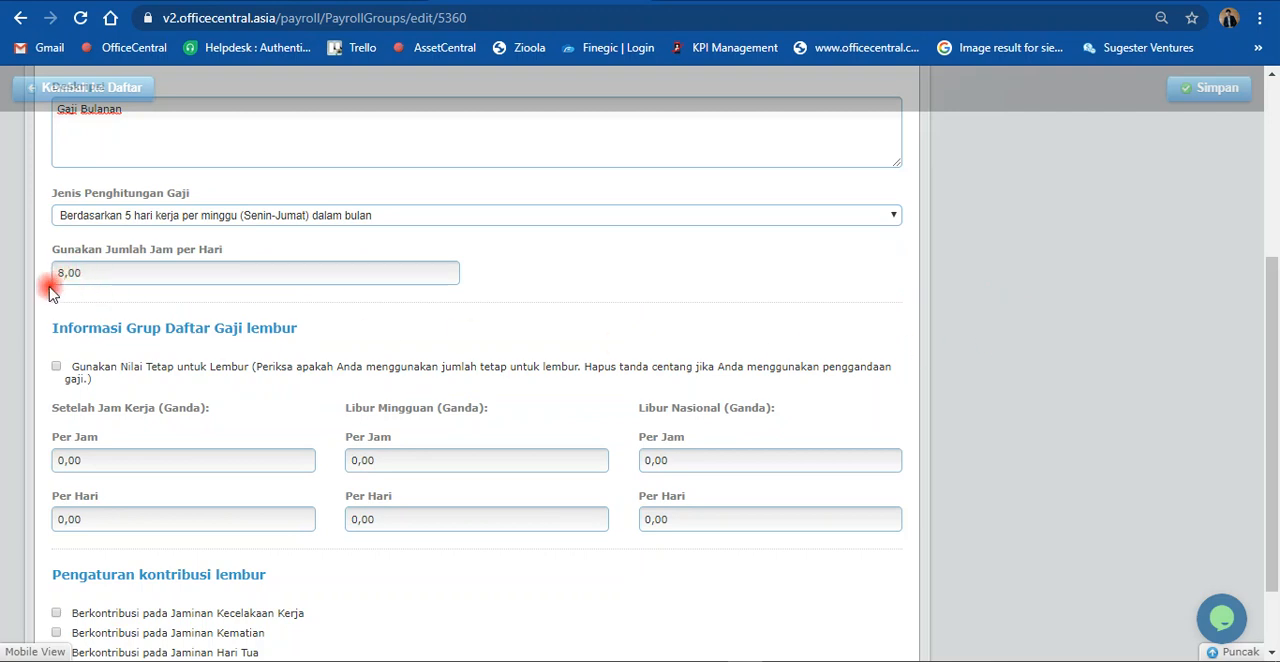
{"action": "scroll", "coordinate": [235, 290], "scroll_direction": "up", "scroll_amount": 2}
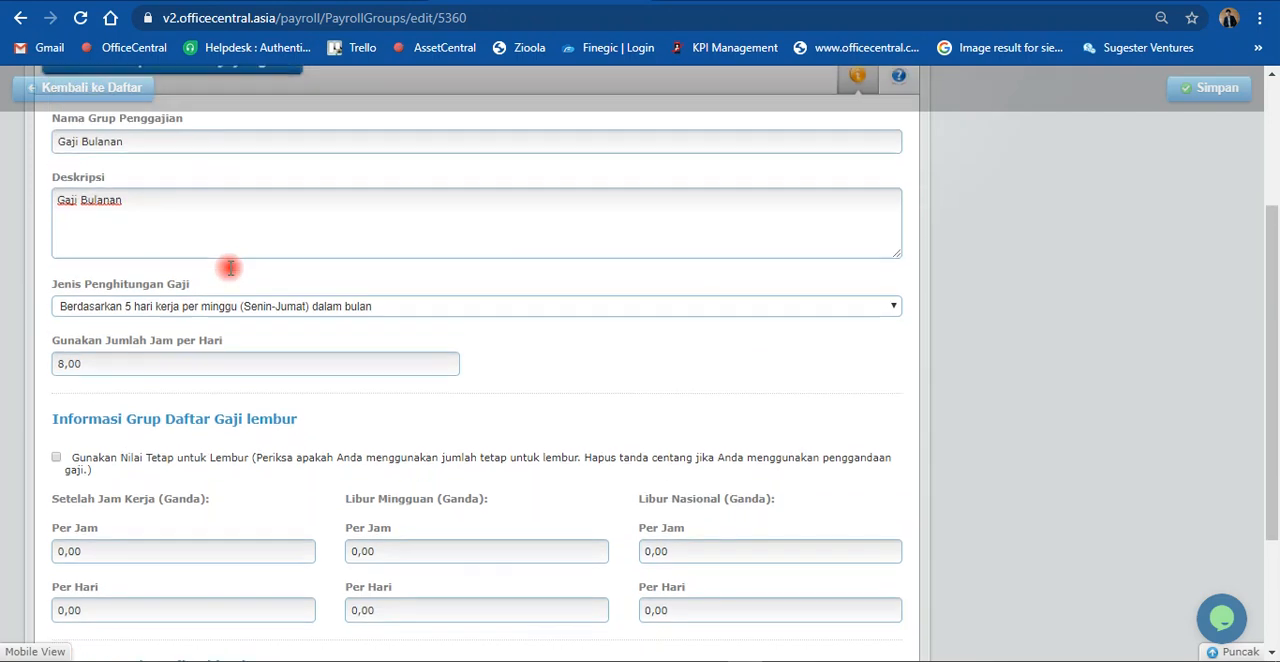
{"action": "scroll", "coordinate": [230, 285], "scroll_direction": "down", "scroll_amount": 2}
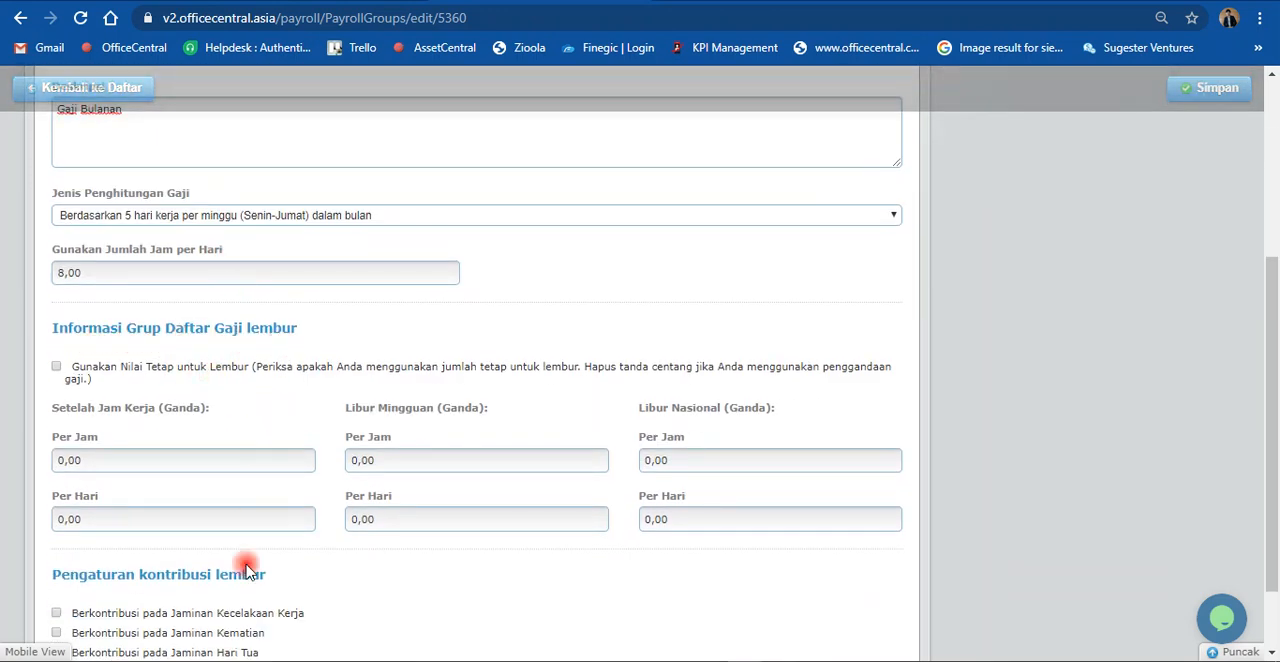
{"action": "scroll", "coordinate": [247, 572], "scroll_direction": "down", "scroll_amount": 1}
{"action": "scroll", "coordinate": [680, 462], "scroll_direction": "up", "scroll_amount": 1}
{"action": "scroll", "coordinate": [995, 418], "scroll_direction": "up", "scroll_amount": 3}
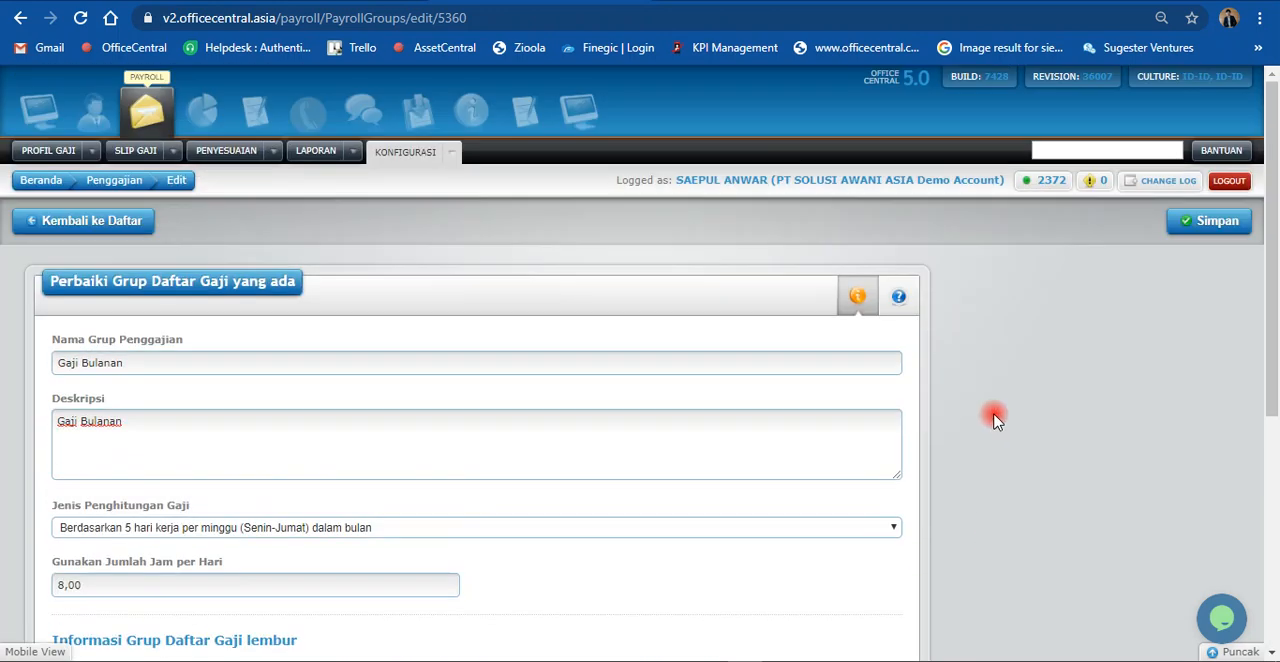
{"action": "scroll", "coordinate": [995, 418], "scroll_direction": "down", "scroll_amount": 2}
{"action": "scroll", "coordinate": [995, 418], "scroll_direction": "up", "scroll_amount": 2}
Step: Save the Gaji Bulanan payroll group and return to the list of payroll groups
{"action": "left_click", "coordinate": [1212, 222]}
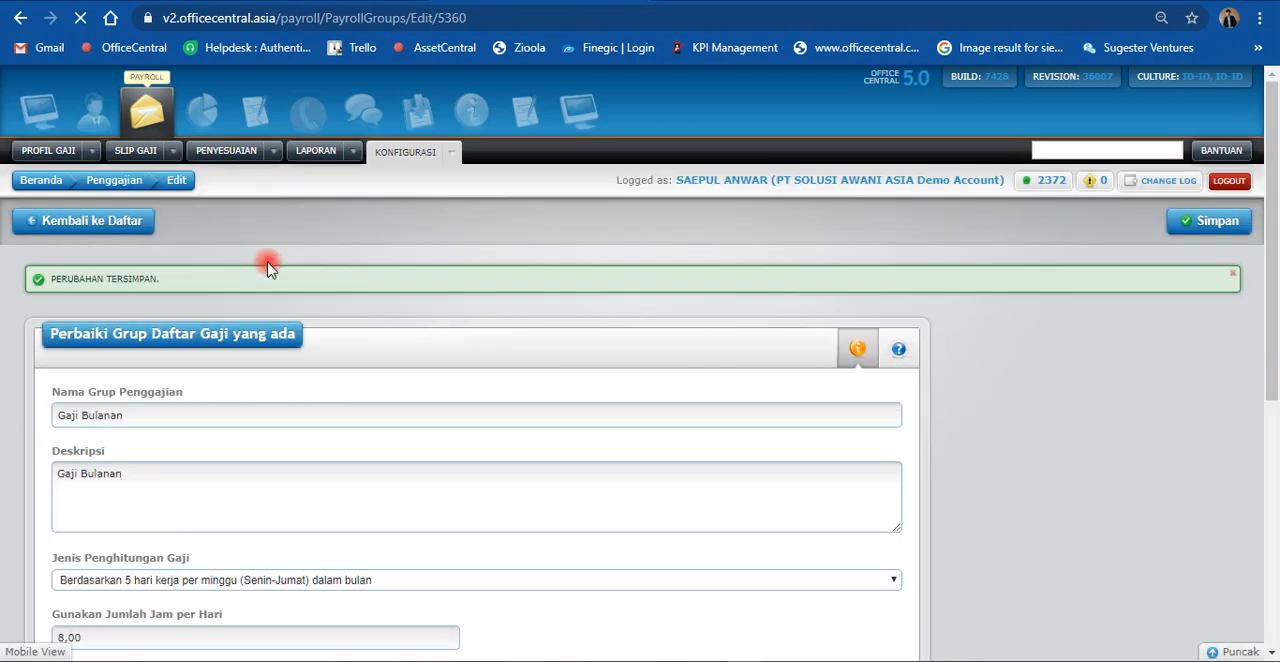
{"action": "left_click", "coordinate": [20, 221]}
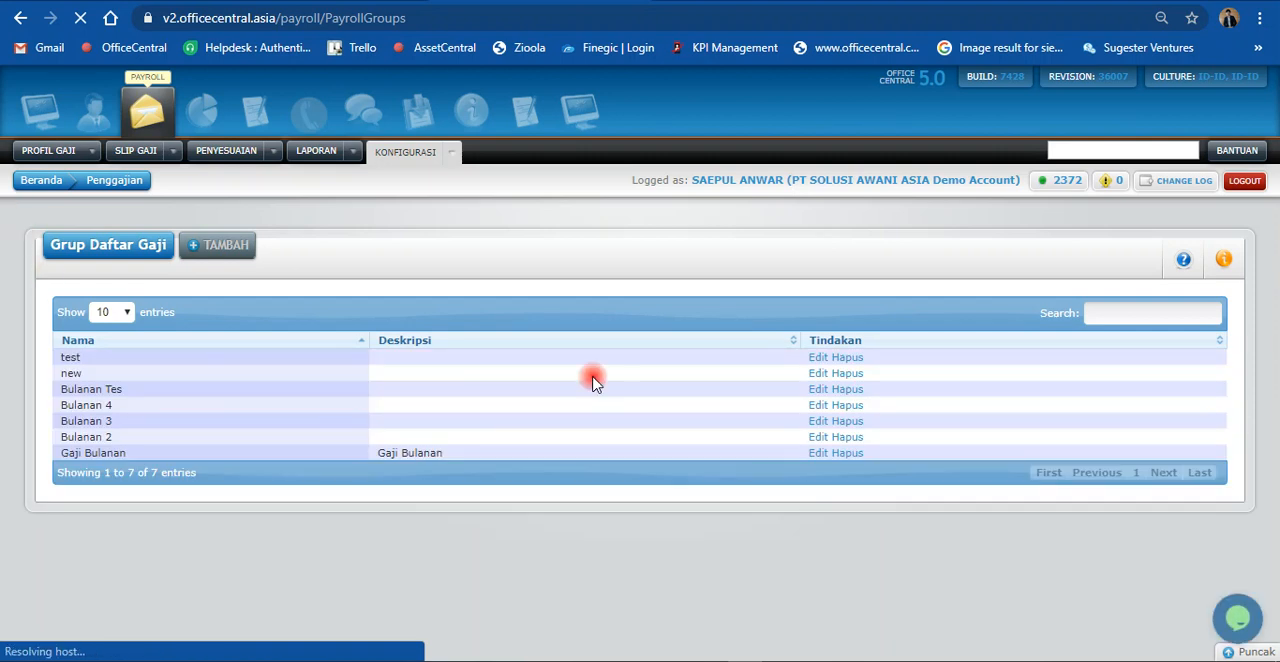
{"action": "left_click", "coordinate": [454, 157]}
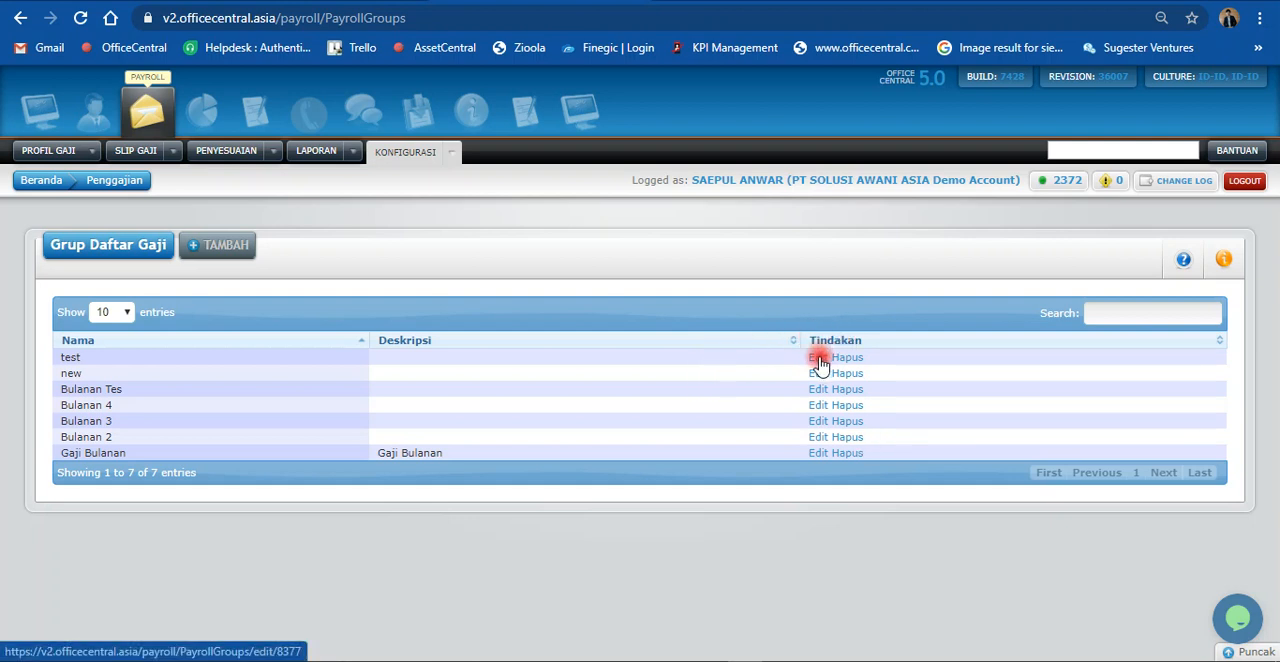
Step: Open the payroll group named test for editing and rename it Harian
{"action": "left_click", "coordinate": [818, 360]}
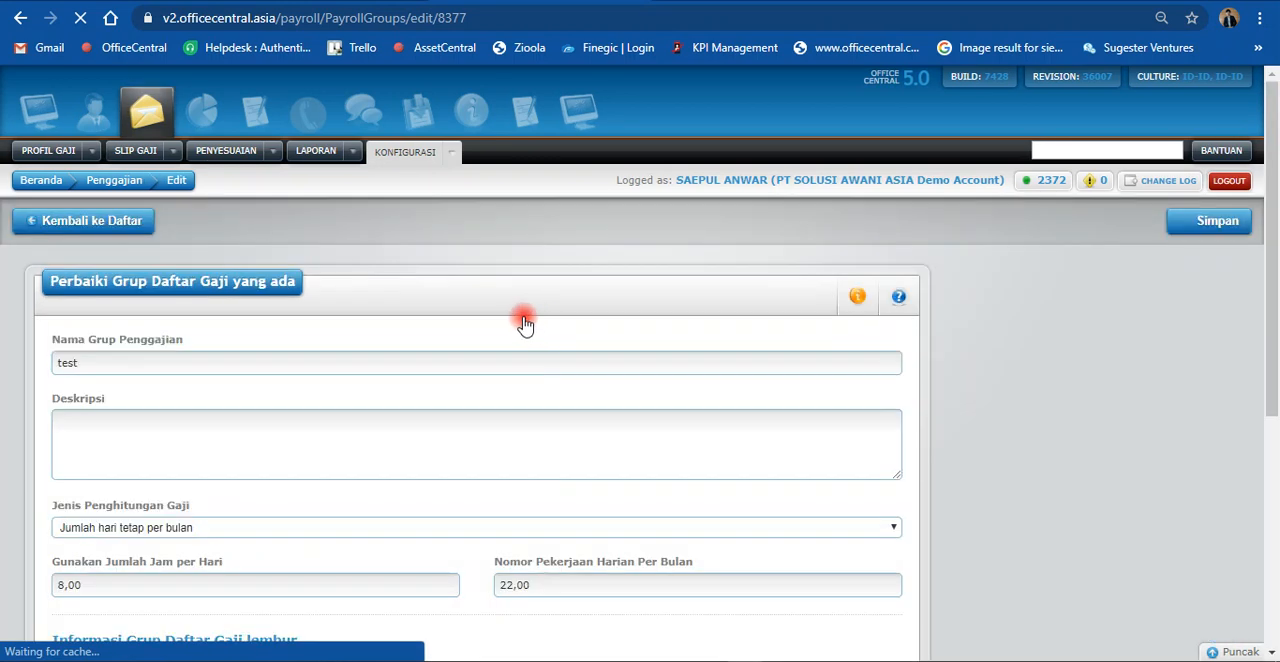
{"action": "left_click_drag", "start_coordinate": [106, 360], "coordinate": [5, 357]}
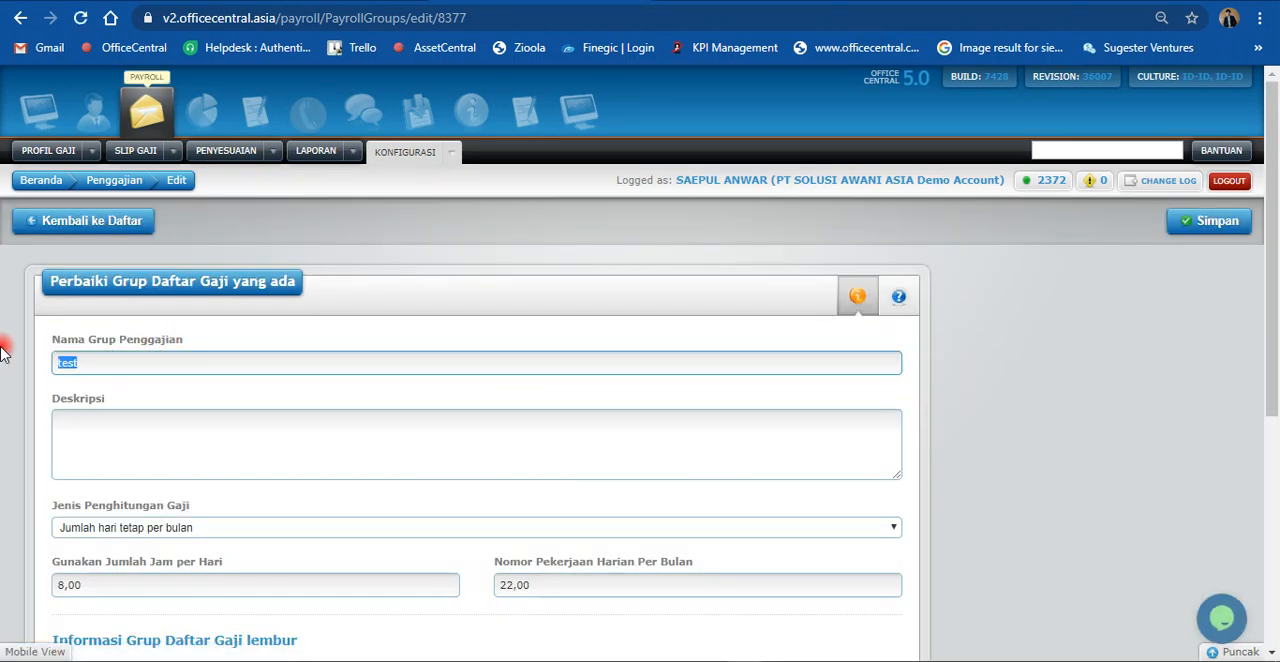
{"action": "type", "text": "H"}
{"action": "left_click", "coordinate": [386, 262]}
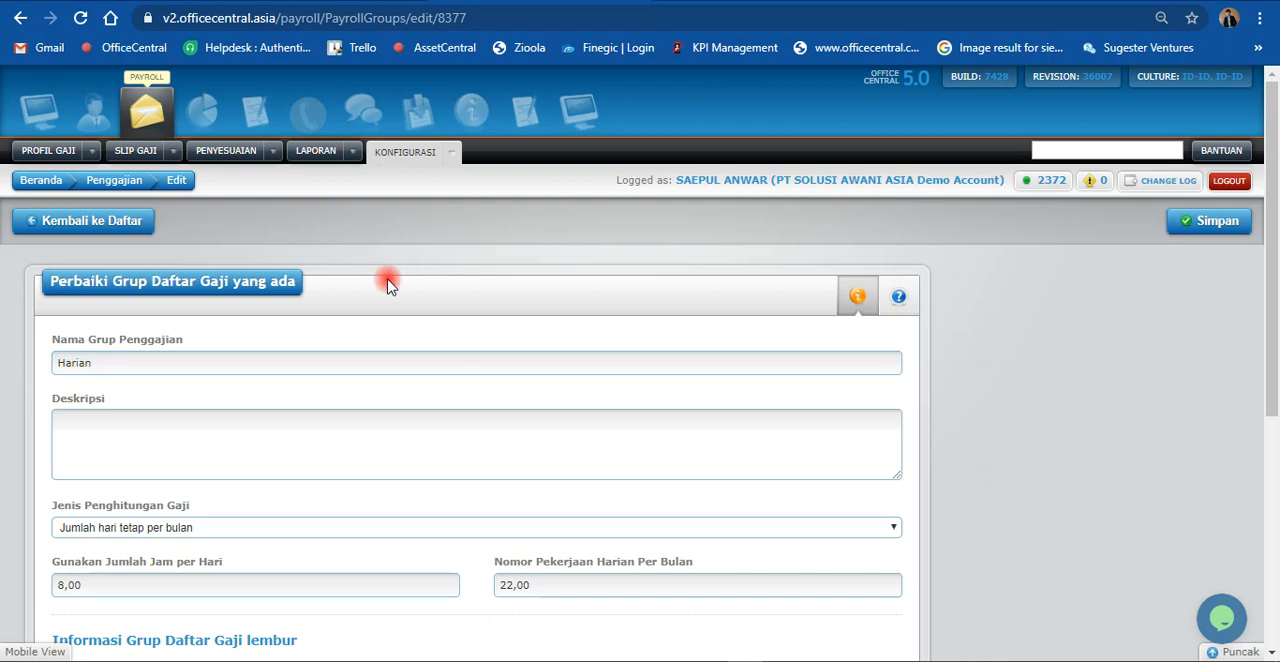
Step: Examine the Jenis Penghitungan Gaji options and check the number of days per month in the system calendar from May back to January 2020
{"action": "scroll", "coordinate": [386, 277], "scroll_direction": "down", "scroll_amount": 2}
{"action": "left_click", "coordinate": [216, 340]}
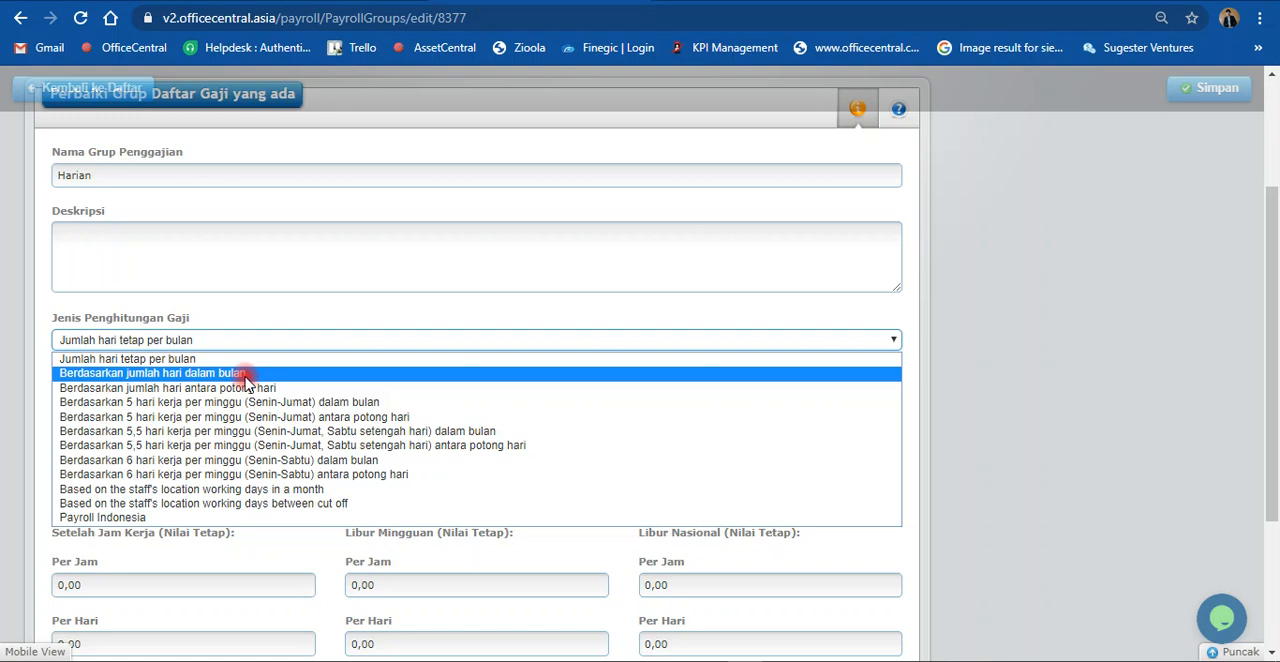
{"action": "left_click", "coordinate": [1213, 660]}
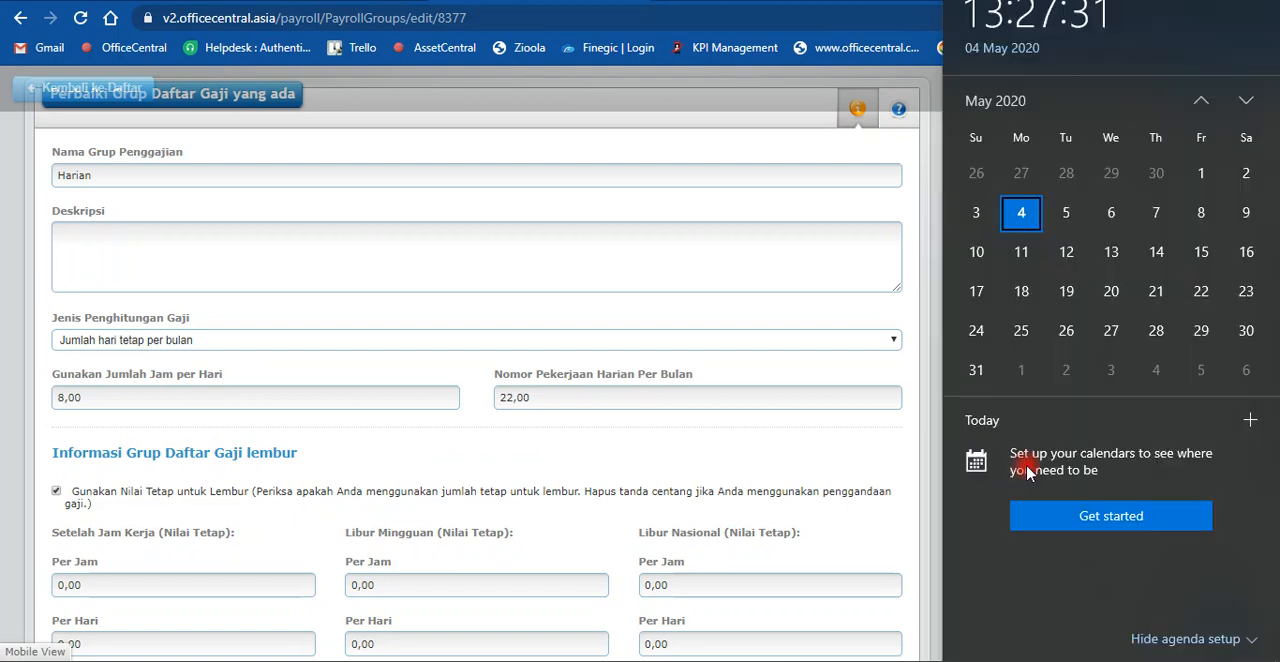
{"action": "left_click", "coordinate": [1201, 100]}
{"action": "left_click", "coordinate": [1201, 100]}
{"action": "left_click", "coordinate": [1201, 100]}
{"action": "left_click", "coordinate": [1201, 100]}
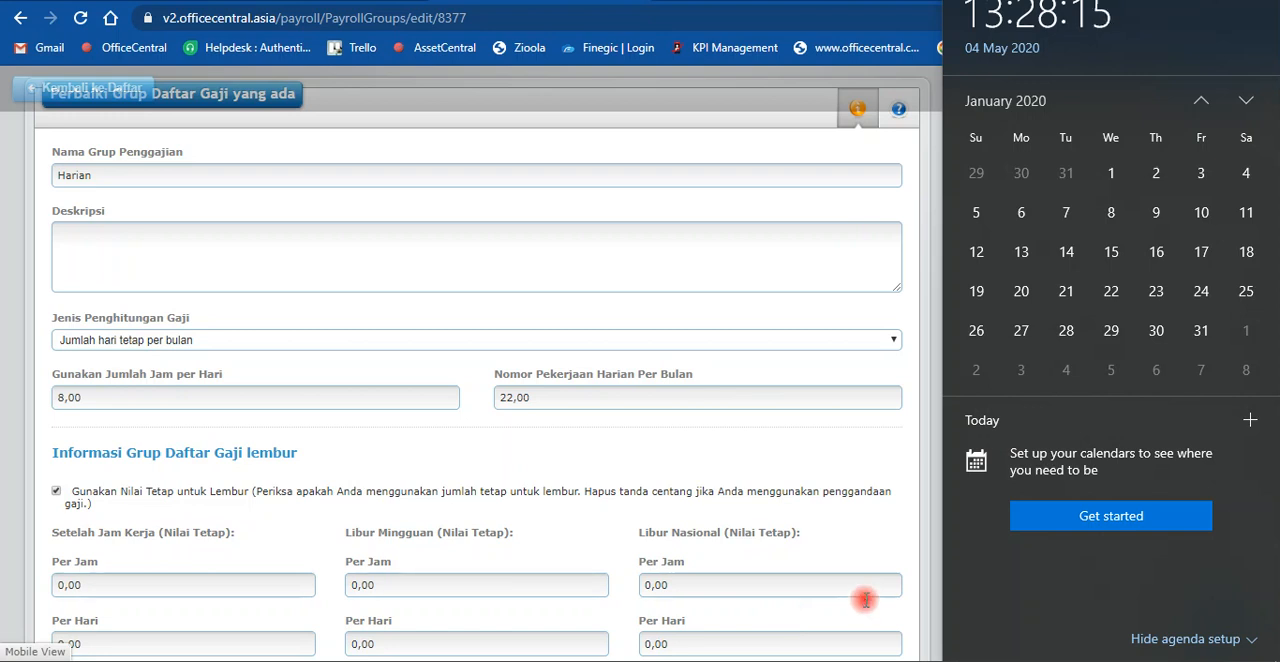
{"action": "left_click", "coordinate": [455, 432]}
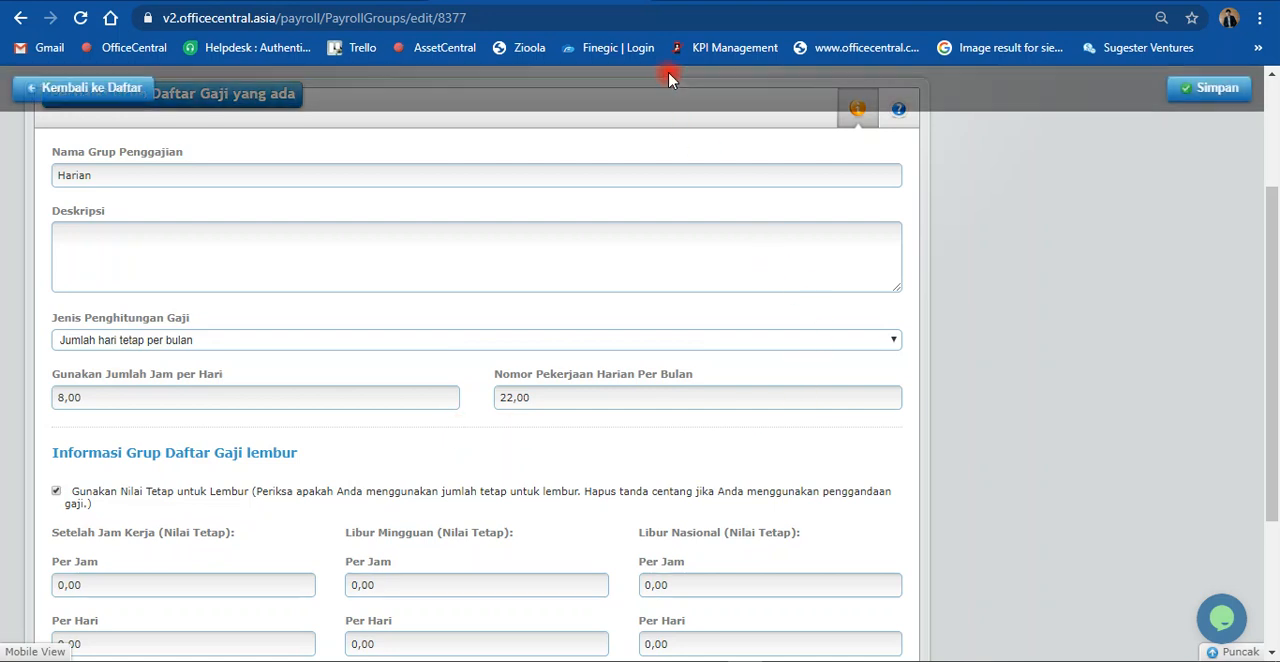
Step: Set the Harian group's Jenis Penghitungan Gaji to Berdasarkan jumlah hari dalam bulan
{"action": "scroll", "coordinate": [306, 309], "scroll_direction": "up", "scroll_amount": 1}
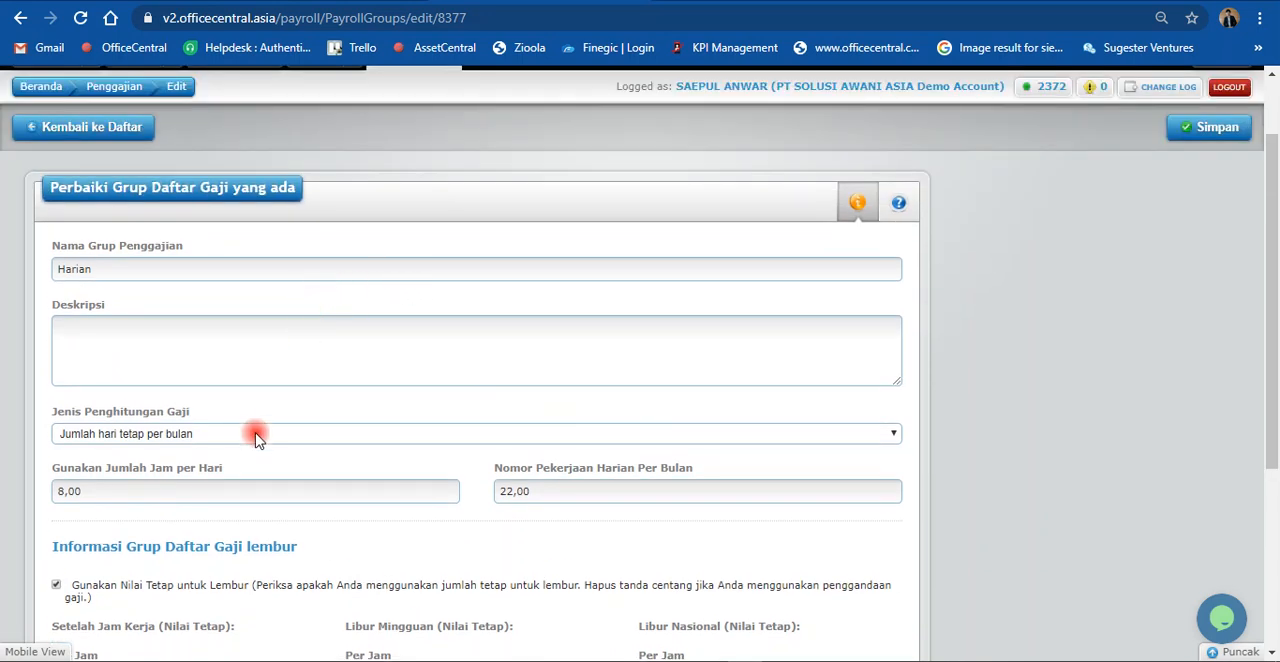
{"action": "left_click", "coordinate": [110, 492]}
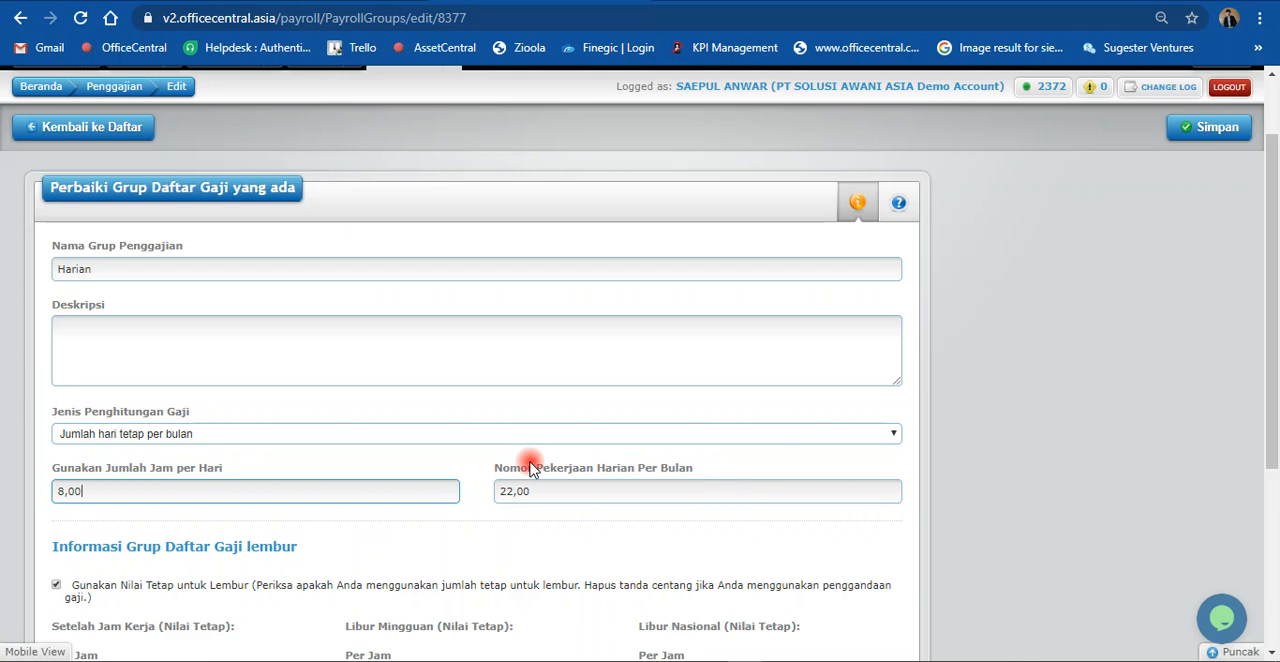
{"action": "left_click", "coordinate": [303, 433]}
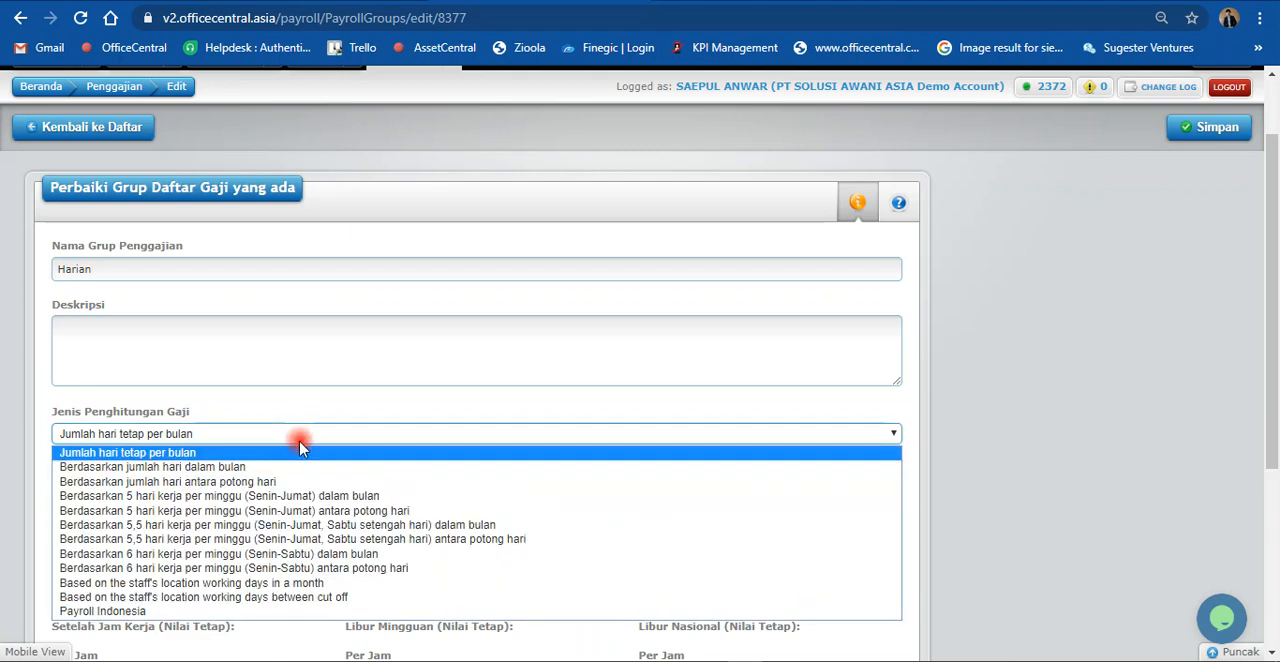
{"action": "left_click", "coordinate": [302, 467]}
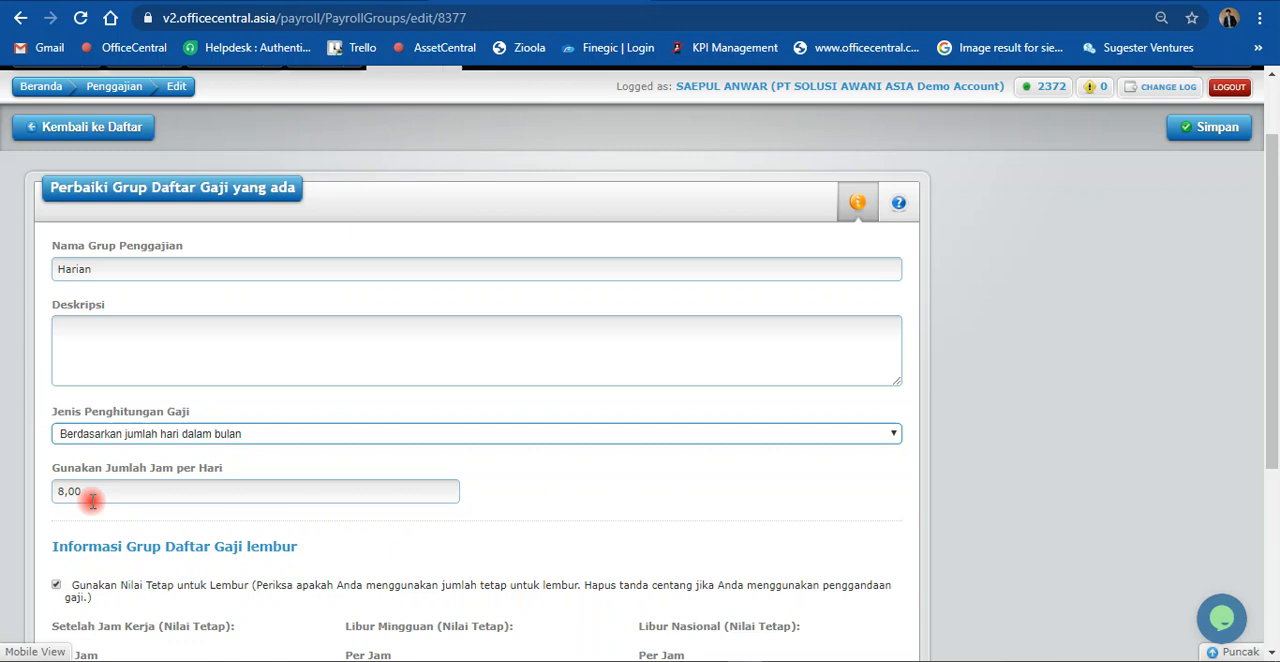
{"action": "left_click", "coordinate": [150, 433]}
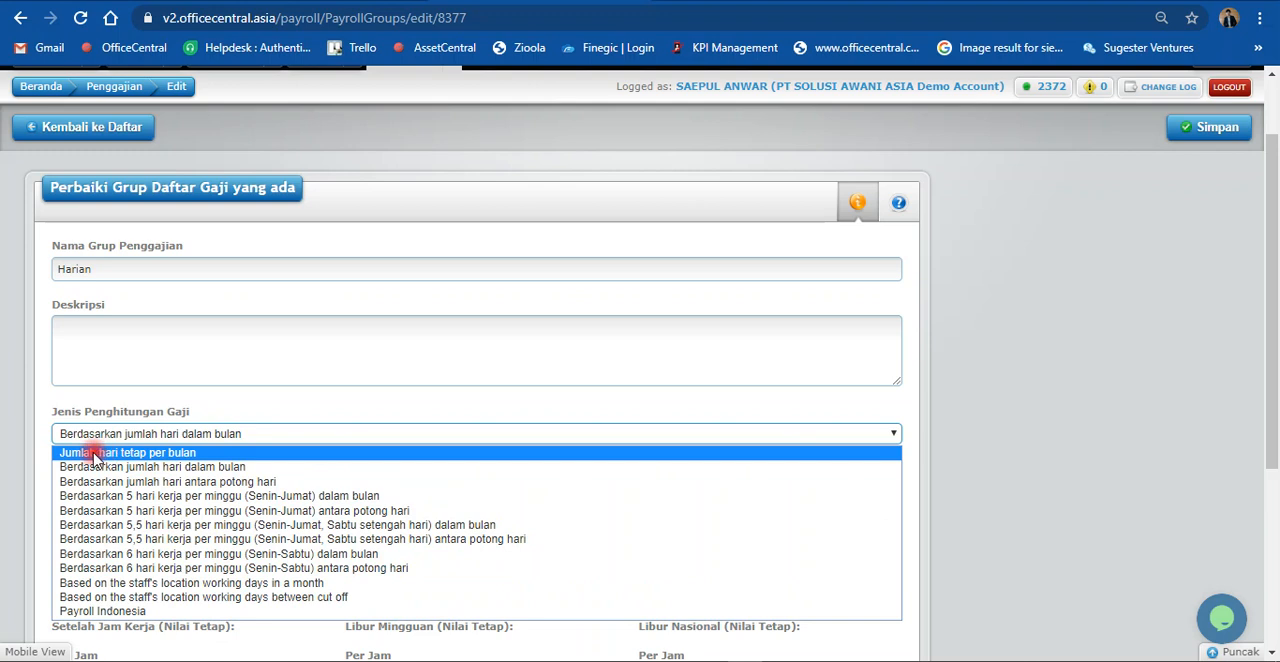
{"action": "left_click", "coordinate": [39, 457]}
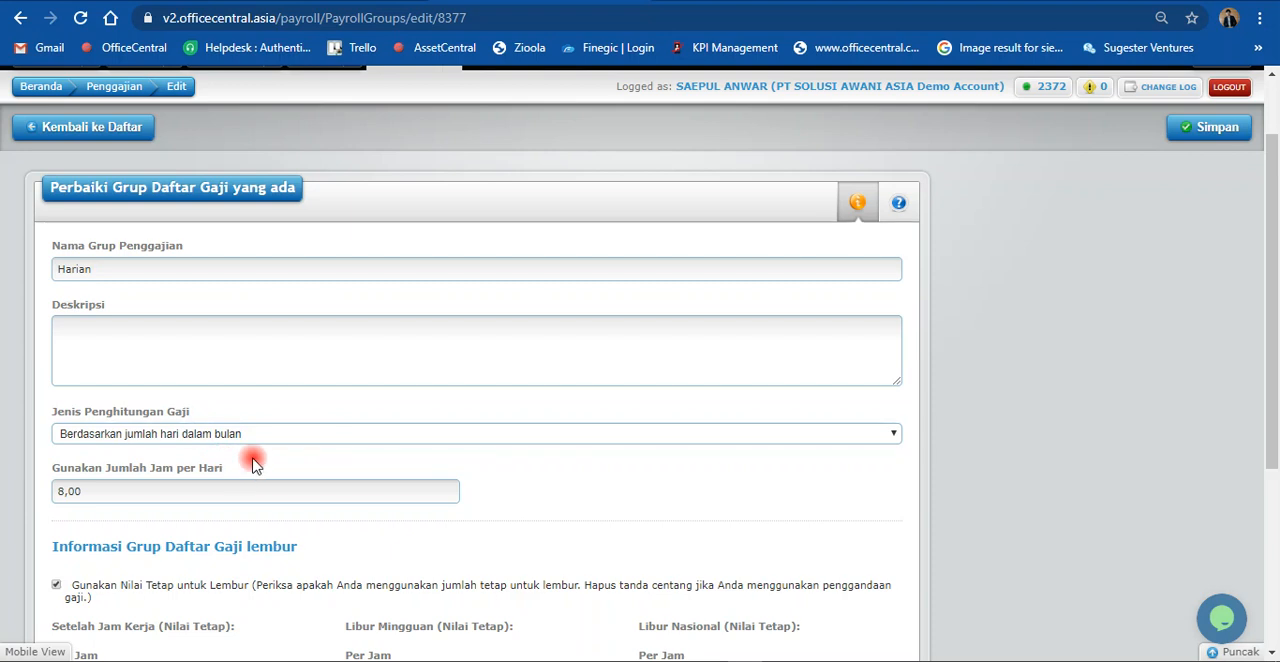
{"action": "scroll", "coordinate": [252, 462], "scroll_direction": "down", "scroll_amount": 1}
{"action": "scroll", "coordinate": [252, 457], "scroll_direction": "up", "scroll_amount": 3}
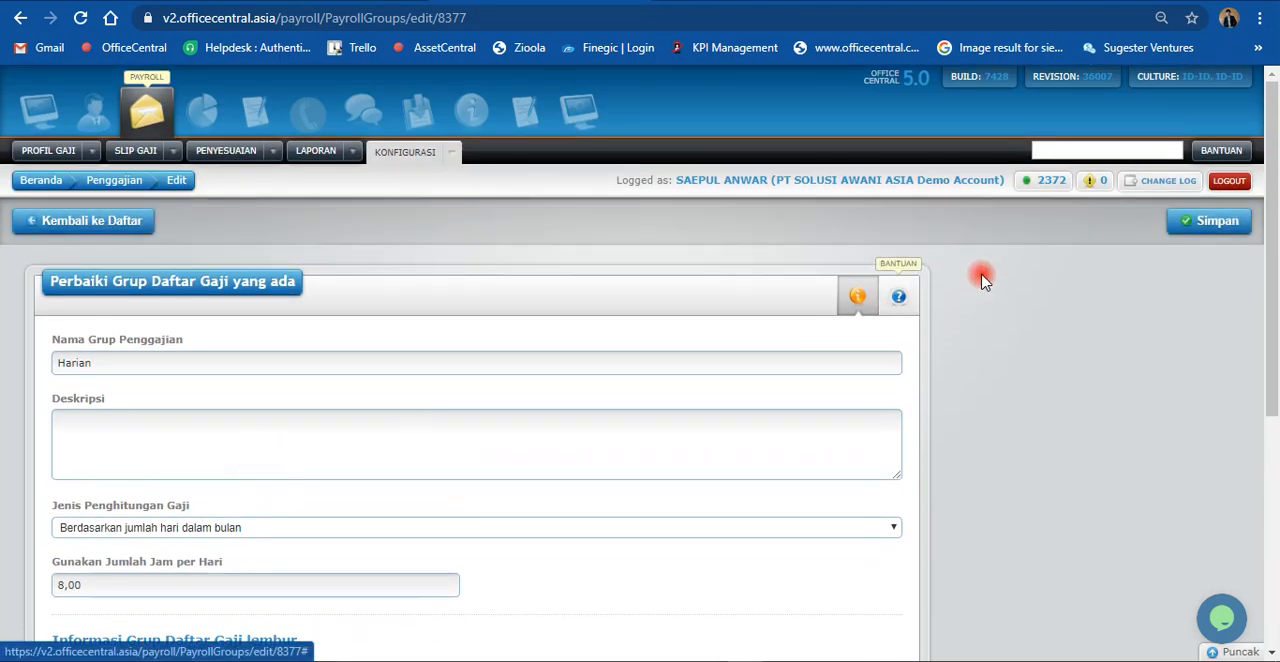
Step: Copy the group name Harian into Deskripsi, then save the payroll group and return to the group list
{"action": "left_click_drag", "start_coordinate": [92, 363], "coordinate": [34, 366]}
{"action": "key", "text": "ctrl+c"}
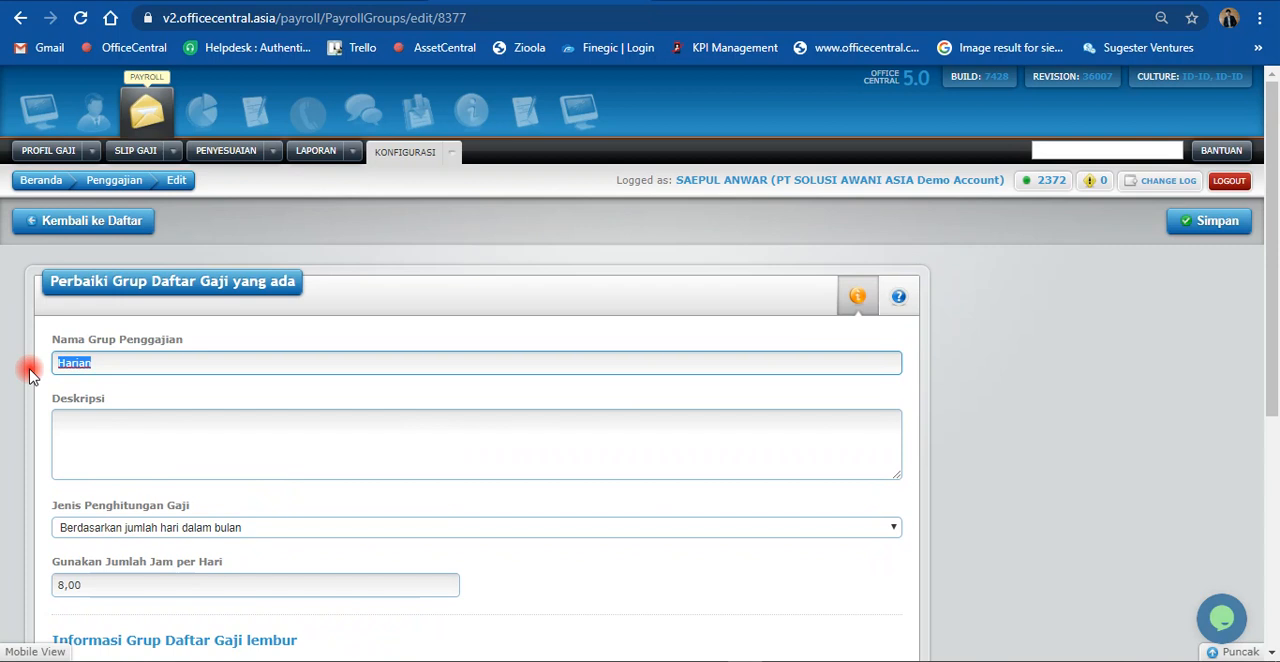
{"action": "left_click", "coordinate": [106, 431]}
{"action": "key", "text": "ctrl+v"}
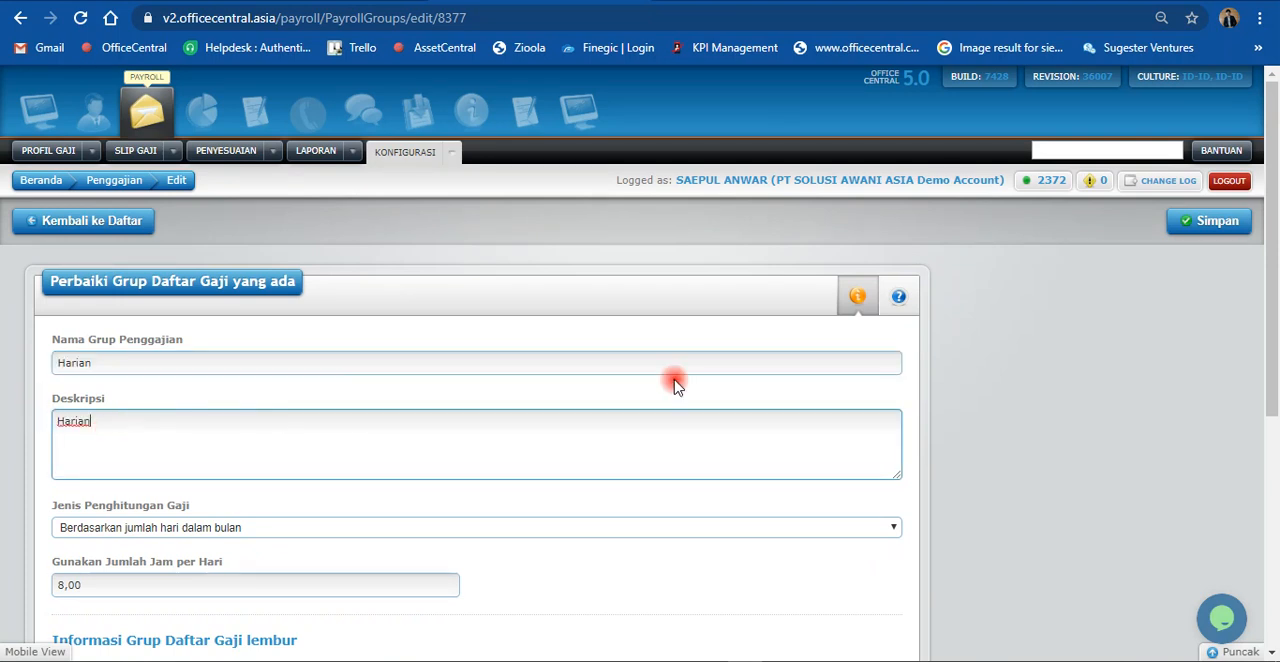
{"action": "left_click", "coordinate": [1210, 222]}
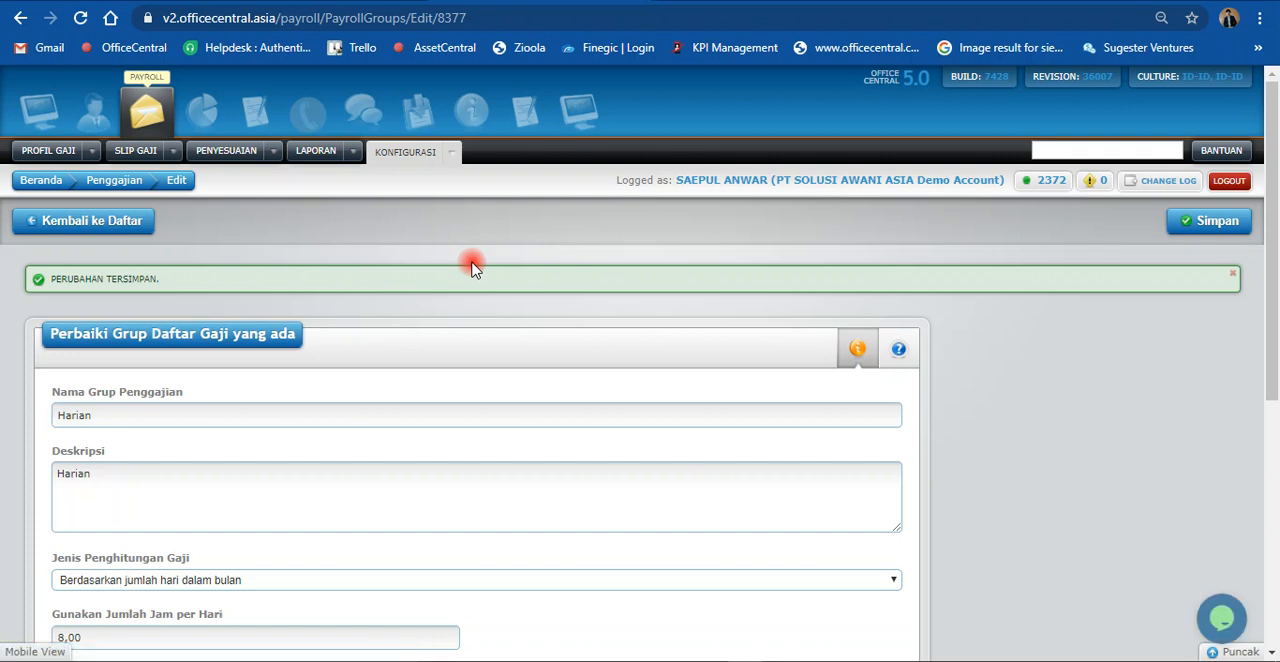
{"action": "left_click", "coordinate": [112, 221]}
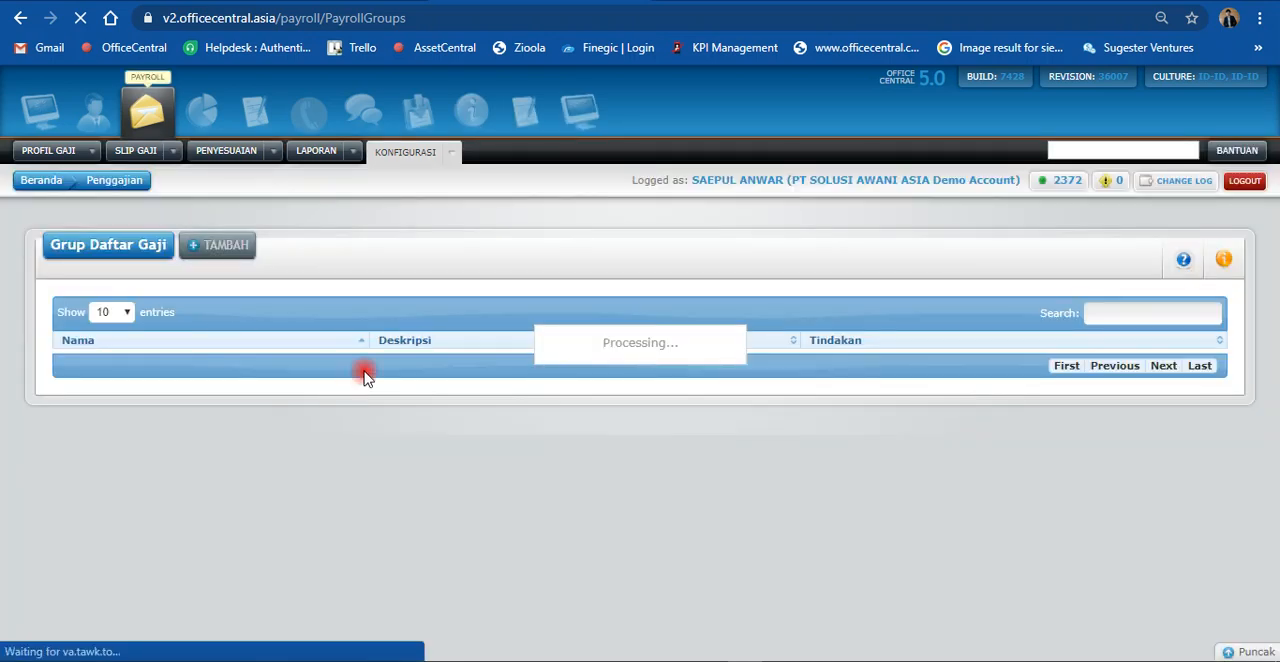
Step: Open the list of payroll banks and start a new bank entry
{"action": "left_click", "coordinate": [443, 161]}
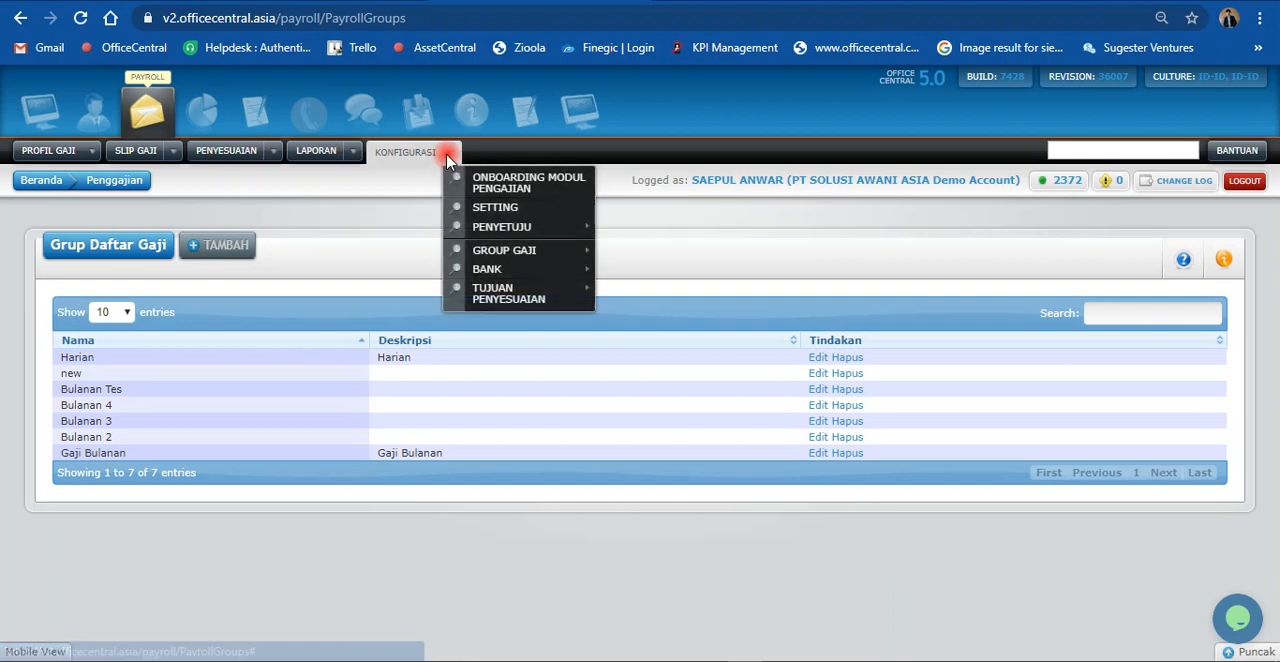
{"action": "mouse_move", "coordinate": [538, 272]}
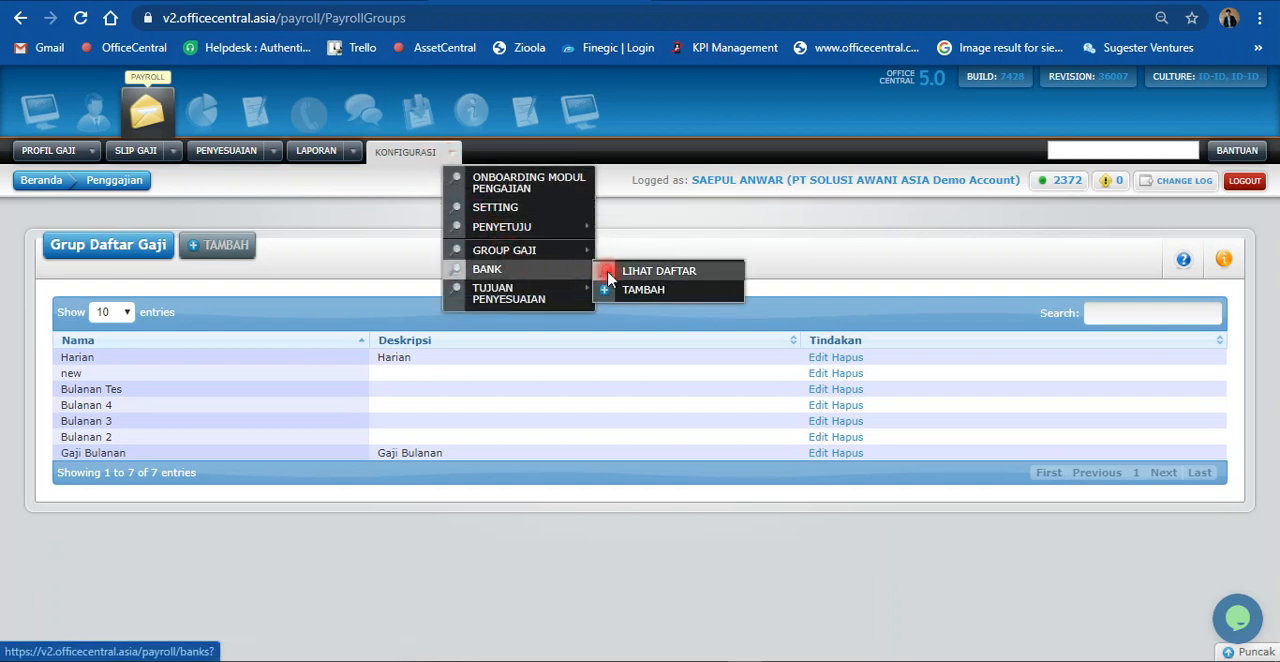
{"action": "left_click", "coordinate": [639, 274]}
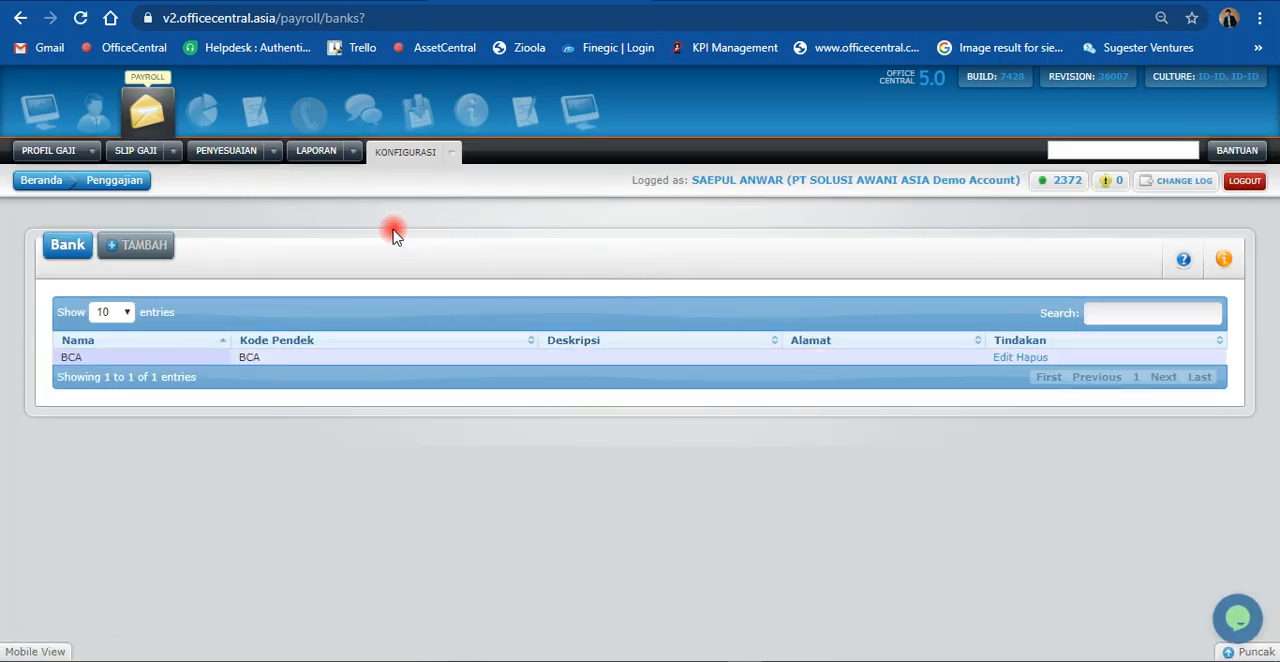
{"action": "left_click", "coordinate": [123, 255]}
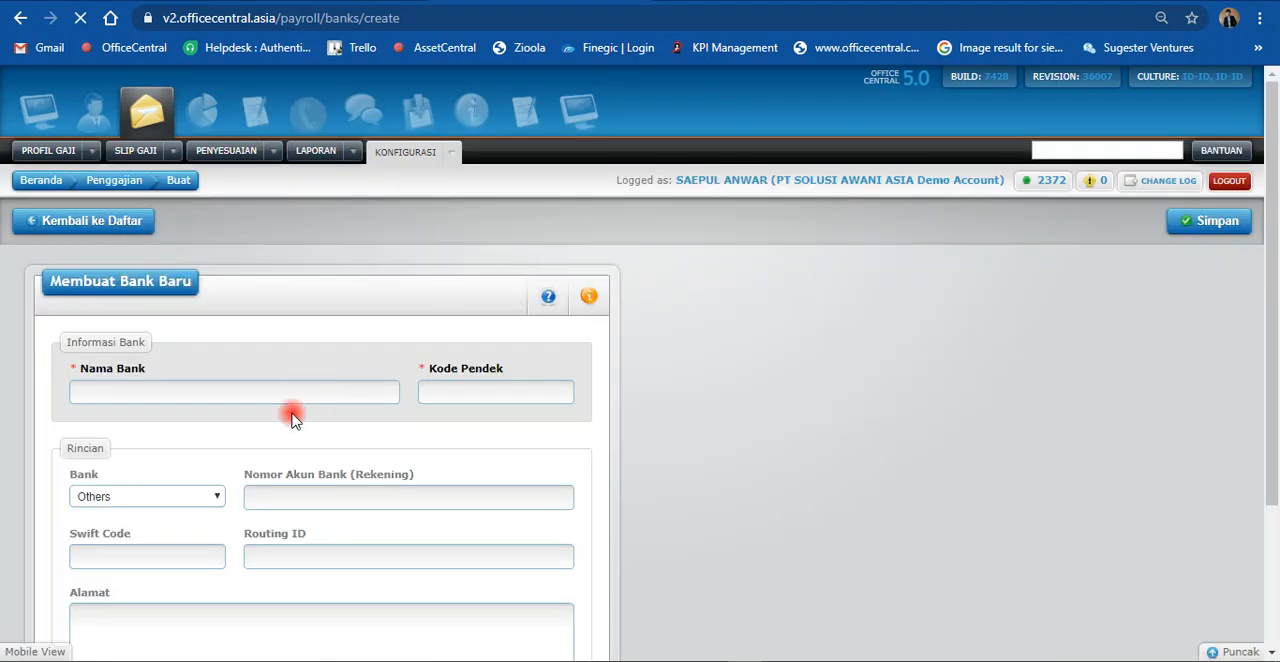
Step: Examine the required Nama Bank and Kode Pendek fields and the Rincian fields of the new bank form
{"action": "left_click", "coordinate": [112, 393]}
{"action": "left_click", "coordinate": [489, 393]}
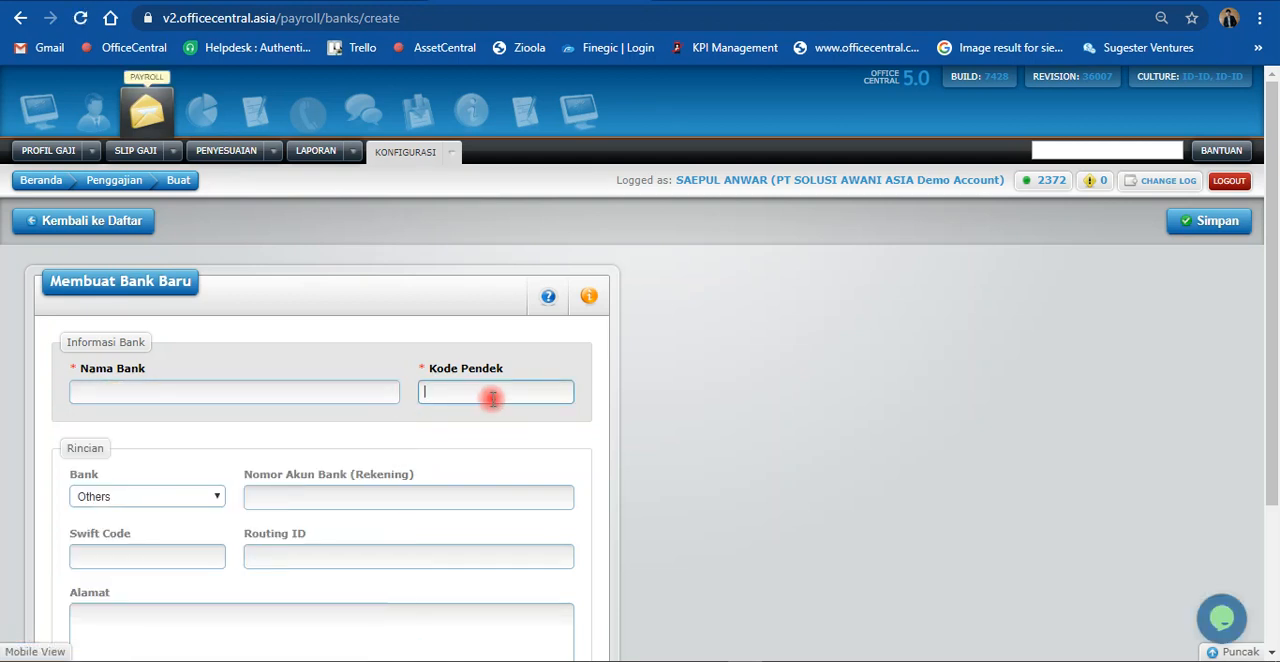
{"action": "left_click", "coordinate": [728, 373]}
{"action": "scroll", "coordinate": [728, 373], "scroll_direction": "down", "scroll_amount": 1}
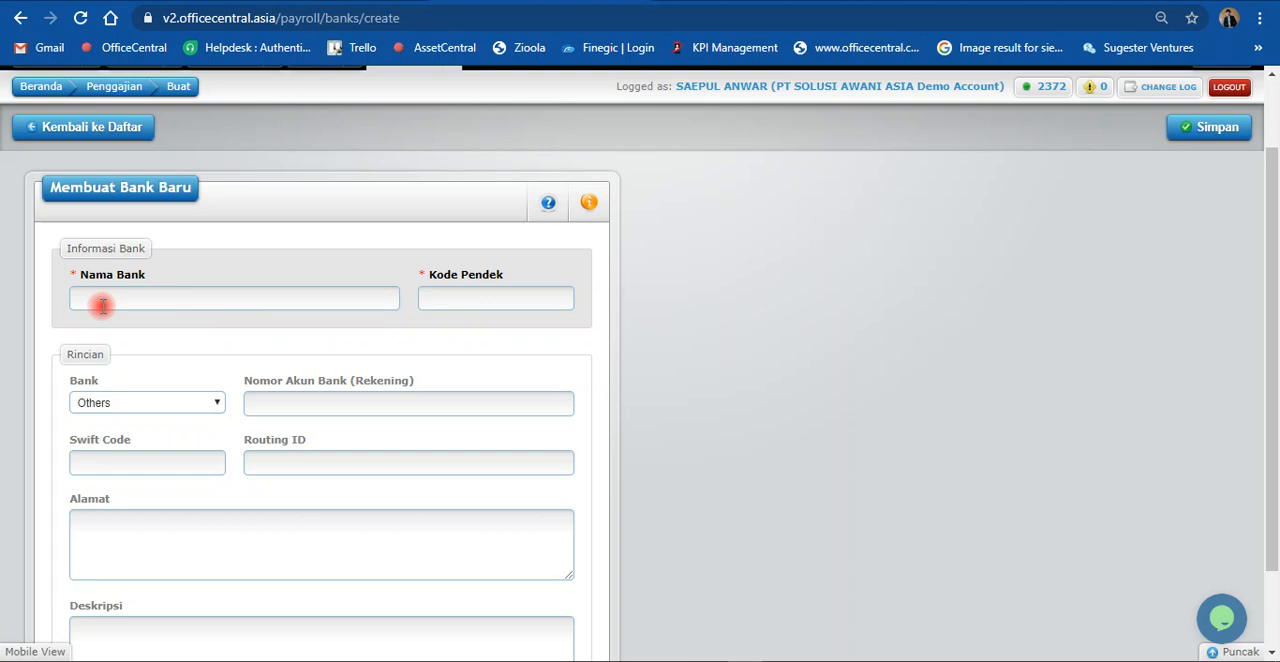
{"action": "scroll", "coordinate": [200, 372], "scroll_direction": "down", "scroll_amount": 1}
{"action": "left_click", "coordinate": [301, 313]}
{"action": "left_click", "coordinate": [805, 300]}
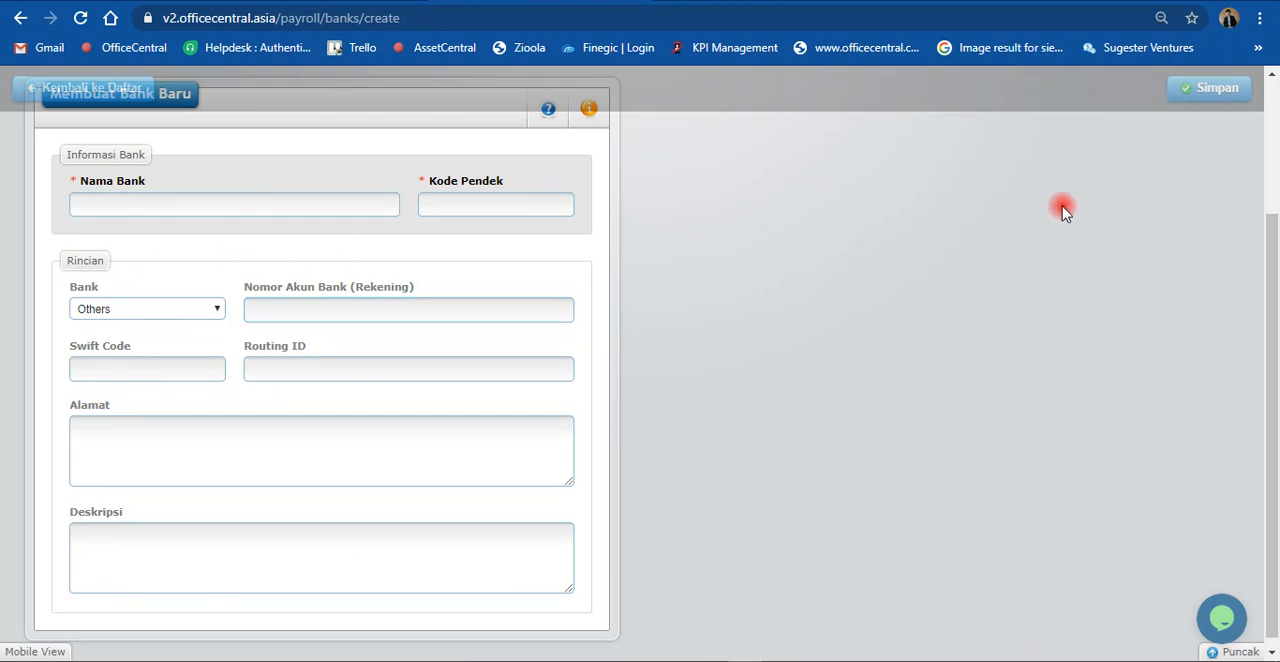
Step: Open the list of payroll adjustment purposes (Tujuan Penyesuaian) from the payroll configuration
{"action": "scroll", "coordinate": [1063, 210], "scroll_direction": "up", "scroll_amount": 2}
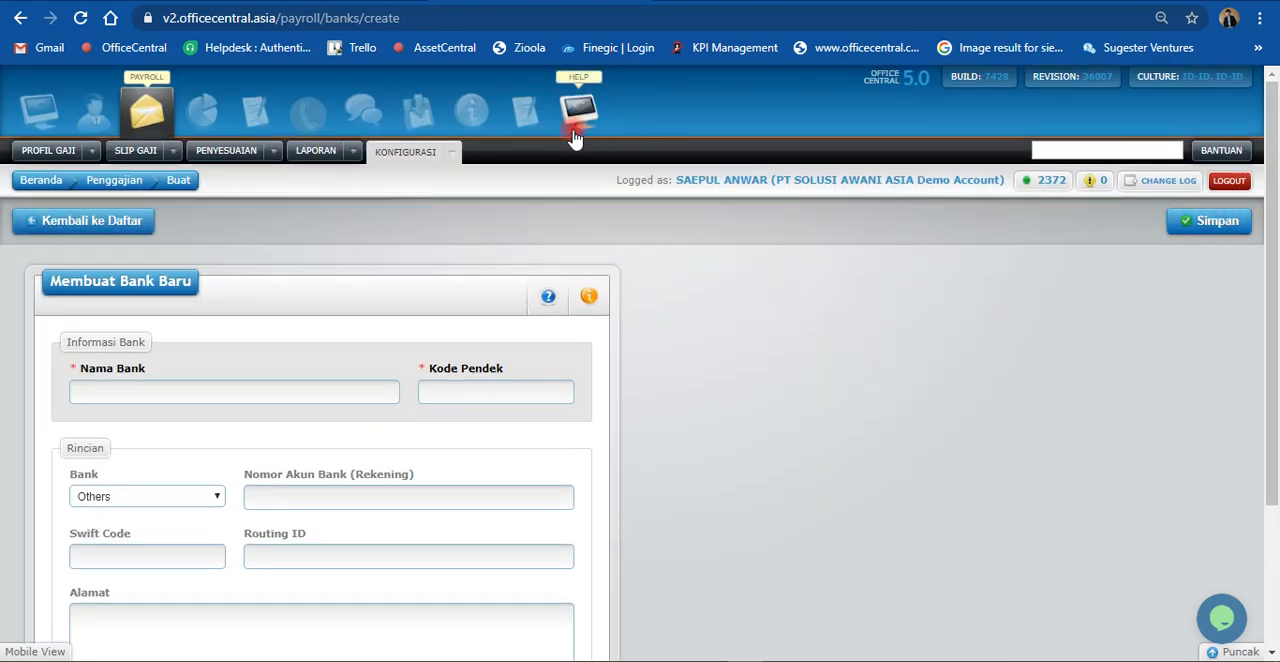
{"action": "left_click", "coordinate": [468, 112]}
{"action": "left_click", "coordinate": [120, 106]}
{"action": "left_click", "coordinate": [447, 155]}
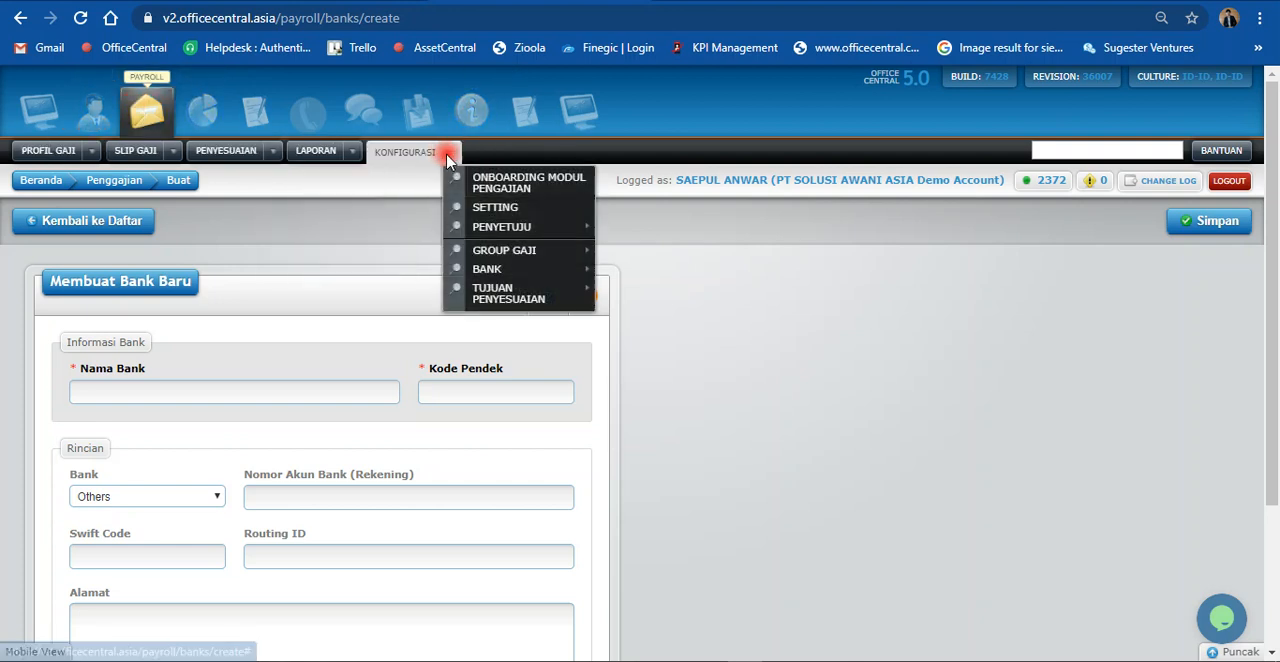
{"action": "mouse_move", "coordinate": [557, 294]}
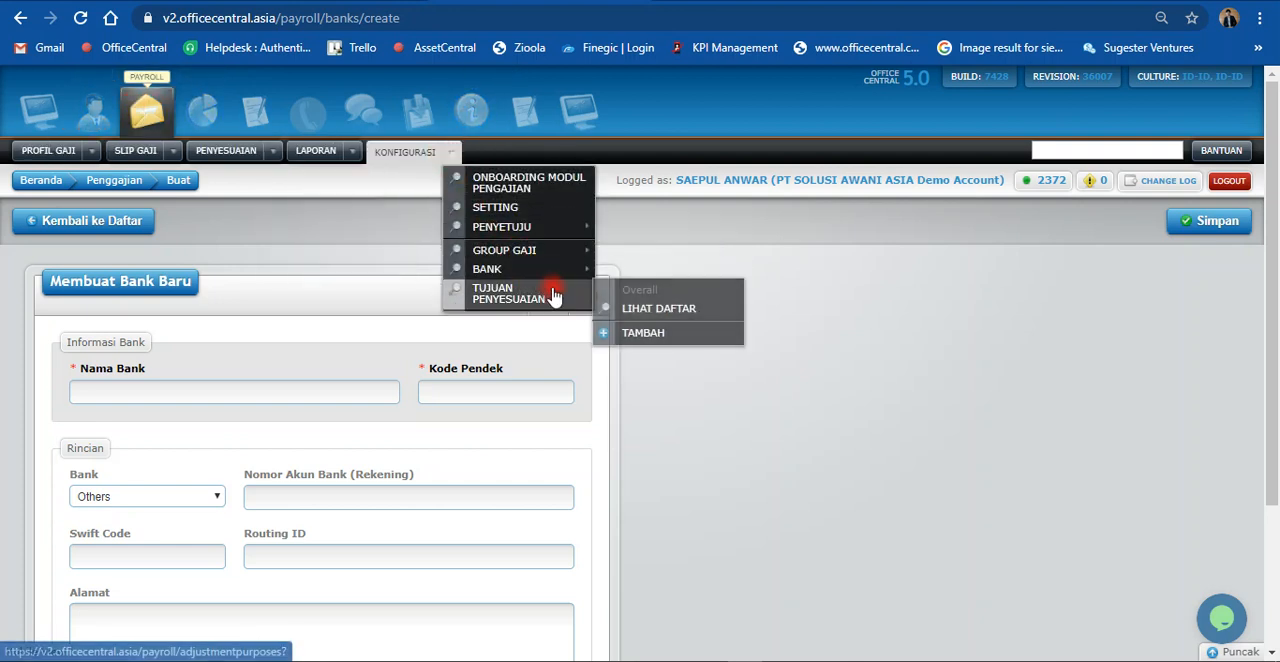
{"action": "left_click", "coordinate": [633, 311]}
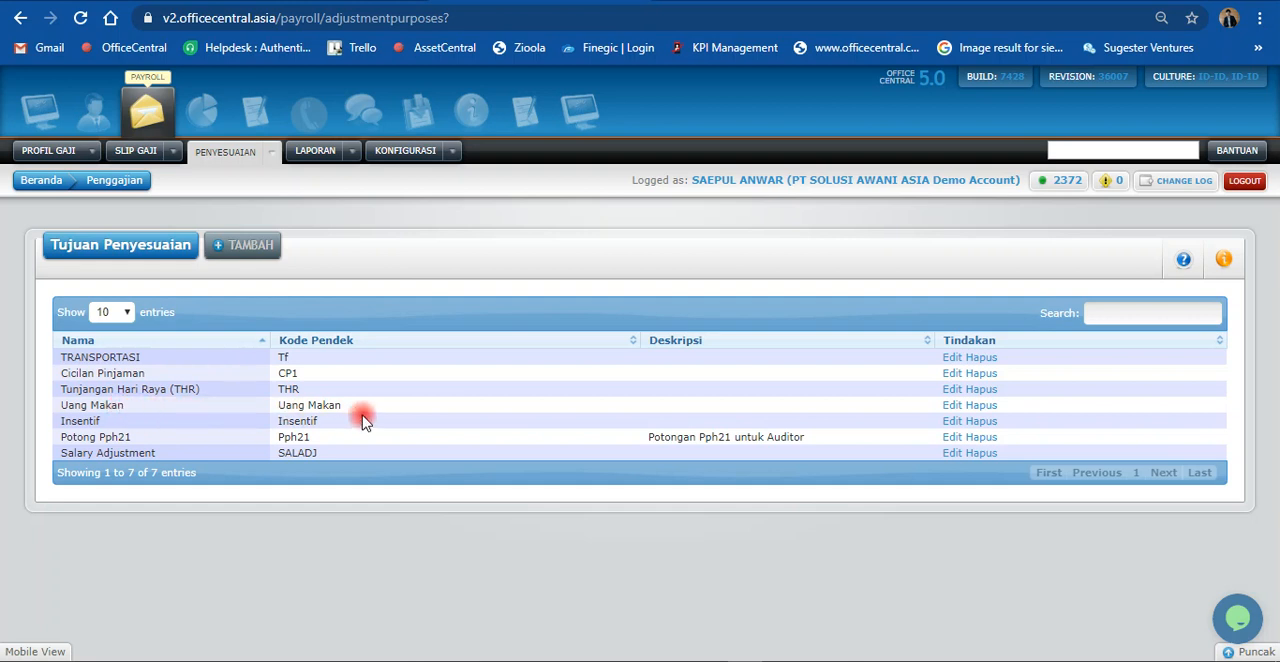
Step: Open the Uang Makan adjustment purpose for editing and set its Kode Pendek to UM
{"action": "left_click", "coordinate": [951, 407]}
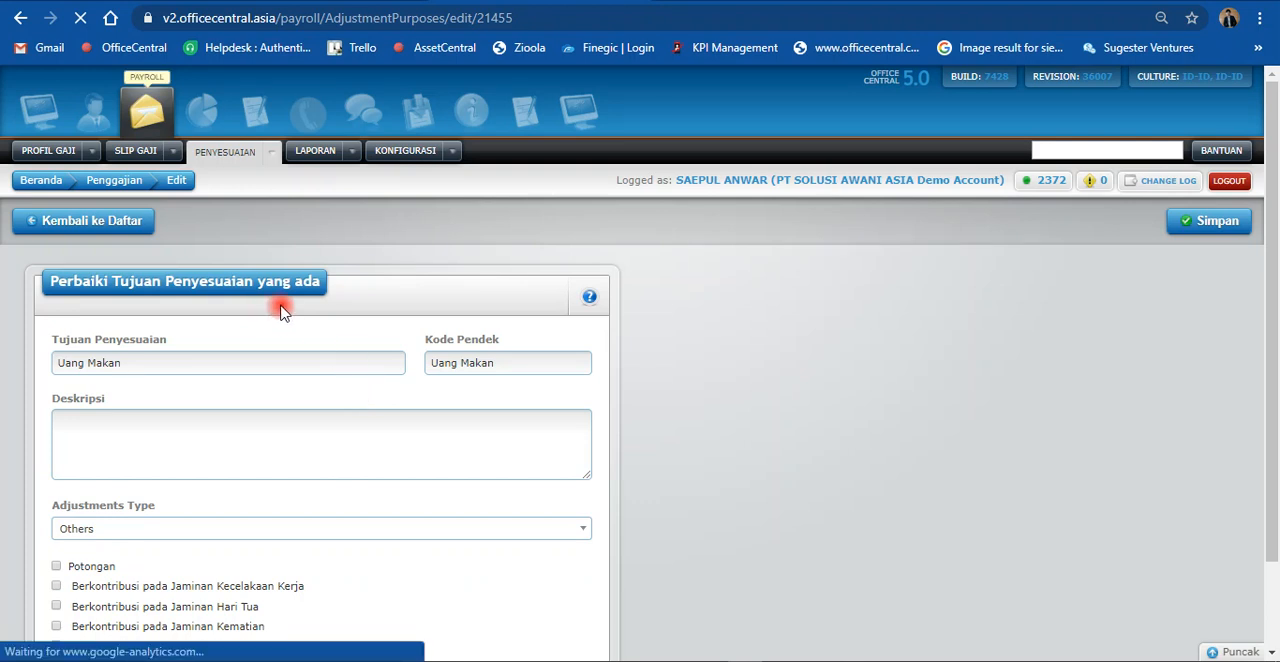
{"action": "scroll", "coordinate": [252, 345], "scroll_direction": "down", "scroll_amount": 1}
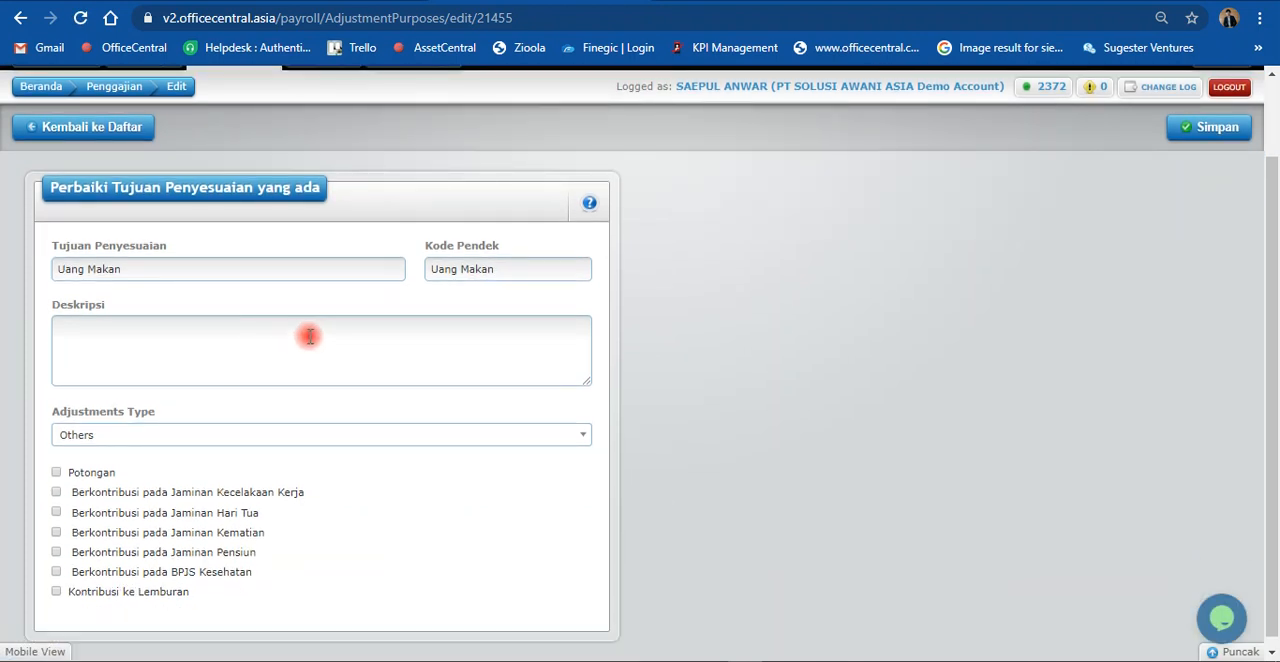
{"action": "scroll", "coordinate": [308, 329], "scroll_direction": "down", "scroll_amount": 1}
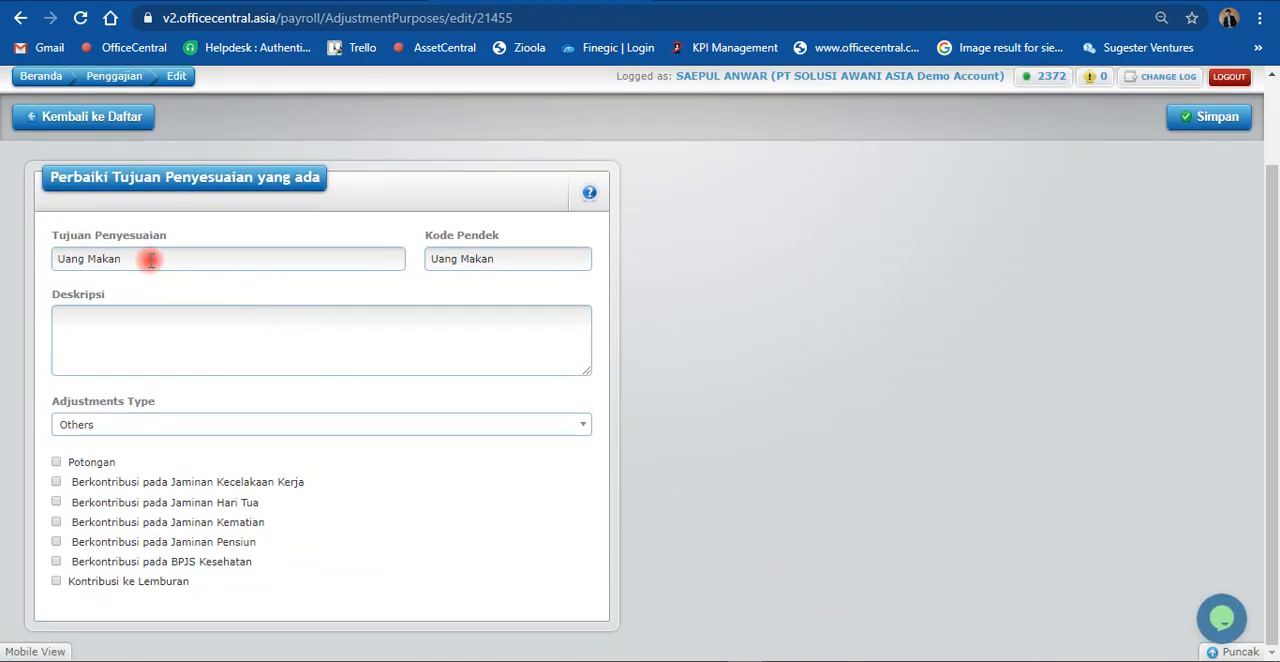
{"action": "left_click", "coordinate": [498, 258]}
{"action": "left_click_drag", "start_coordinate": [498, 258], "coordinate": [386, 256]}
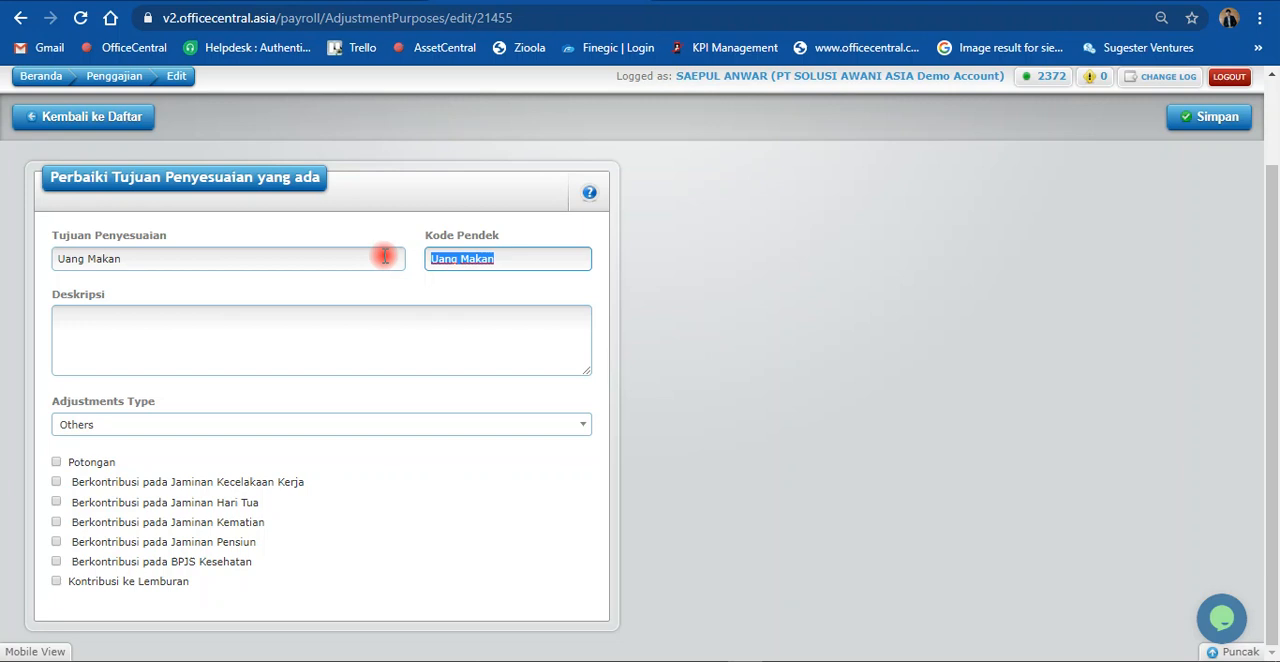
{"action": "type", "text": "UM"}
Step: Enter "Uang Makan Harian untuk karyawan" as the Deskripsi, then save the adjustment purpose and return to the list
{"action": "left_click_drag", "start_coordinate": [180, 257], "coordinate": [16, 262]}
{"action": "left_click", "coordinate": [58, 319]}
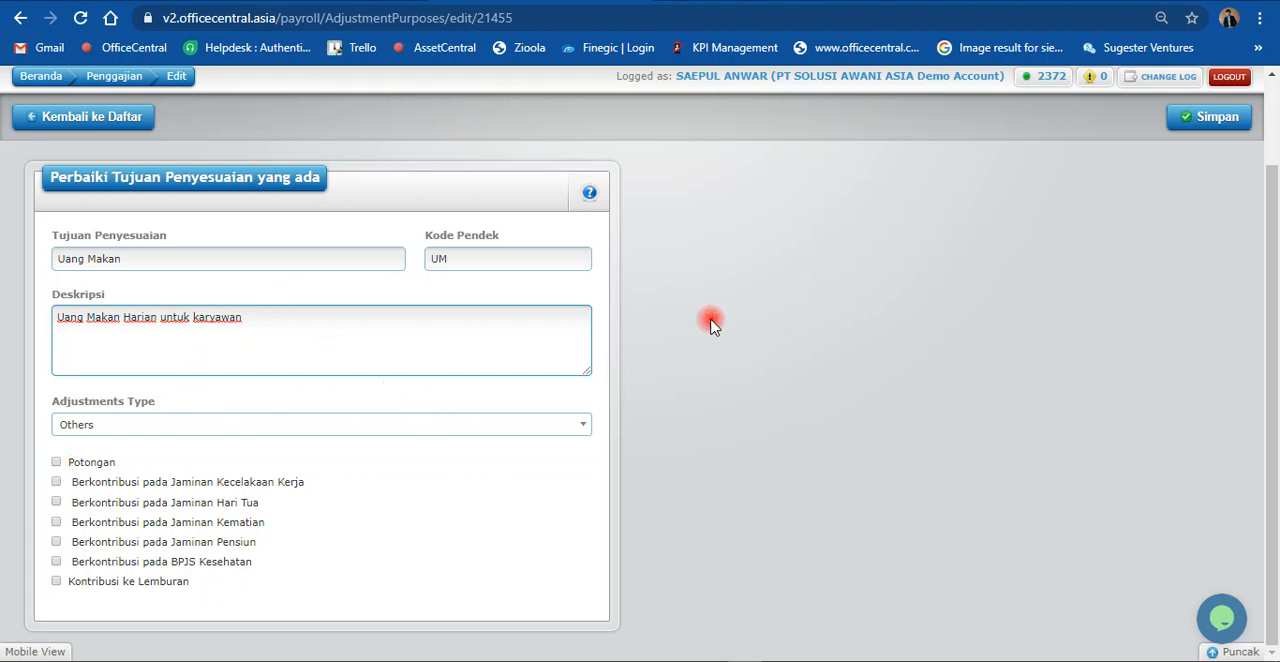
{"action": "left_click", "coordinate": [1232, 119]}
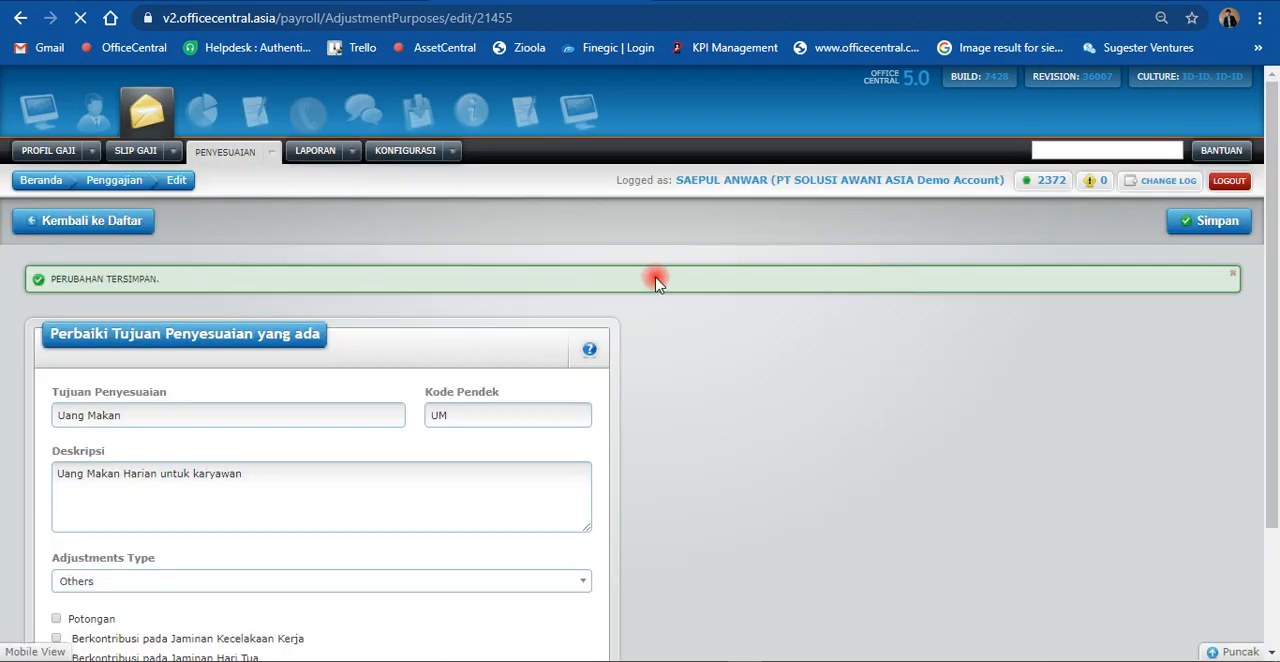
{"action": "left_click", "coordinate": [15, 231]}
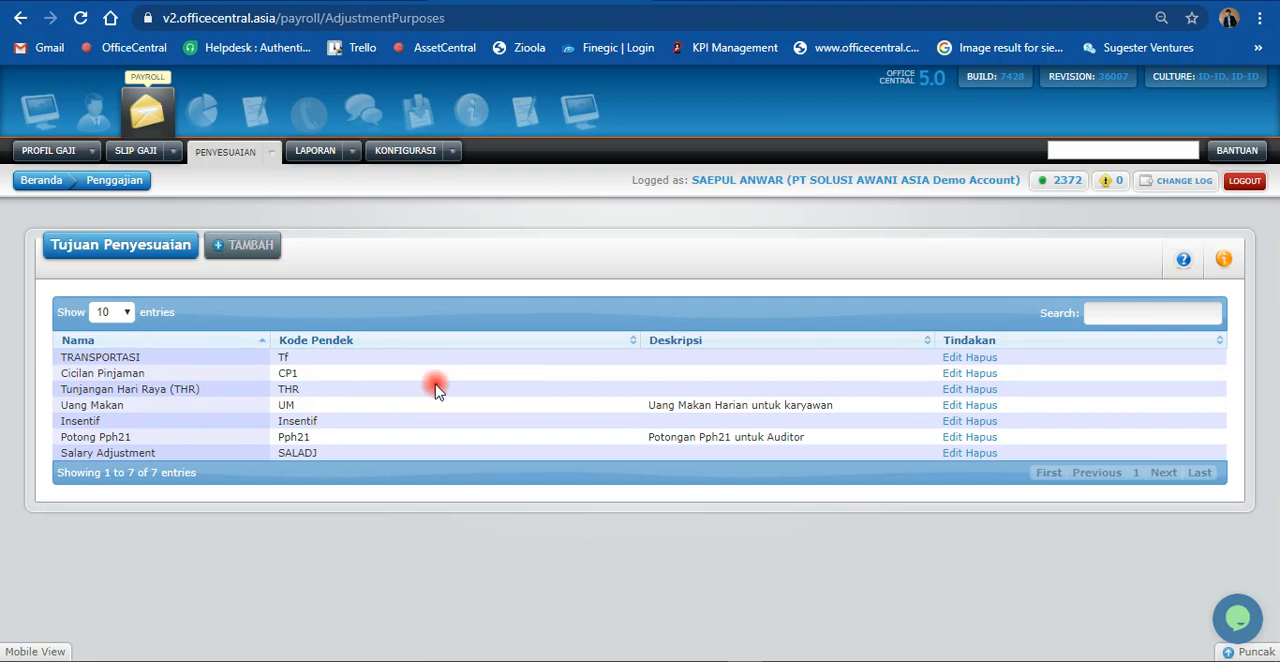
Step: Edit the Cicilan Pinjaman adjustment purpose, copying its name into Deskripsi with Potongan kept ticked, and save it
{"action": "left_click", "coordinate": [948, 373]}
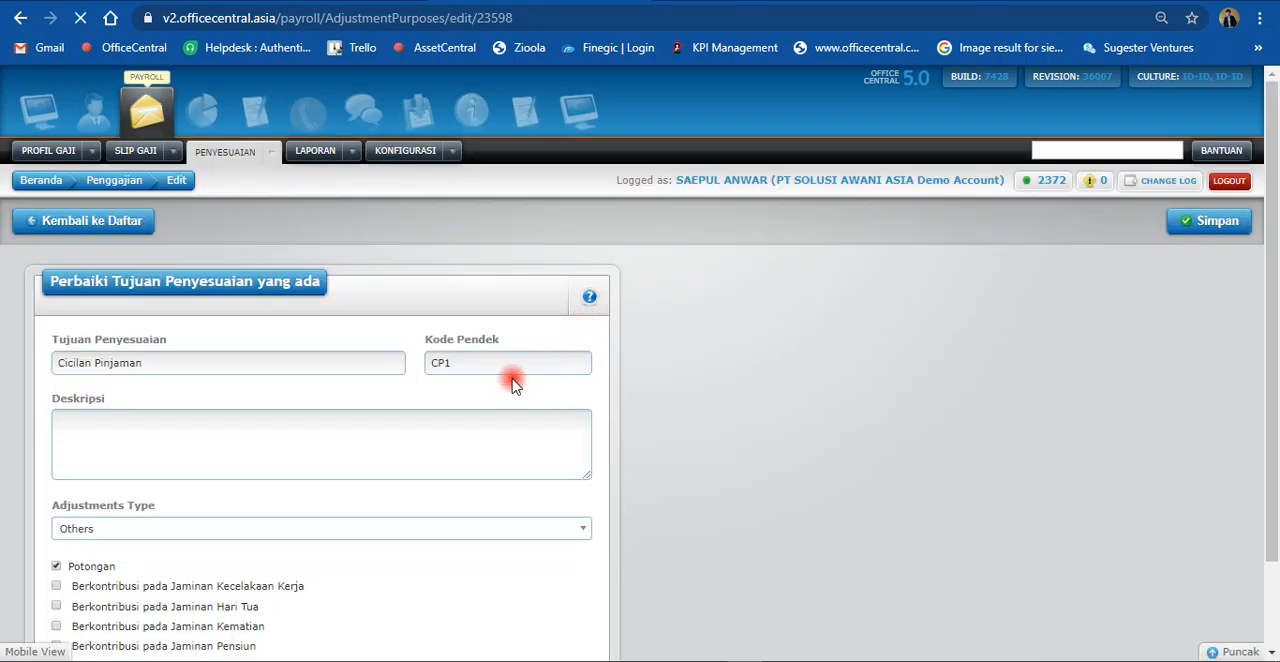
{"action": "scroll", "coordinate": [425, 435], "scroll_direction": "down", "scroll_amount": 1}
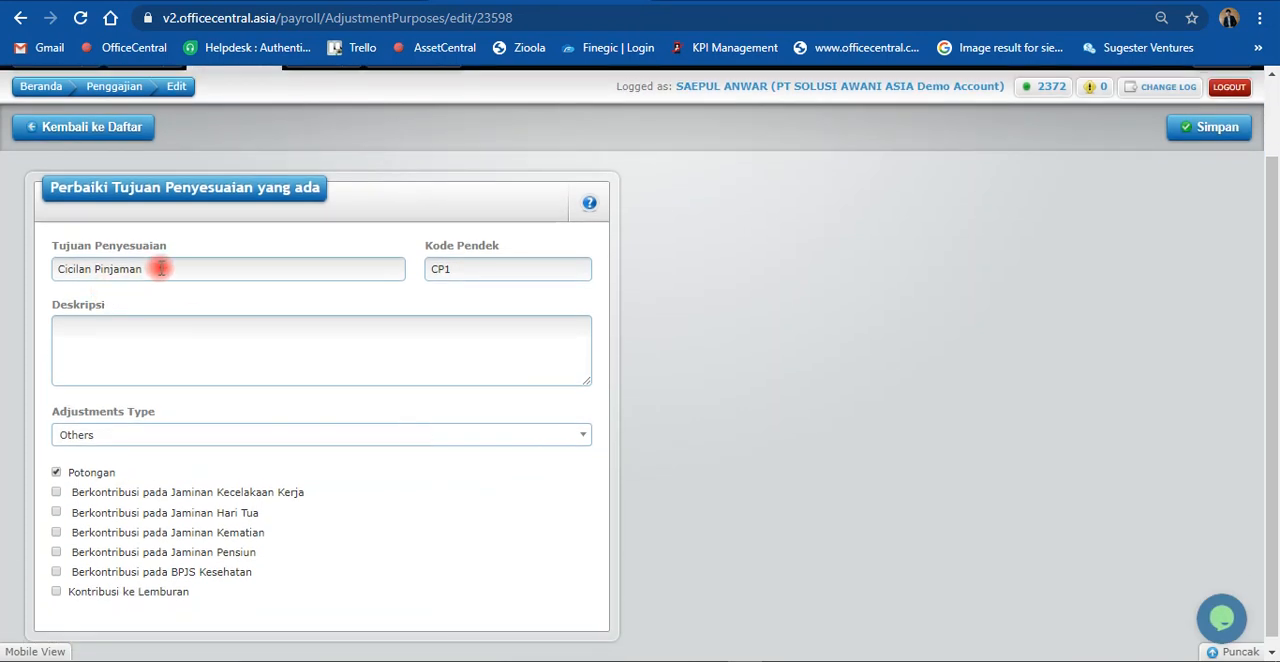
{"action": "left_click_drag", "start_coordinate": [160, 268], "coordinate": [2, 253]}
{"action": "key", "text": "ctrl+c"}
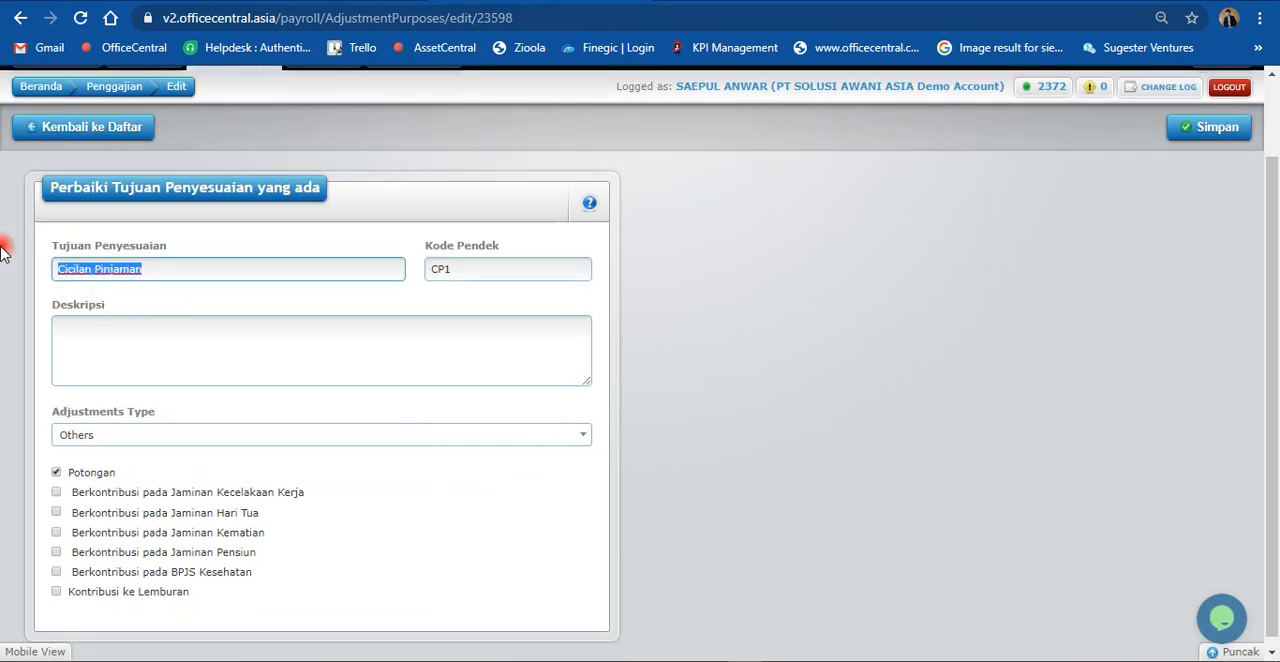
{"action": "left_click", "coordinate": [91, 334]}
{"action": "key", "text": "ctrl+v"}
{"action": "left_click", "coordinate": [55, 473]}
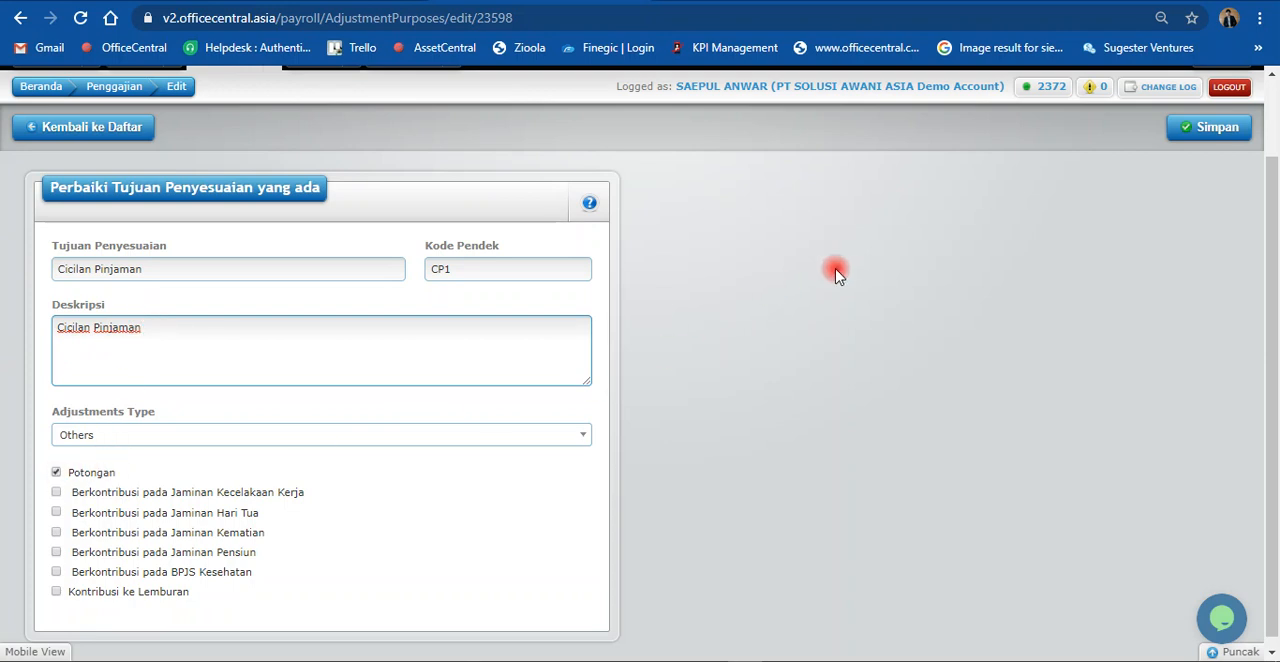
{"action": "left_click", "coordinate": [1183, 132]}
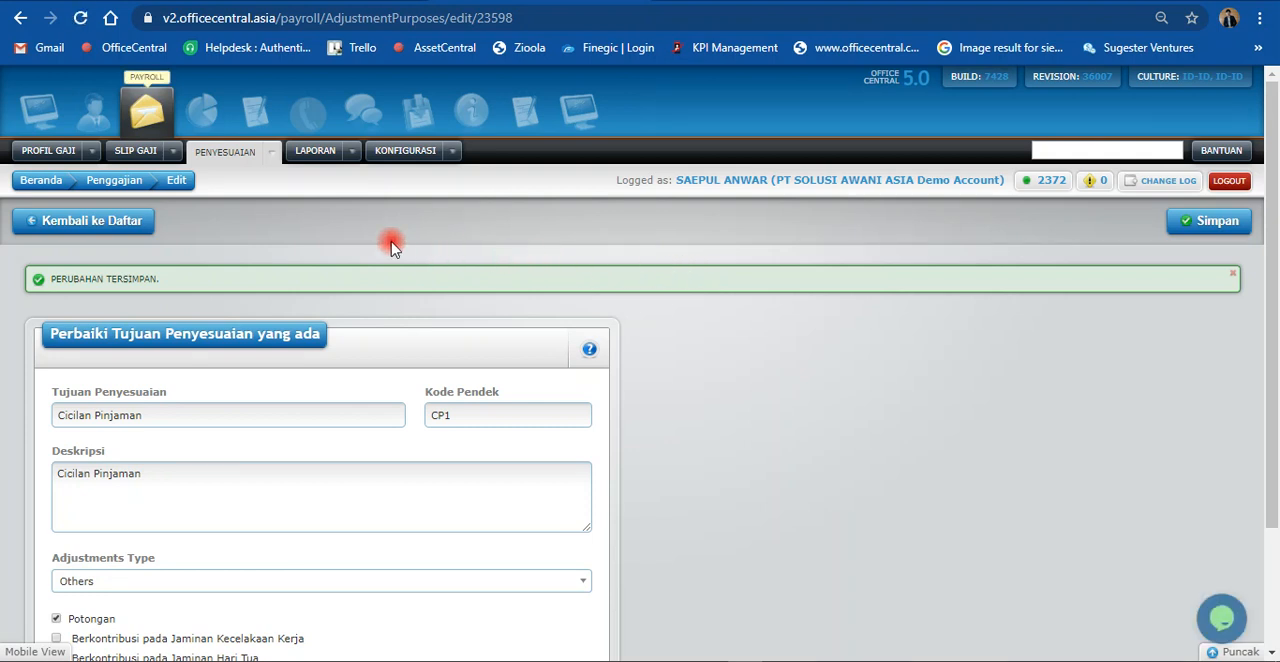
Step: Open the Profil Gaji list and go to the Staff With Payroll Profiles table
{"action": "left_click", "coordinate": [452, 151]}
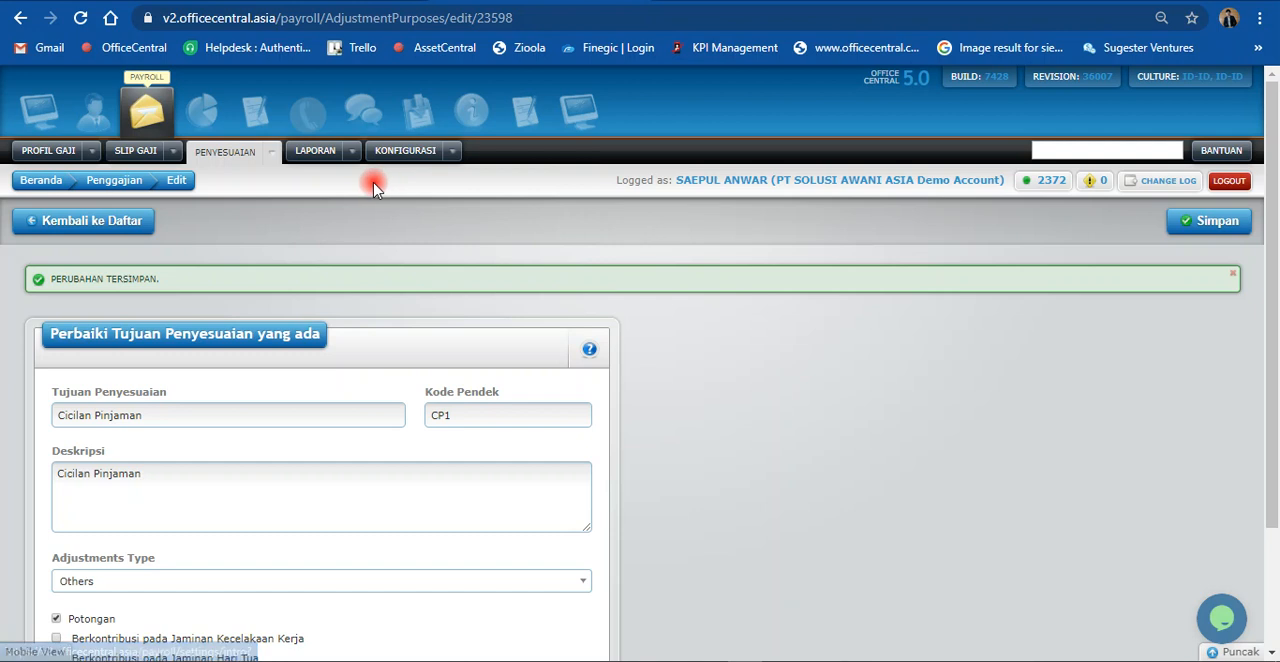
{"action": "left_click", "coordinate": [91, 151]}
{"action": "left_click", "coordinate": [124, 193]}
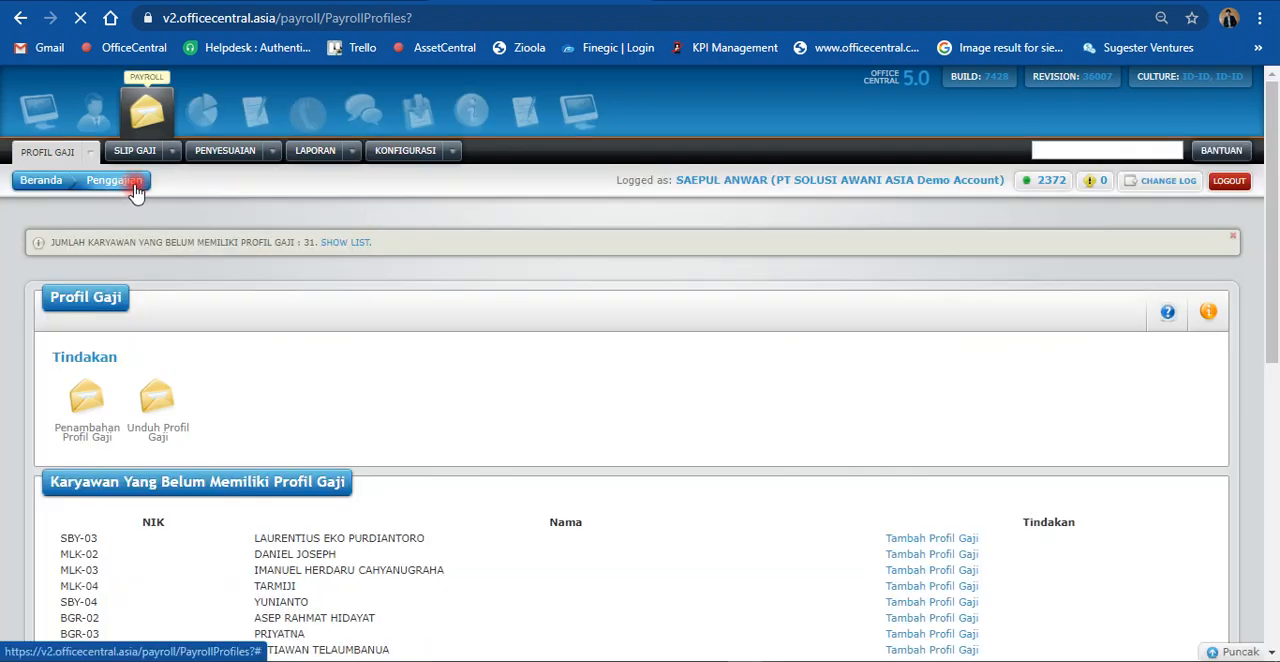
{"action": "scroll", "coordinate": [380, 192], "scroll_direction": "down", "scroll_amount": 3}
{"action": "scroll", "coordinate": [449, 297], "scroll_direction": "down", "scroll_amount": 3}
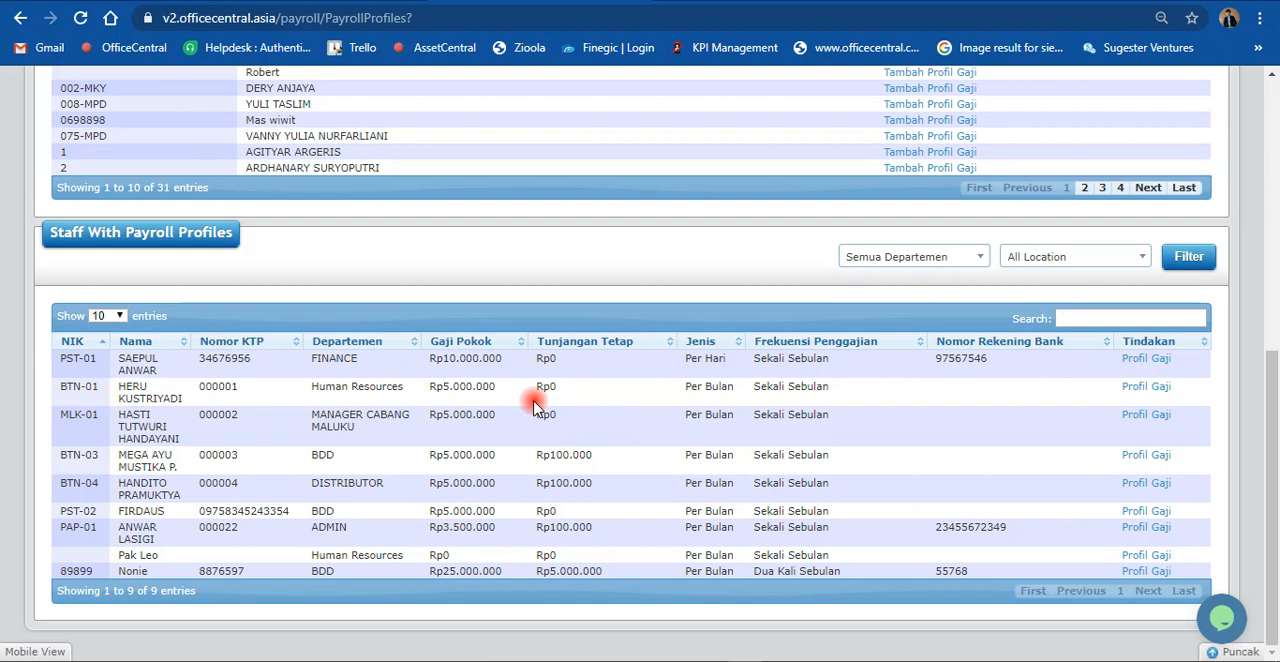
{"action": "scroll", "coordinate": [300, 408], "scroll_direction": "up", "scroll_amount": 2}
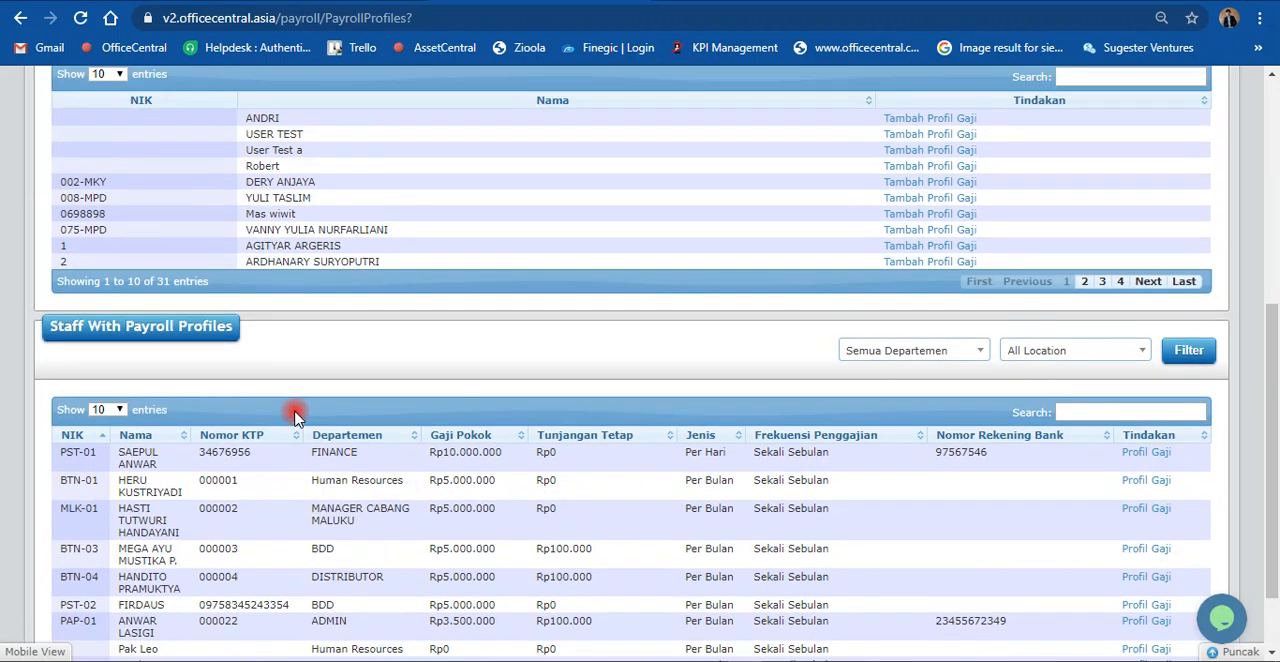
{"action": "scroll", "coordinate": [518, 432], "scroll_direction": "down", "scroll_amount": 2}
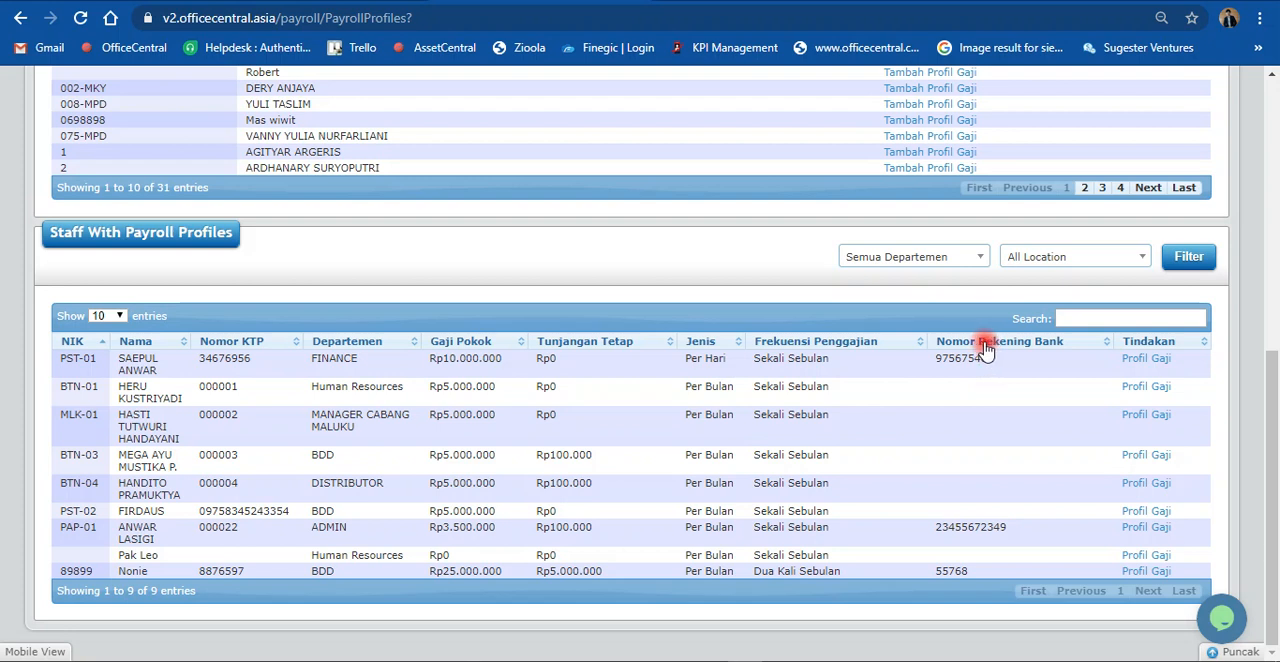
Step: Open the FINANCE employee's payroll profile and set Jenis Gaji to Per Bulan
{"action": "left_click", "coordinate": [1128, 365]}
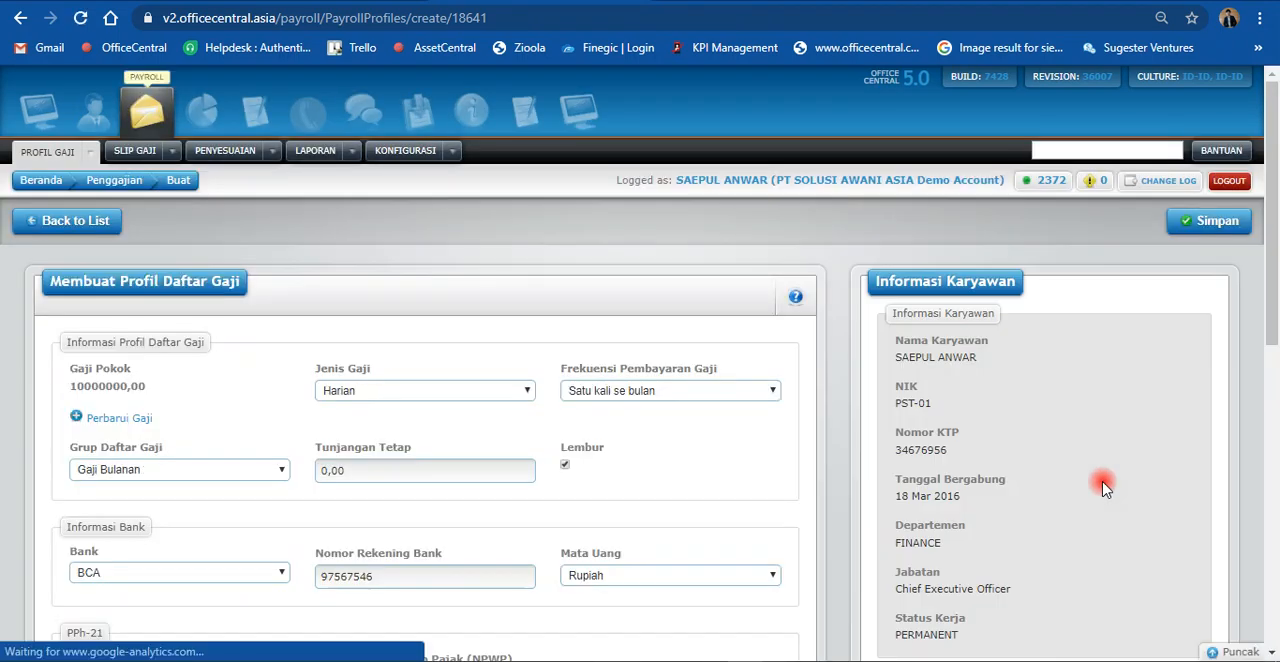
{"action": "scroll", "coordinate": [1105, 489], "scroll_direction": "down", "scroll_amount": 1}
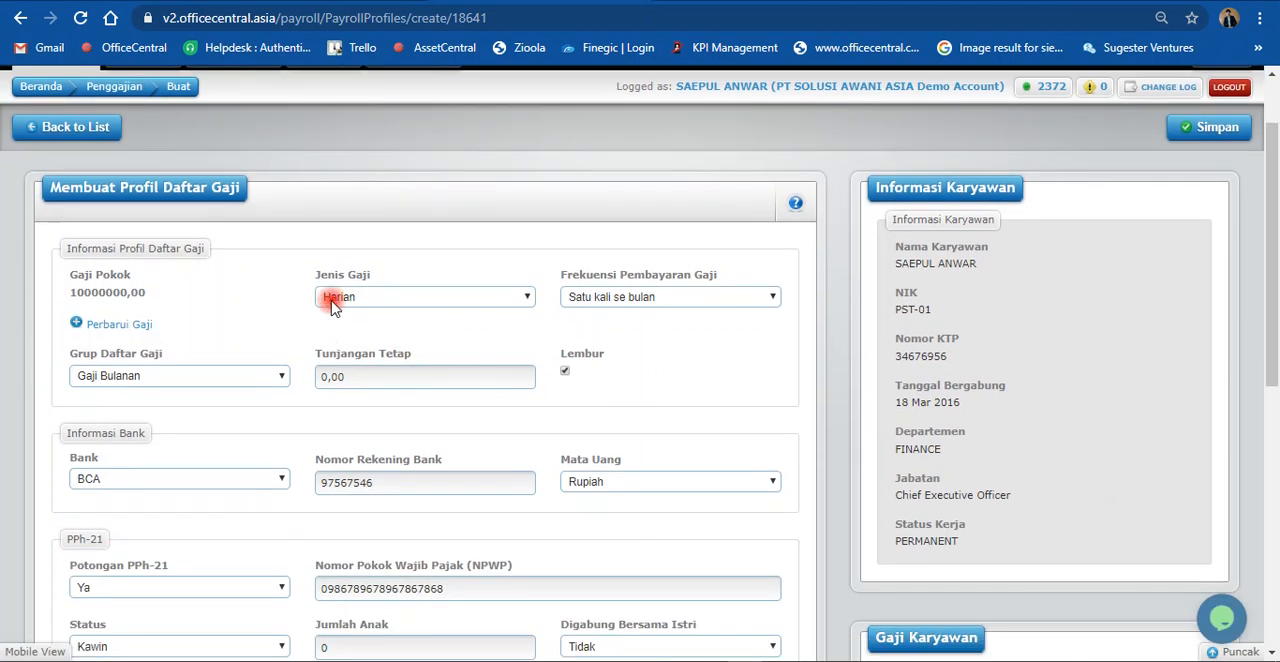
{"action": "left_click", "coordinate": [334, 306]}
{"action": "left_click", "coordinate": [346, 317]}
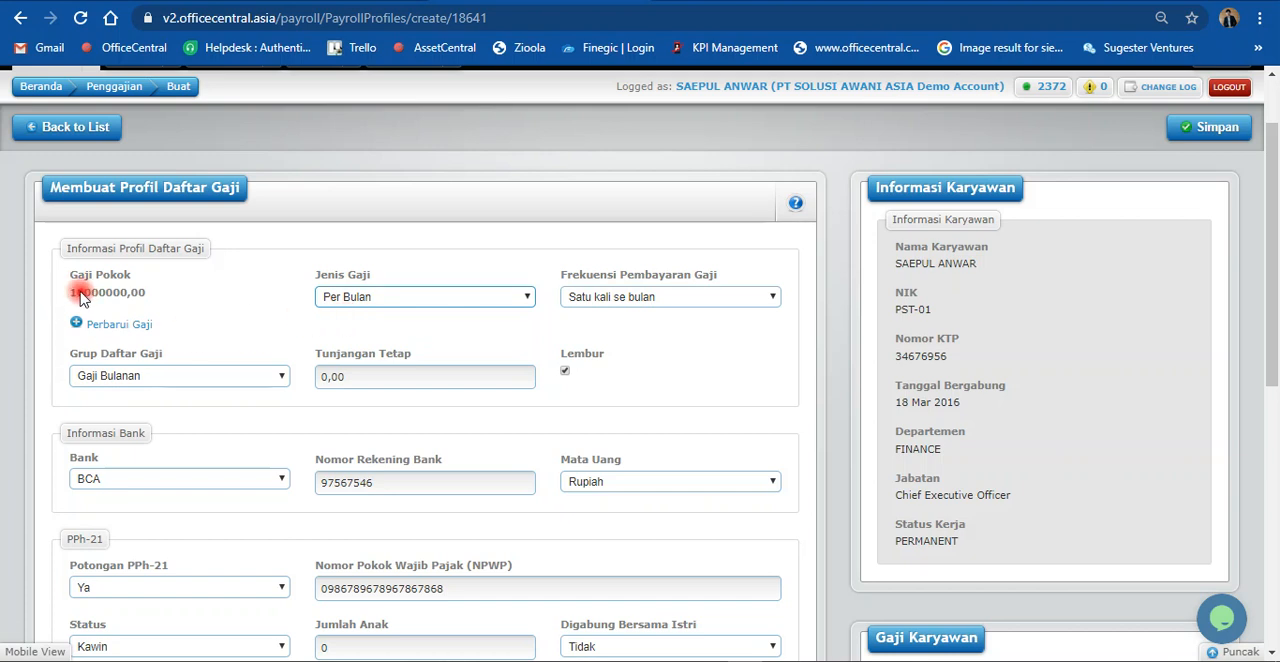
Step: Examine the Gaji Pokok, Lembur and Tunjangan Tetap settings of the employee's payroll profile
{"action": "left_click_drag", "start_coordinate": [80, 302], "coordinate": [103, 303]}
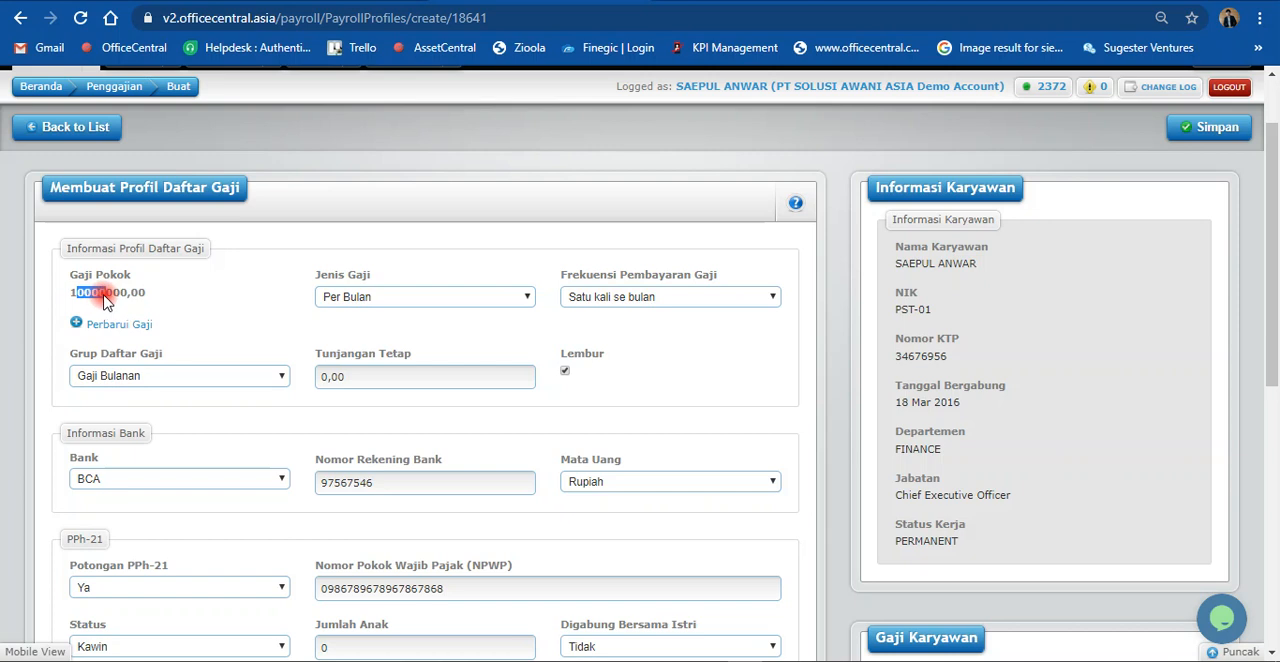
{"action": "left_click", "coordinate": [102, 295]}
{"action": "left_click", "coordinate": [565, 372]}
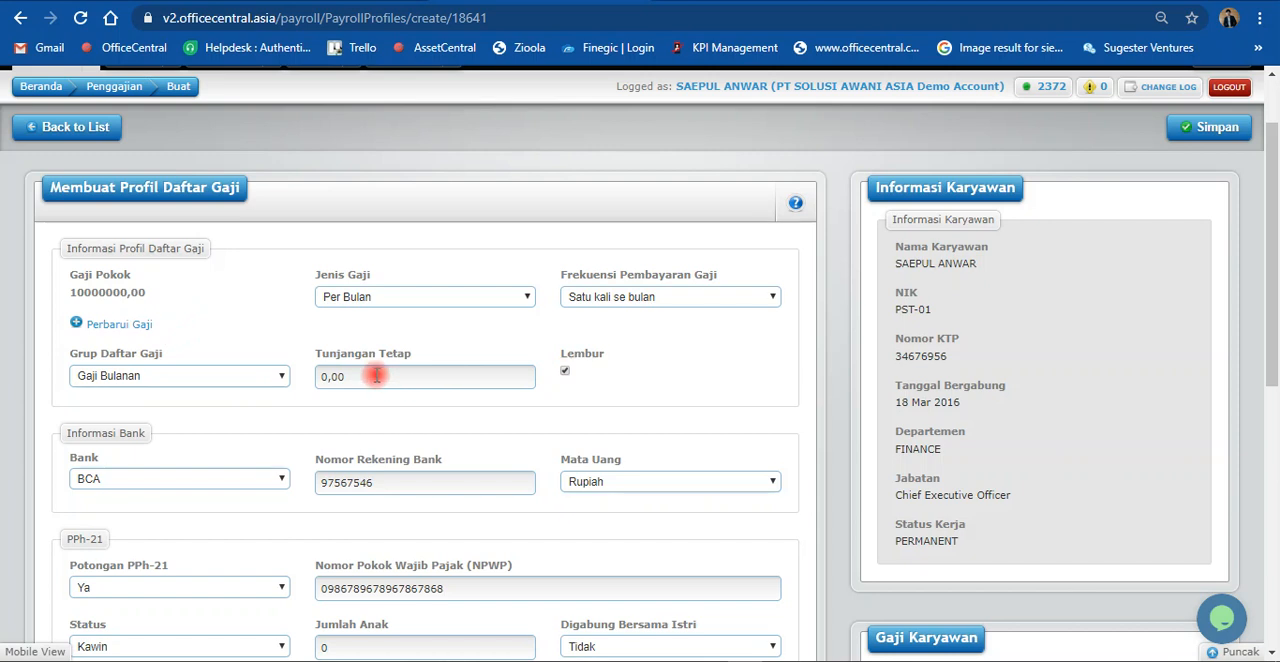
{"action": "left_click_drag", "start_coordinate": [363, 376], "coordinate": [330, 378]}
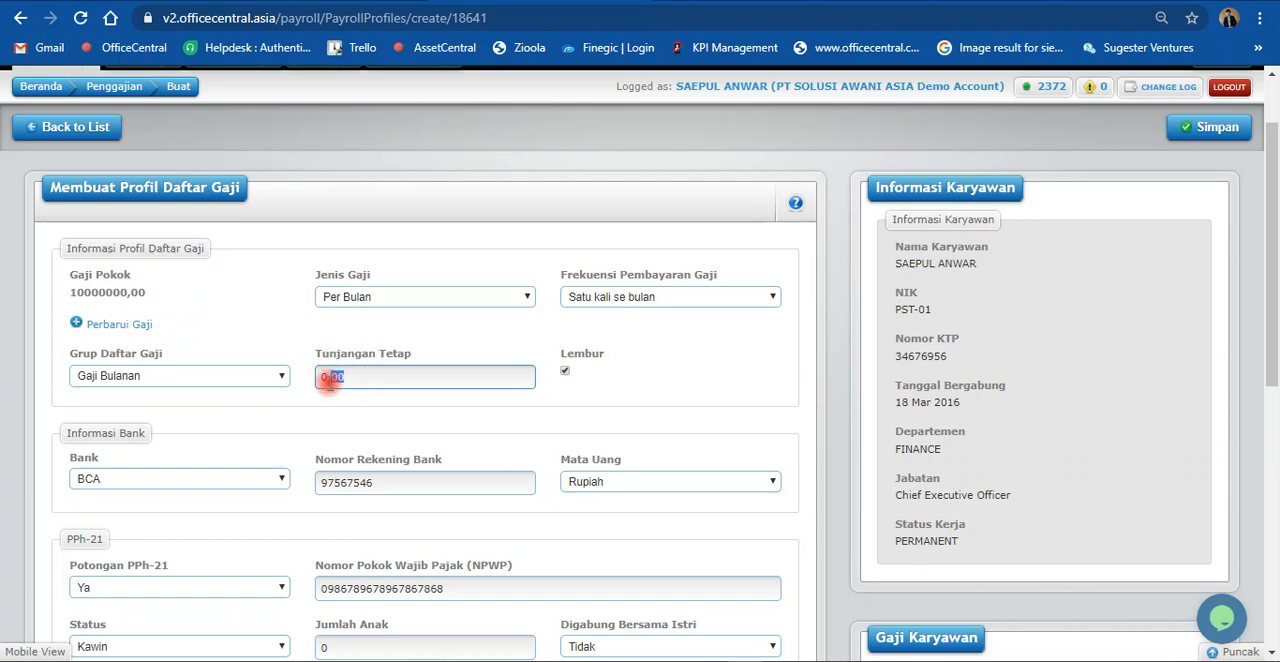
{"action": "left_click", "coordinate": [334, 406]}
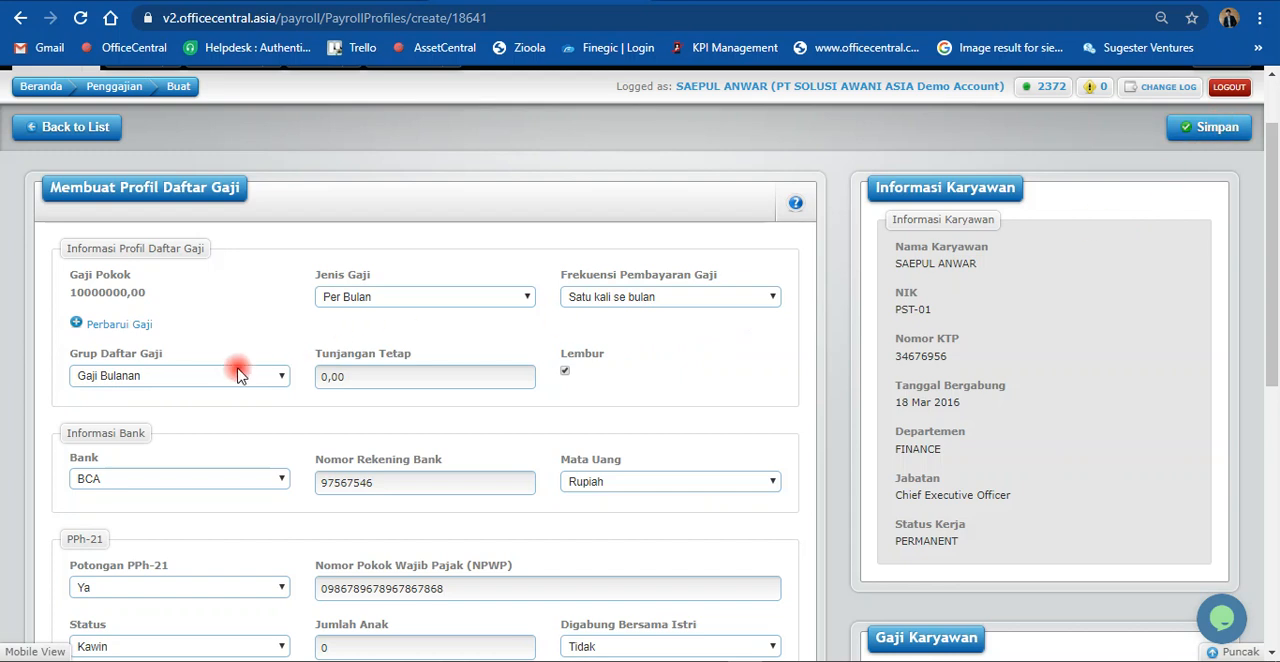
Step: Set Grup Daftar Gaji to Bulanan 2, then save the payroll profile and return to the profile list
{"action": "left_click", "coordinate": [146, 382]}
{"action": "left_click", "coordinate": [146, 382]}
{"action": "left_click", "coordinate": [1218, 127]}
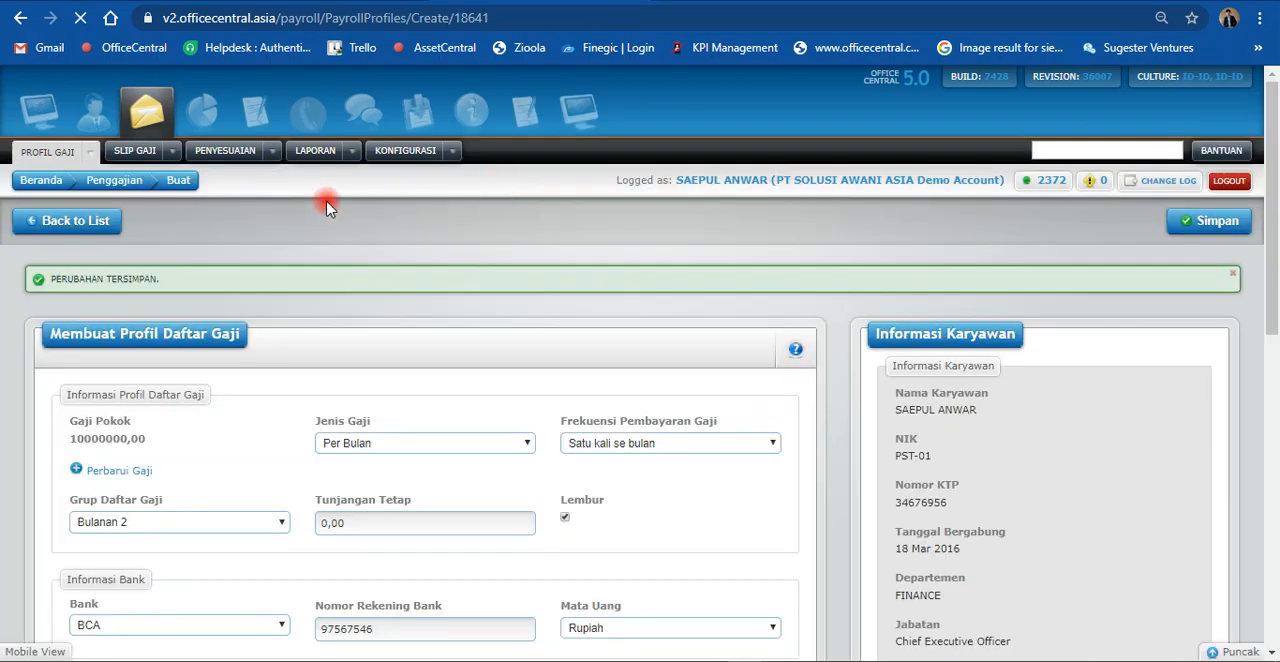
{"action": "left_click", "coordinate": [94, 226]}
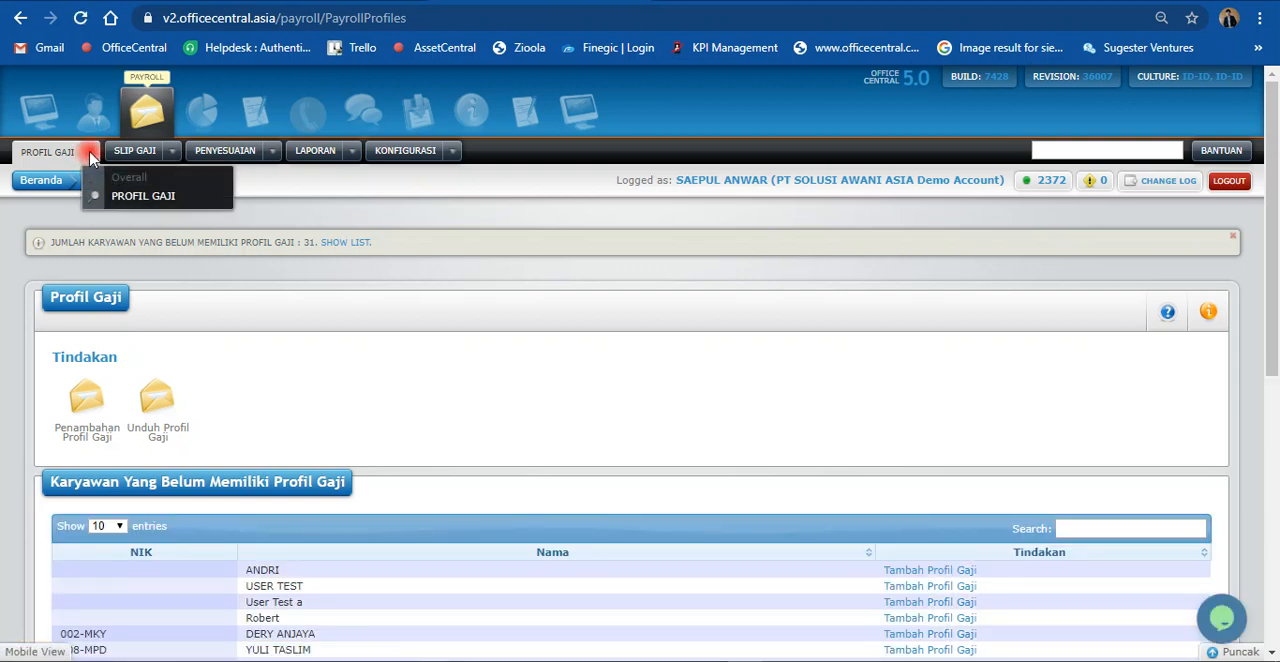
Step: Review the employees without payroll profiles and the Staff With Payroll Profiles table, including the Jenis column
{"action": "scroll", "coordinate": [565, 484], "scroll_direction": "down", "scroll_amount": 5}
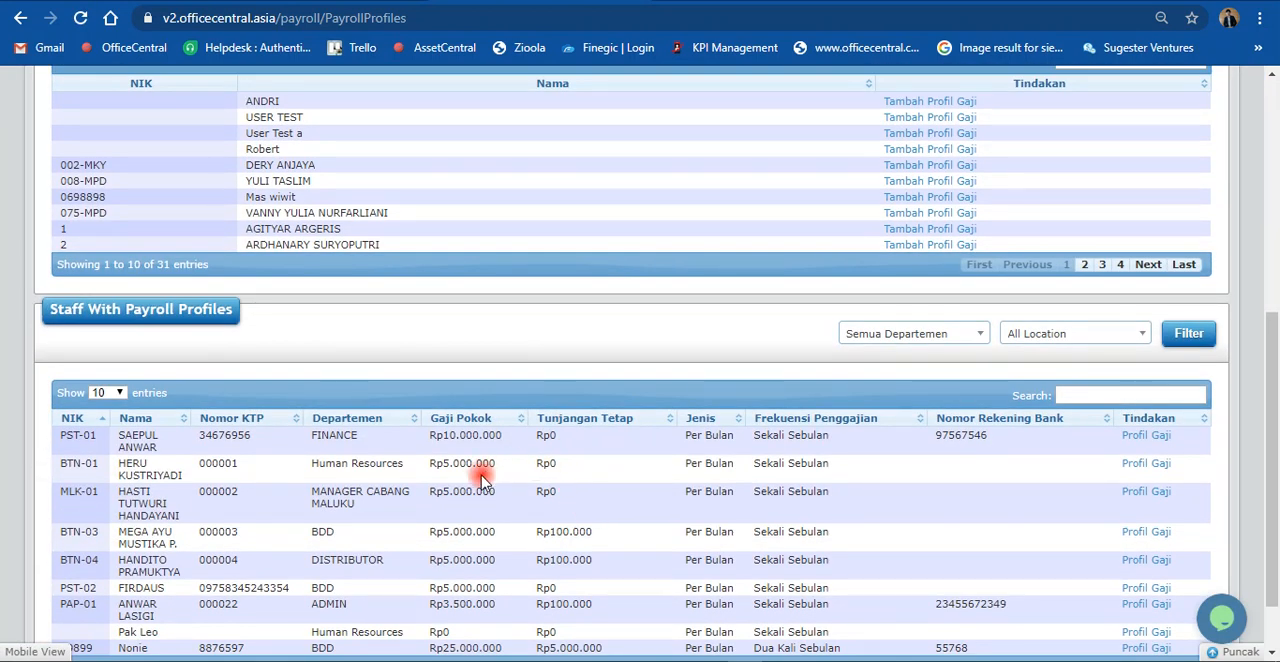
{"action": "scroll", "coordinate": [551, 312], "scroll_direction": "up", "scroll_amount": 2}
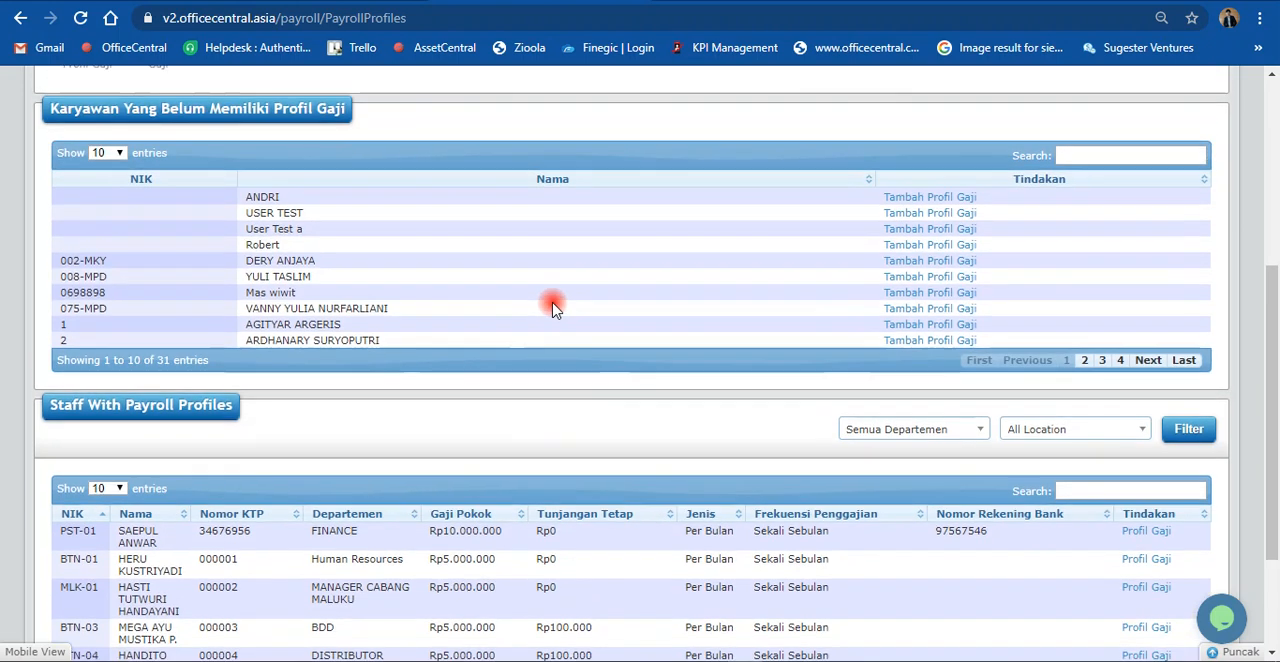
{"action": "scroll", "coordinate": [466, 300], "scroll_direction": "down", "scroll_amount": 3}
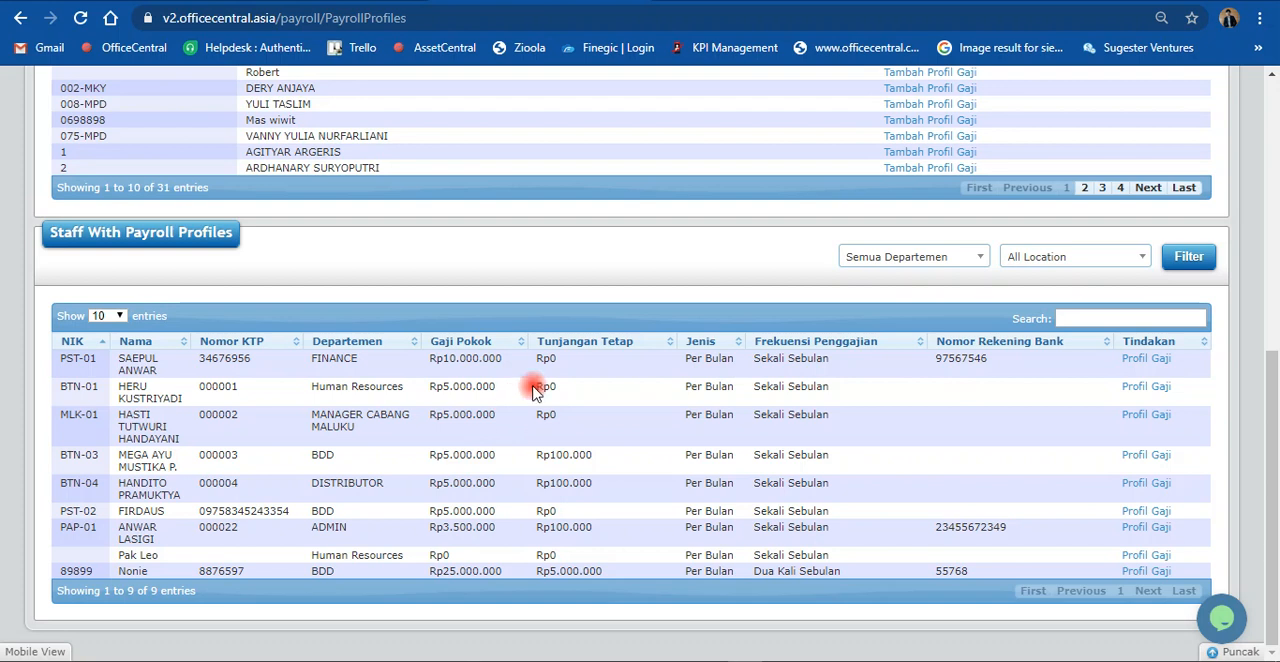
{"action": "scroll", "coordinate": [575, 375], "scroll_direction": "up", "scroll_amount": 2}
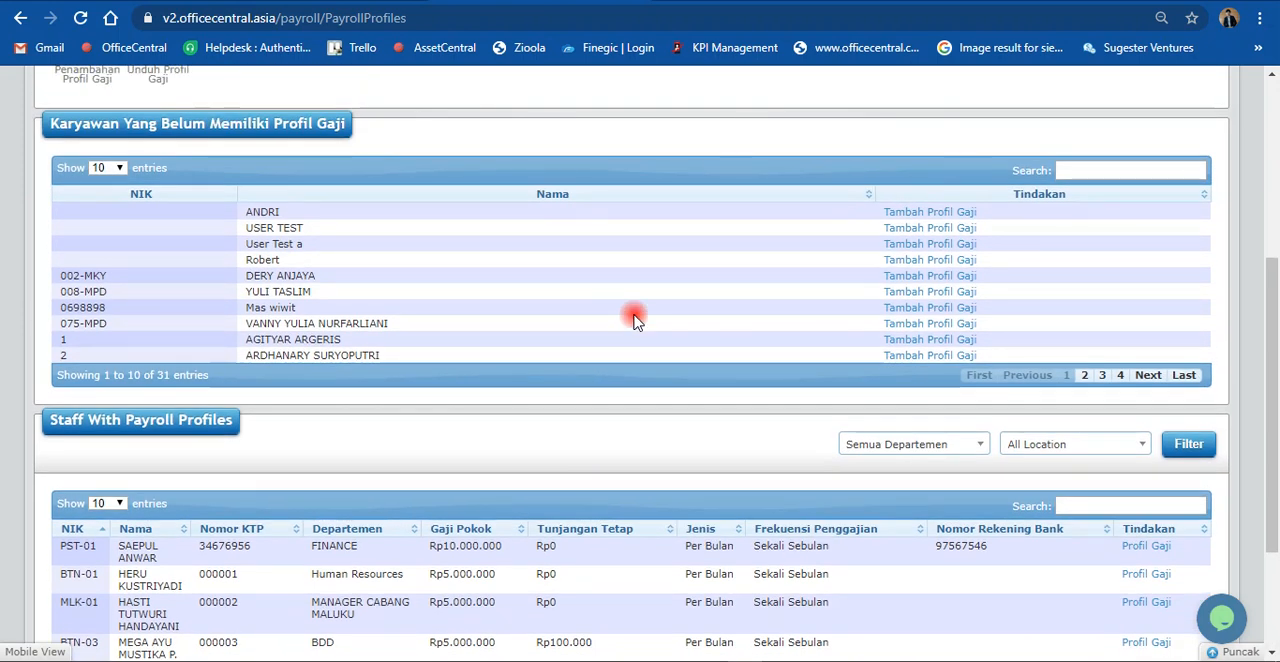
{"action": "scroll", "coordinate": [633, 318], "scroll_direction": "down", "scroll_amount": 1}
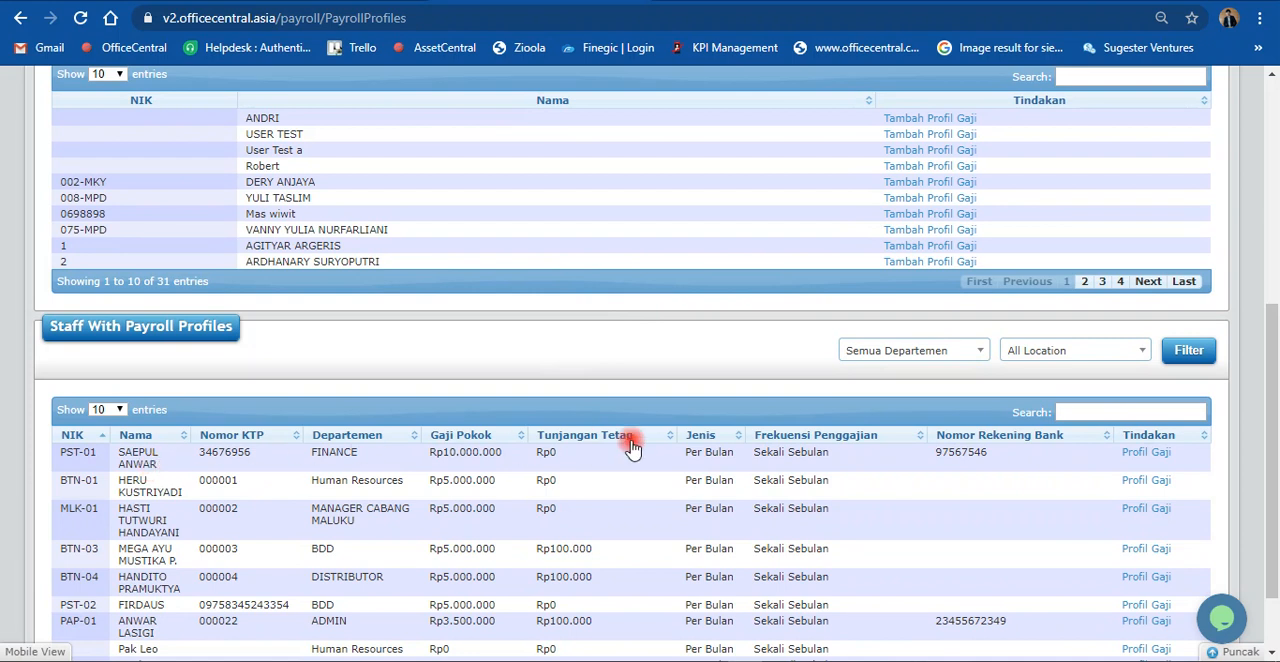
Step: Start a payroll profile for the first employee listed without one and set Gaji Pokok to 100000
{"action": "scroll", "coordinate": [674, 447], "scroll_direction": "up", "scroll_amount": 1}
{"action": "scroll", "coordinate": [674, 447], "scroll_direction": "up", "scroll_amount": 1}
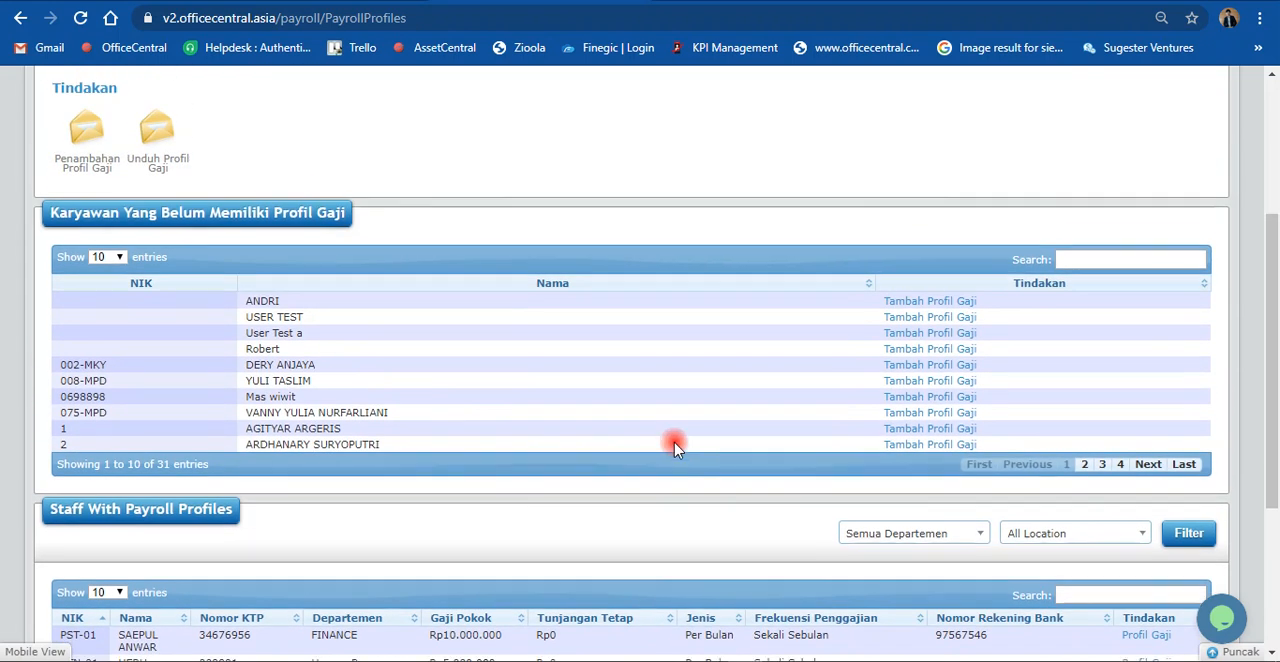
{"action": "left_click", "coordinate": [915, 311]}
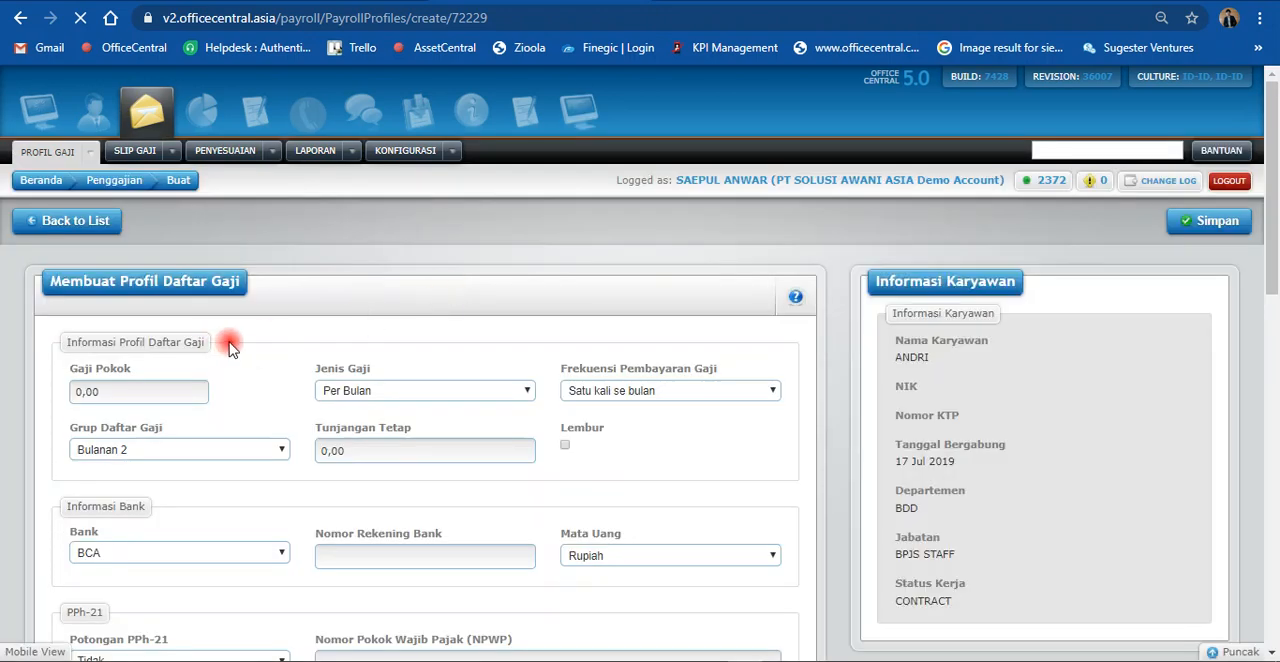
{"action": "left_click_drag", "start_coordinate": [112, 392], "coordinate": [48, 400]}
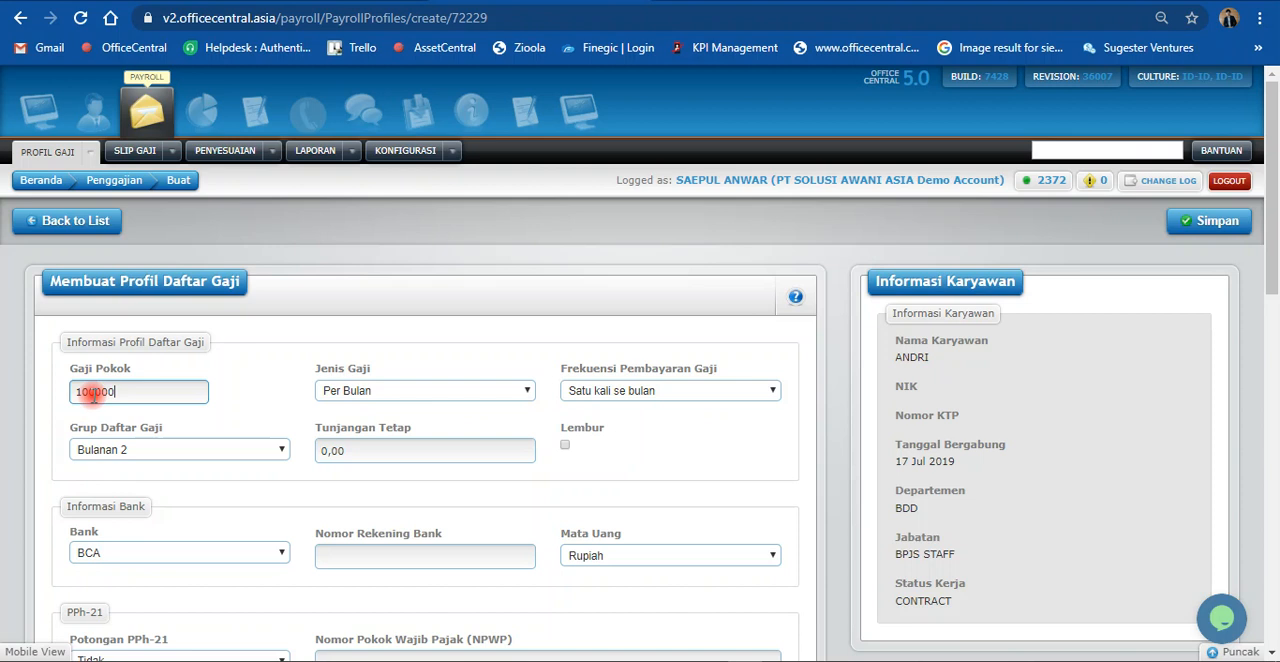
{"action": "left_click_drag", "start_coordinate": [95, 397], "coordinate": [85, 401]}
{"action": "left_click", "coordinate": [294, 331]}
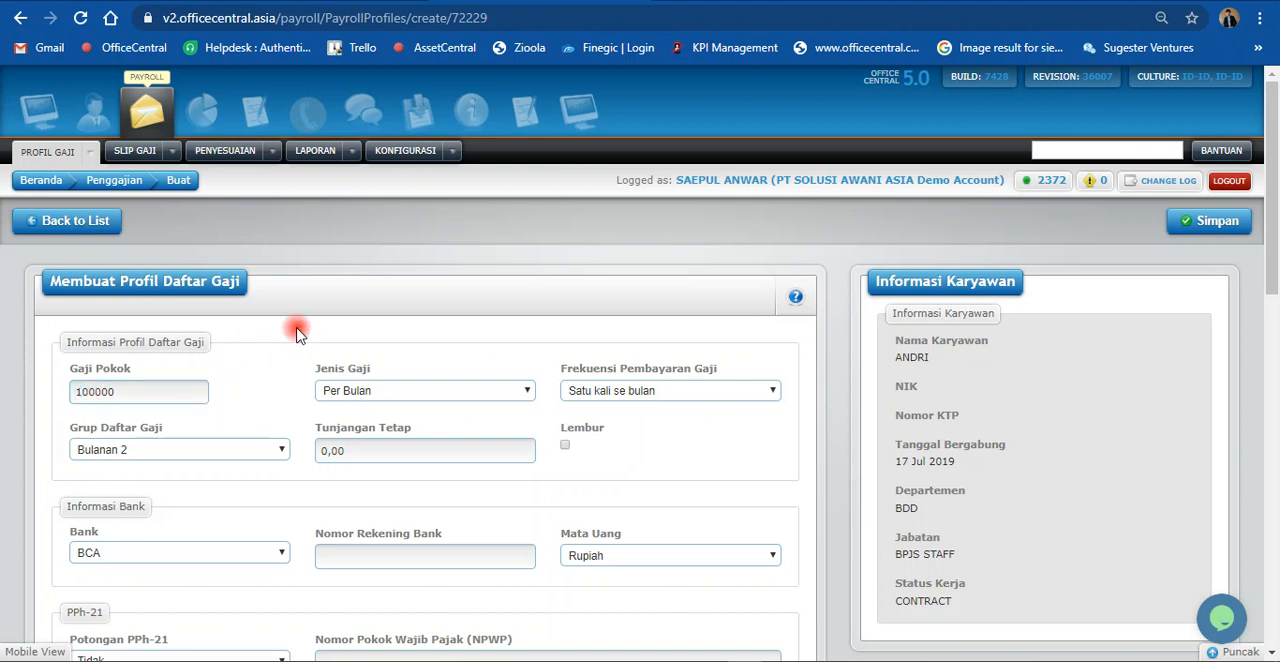
Step: Set Grup Daftar Gaji to Harian, check the Jenis Gaji and Frekuensi Pembayaran Gaji options, and save the new payroll profile
{"action": "left_click", "coordinate": [138, 455]}
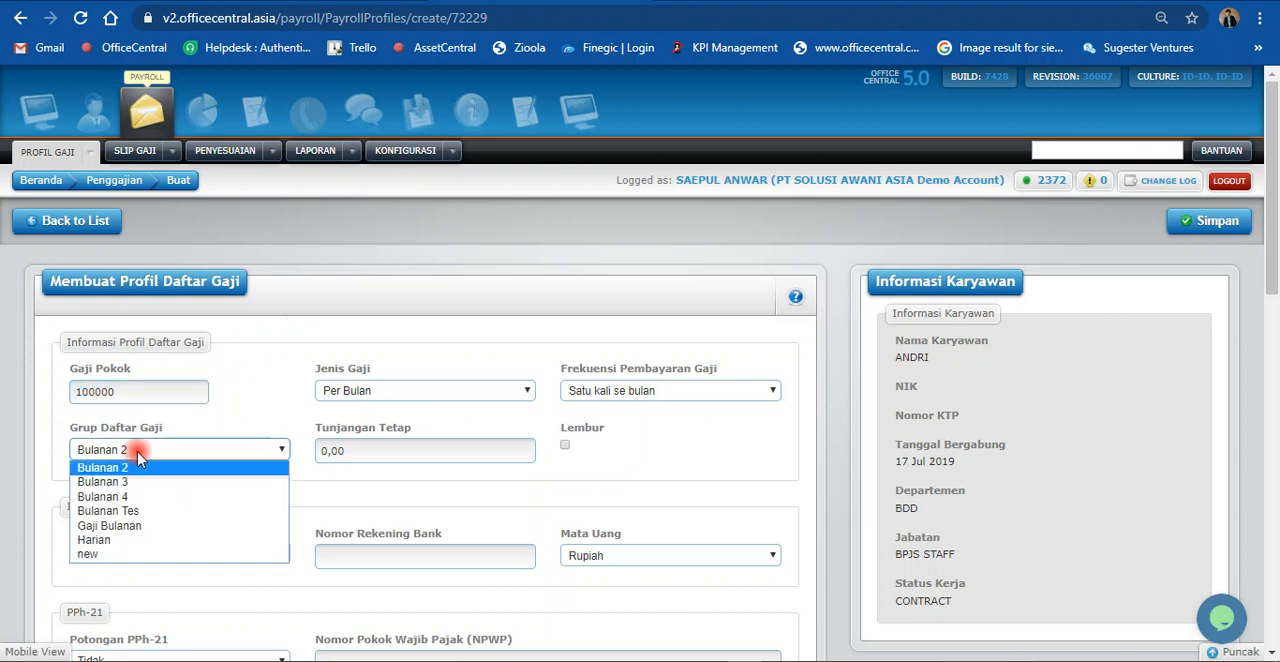
{"action": "left_click", "coordinate": [100, 539]}
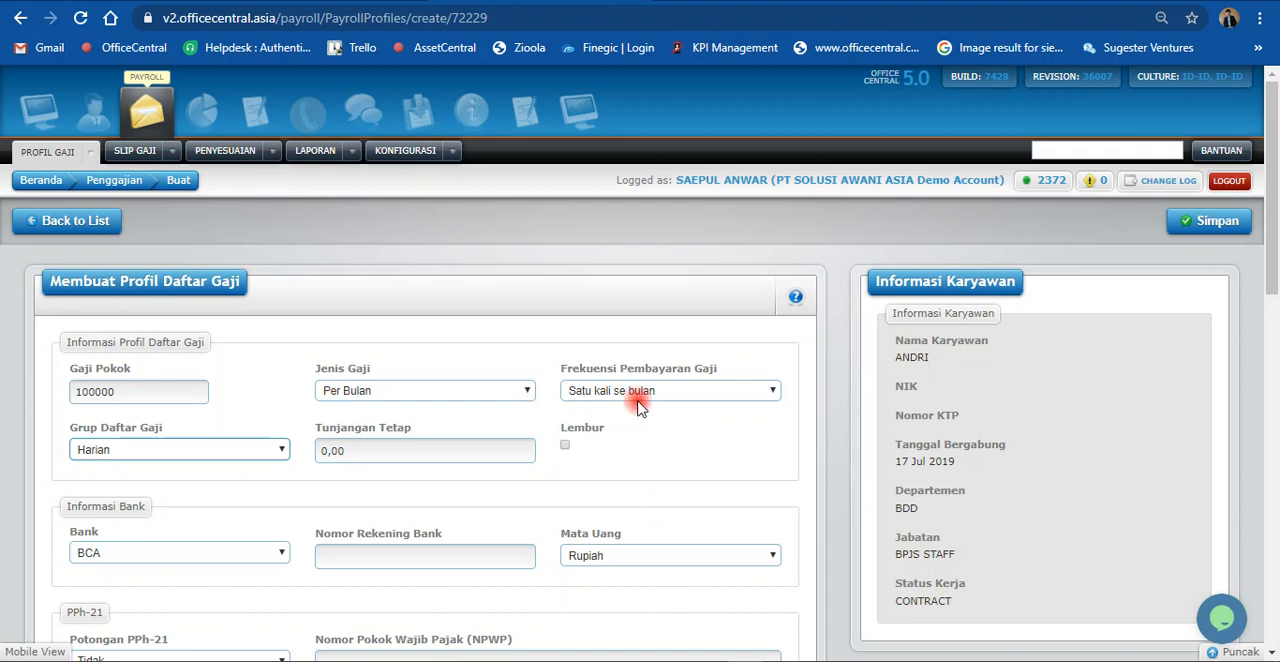
{"action": "left_click", "coordinate": [527, 391]}
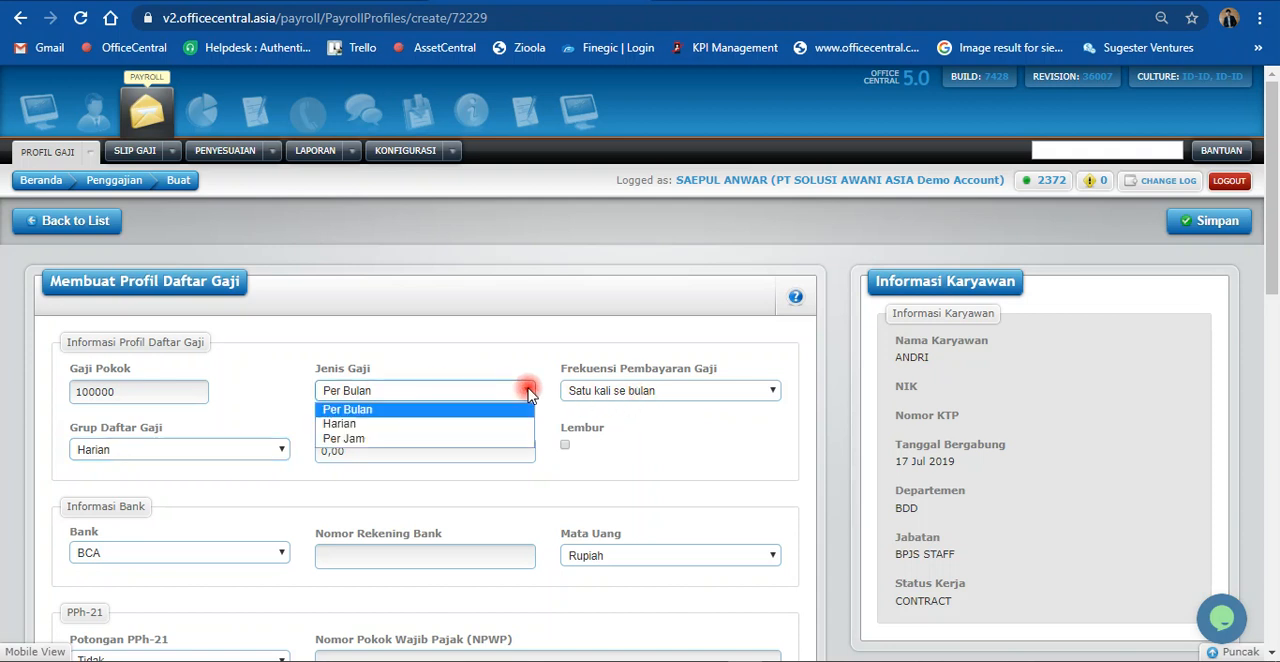
{"action": "left_click", "coordinate": [527, 391]}
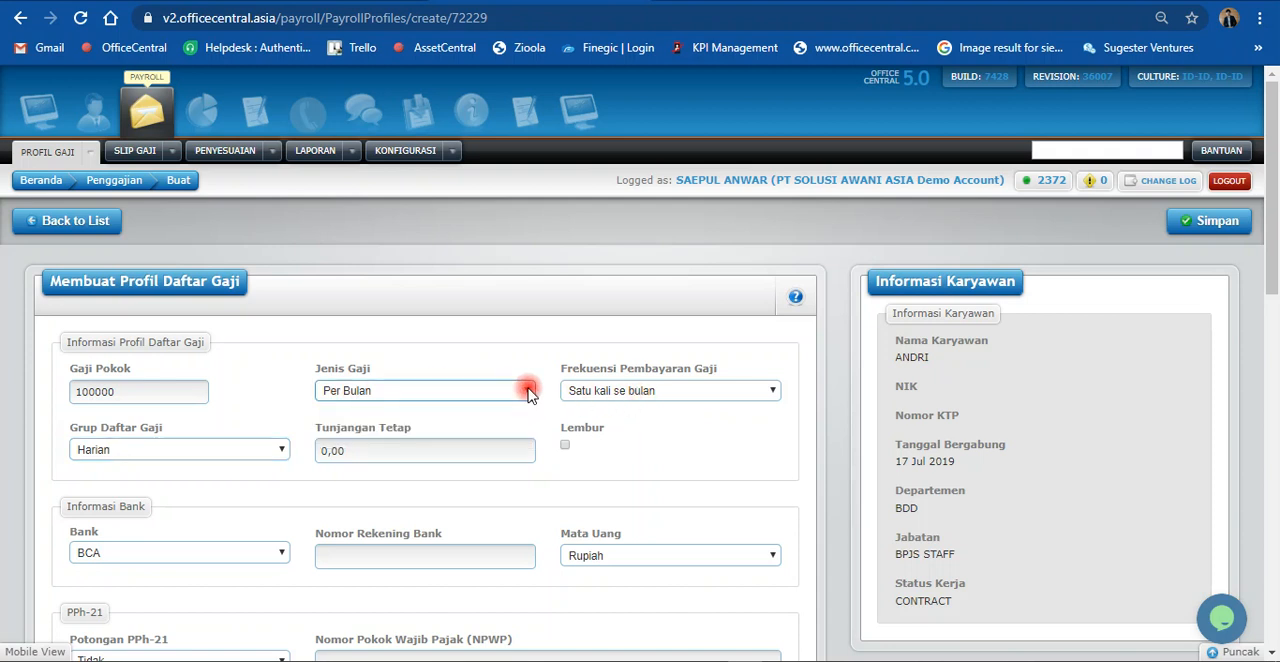
{"action": "left_click", "coordinate": [612, 395]}
{"action": "left_click", "coordinate": [612, 395]}
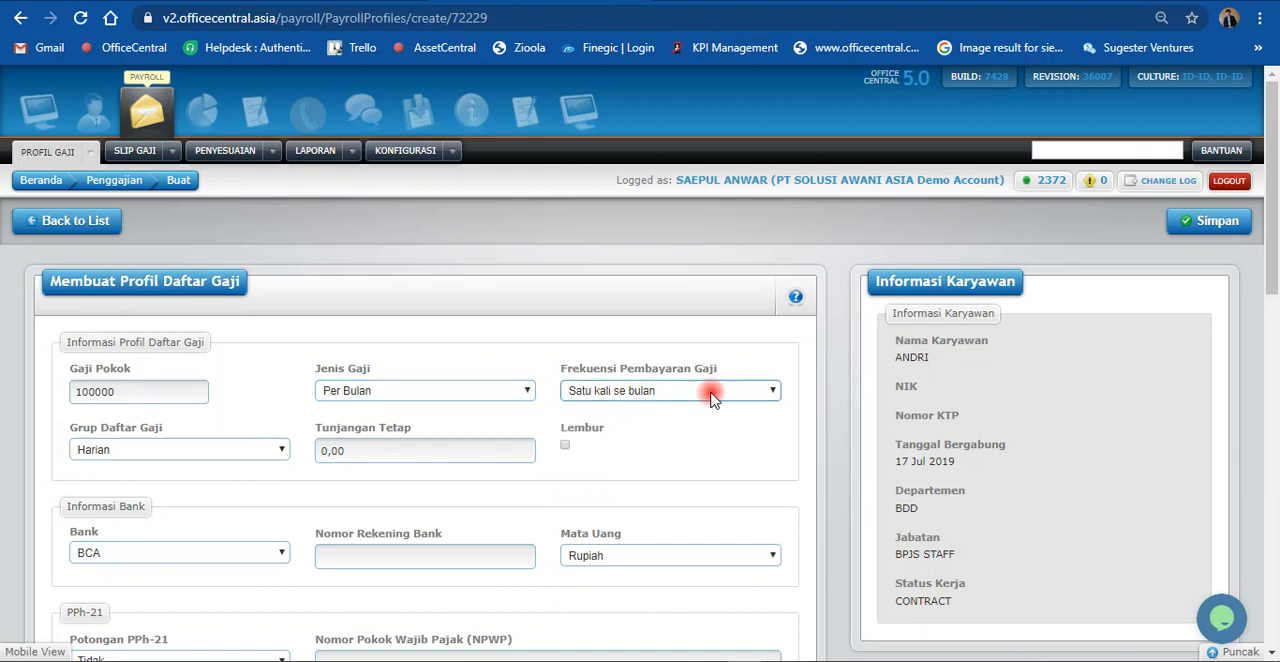
{"action": "left_click", "coordinate": [1225, 230]}
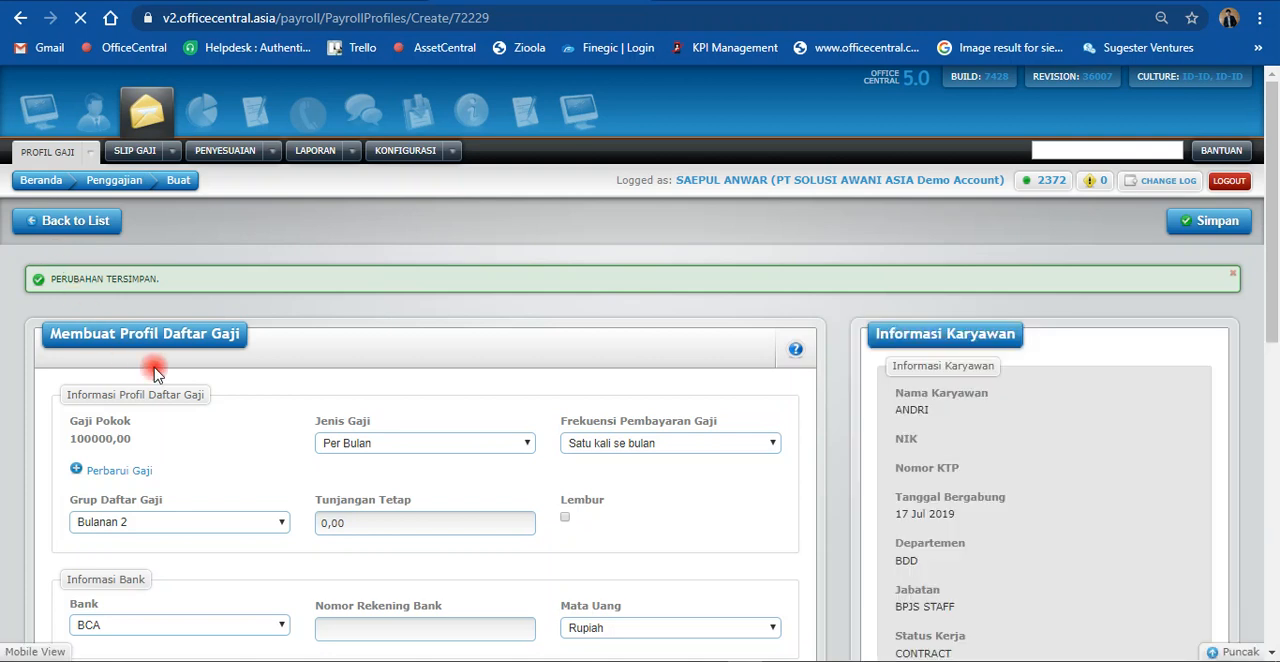
Step: Enter the employee's bank account number under Informasi Bank and save the payroll profile
{"action": "scroll", "coordinate": [155, 372], "scroll_direction": "down", "scroll_amount": 2}
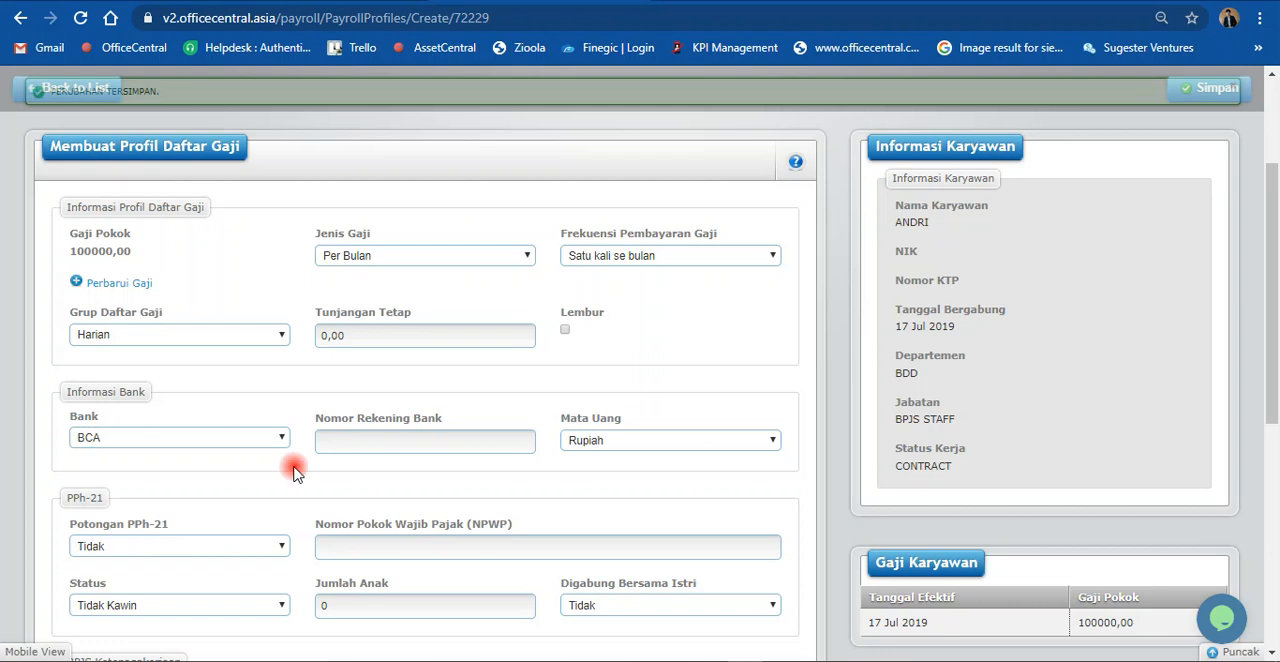
{"action": "left_click", "coordinate": [346, 442]}
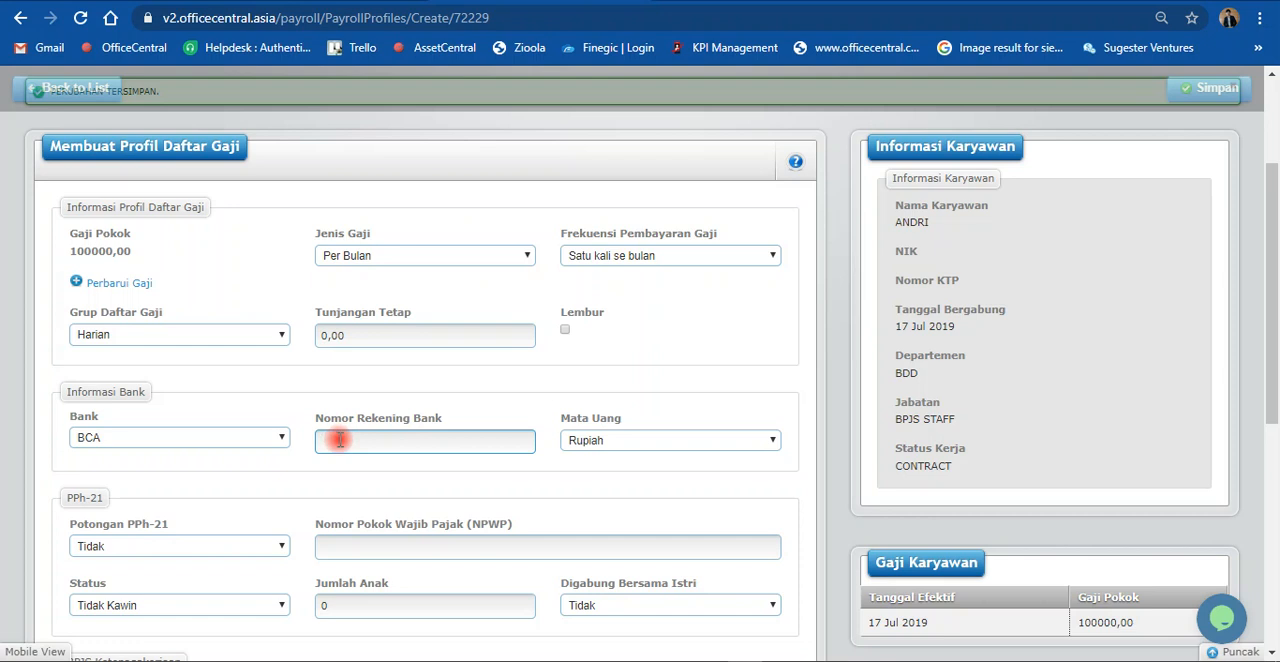
{"action": "scroll", "coordinate": [339, 439], "scroll_direction": "down", "scroll_amount": 1}
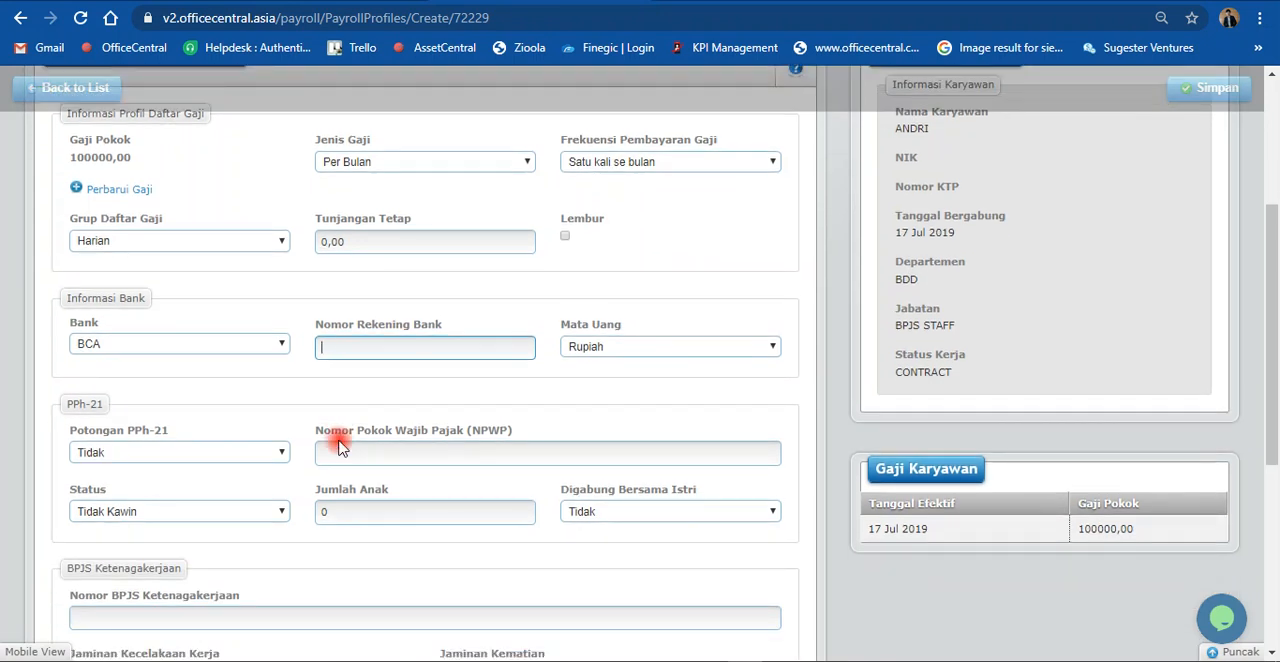
{"action": "key", "text": "Return"}
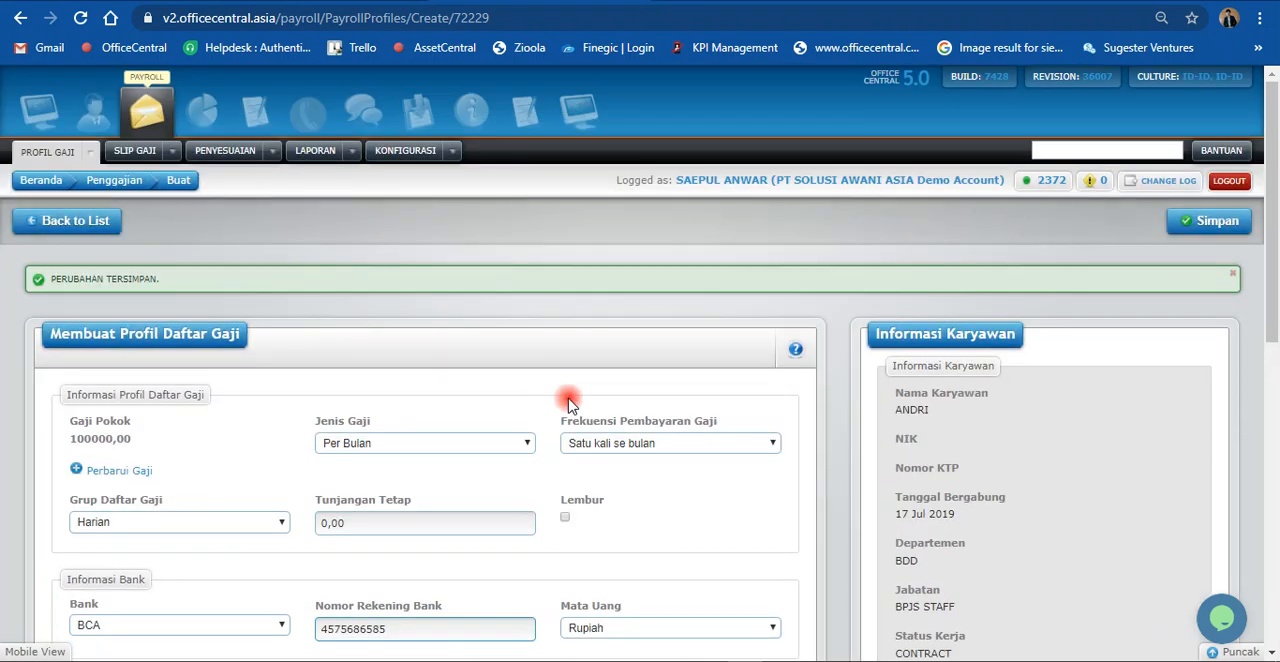
{"action": "left_click", "coordinate": [1175, 222]}
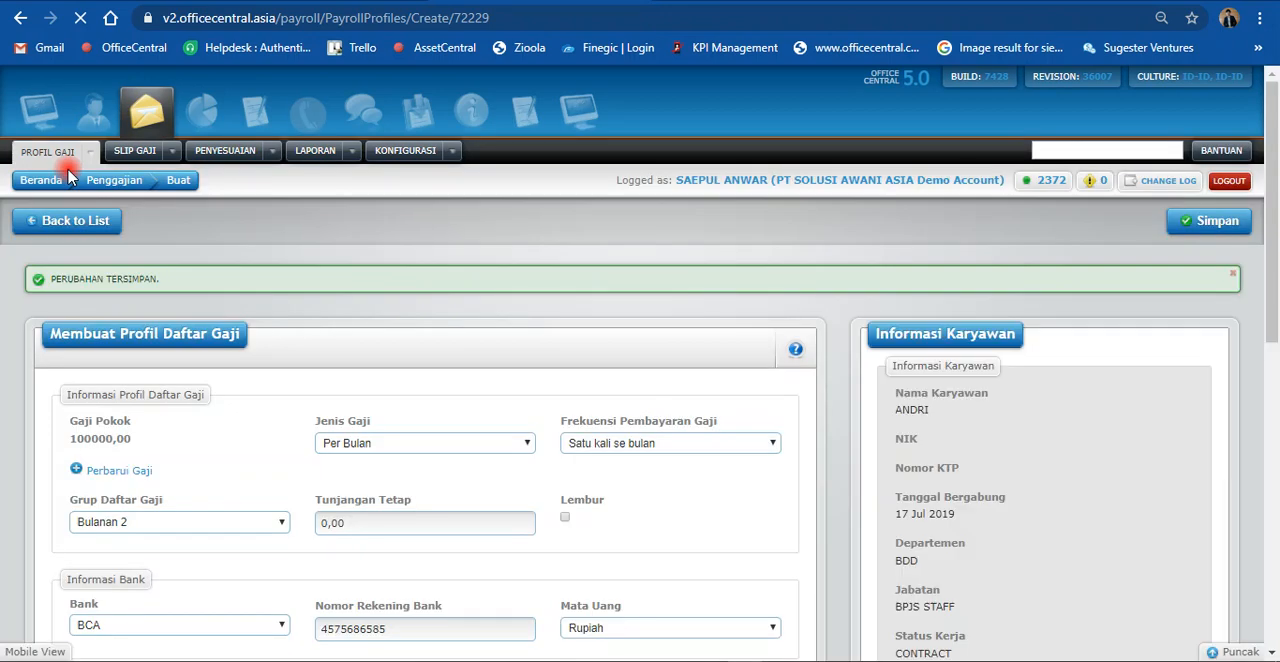
Step: Return to the payroll profile list and search Staff With Payroll Profiles for the newly added employee by name
{"action": "left_click", "coordinate": [66, 220]}
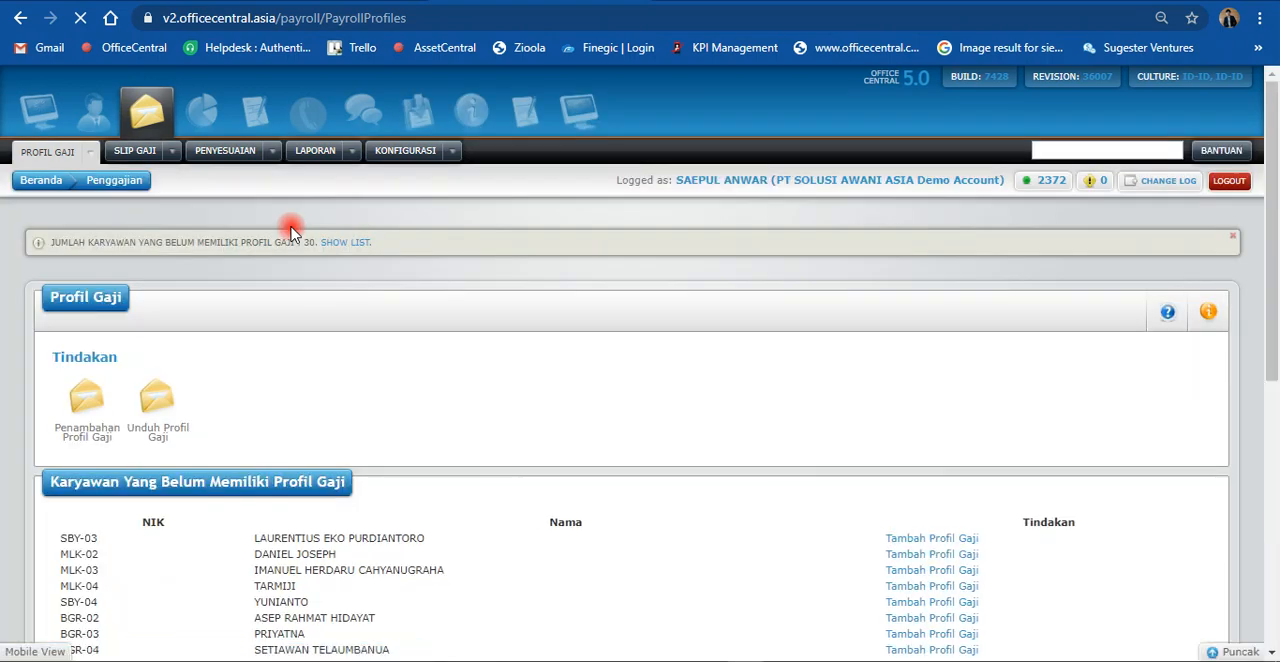
{"action": "scroll", "coordinate": [298, 270], "scroll_direction": "down", "scroll_amount": 6}
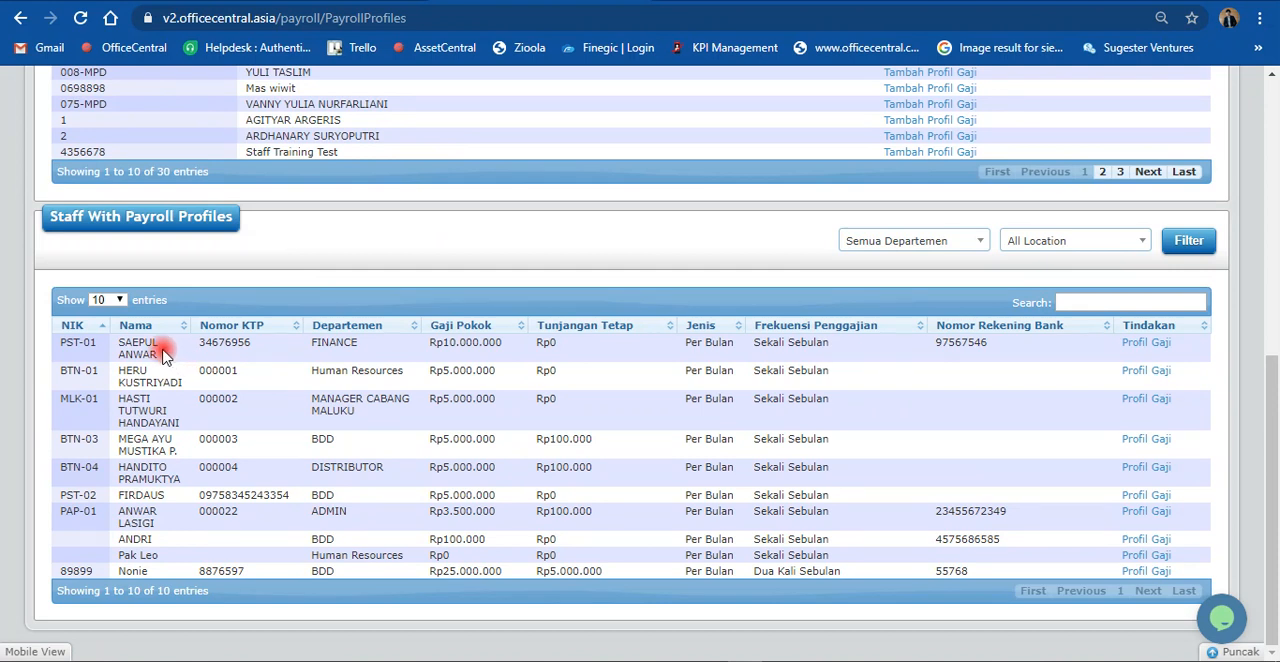
{"action": "left_click", "coordinate": [1100, 301]}
{"action": "type", "text": "and"}
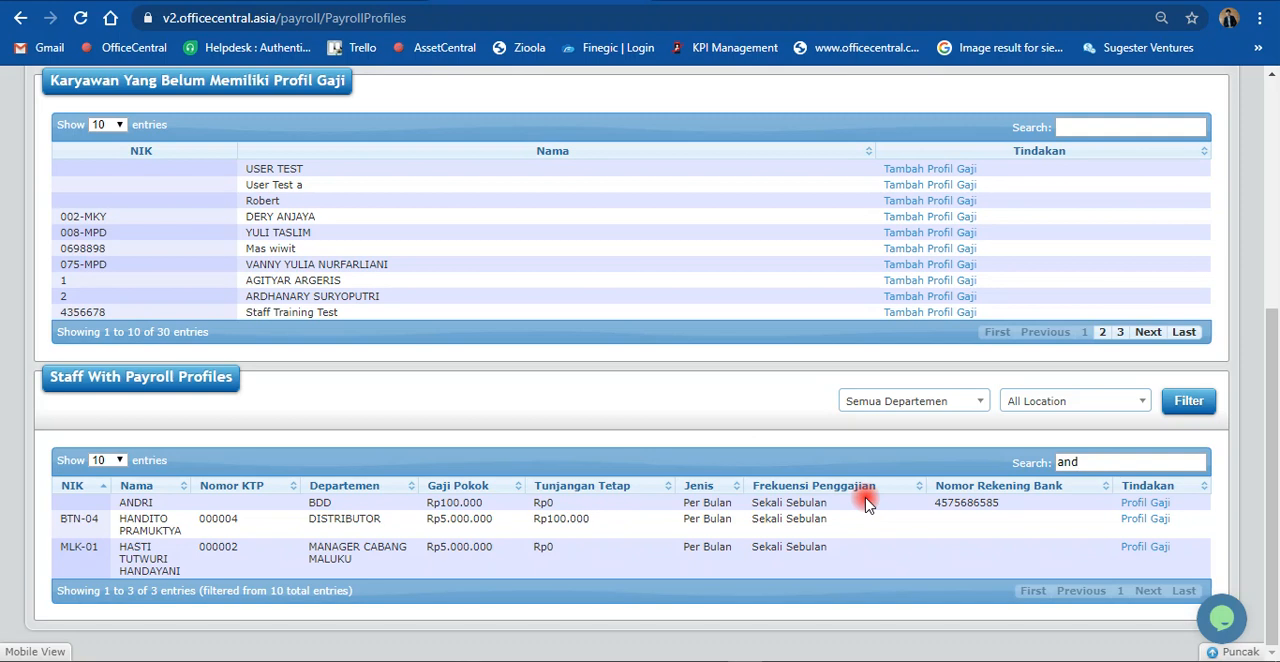
{"action": "scroll", "coordinate": [640, 440], "scroll_direction": "up", "scroll_amount": 4}
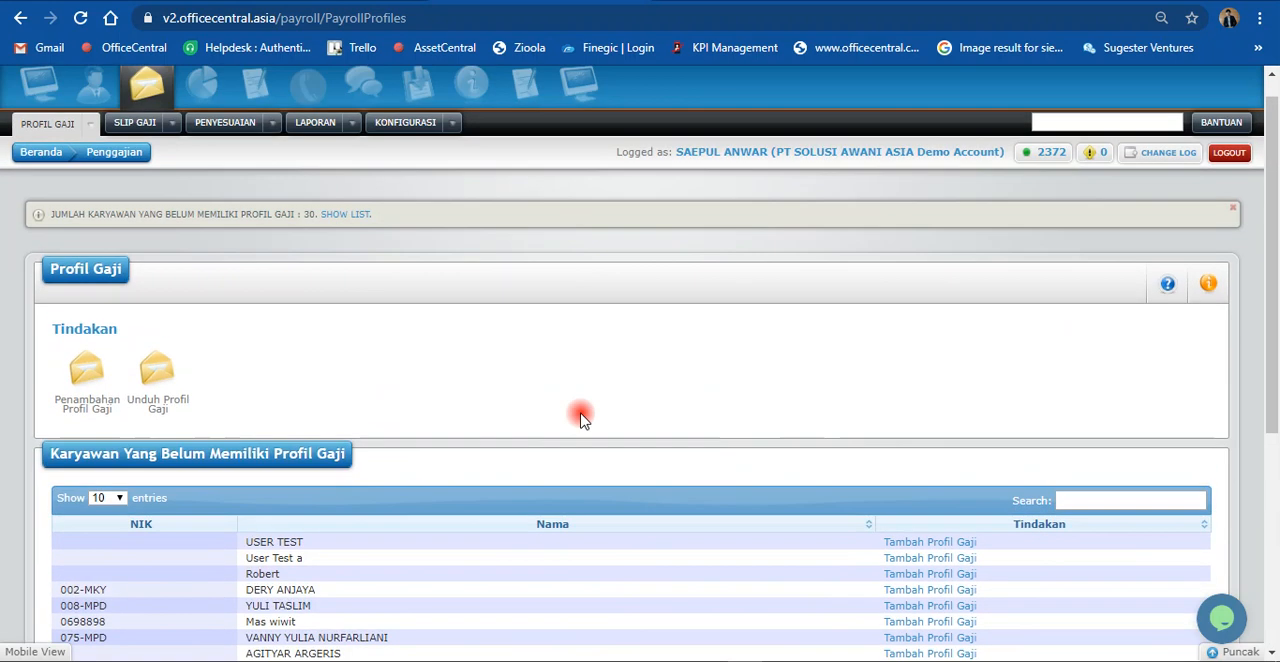
Step: Open the Penyesuaian list and review the employees' existing adjustments, including the Cicilan Pinjaman entry
{"action": "left_click", "coordinate": [95, 165]}
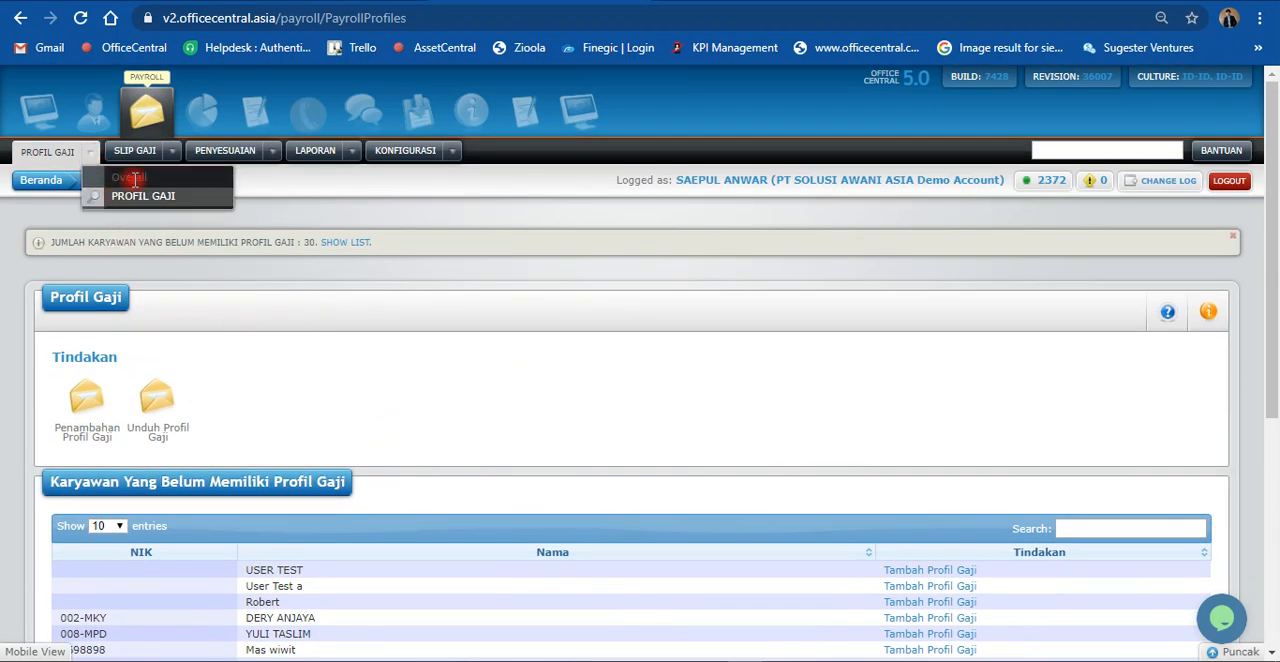
{"action": "left_click", "coordinate": [172, 155]}
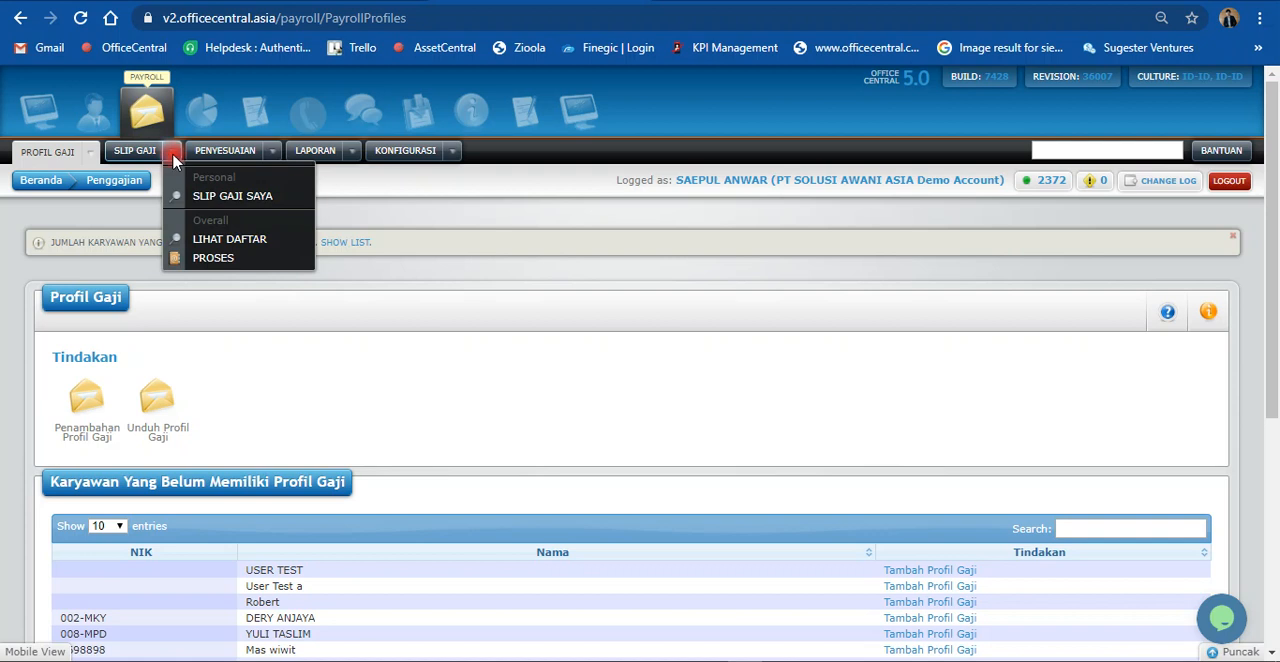
{"action": "left_click", "coordinate": [268, 153]}
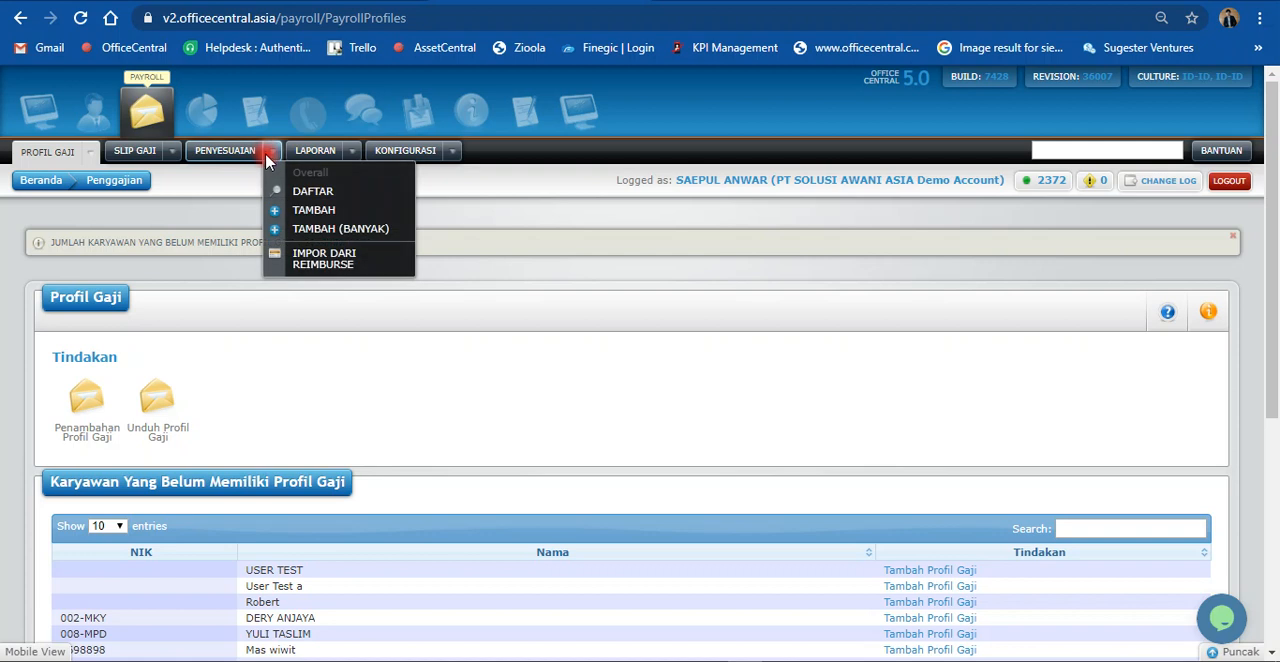
{"action": "left_click", "coordinate": [335, 195]}
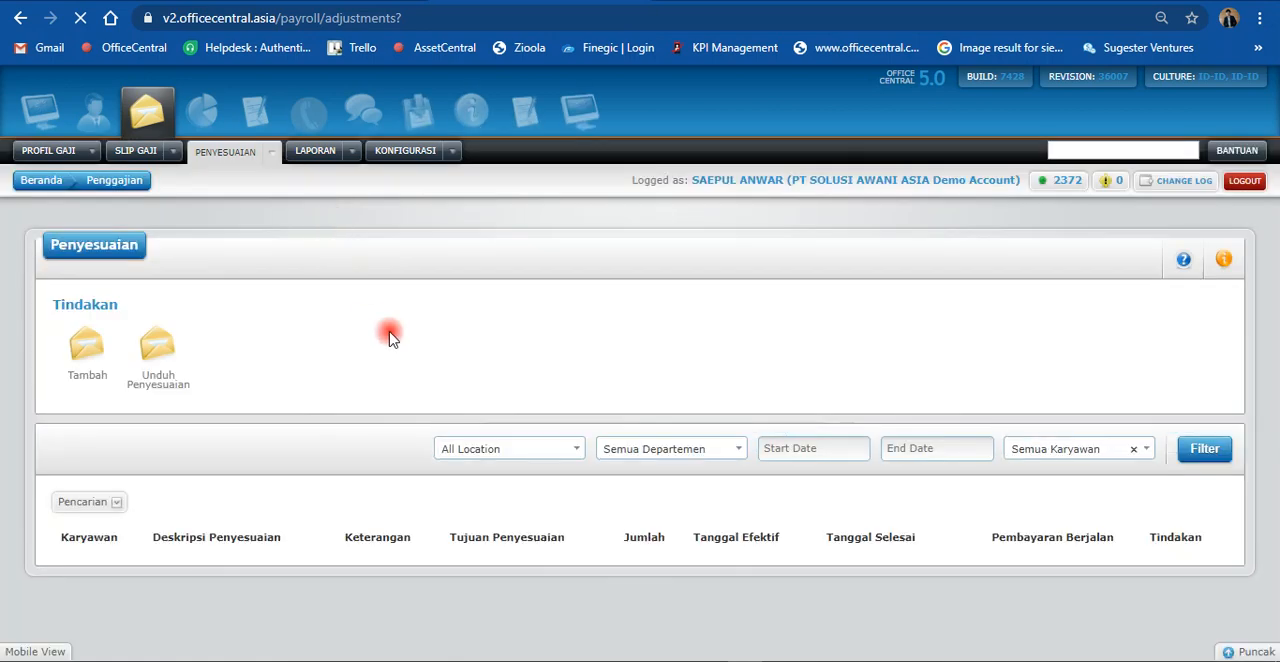
{"action": "scroll", "coordinate": [390, 345], "scroll_direction": "down", "scroll_amount": 1}
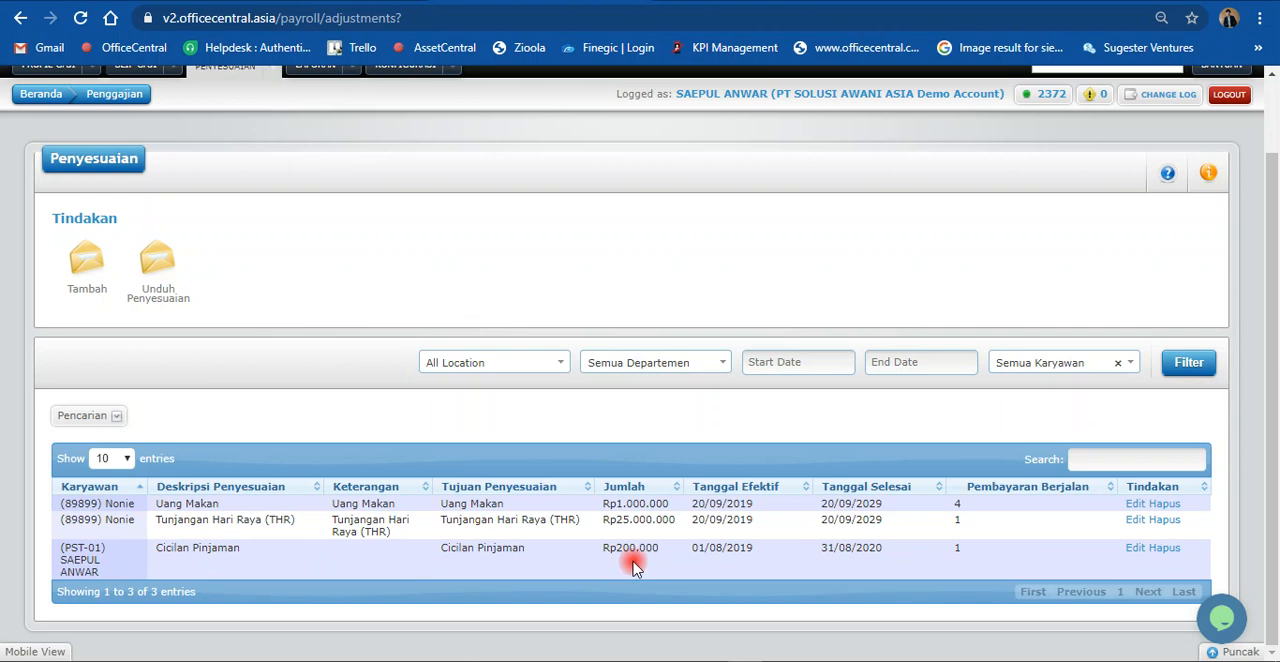
{"action": "left_click_drag", "start_coordinate": [620, 553], "coordinate": [633, 563]}
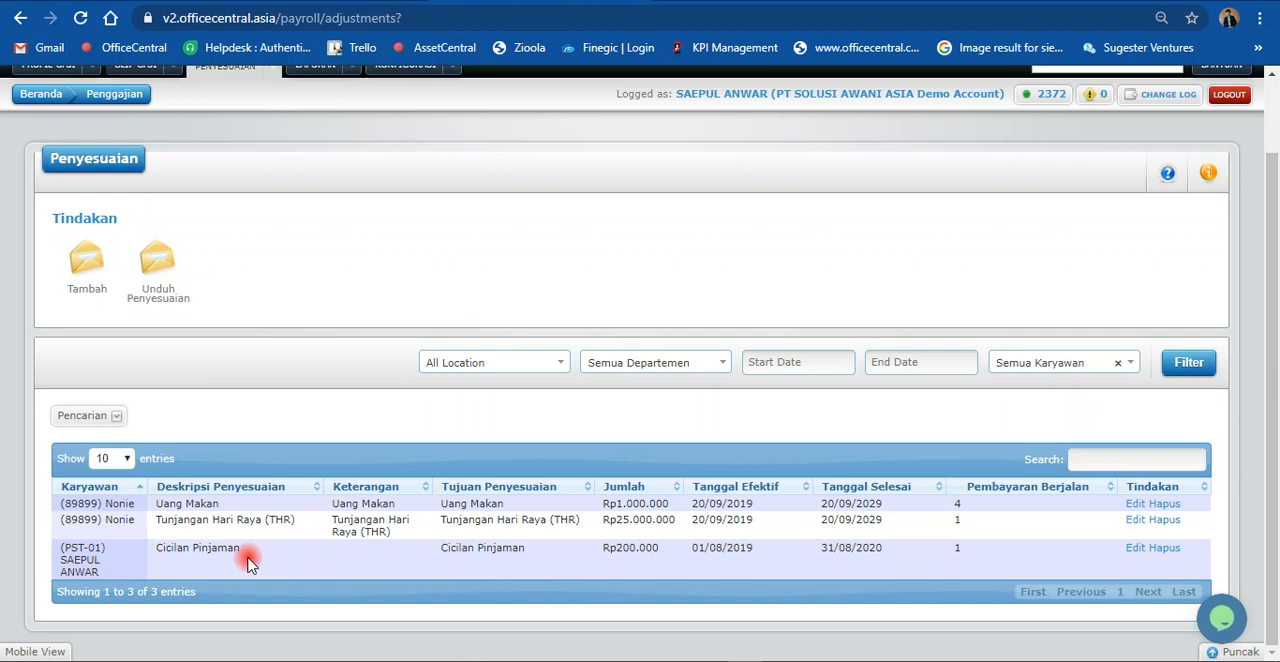
{"action": "scroll", "coordinate": [197, 552], "scroll_direction": "up", "scroll_amount": 2}
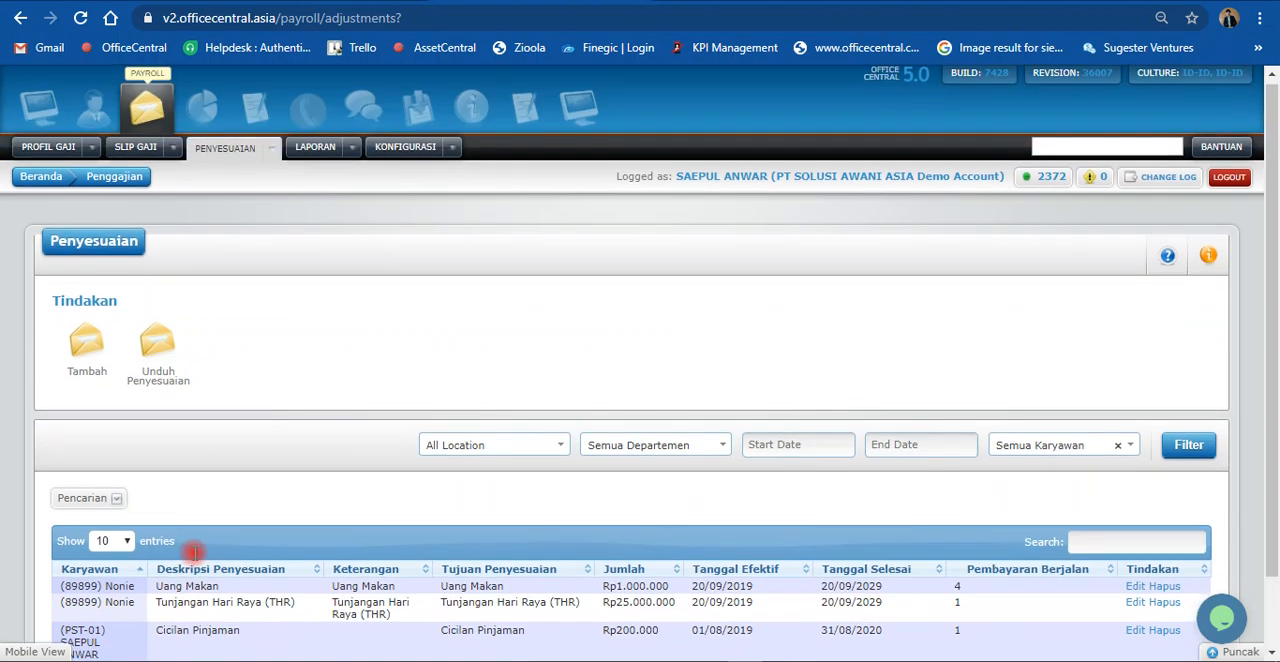
Step: View the form for adding a single adjustment, and switch to the form for adding multiple payroll adjustments
{"action": "left_click", "coordinate": [89, 356]}
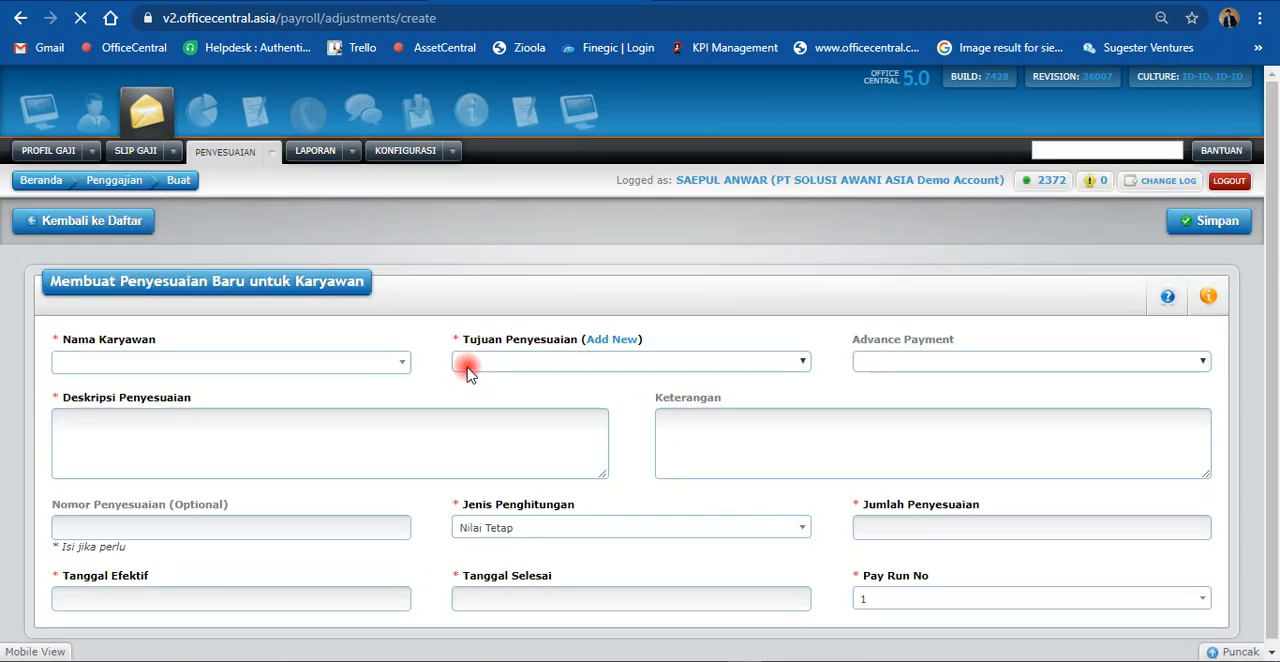
{"action": "left_click", "coordinate": [273, 153]}
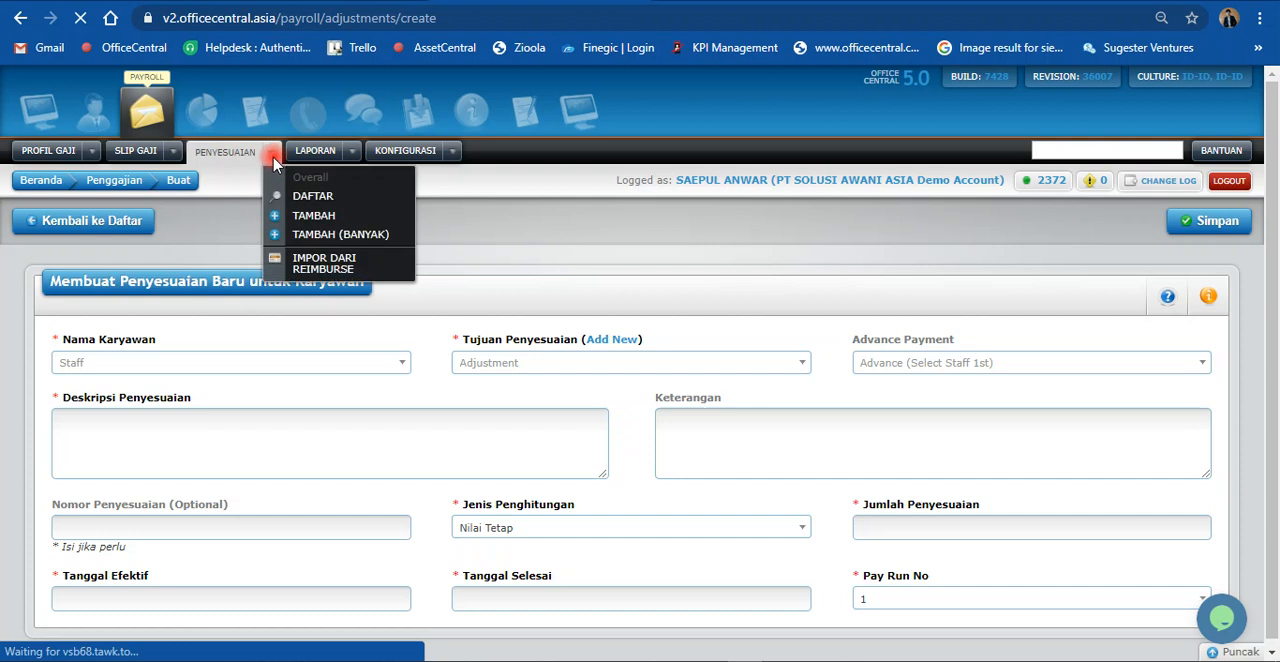
{"action": "left_click", "coordinate": [336, 238]}
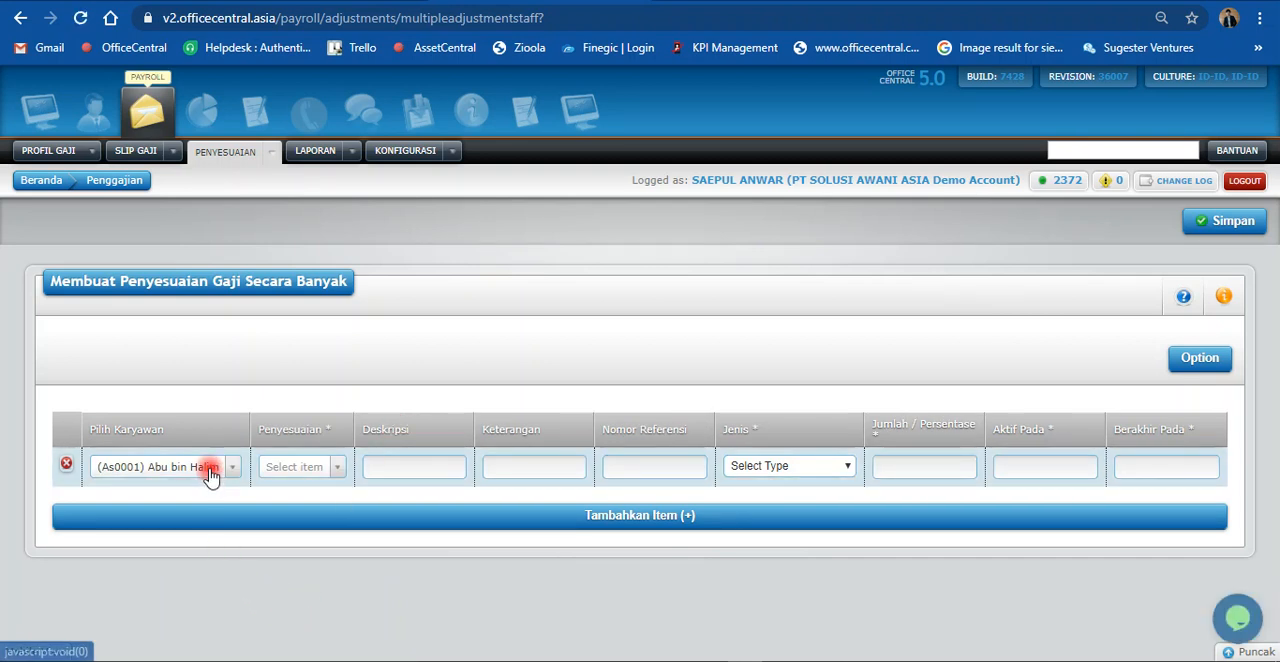
Step: In the first adjustment row, select the logged-in user as the employee and Uang Makan as the Penyesuaian
{"action": "left_click", "coordinate": [210, 474]}
{"action": "type", "text": "sae"}
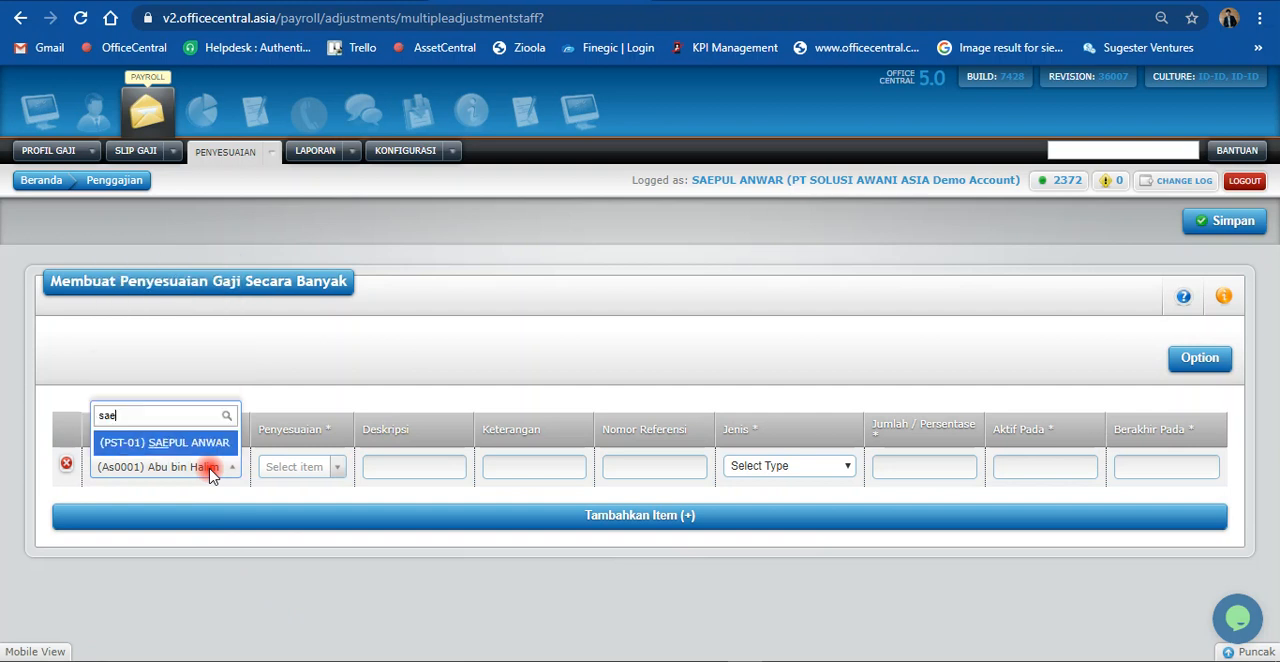
{"action": "left_click", "coordinate": [196, 441]}
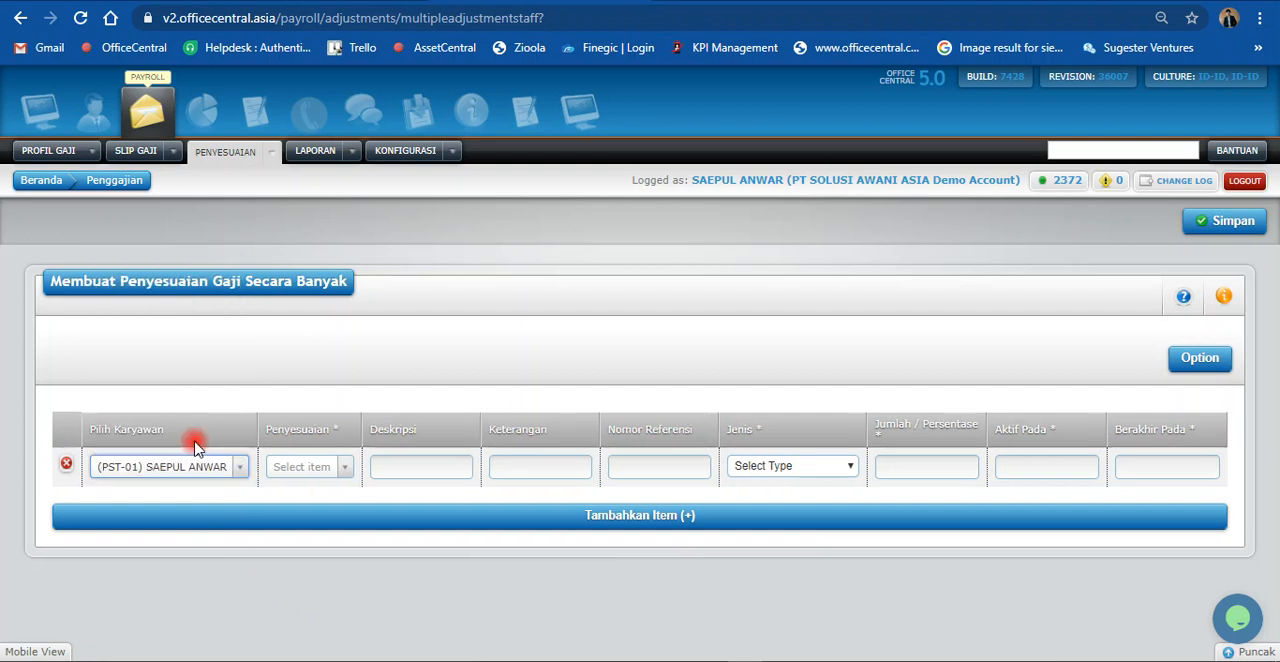
{"action": "left_click", "coordinate": [290, 467]}
{"action": "type", "text": "um"}
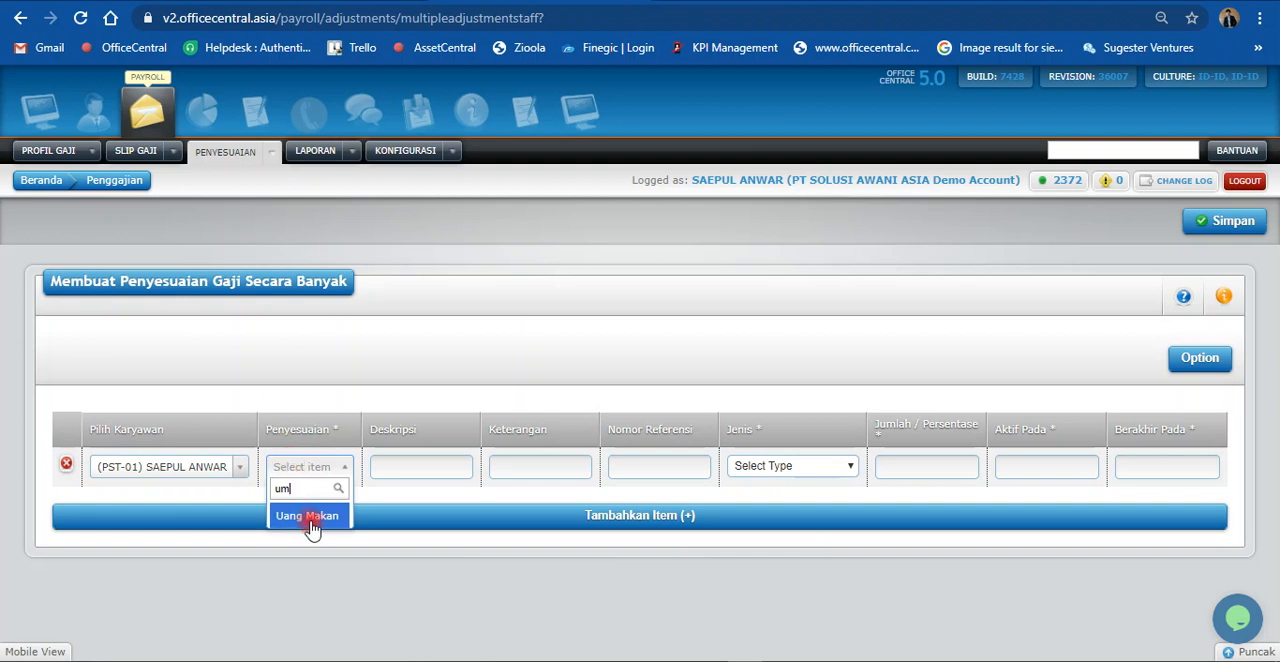
{"action": "left_click", "coordinate": [308, 518]}
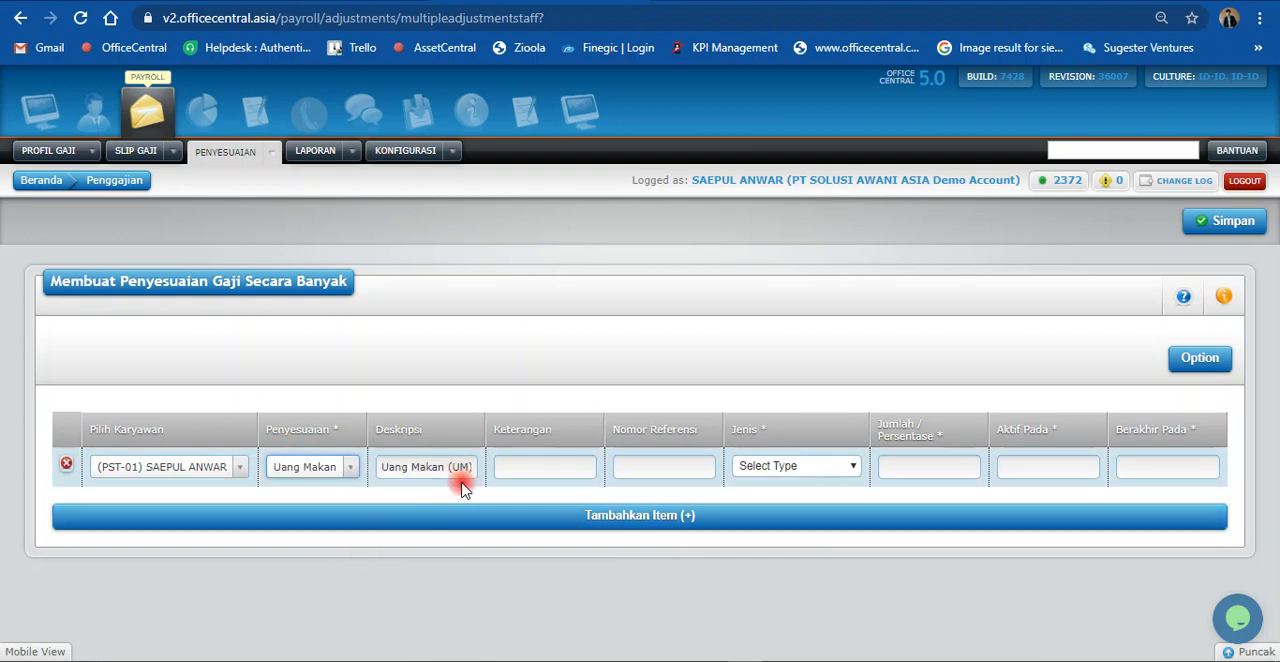
Step: Set the Keterangan of the Uang Makan adjustment to "Tunjangan Makan Harian"
{"action": "left_click", "coordinate": [540, 468]}
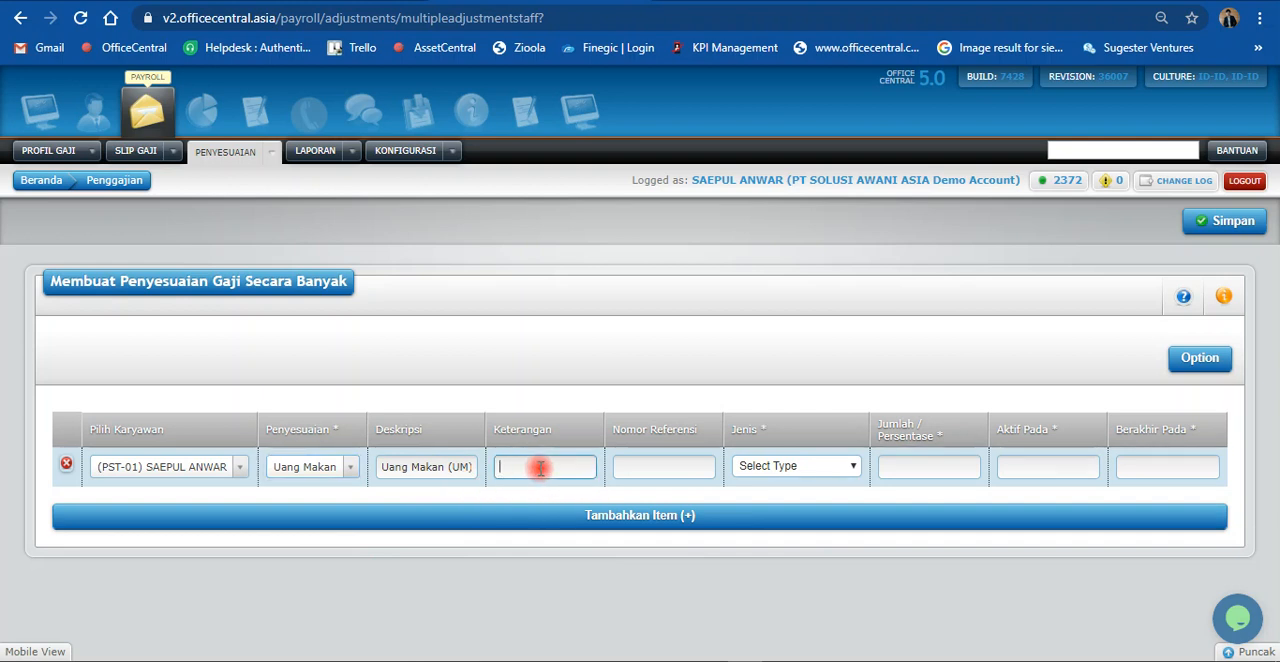
{"action": "type", "text": "Tunjangan Makan Harian"}
{"action": "left_click", "coordinate": [668, 470]}
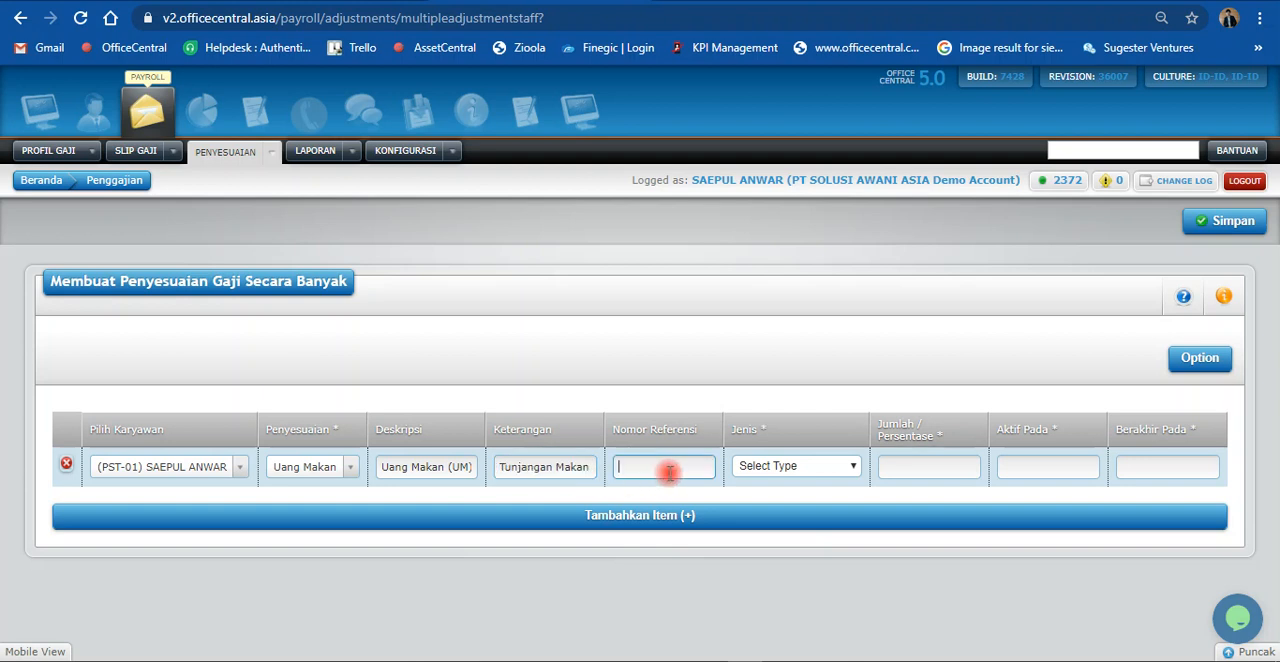
Step: Set the Jenis of the first row's Uang Makan adjustment to Nilai Tetap, ready for entering its Jumlah / Persentase
{"action": "left_click", "coordinate": [846, 467]}
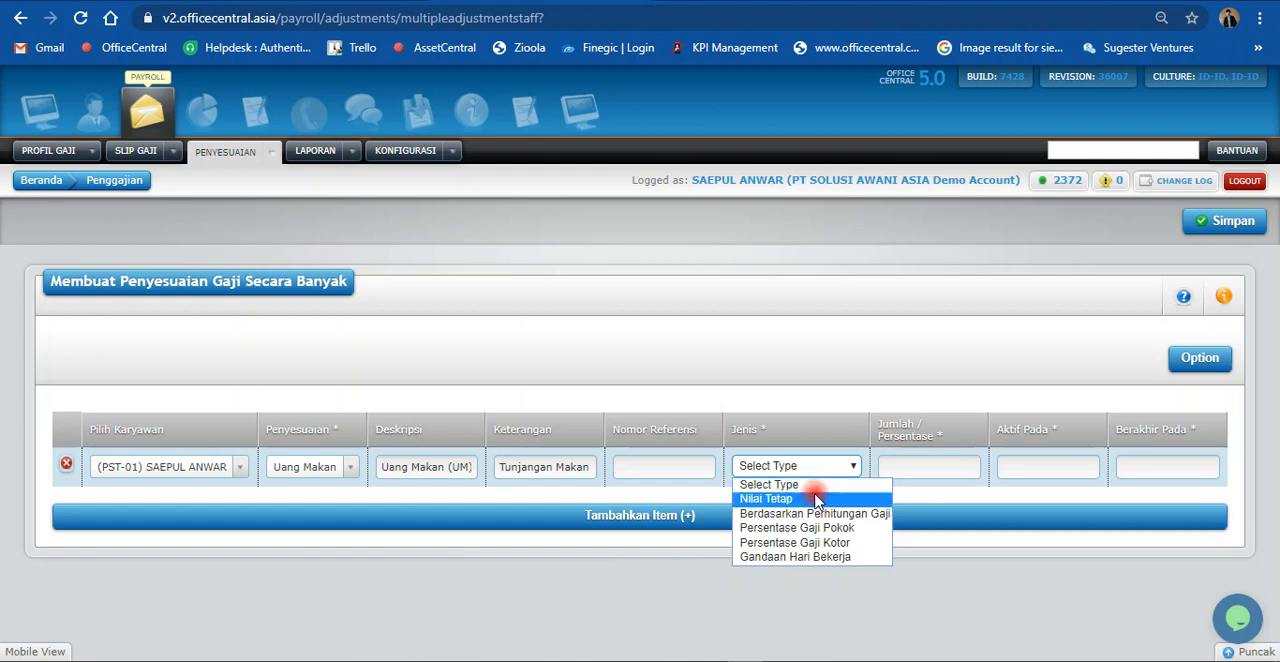
{"action": "left_click", "coordinate": [817, 499]}
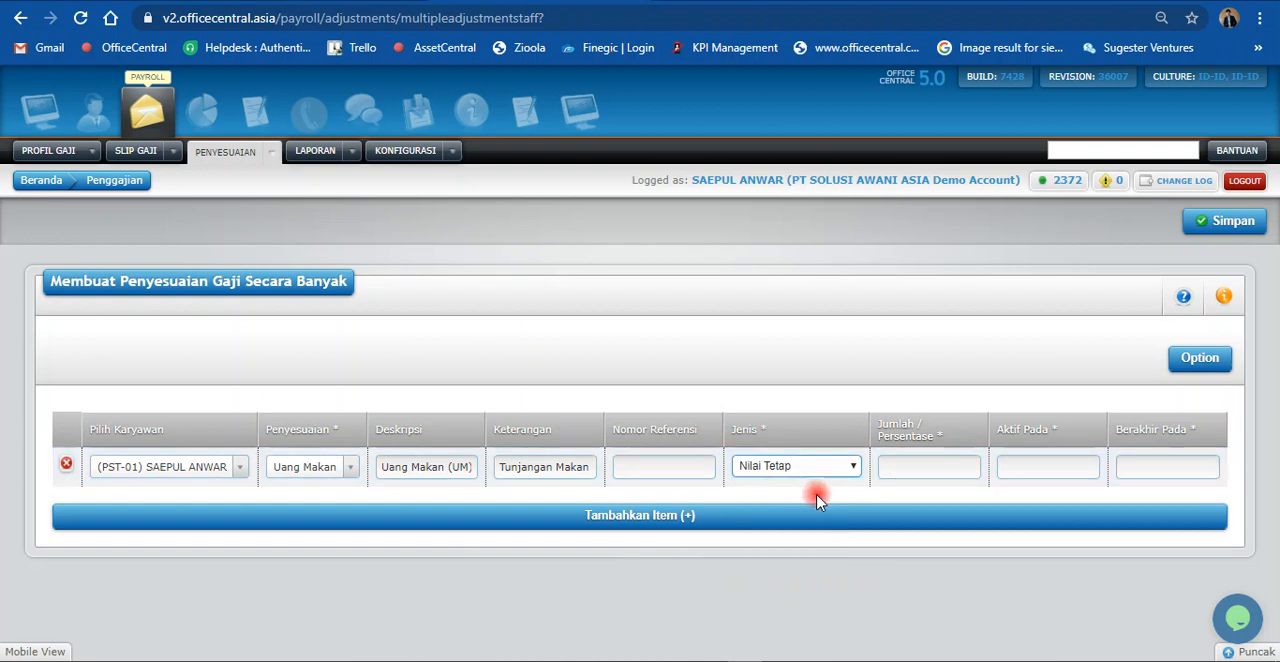
{"action": "left_click", "coordinate": [886, 467]}
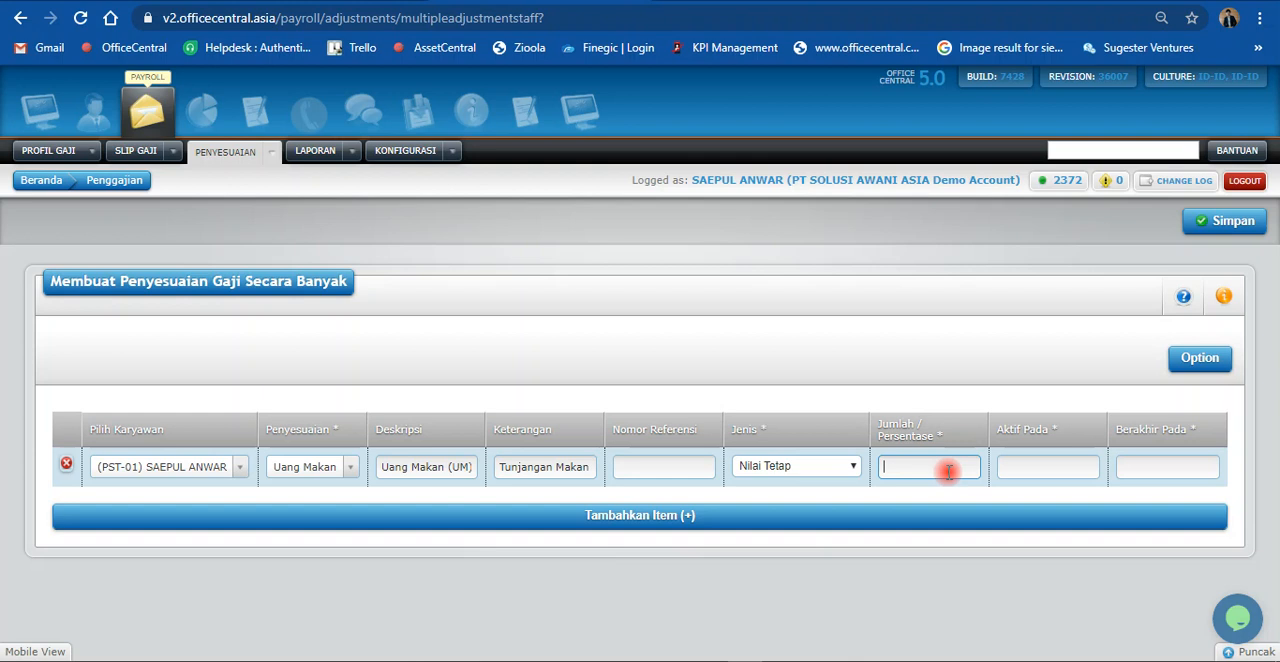
{"action": "left_click", "coordinate": [843, 467]}
{"action": "left_click", "coordinate": [843, 467]}
{"action": "left_click", "coordinate": [895, 465]}
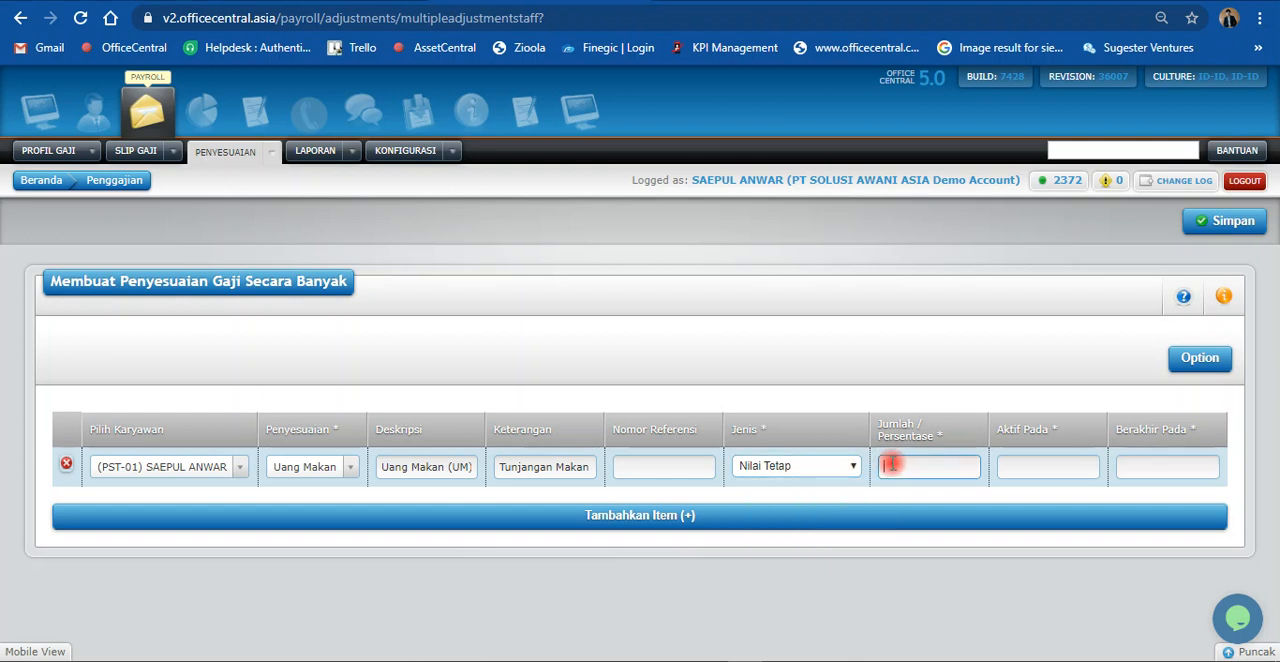
{"action": "left_click", "coordinate": [915, 465]}
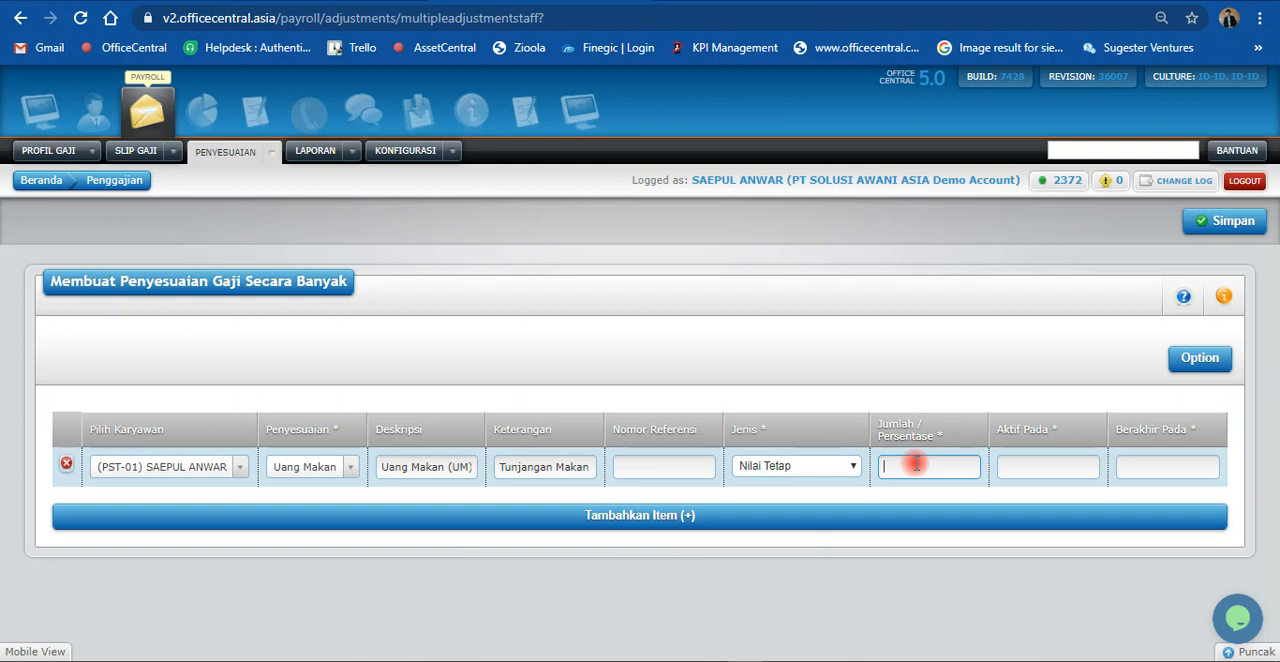
Step: Try Persentase Gaji Pokok as the first row's Jenis with a Jumlah / Persentase of 5
{"action": "left_click", "coordinate": [849, 467]}
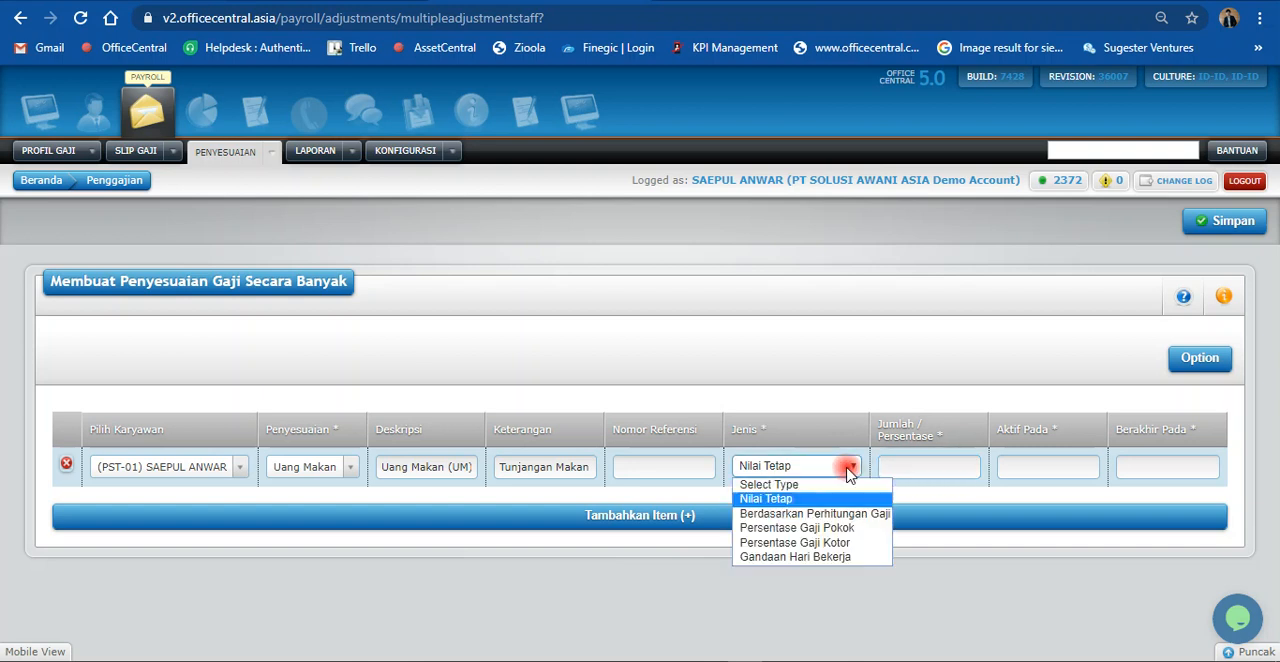
{"action": "left_click", "coordinate": [826, 528]}
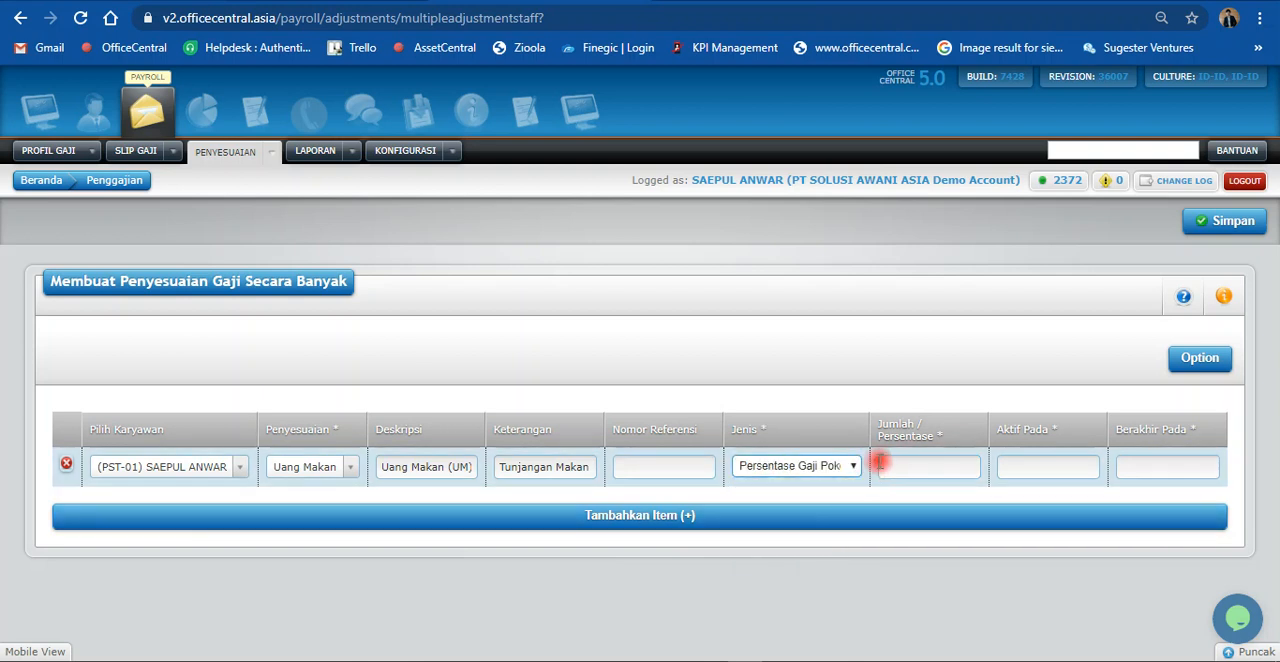
{"action": "left_click", "coordinate": [885, 465]}
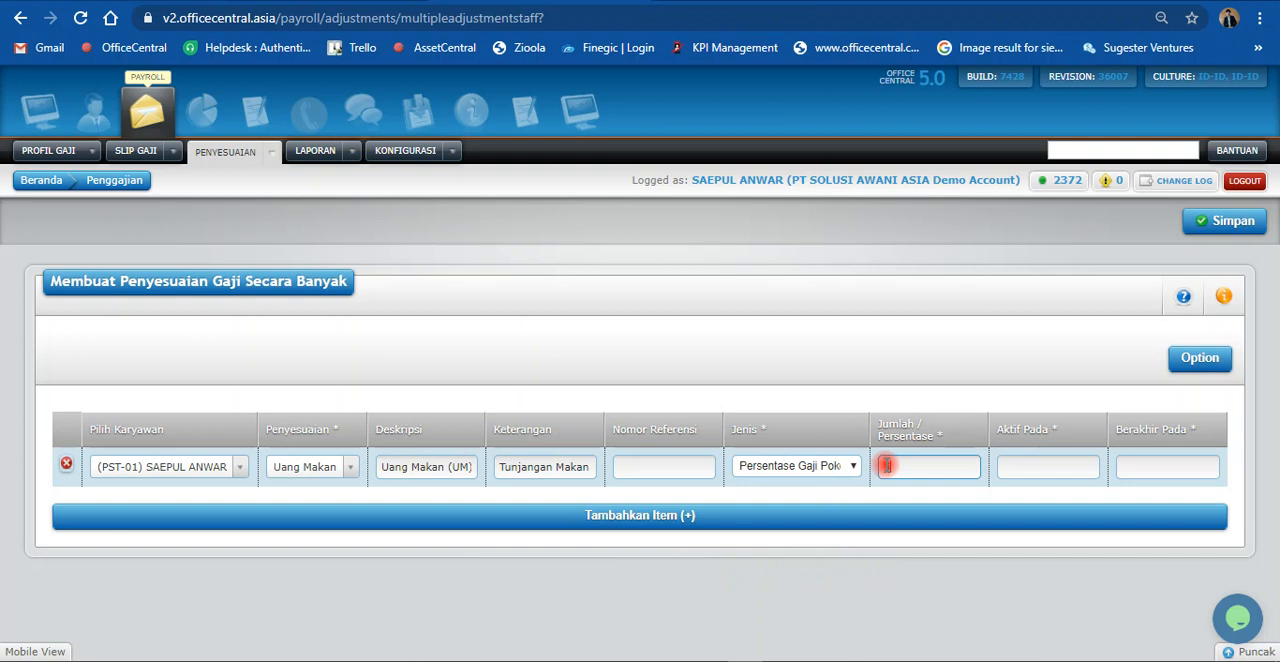
{"action": "type", "text": "5"}
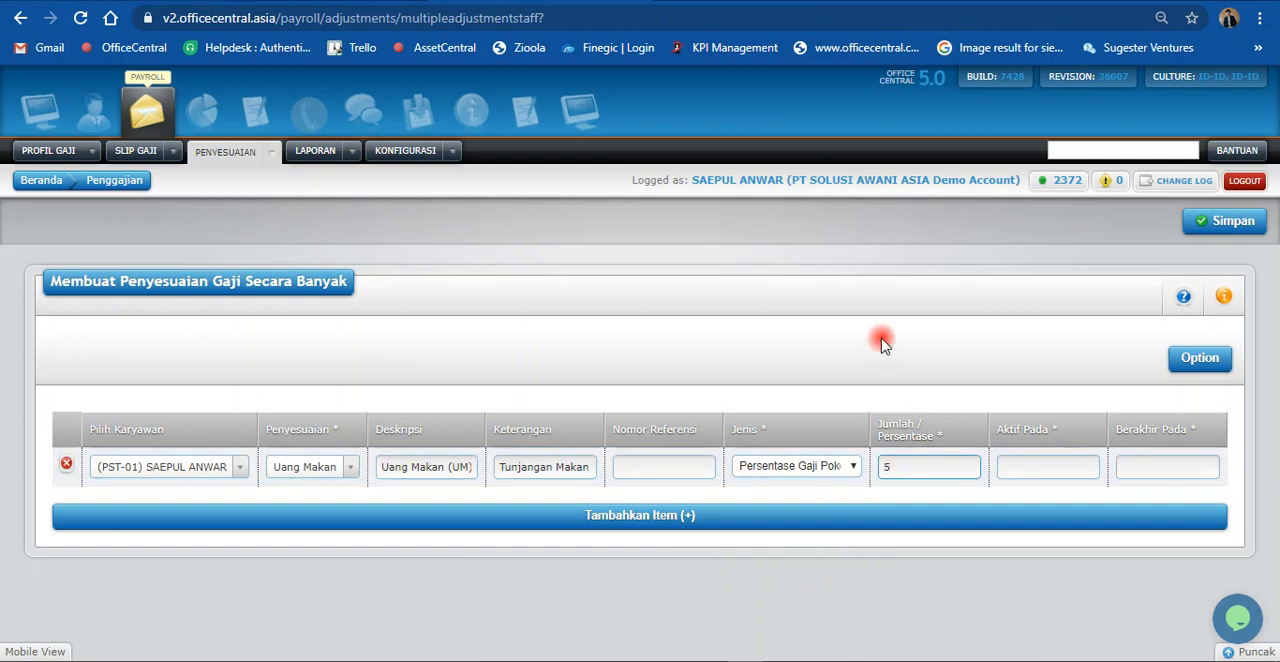
Step: Set the first row's Jenis to Nilai Tetap and its Jumlah / Persentase to 30000
{"action": "left_click", "coordinate": [806, 466]}
{"action": "left_click", "coordinate": [797, 498]}
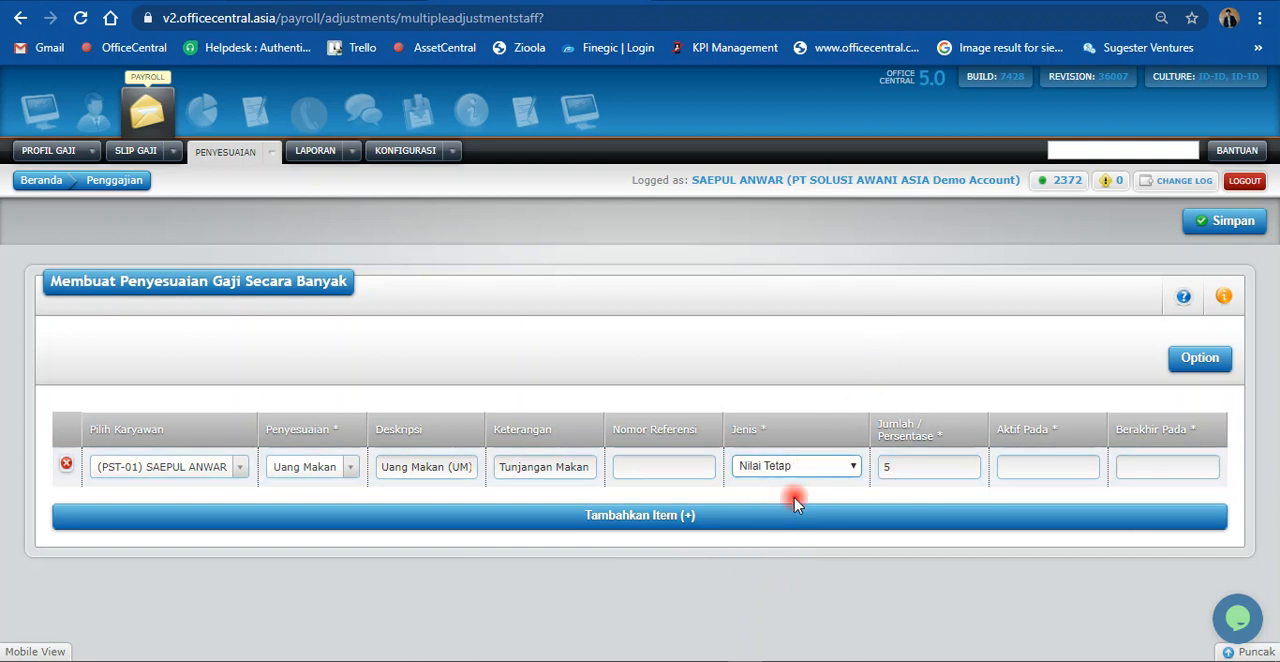
{"action": "left_click_drag", "start_coordinate": [902, 466], "coordinate": [872, 470]}
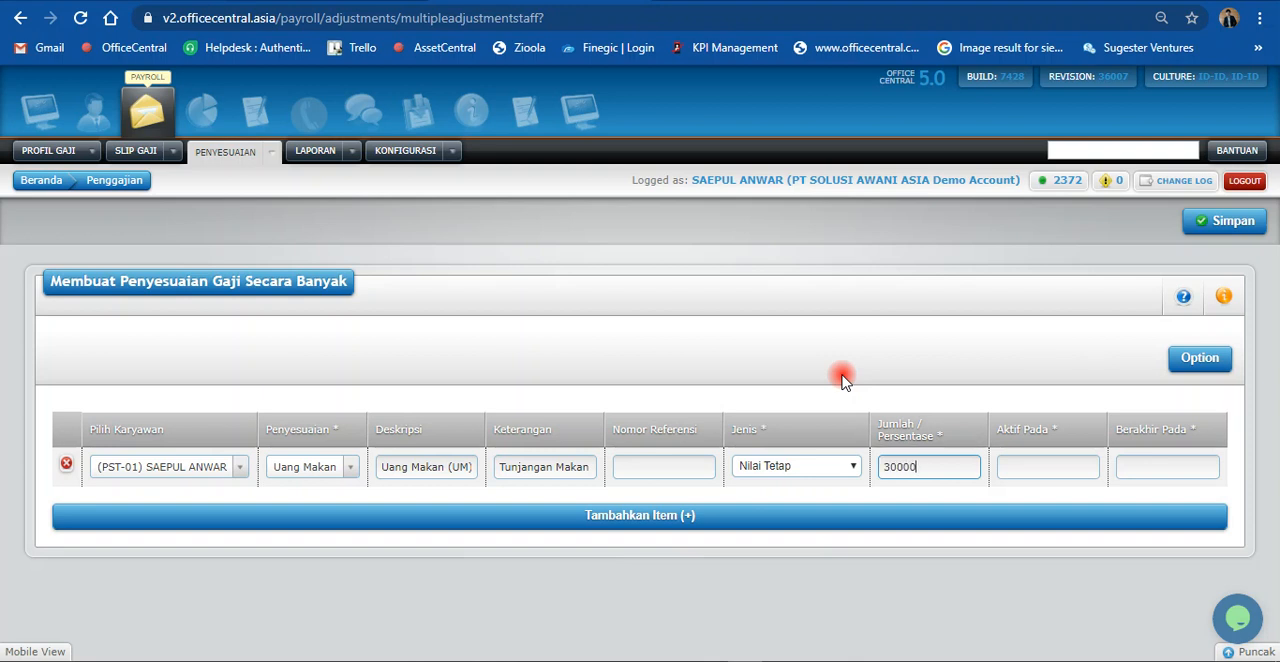
{"action": "left_click", "coordinate": [1012, 347]}
Step: Set the Aktif Pada date of the first Uang Makan row to 1 Jan 2020
{"action": "left_click", "coordinate": [1018, 468]}
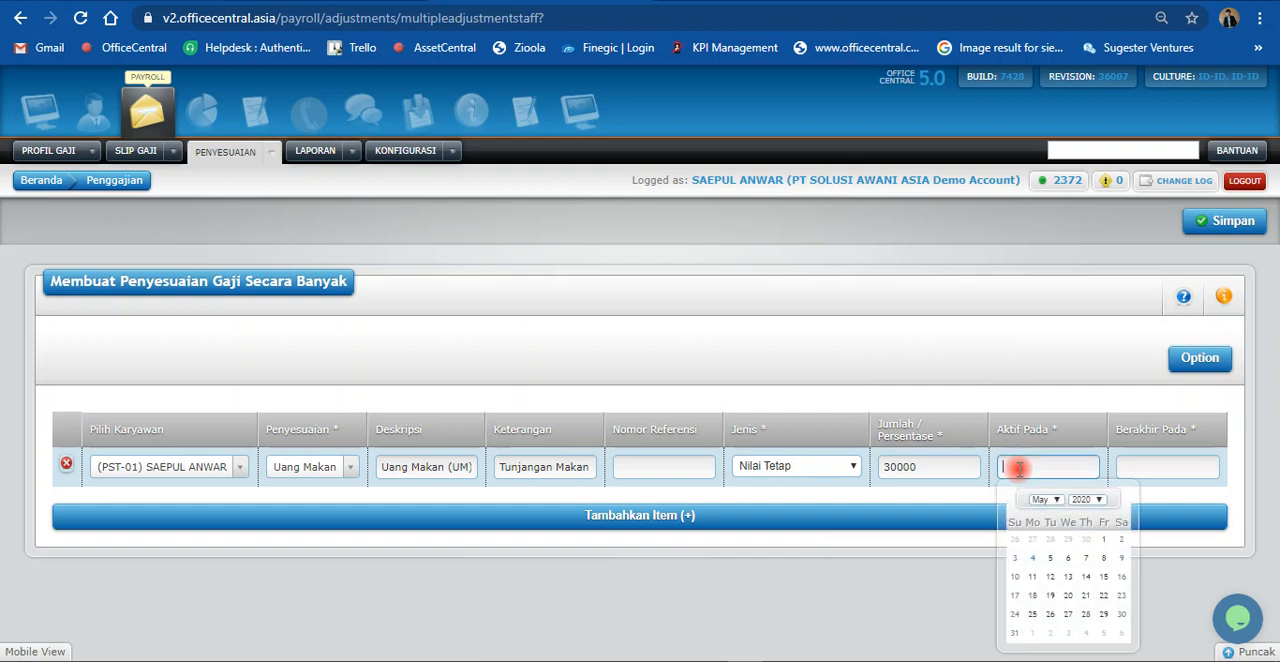
{"action": "left_click", "coordinate": [1042, 500]}
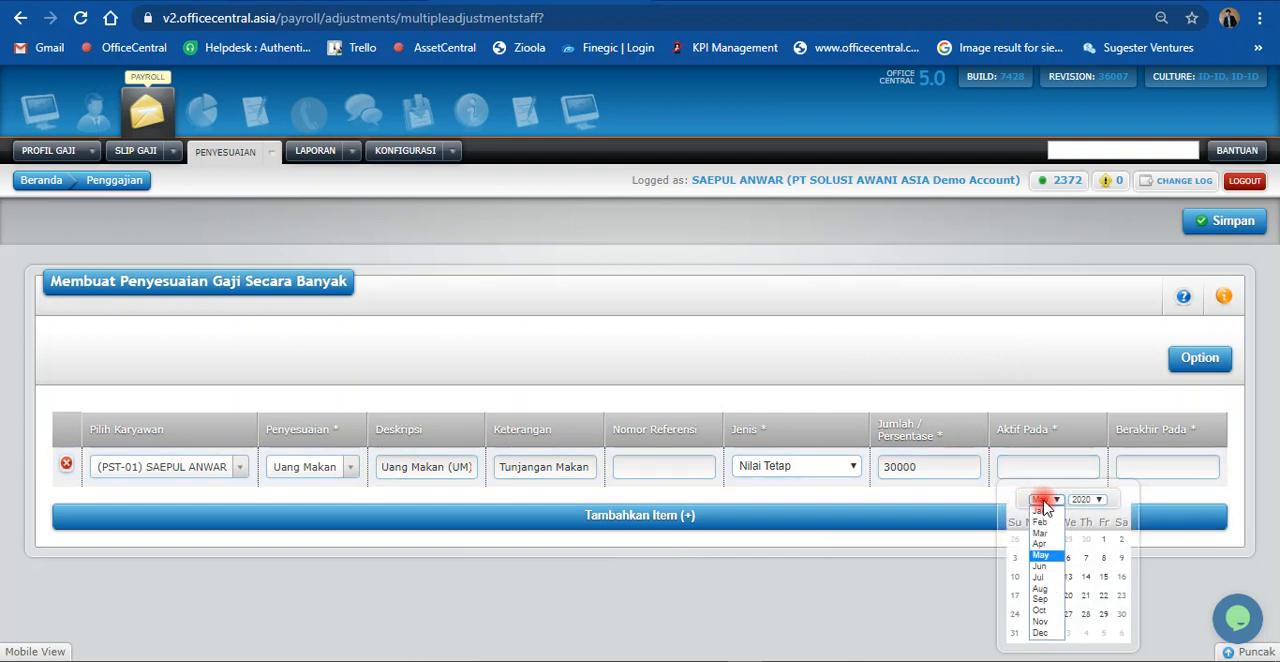
{"action": "left_click", "coordinate": [1041, 511]}
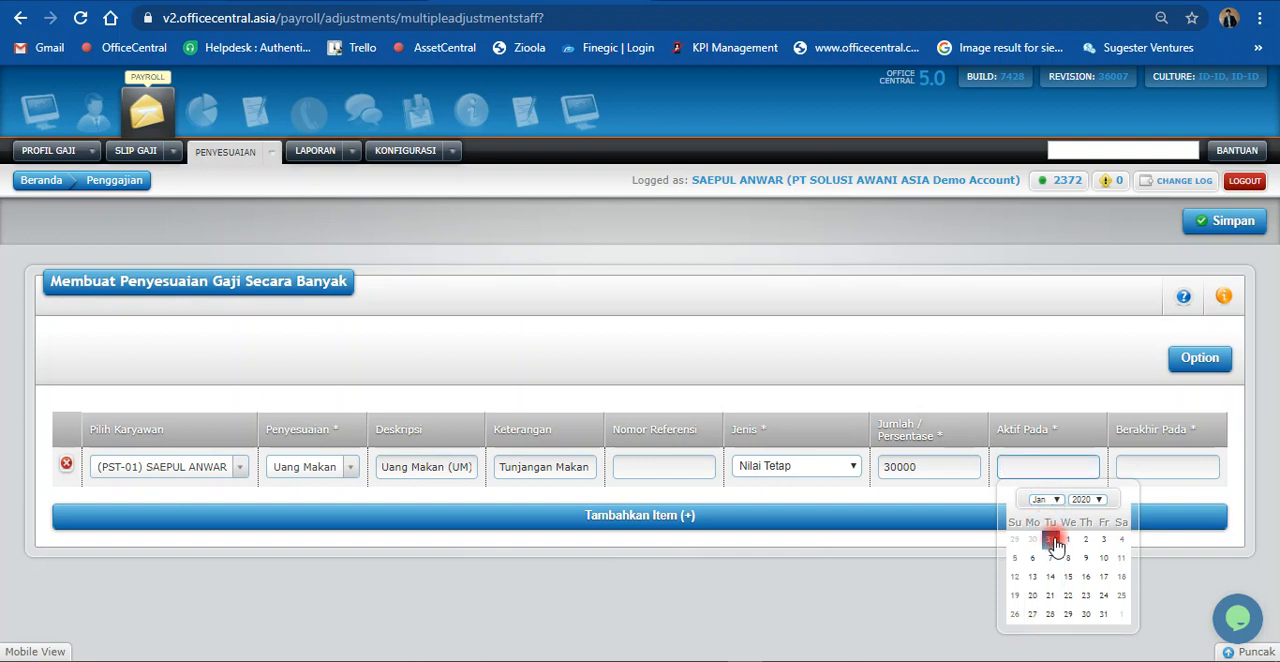
{"action": "left_click", "coordinate": [1064, 540]}
{"action": "left_click", "coordinate": [1069, 469]}
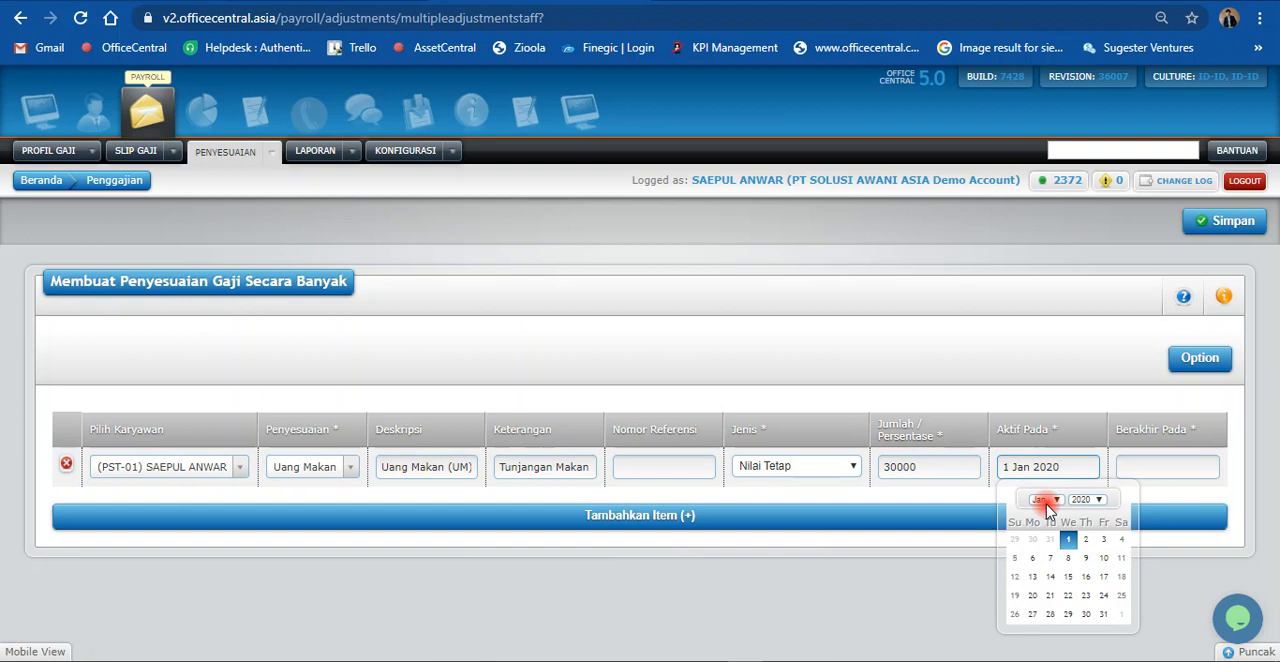
{"action": "left_click", "coordinate": [977, 381]}
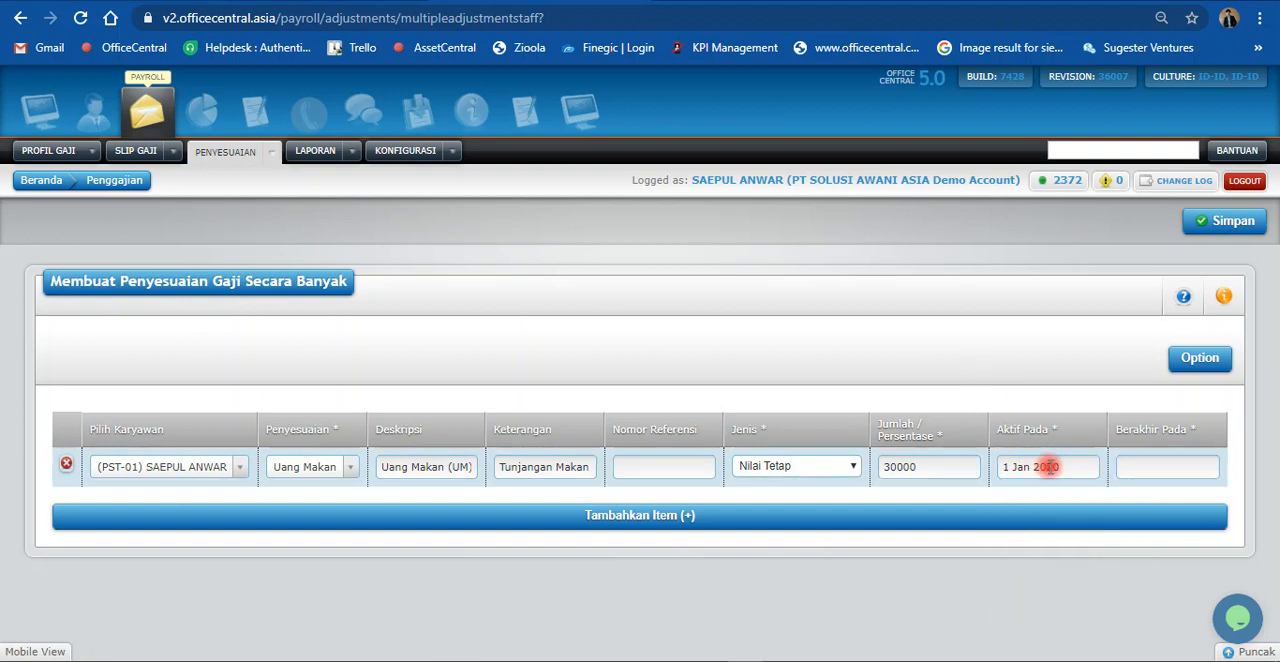
{"action": "left_click", "coordinate": [1066, 467]}
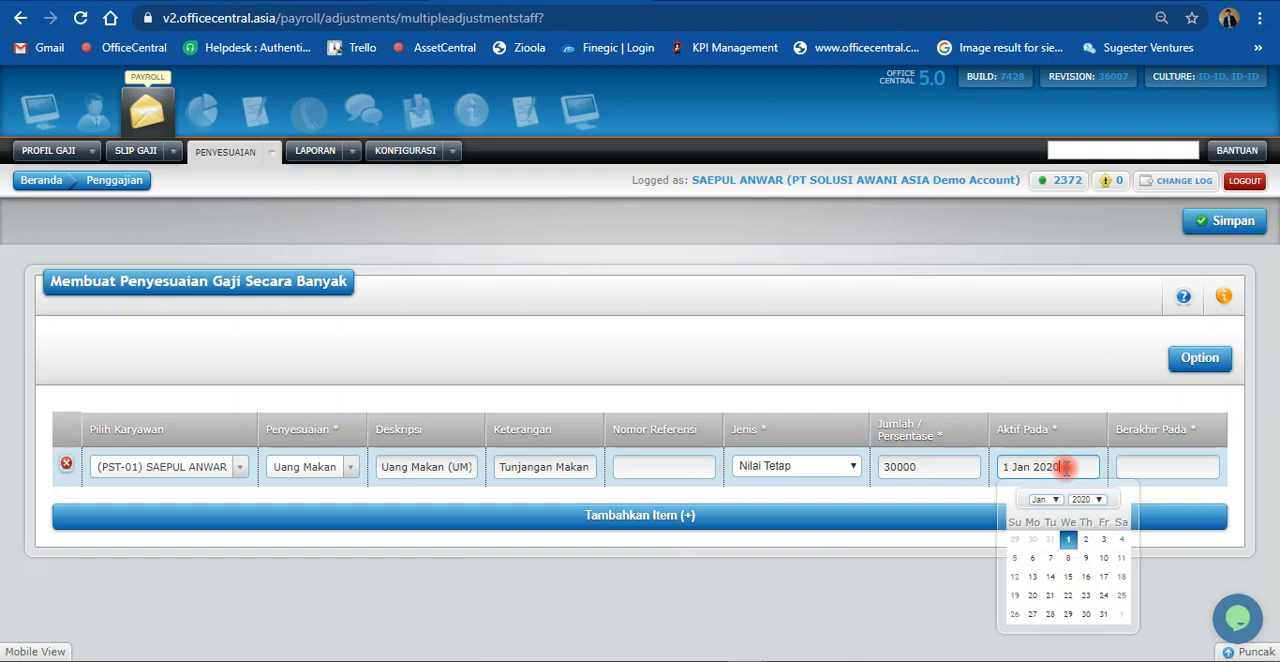
{"action": "left_click", "coordinate": [1066, 544]}
Step: Set the Berakhir Pada date of the first Uang Makan row to 31 Dec 2020
{"action": "left_click", "coordinate": [1134, 466]}
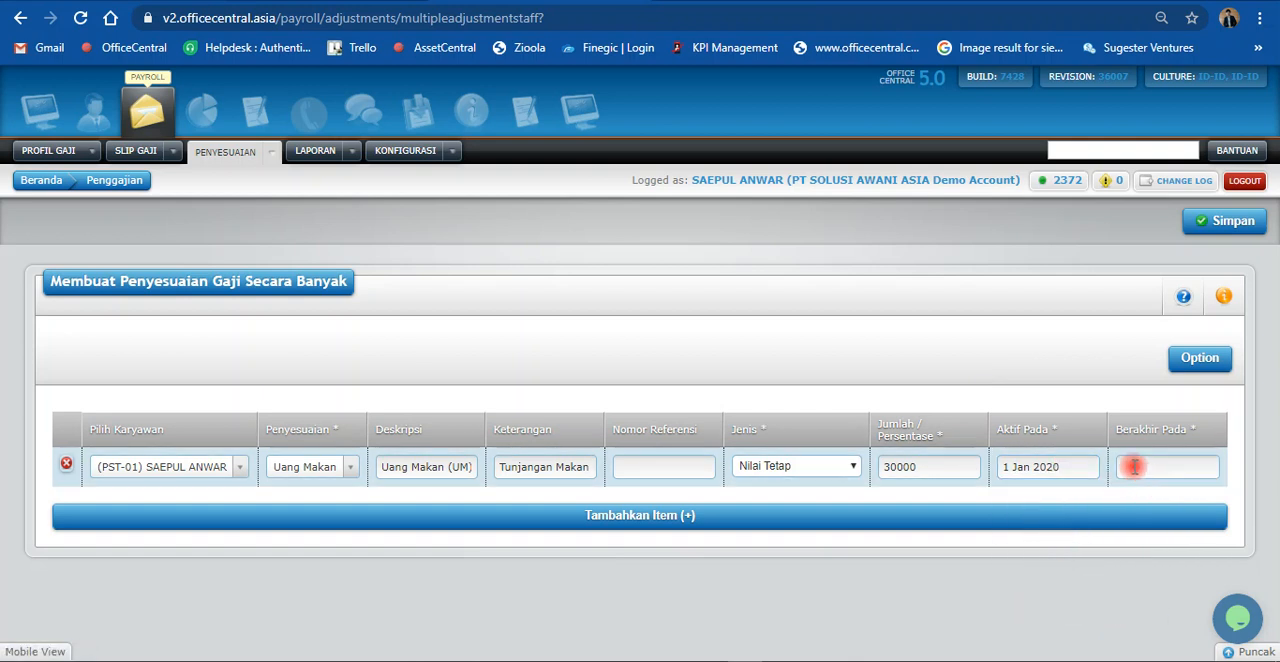
{"action": "left_click", "coordinate": [1160, 499]}
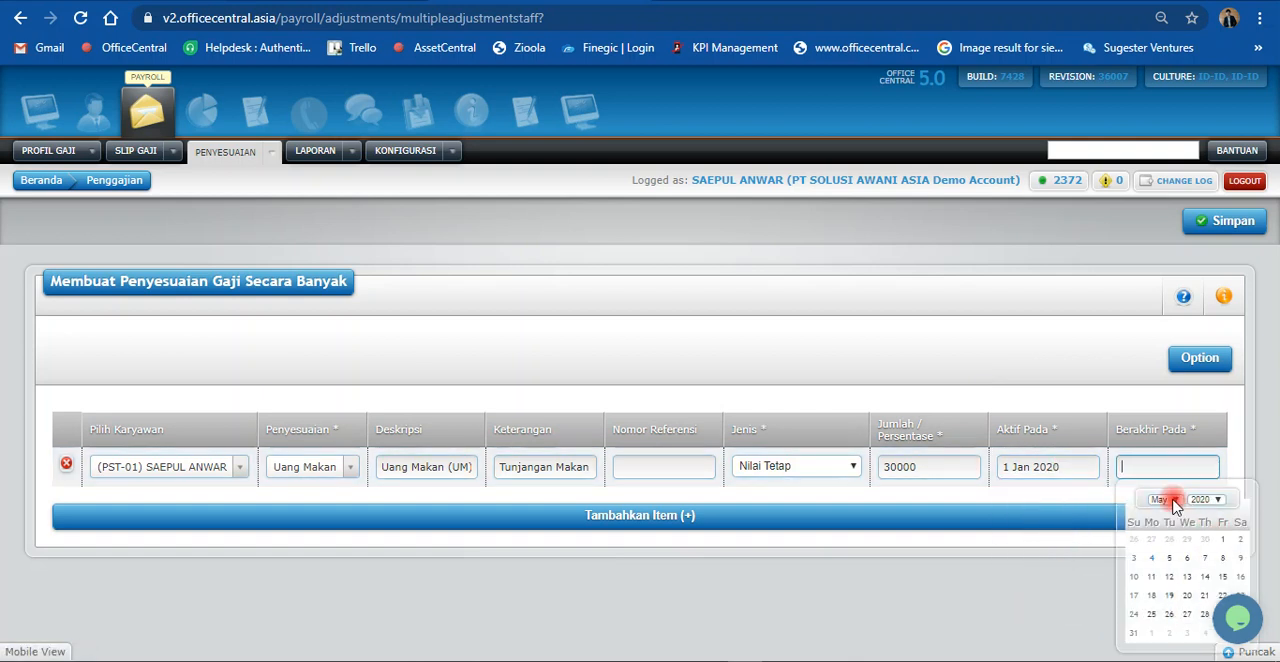
{"action": "left_click", "coordinate": [1157, 632]}
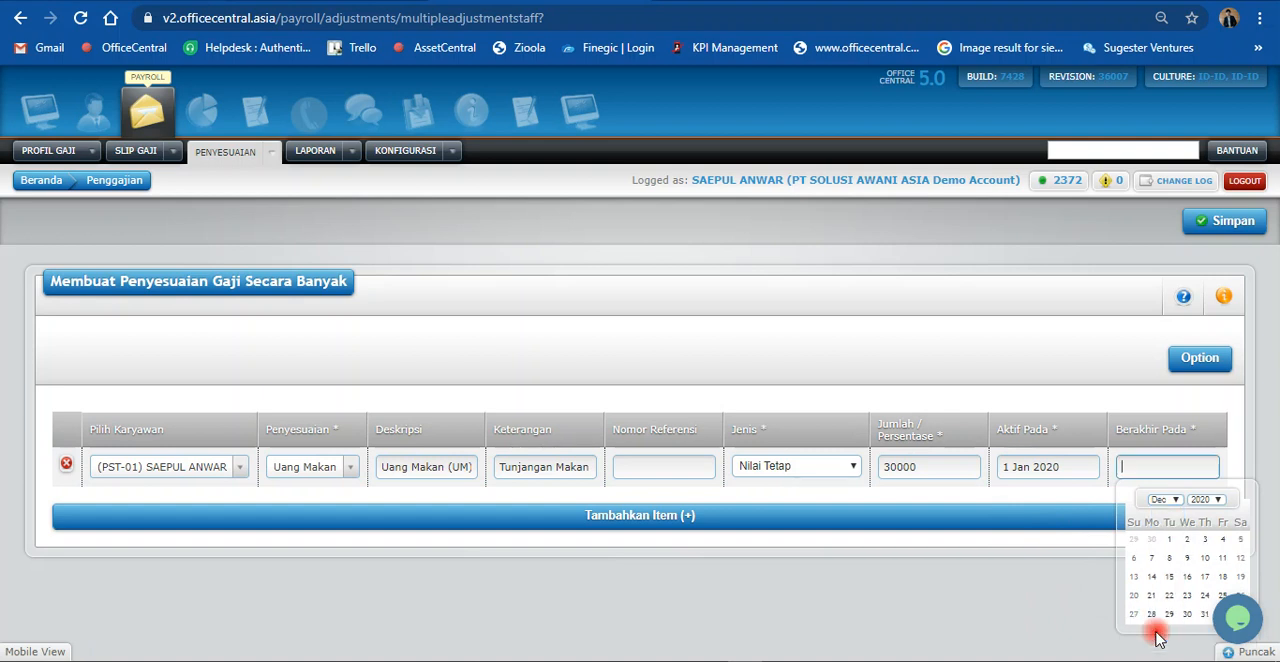
{"action": "left_click", "coordinate": [1204, 614]}
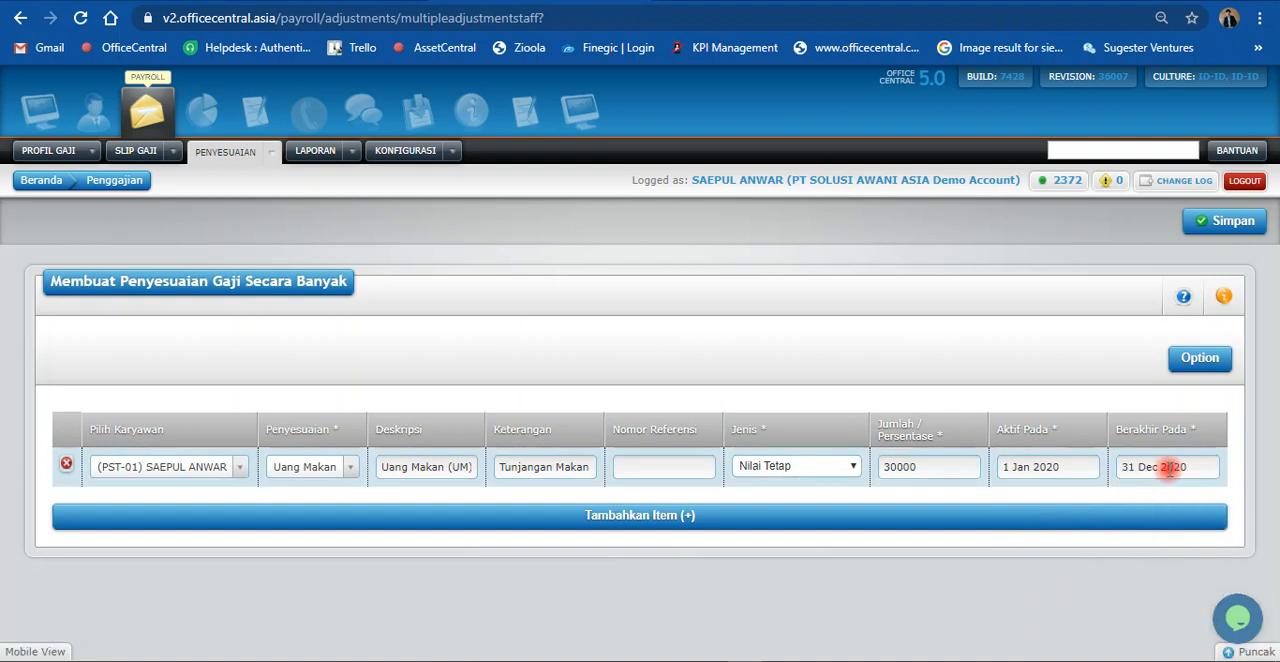
Step: Add a second adjustment row for the employee listed without a staff code, with Uang Makan as the Penyesuaian
{"action": "left_click", "coordinate": [172, 516]}
{"action": "left_click", "coordinate": [146, 510]}
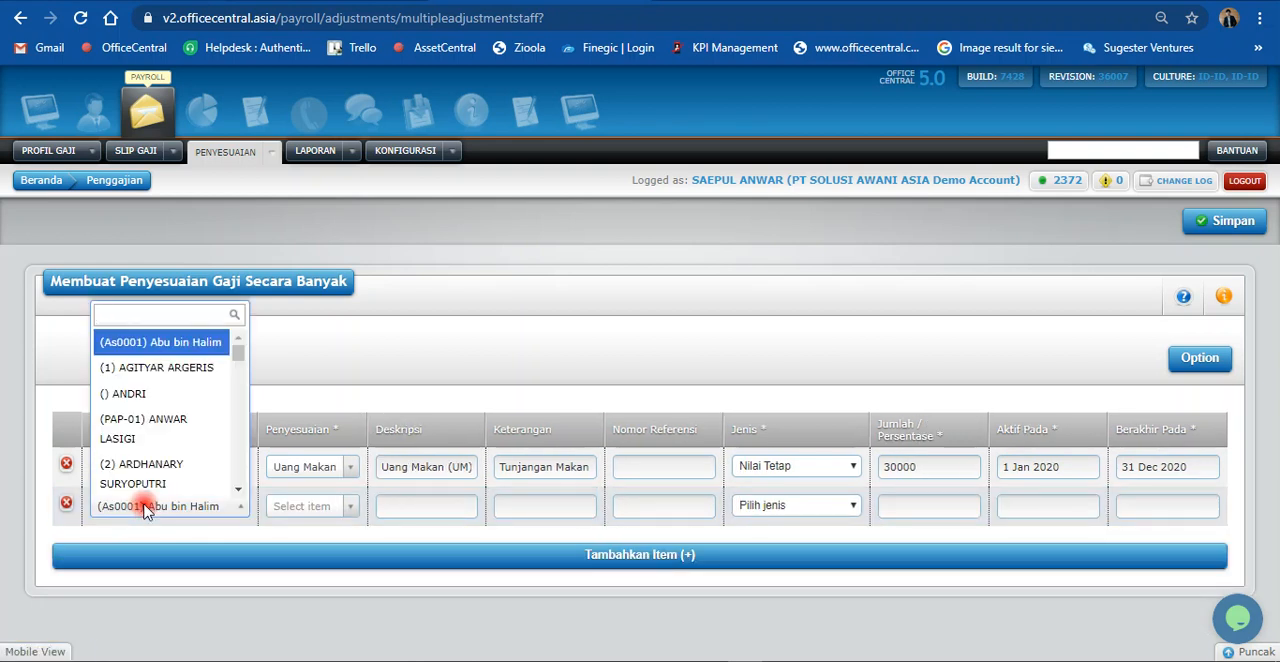
{"action": "type", "text": "and"}
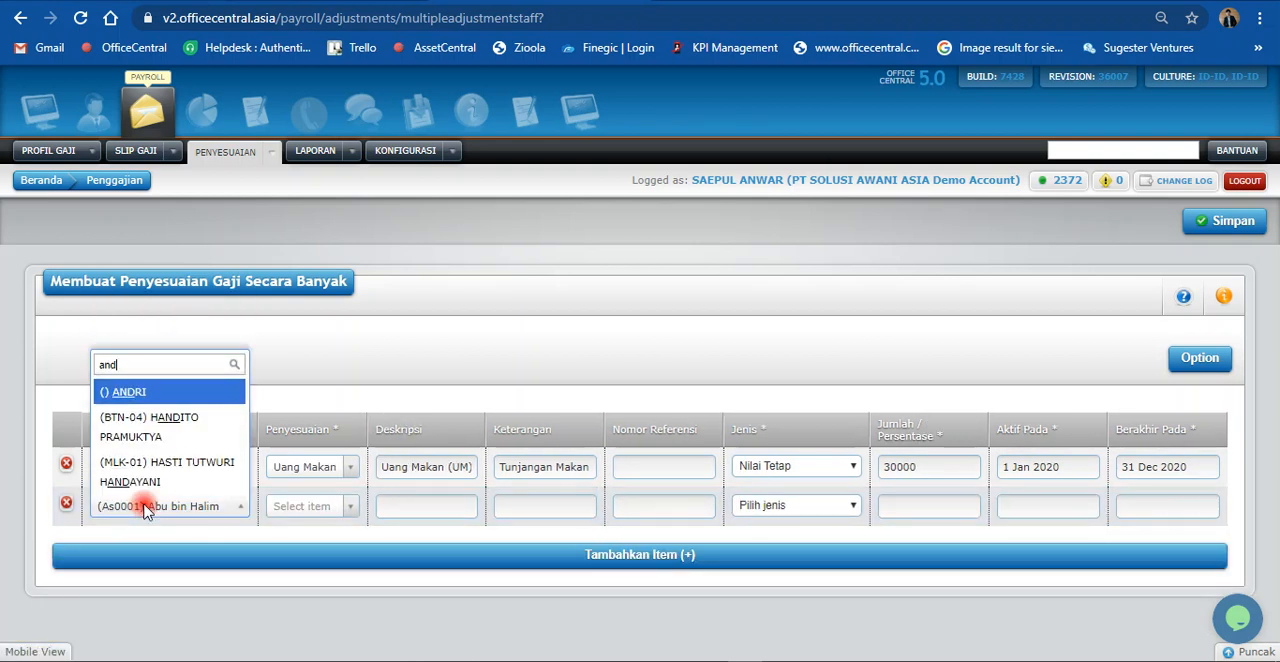
{"action": "left_click", "coordinate": [158, 394]}
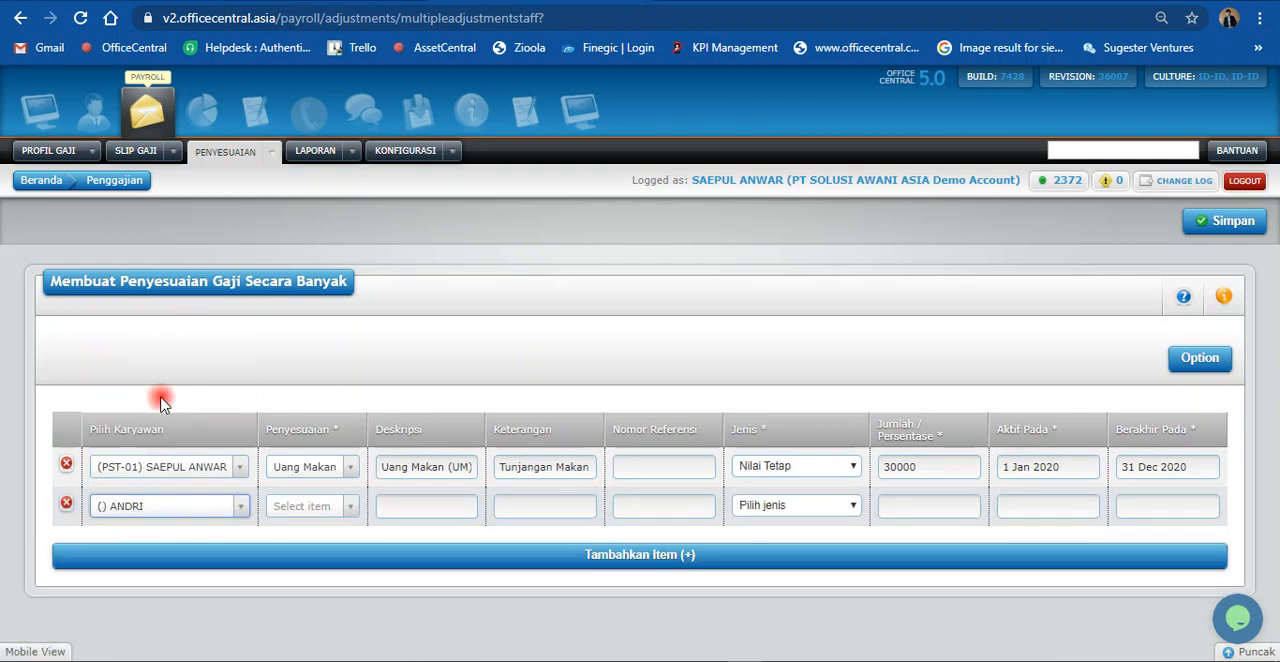
{"action": "left_click", "coordinate": [302, 513]}
{"action": "type", "text": "u"}
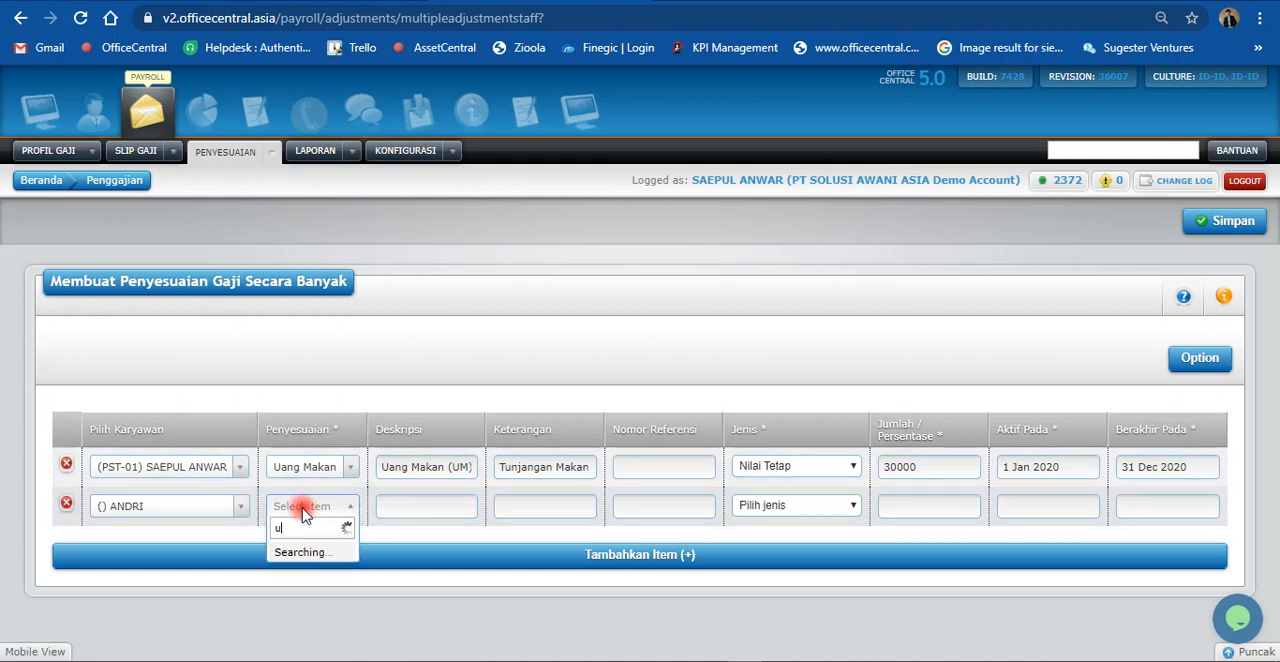
{"action": "type", "text": "a"}
{"action": "left_click", "coordinate": [301, 556]}
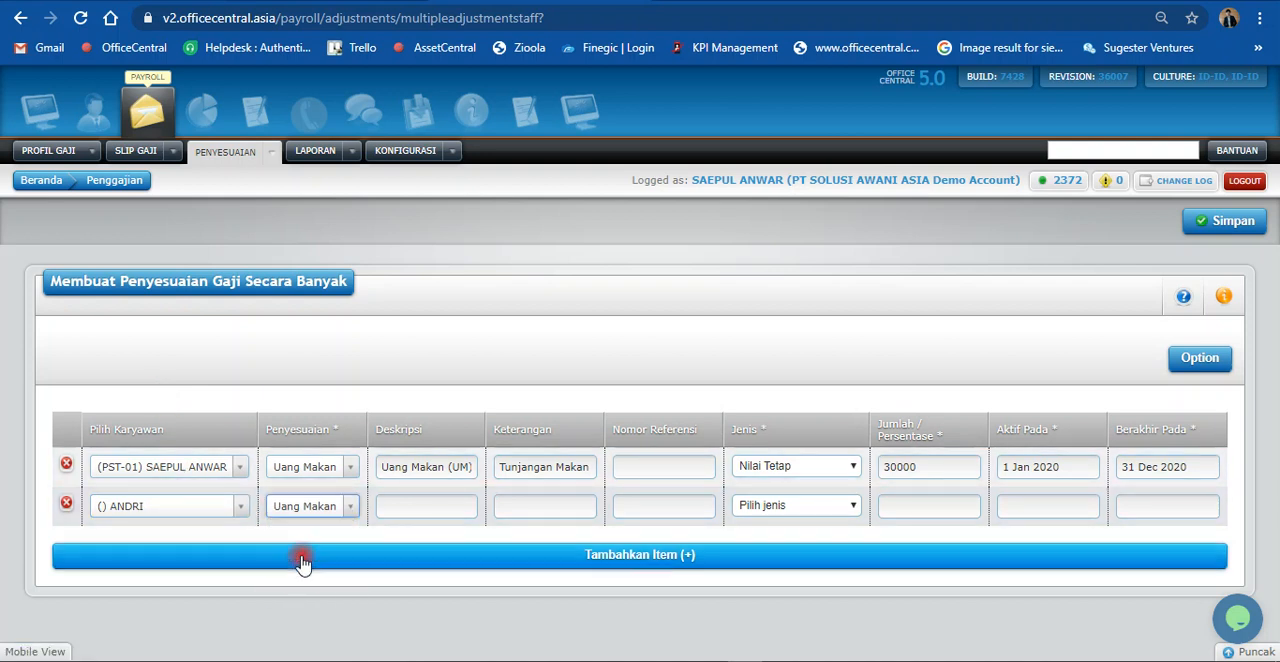
Step: Copy the Keterangan "Tunjangan Makan Harian" from the first row into the second row
{"action": "left_click", "coordinate": [533, 467]}
{"action": "key", "text": "ctrl+a"}
{"action": "left_click", "coordinate": [523, 507]}
{"action": "type", "text": "Tunjangan Makan Harian"}
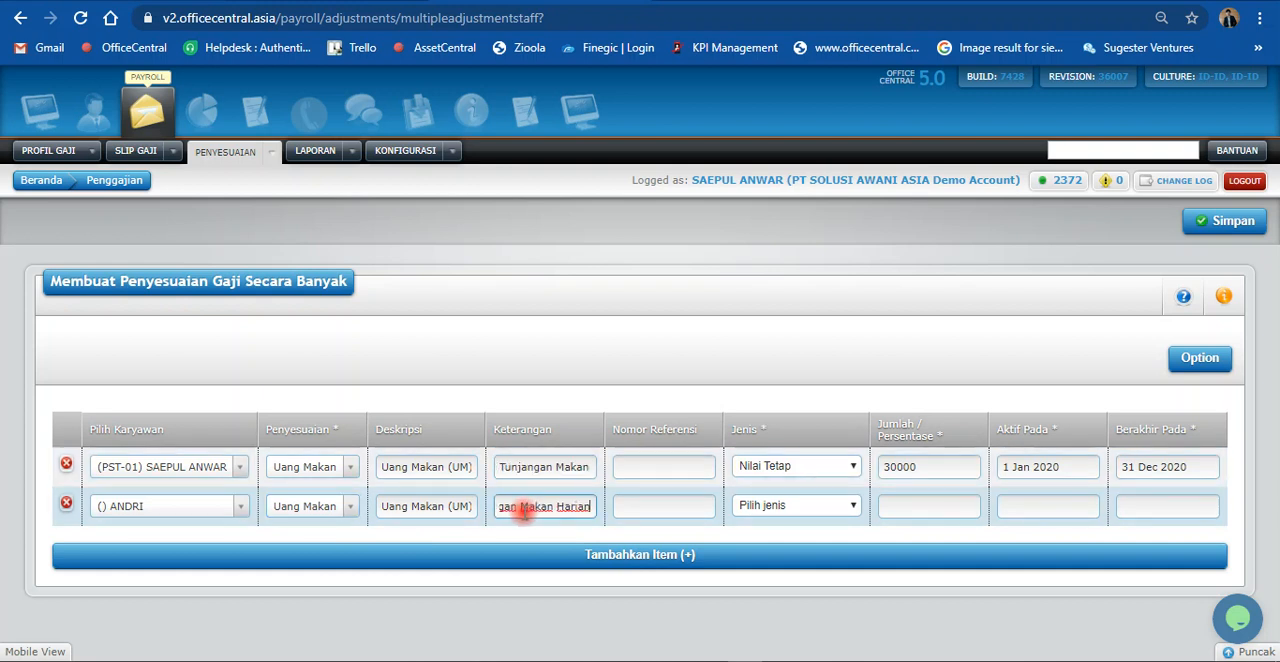
Step: Set the second row's Jenis to Nilai Tetap and its Jumlah / Persentase to 15000
{"action": "left_click", "coordinate": [850, 505]}
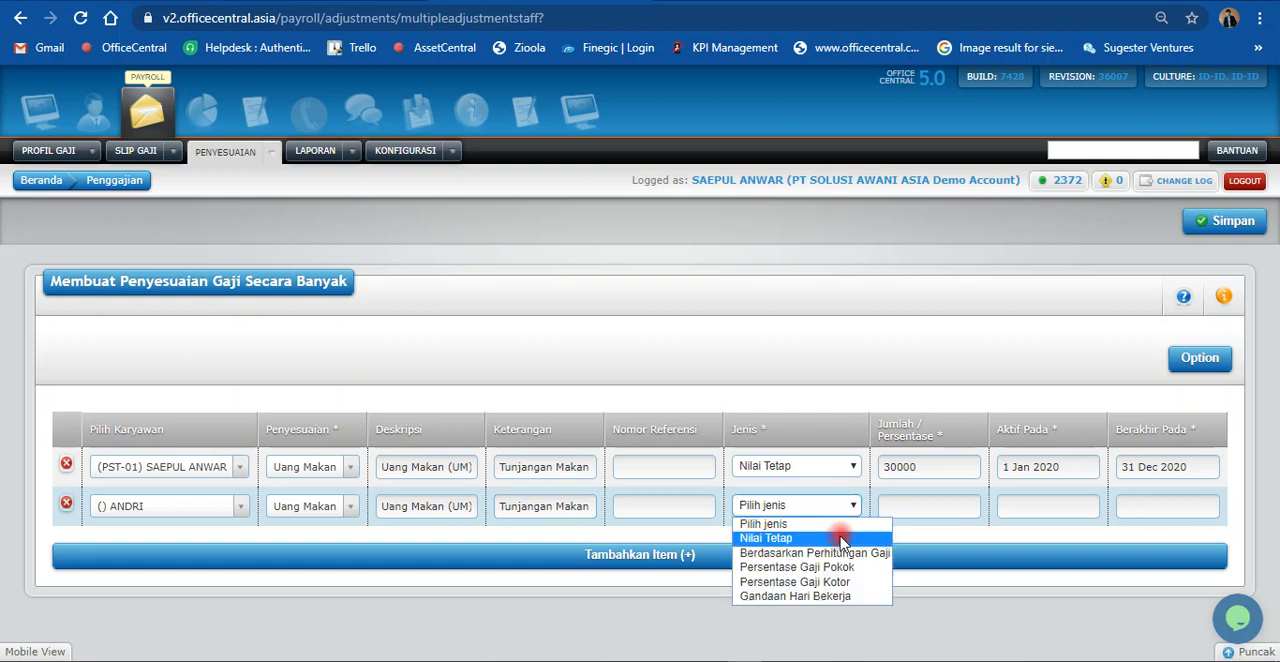
{"action": "left_click", "coordinate": [843, 541]}
{"action": "left_click", "coordinate": [898, 504]}
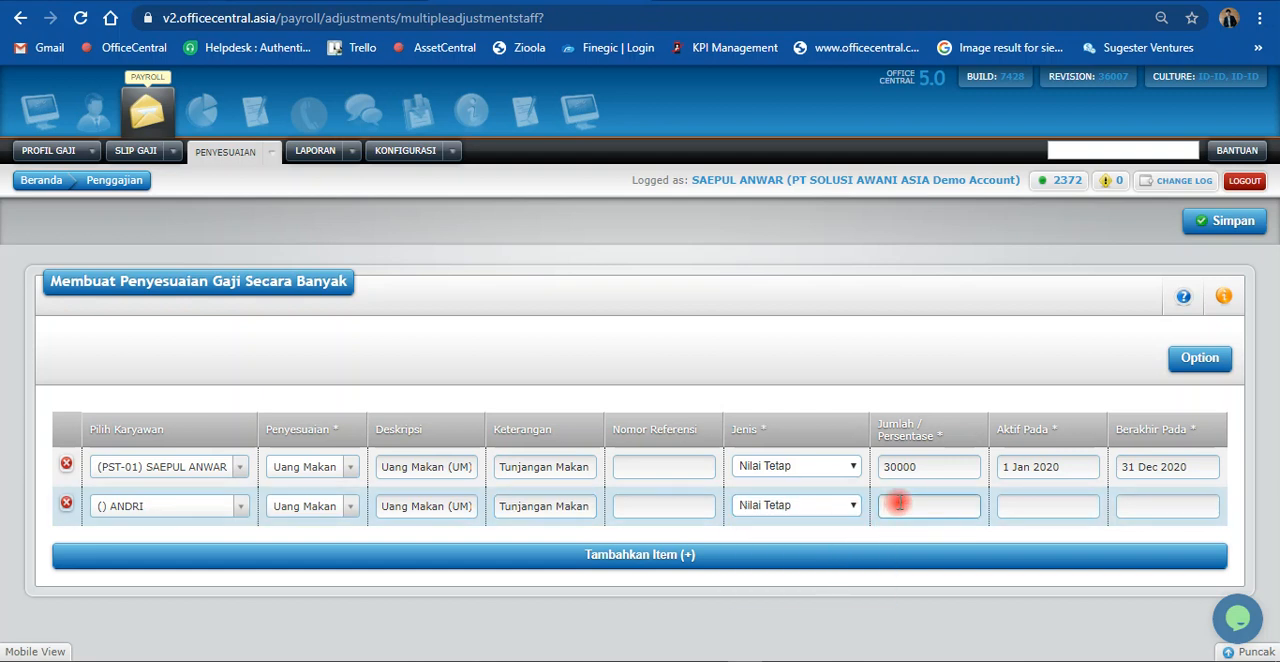
{"action": "type", "text": "15000"}
Step: Make the second row's adjustment active from 1 Jan 2020 and end on 31 Dec 2020
{"action": "left_click", "coordinate": [1037, 506]}
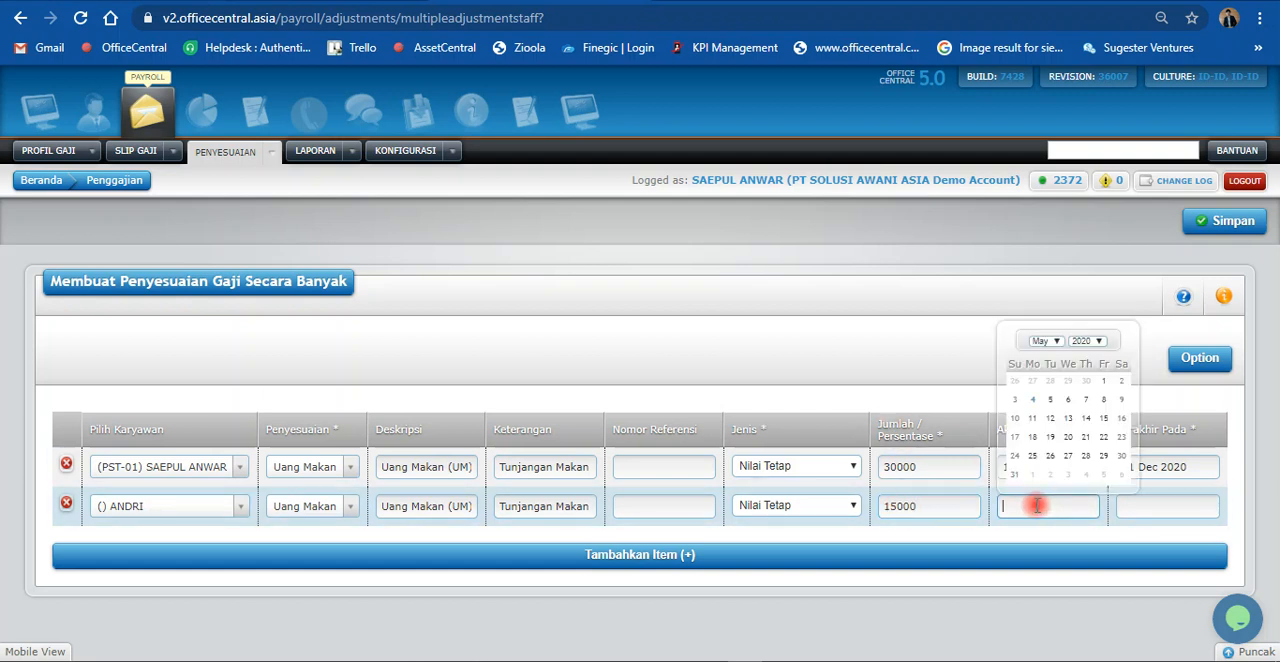
{"action": "left_click", "coordinate": [1045, 341]}
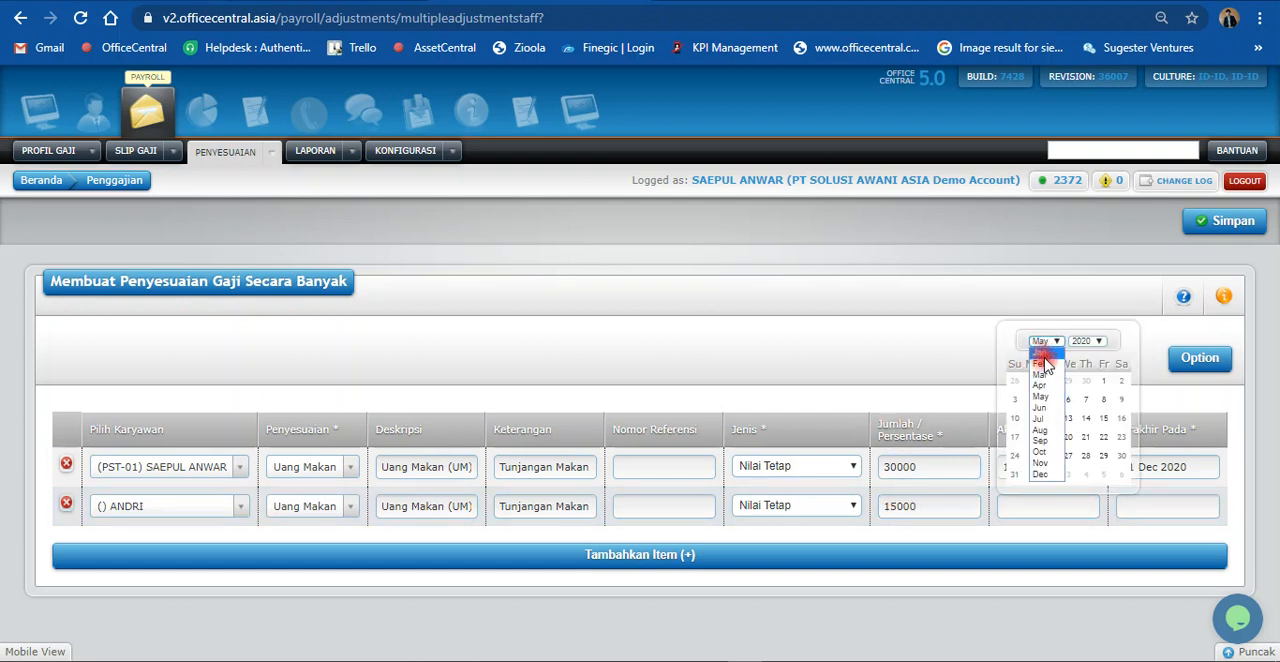
{"action": "left_click", "coordinate": [1044, 354]}
{"action": "left_click", "coordinate": [1064, 380]}
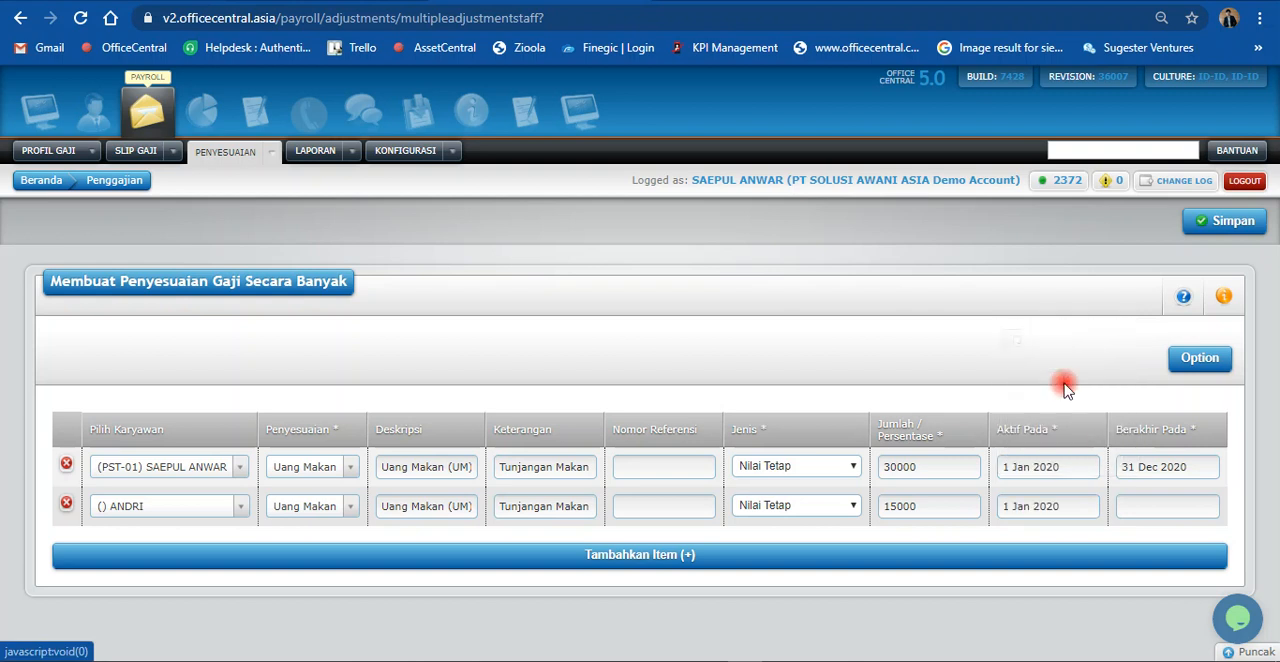
{"action": "left_click", "coordinate": [1157, 508]}
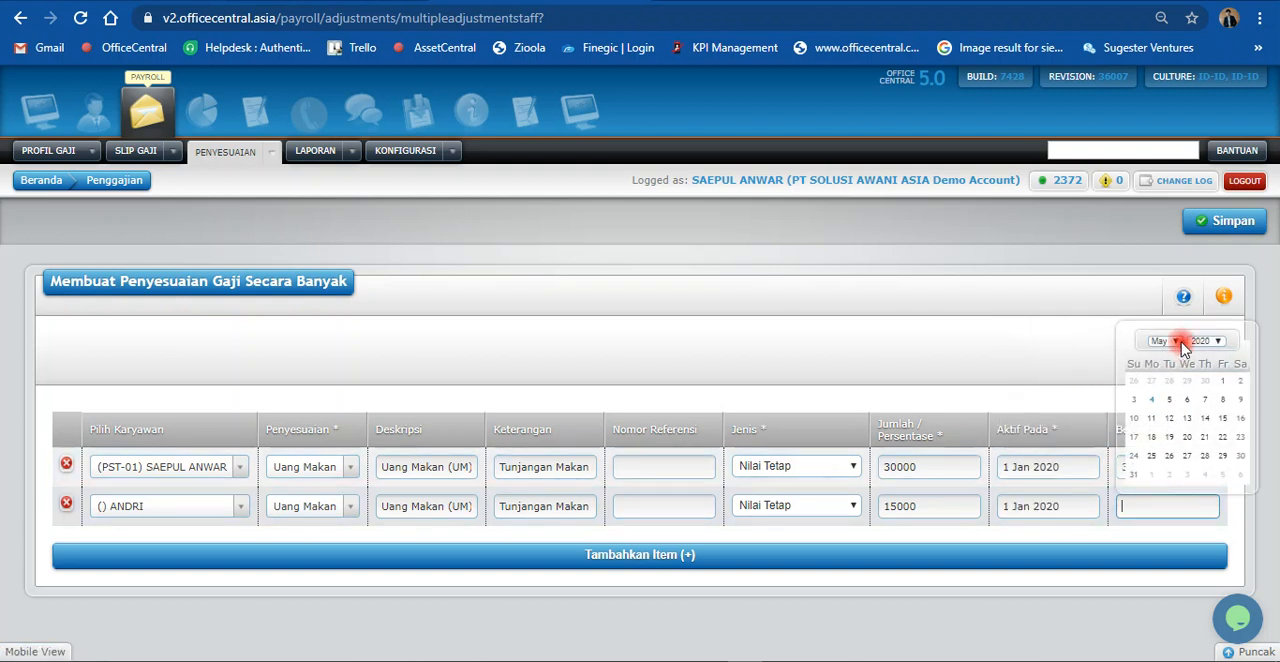
{"action": "left_click", "coordinate": [1178, 342]}
{"action": "left_click", "coordinate": [1162, 485]}
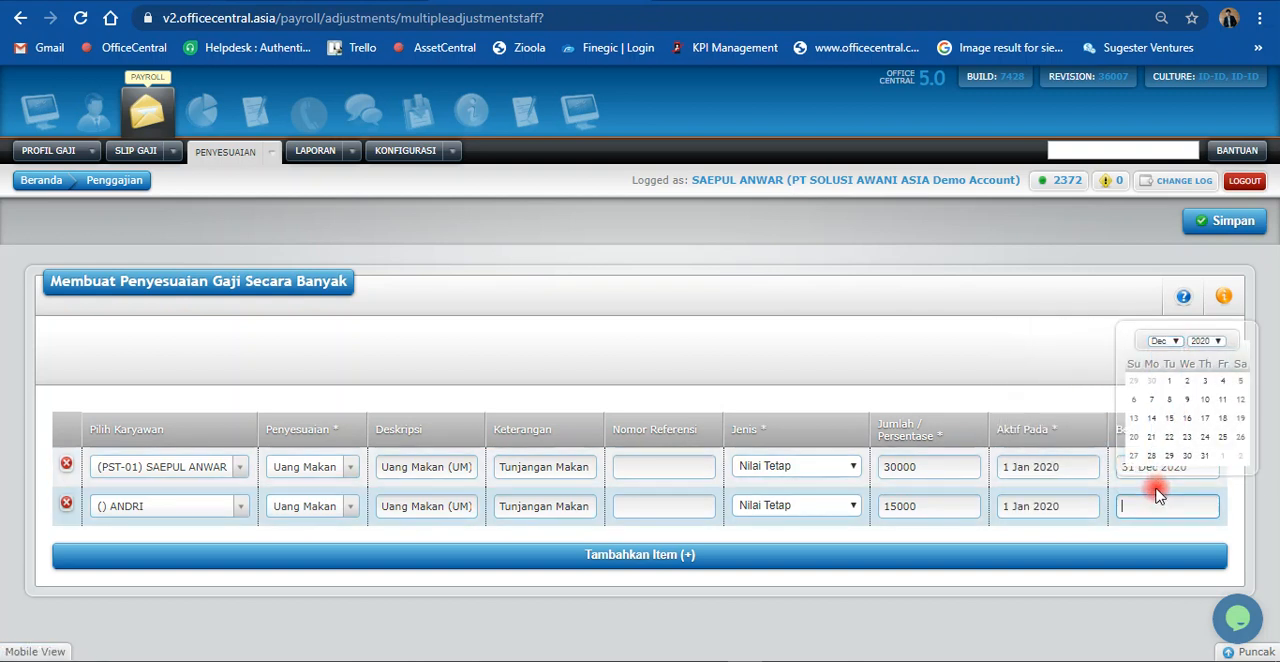
{"action": "left_click", "coordinate": [1208, 460]}
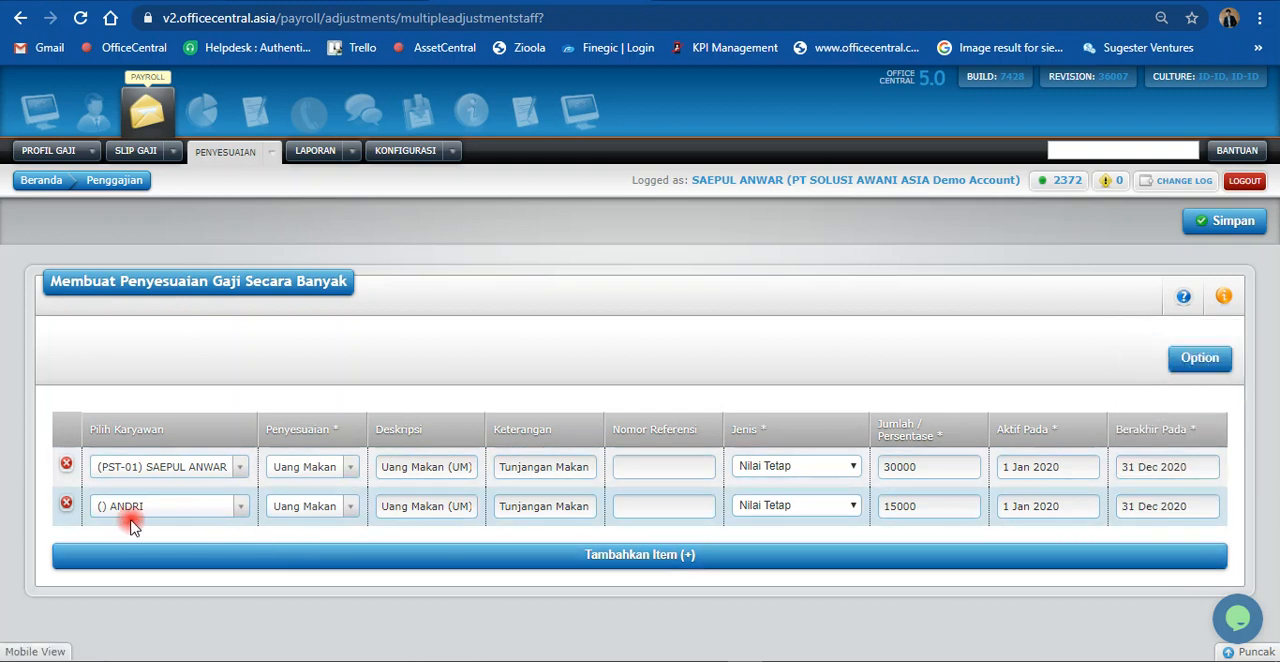
Step: Add a third adjustment row for the same employee as the second row, with Cicilan Pinjaman as the Penyesuaian
{"action": "left_click", "coordinate": [109, 556]}
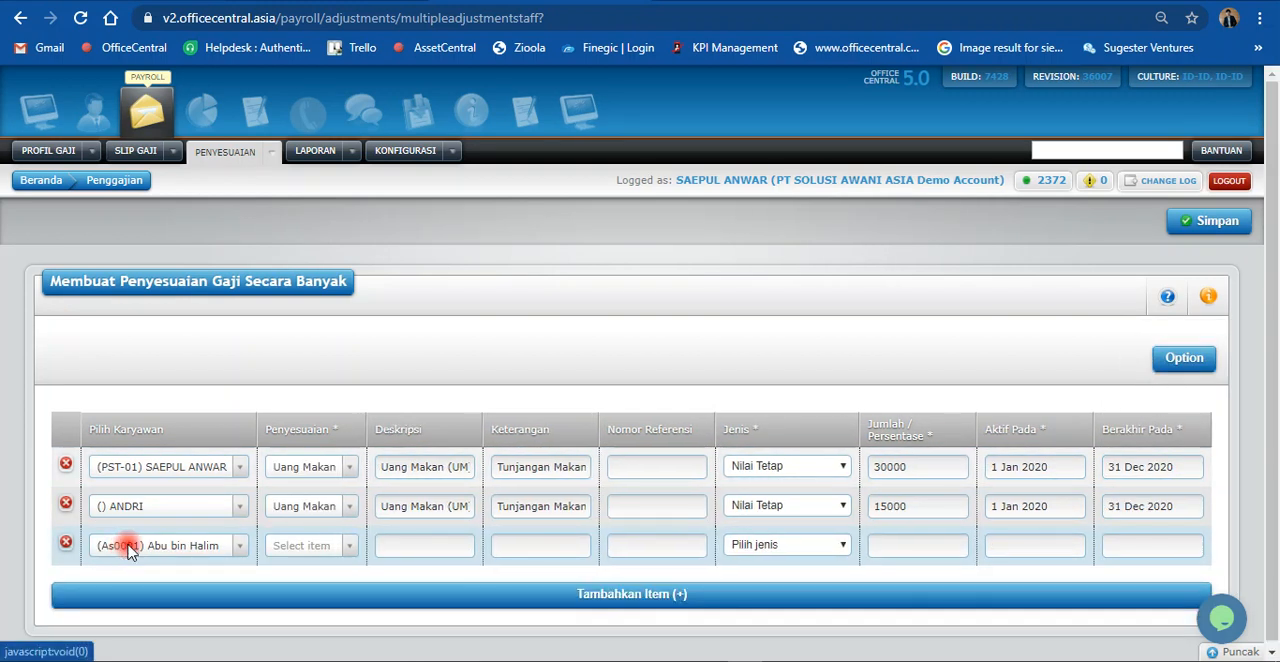
{"action": "left_click", "coordinate": [127, 552]}
{"action": "type", "text": "and"}
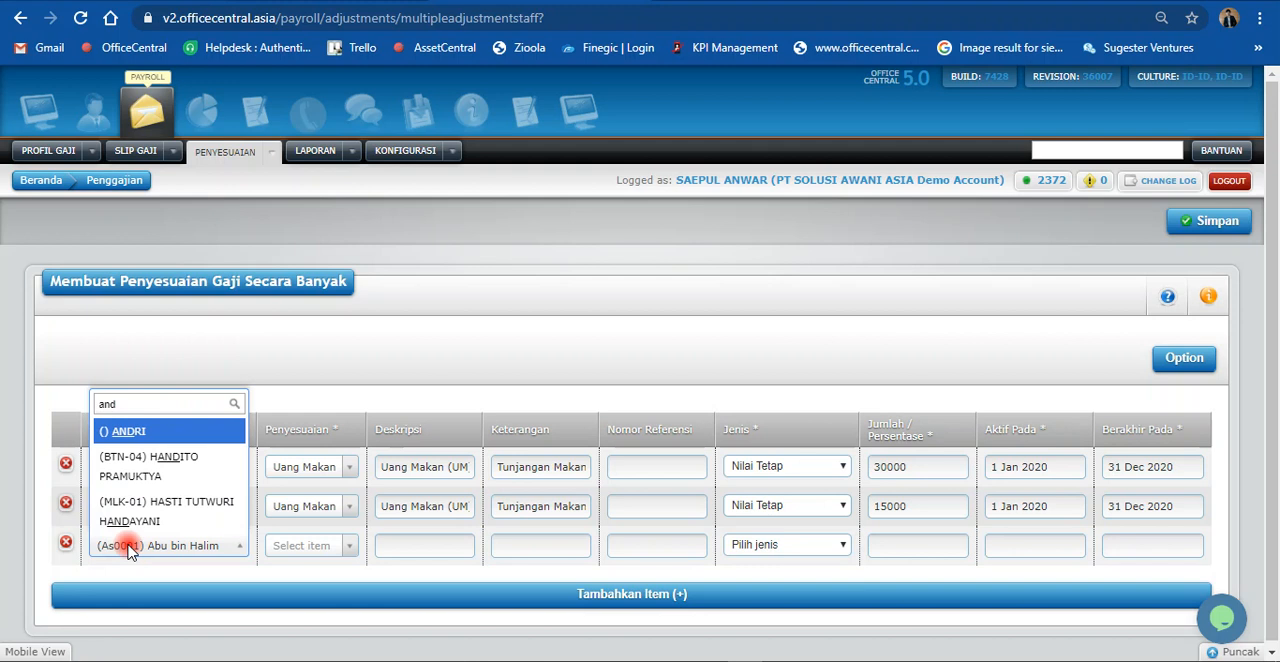
{"action": "left_click", "coordinate": [150, 430]}
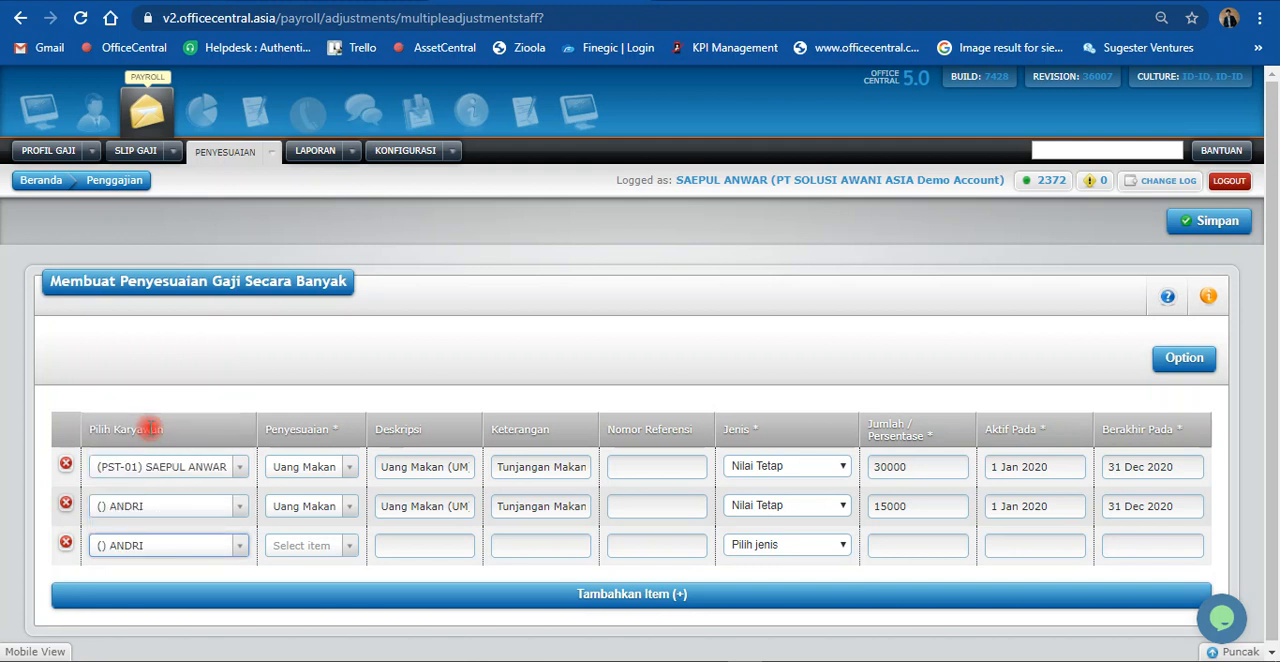
{"action": "left_click", "coordinate": [313, 546]}
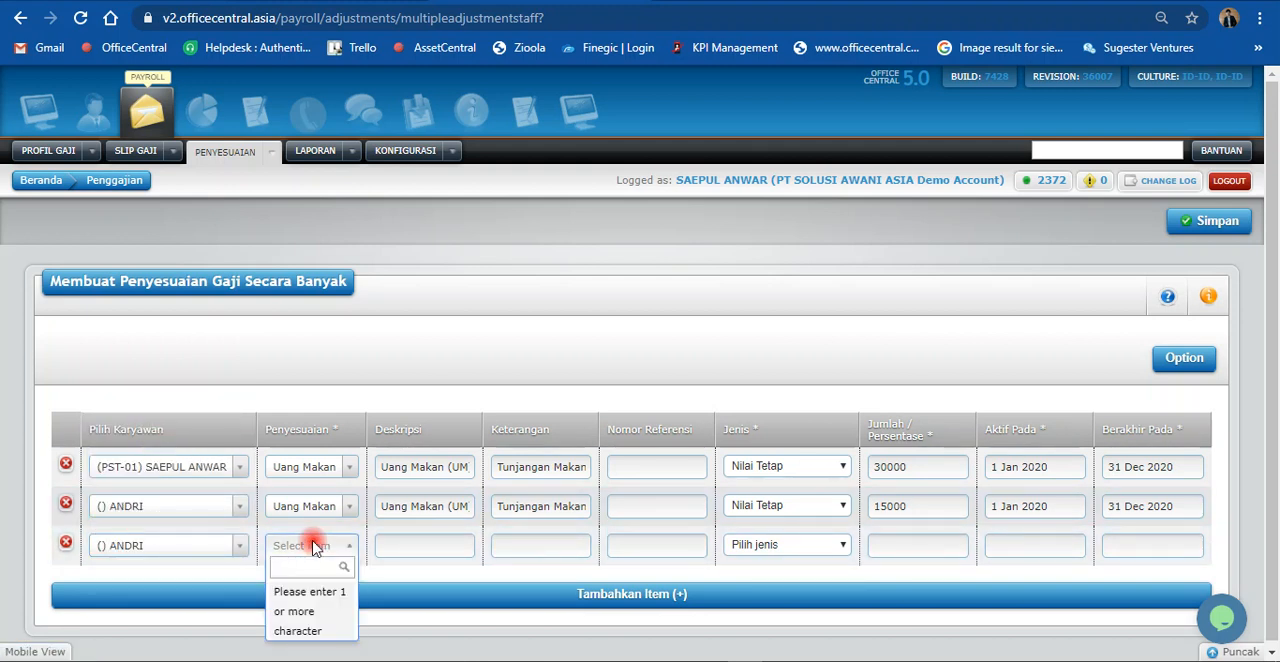
{"action": "type", "text": "ci"}
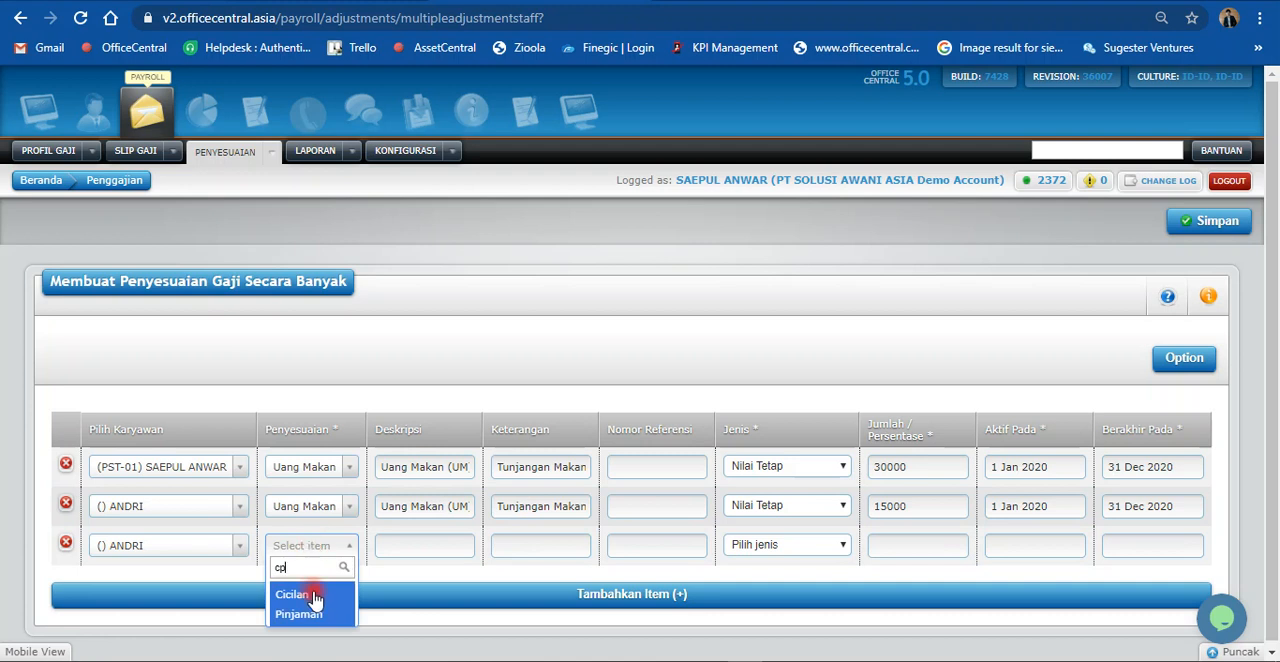
{"action": "left_click", "coordinate": [316, 600]}
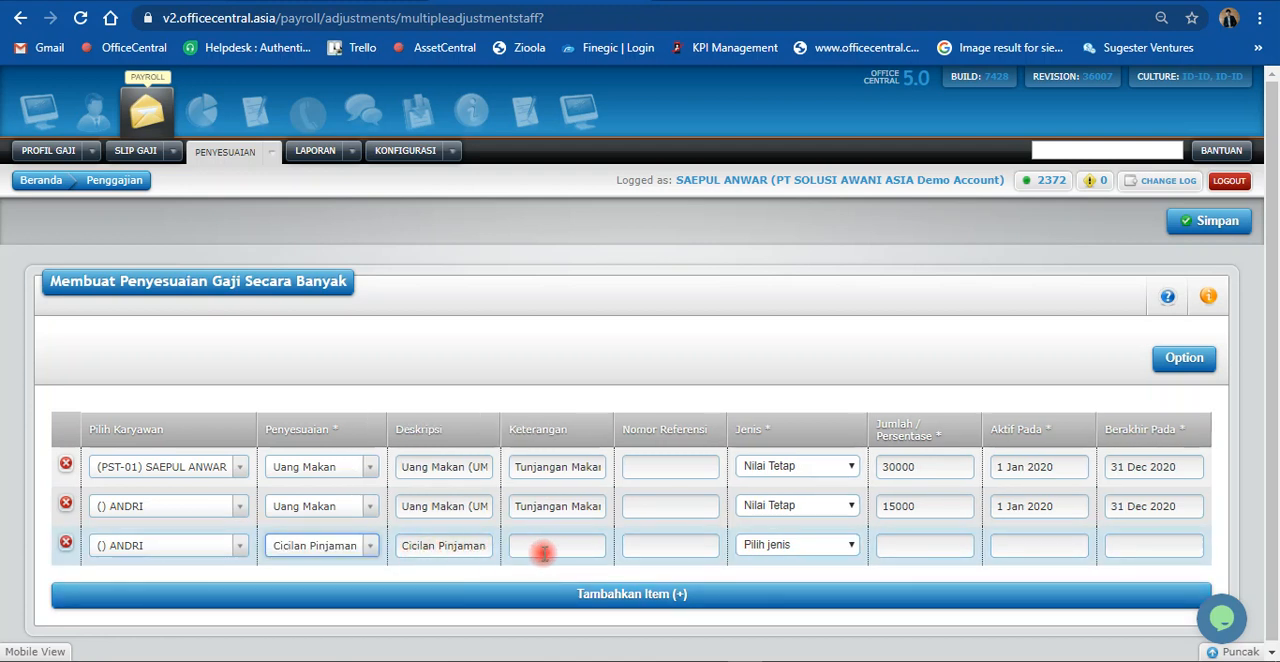
Step: Set the third row's Jenis to Nilai Tetap and its Jumlah / Persentase to 50000
{"action": "left_click", "coordinate": [790, 552]}
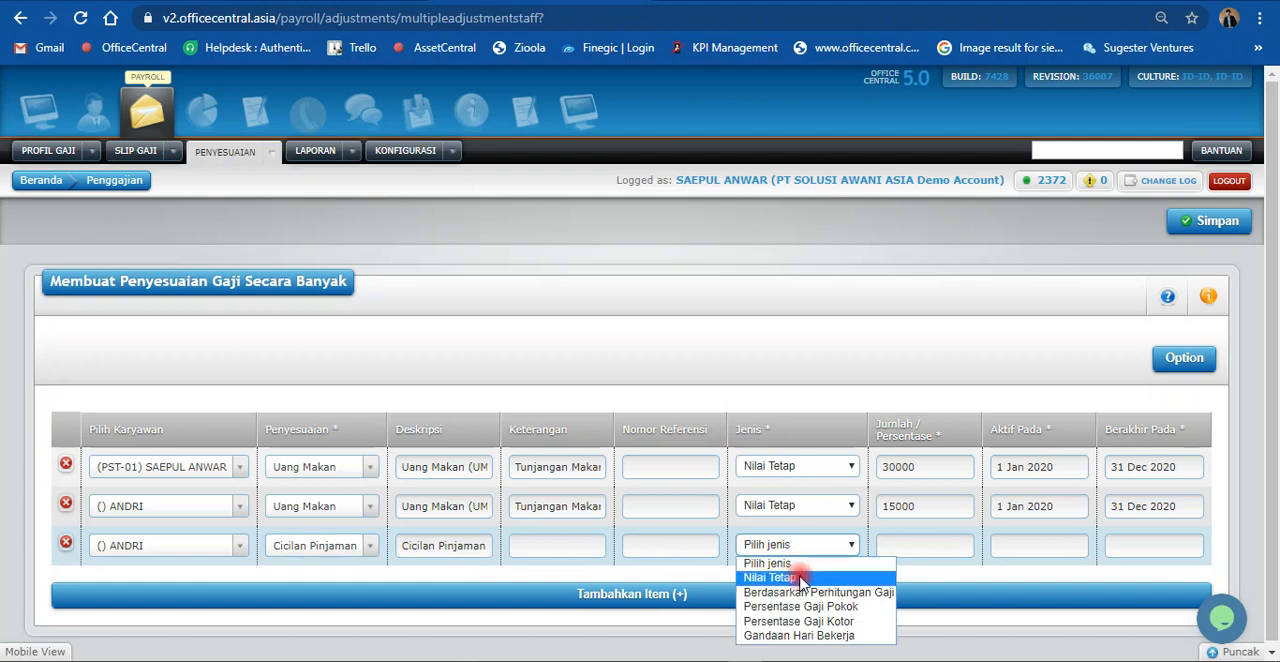
{"action": "left_click", "coordinate": [800, 577]}
{"action": "left_click", "coordinate": [901, 546]}
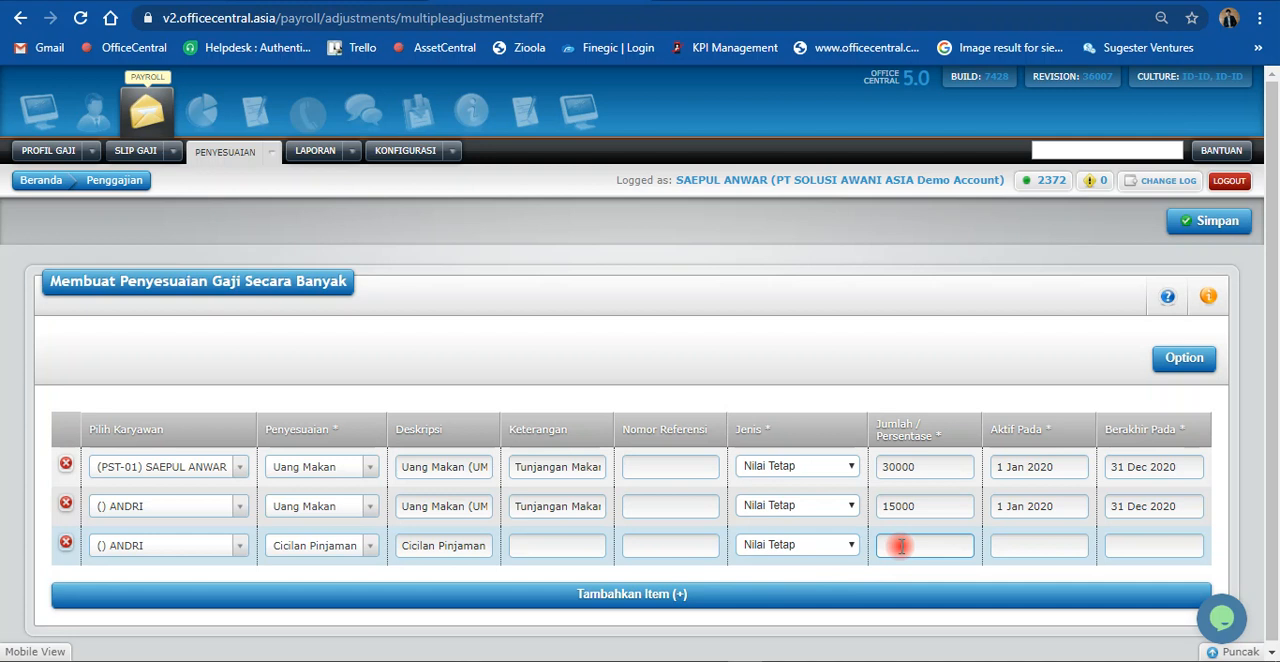
{"action": "type", "text": "50000"}
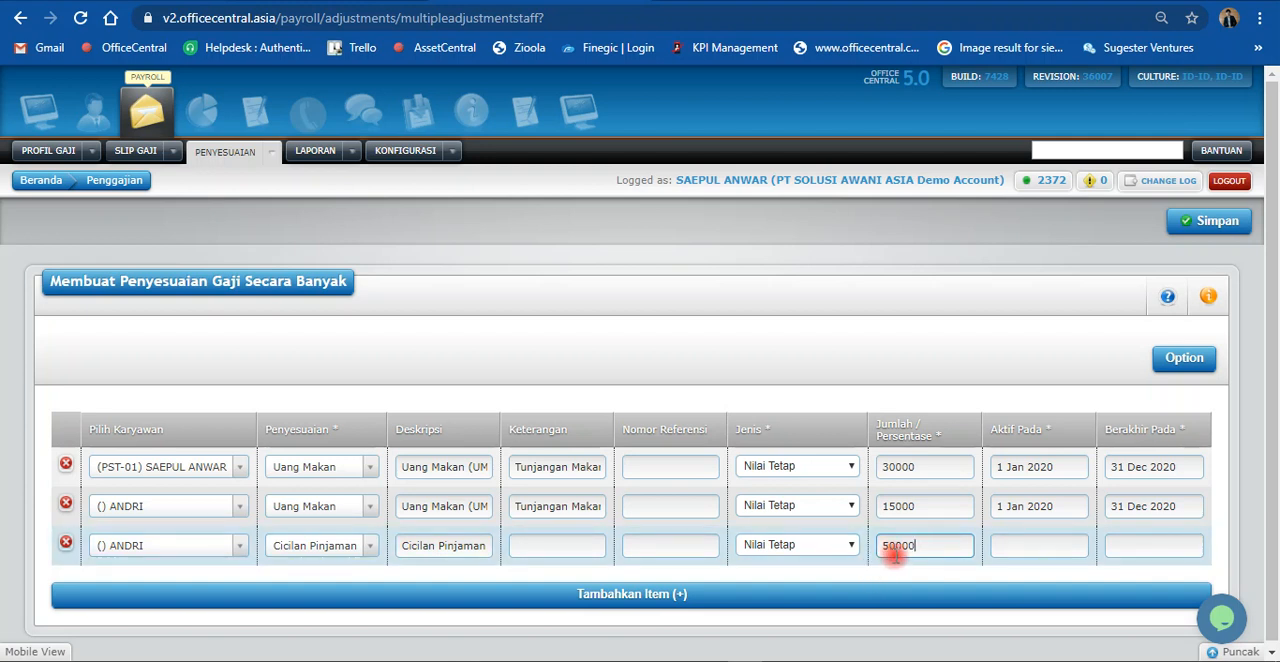
Step: Make the Cicilan Pinjaman adjustment active from 1 Jan 2020 and end on 31 Dec 2020
{"action": "left_click", "coordinate": [997, 545]}
{"action": "left_click", "coordinate": [1040, 379]}
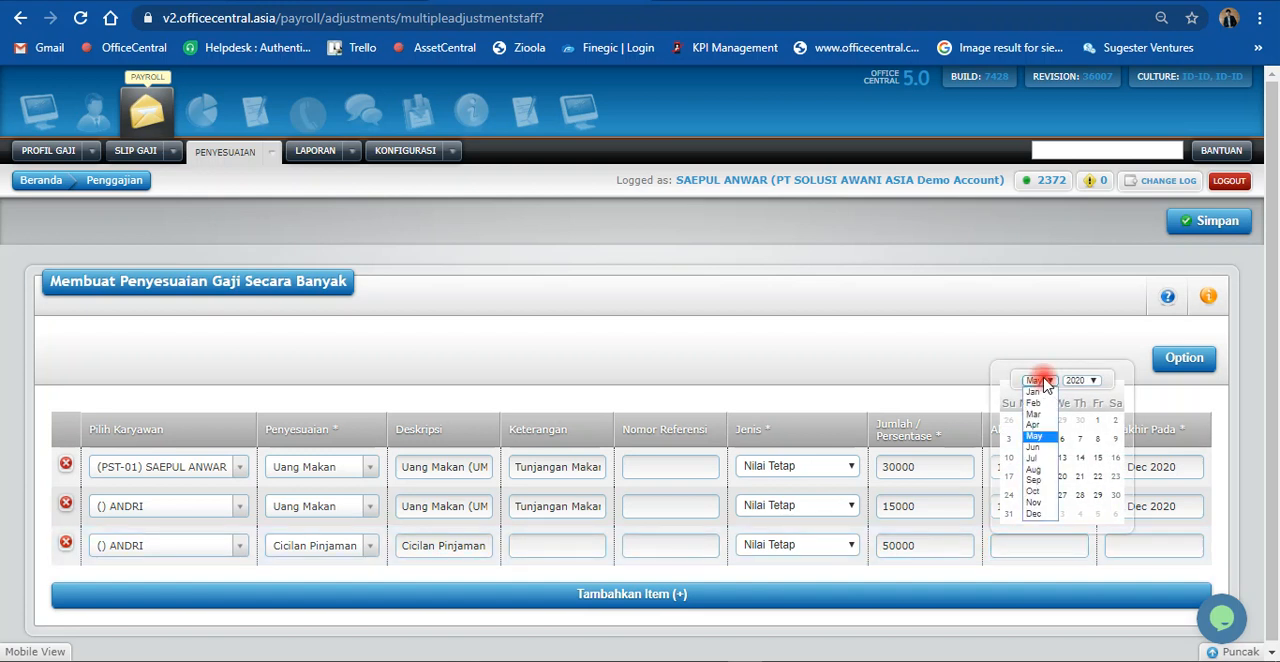
{"action": "left_click", "coordinate": [1036, 392]}
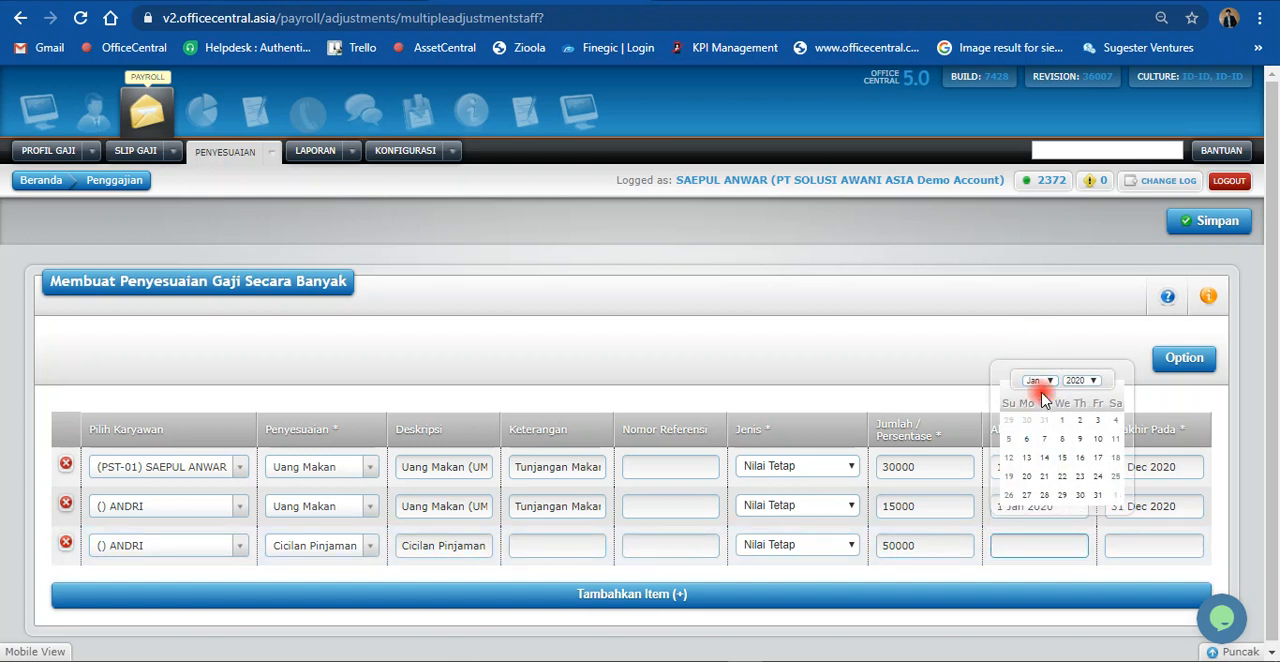
{"action": "left_click", "coordinate": [1062, 420]}
{"action": "left_click", "coordinate": [1110, 544]}
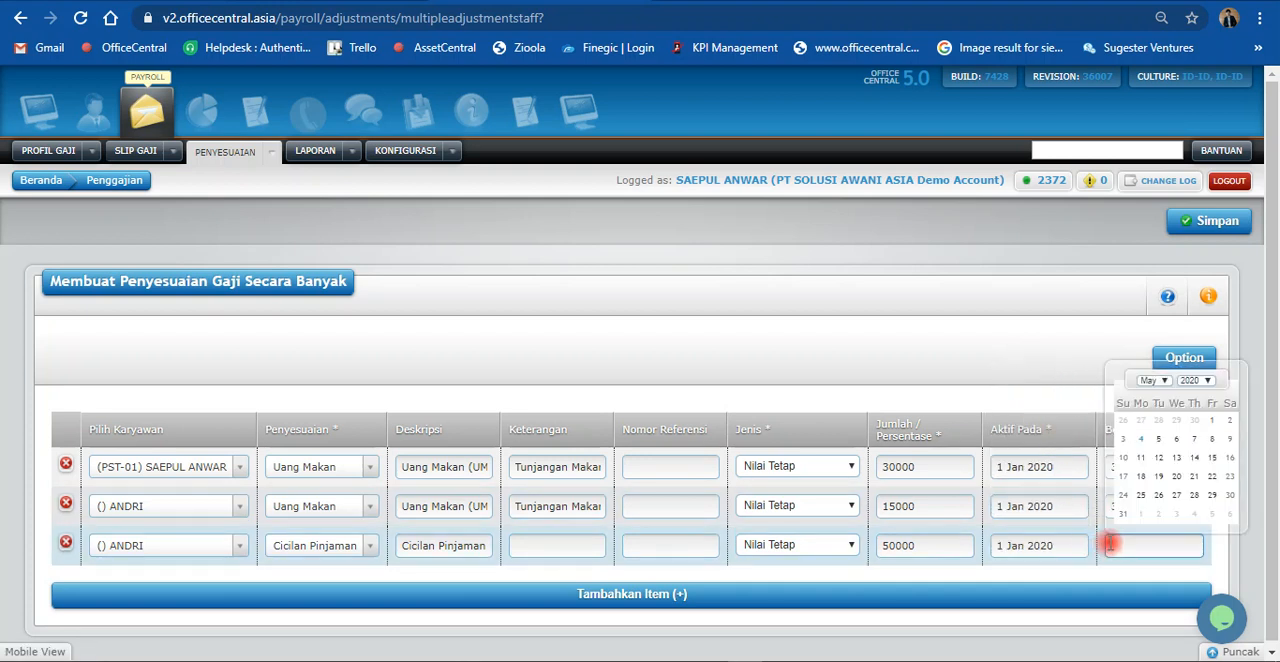
{"action": "left_click", "coordinate": [1157, 380]}
{"action": "left_click", "coordinate": [1152, 513]}
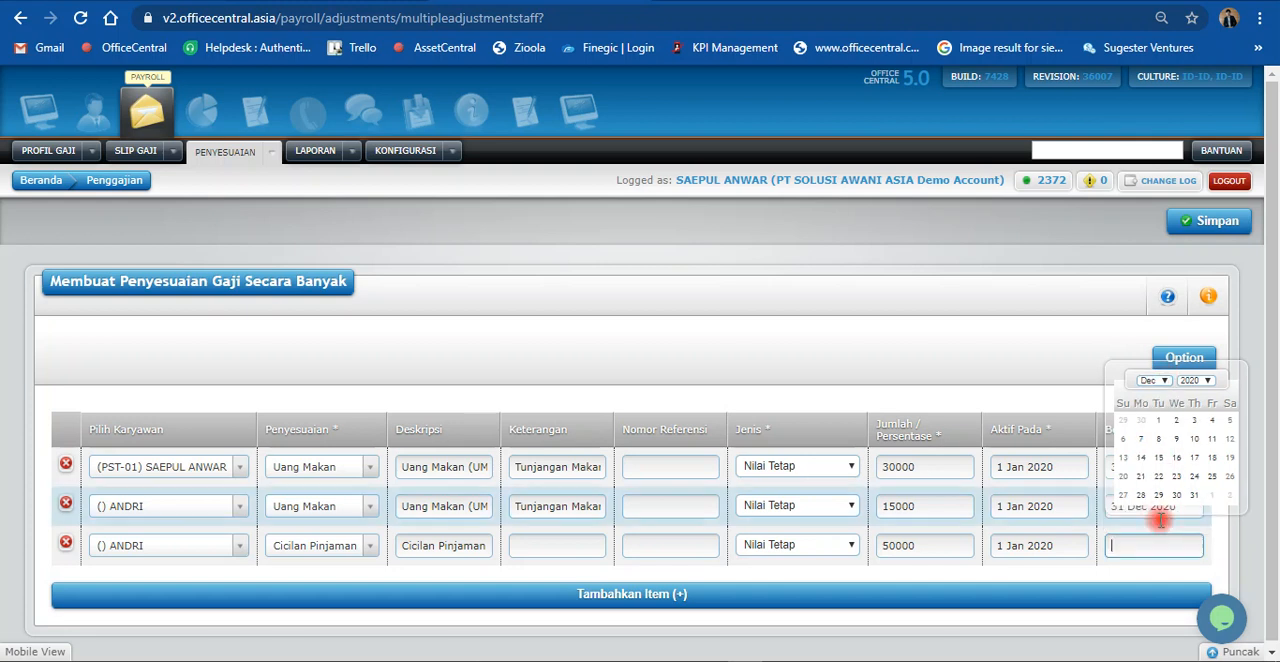
{"action": "left_click", "coordinate": [1191, 498]}
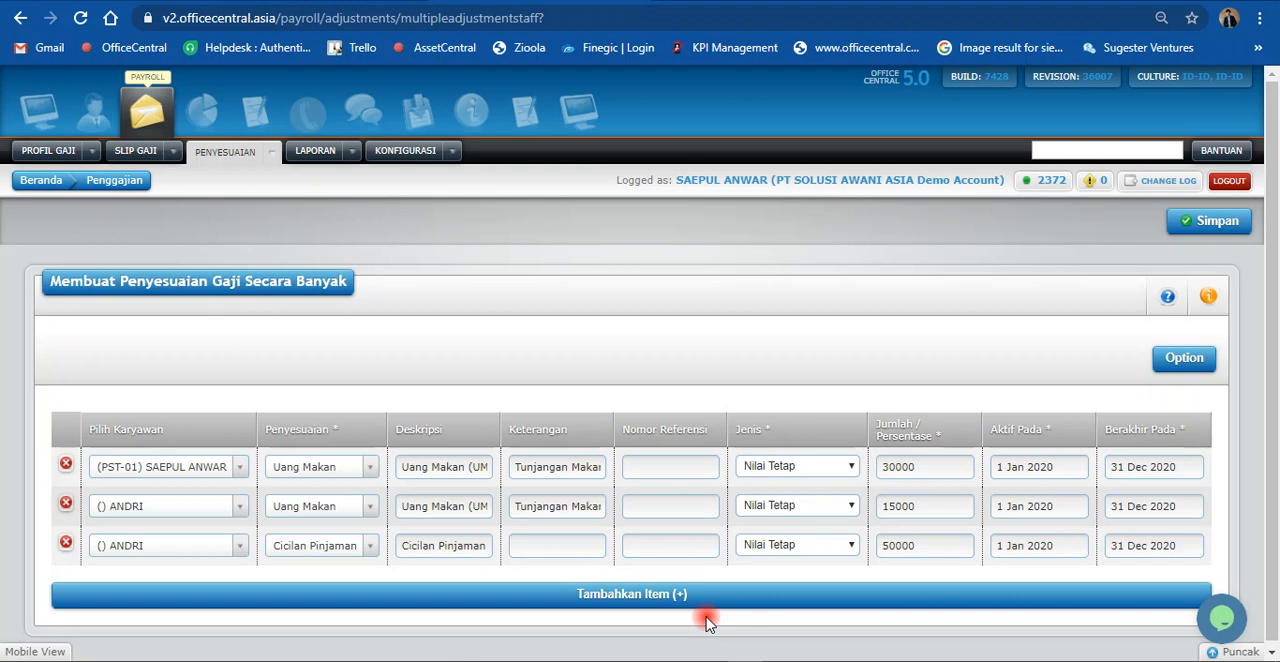
{"action": "left_click_drag", "start_coordinate": [895, 549], "coordinate": [882, 552]}
{"action": "left_click", "coordinate": [880, 571]}
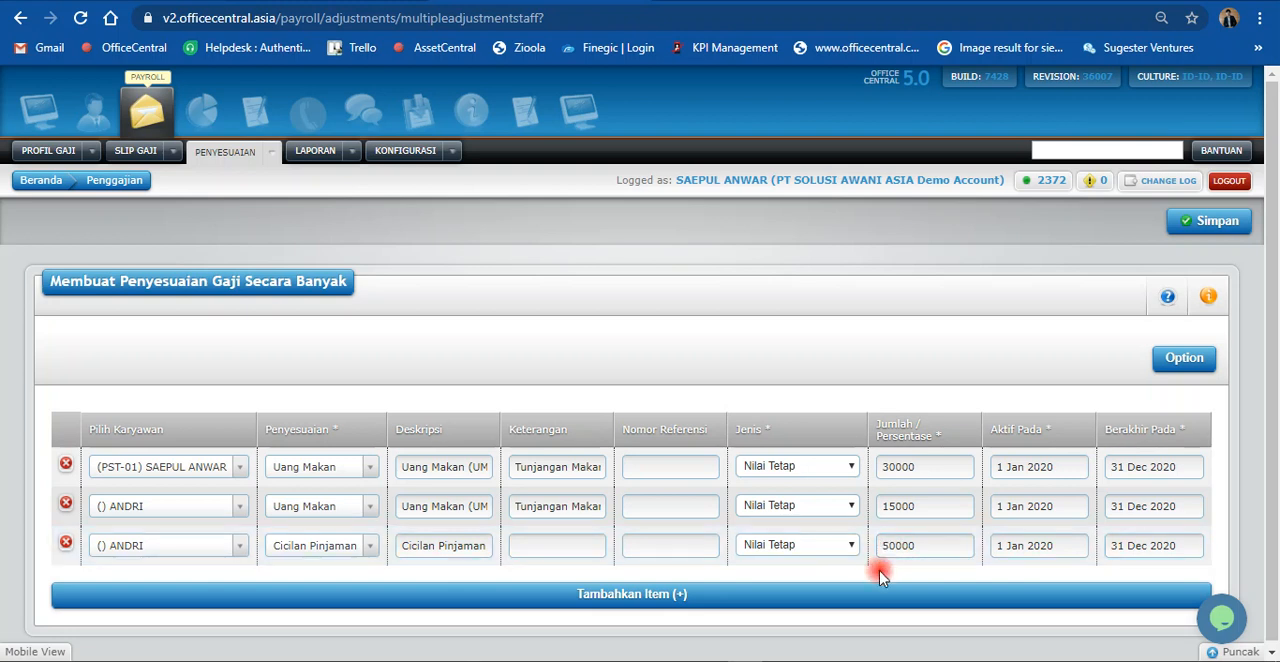
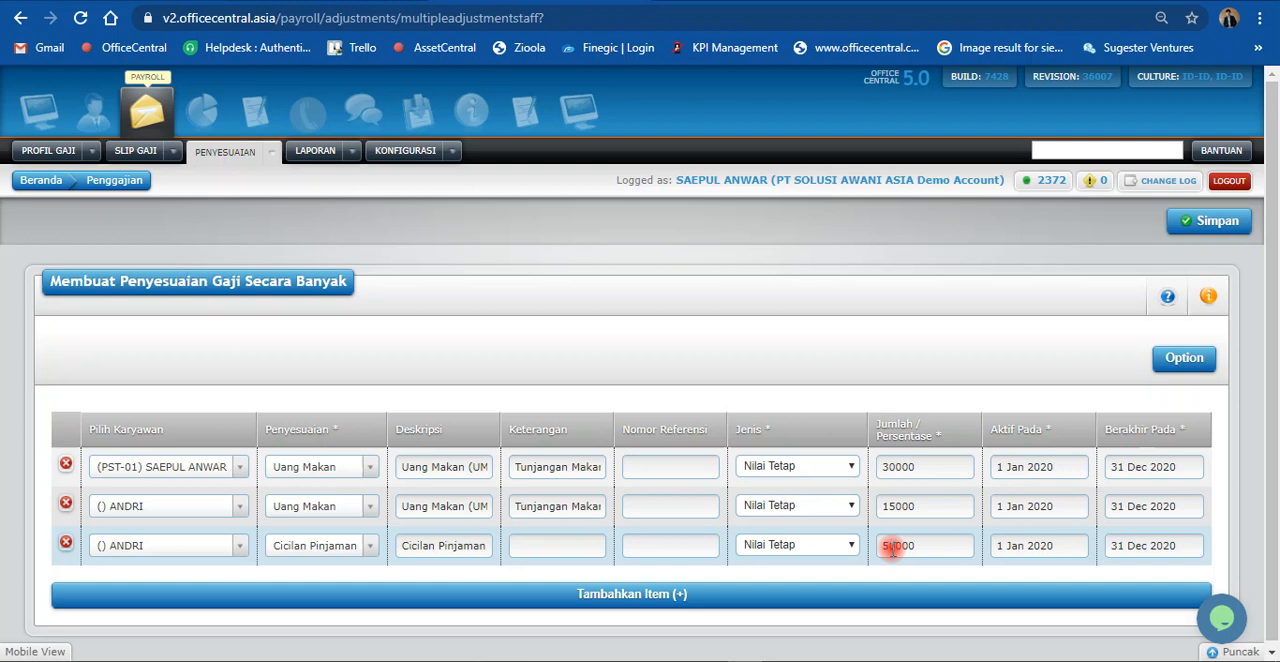
Step: Set the Cicilan Pinjaman row's Jumlah / Persentase to 25000 and save the bulk salary adjustments
{"action": "left_click_drag", "start_coordinate": [895, 547], "coordinate": [865, 543]}
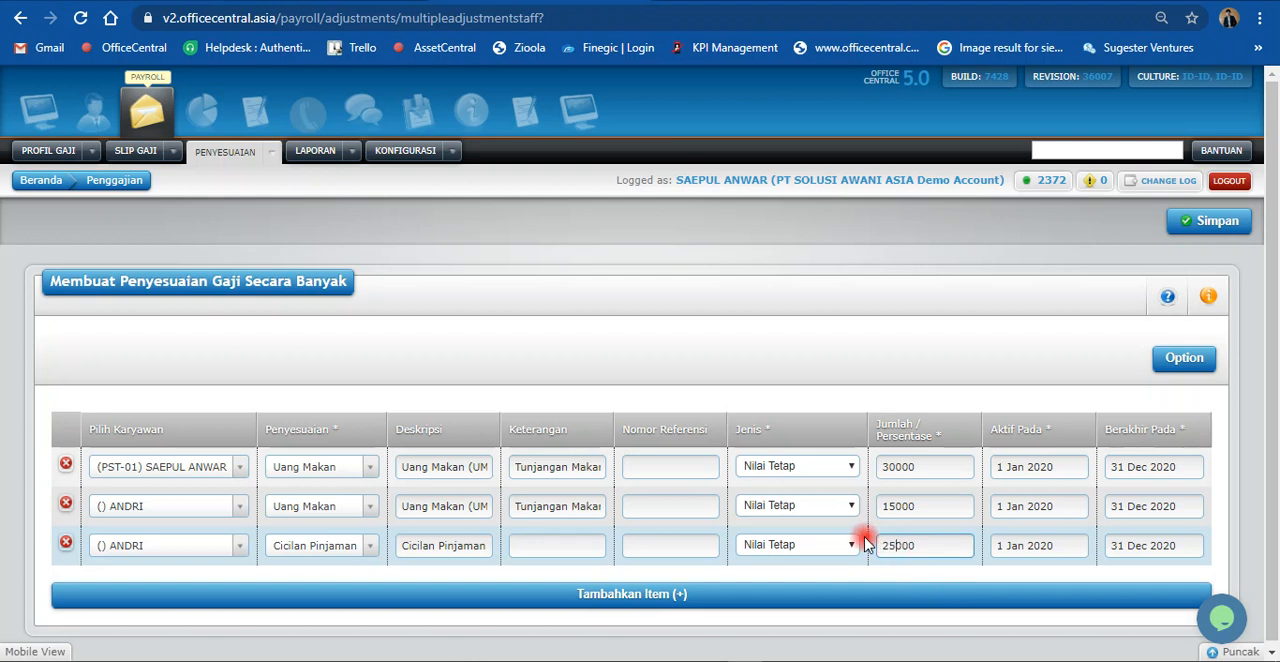
{"action": "left_click", "coordinate": [903, 363]}
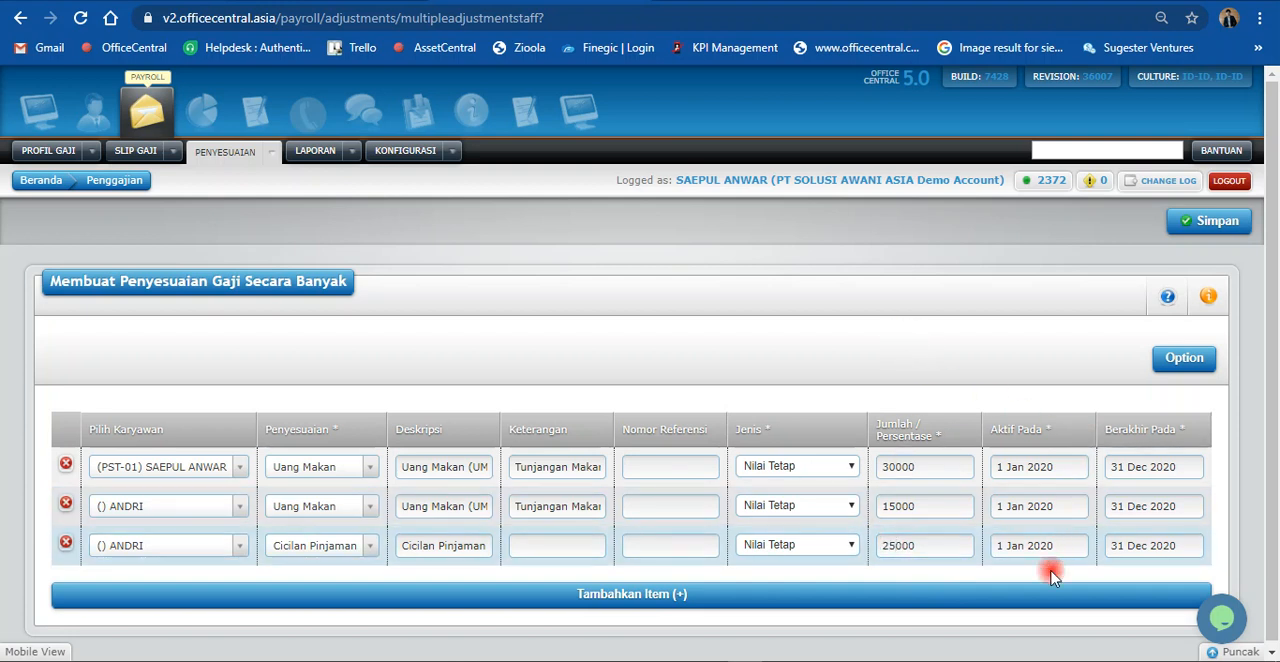
{"action": "left_click", "coordinate": [1213, 224]}
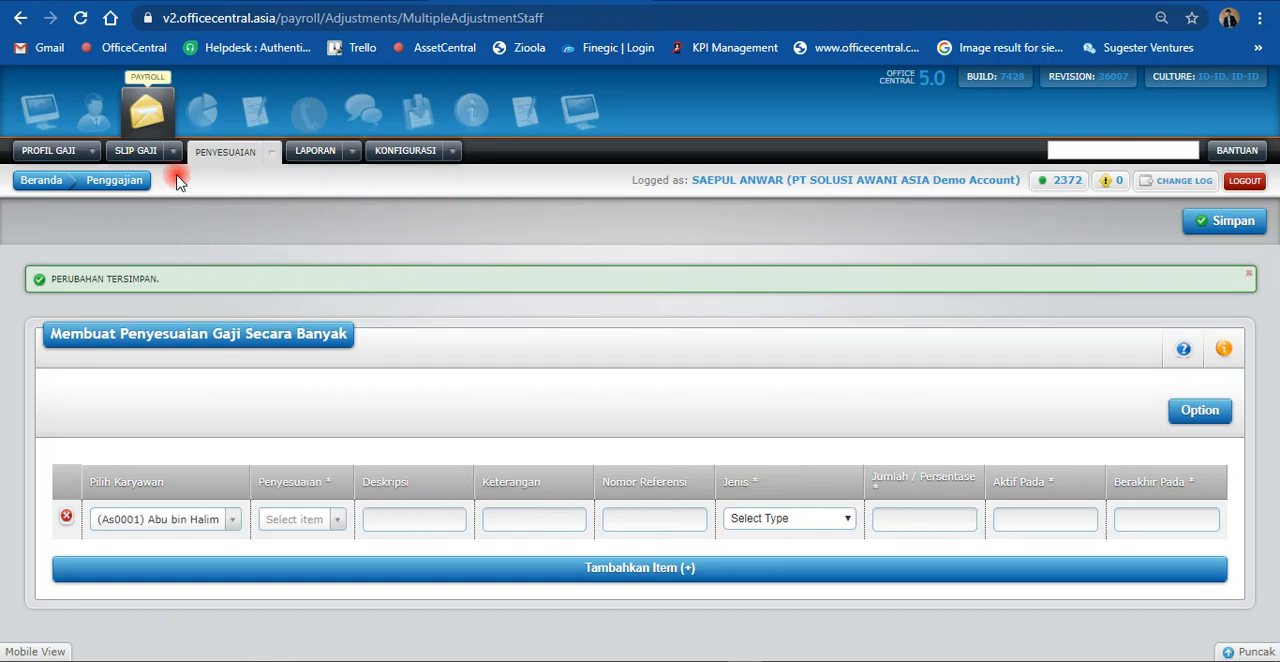
Step: Open the list of salary adjustments and review the newly saved Uang Makan and Cicilan Pinjaman entries
{"action": "left_click", "coordinate": [249, 164]}
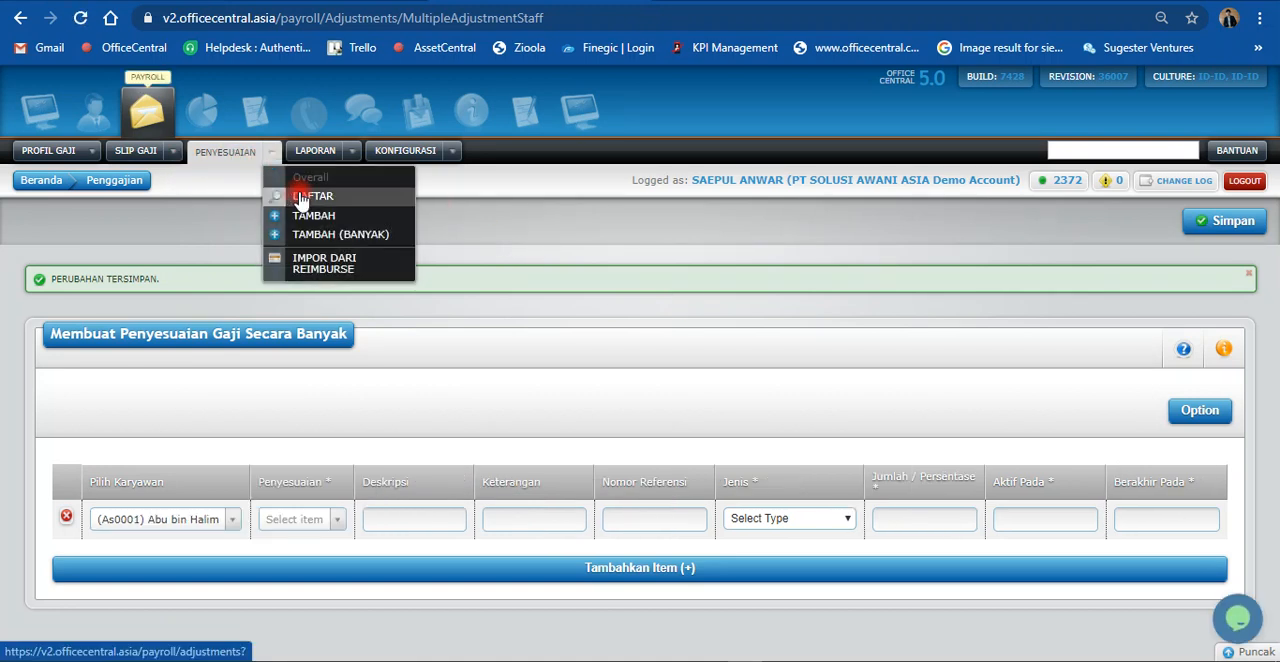
{"action": "left_click", "coordinate": [300, 197]}
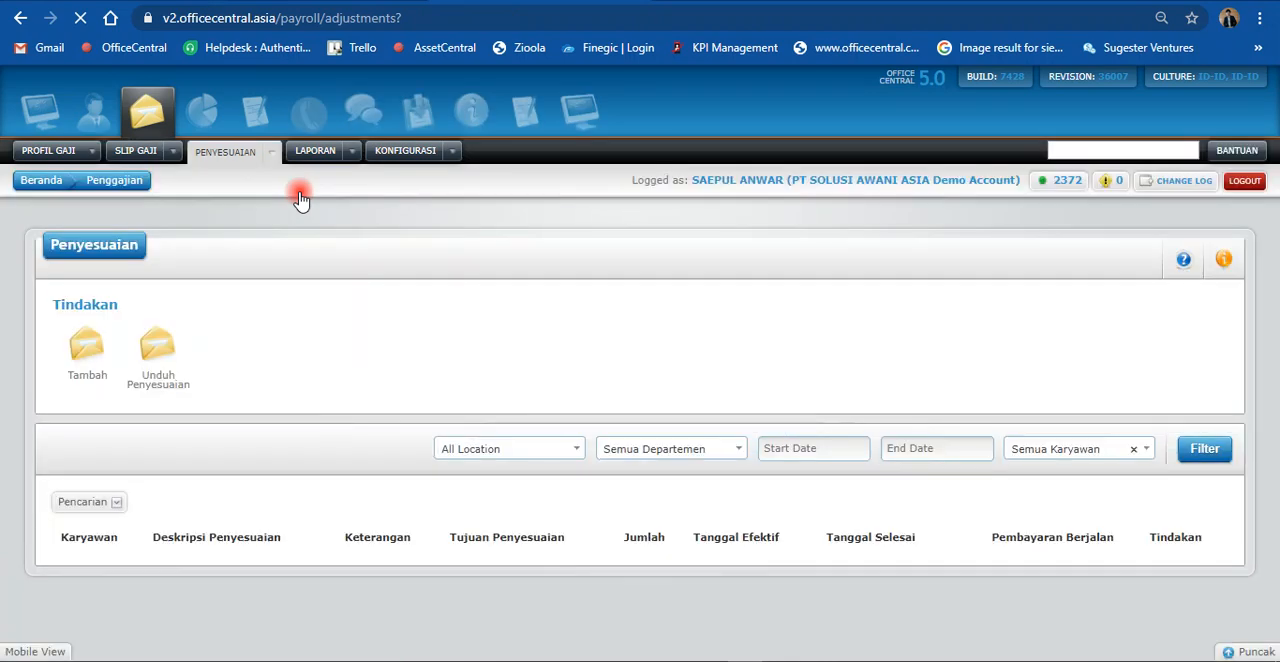
{"action": "scroll", "coordinate": [300, 470], "scroll_direction": "down", "scroll_amount": 2}
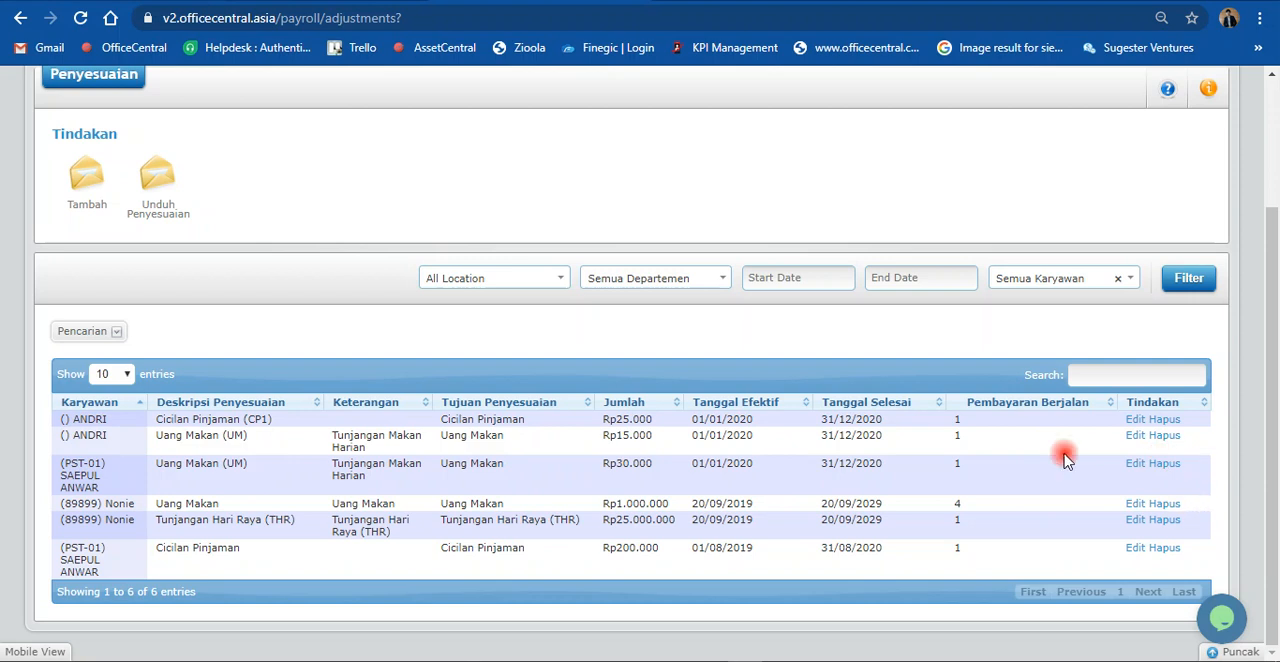
{"action": "scroll", "coordinate": [537, 326], "scroll_direction": "up", "scroll_amount": 2}
{"action": "left_click", "coordinate": [271, 152]}
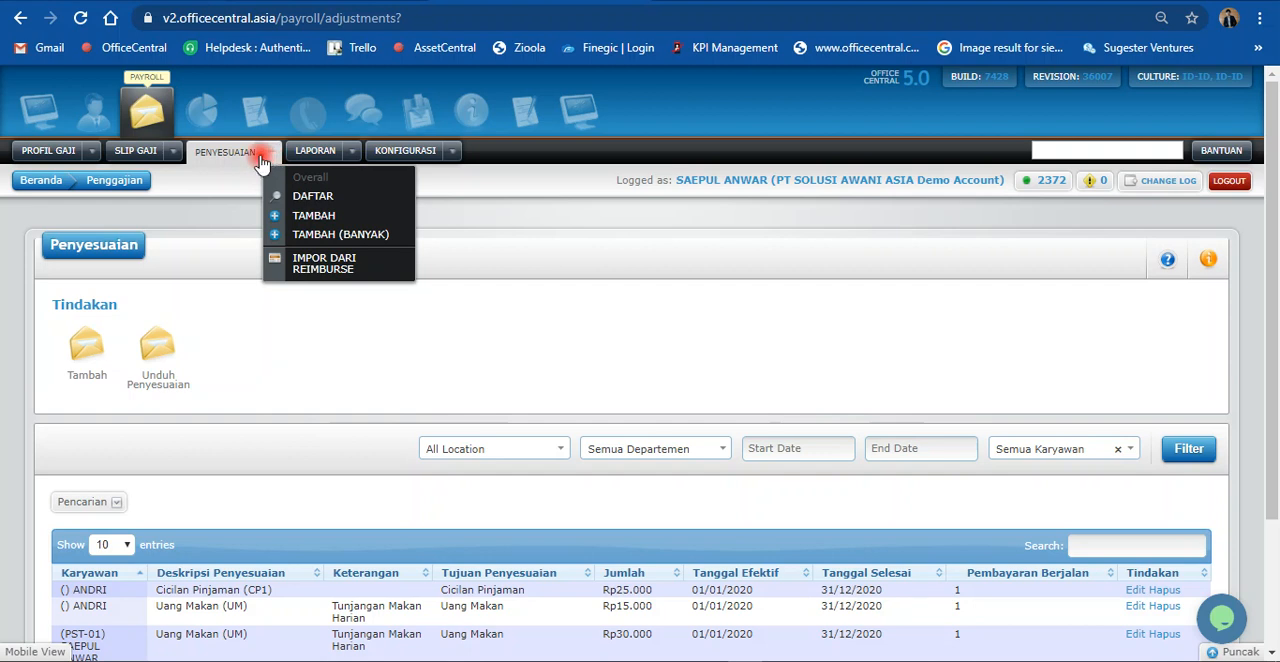
Step: Open the overall salary slip list and look through the employees' slips for Januari 2020
{"action": "left_click", "coordinate": [171, 152]}
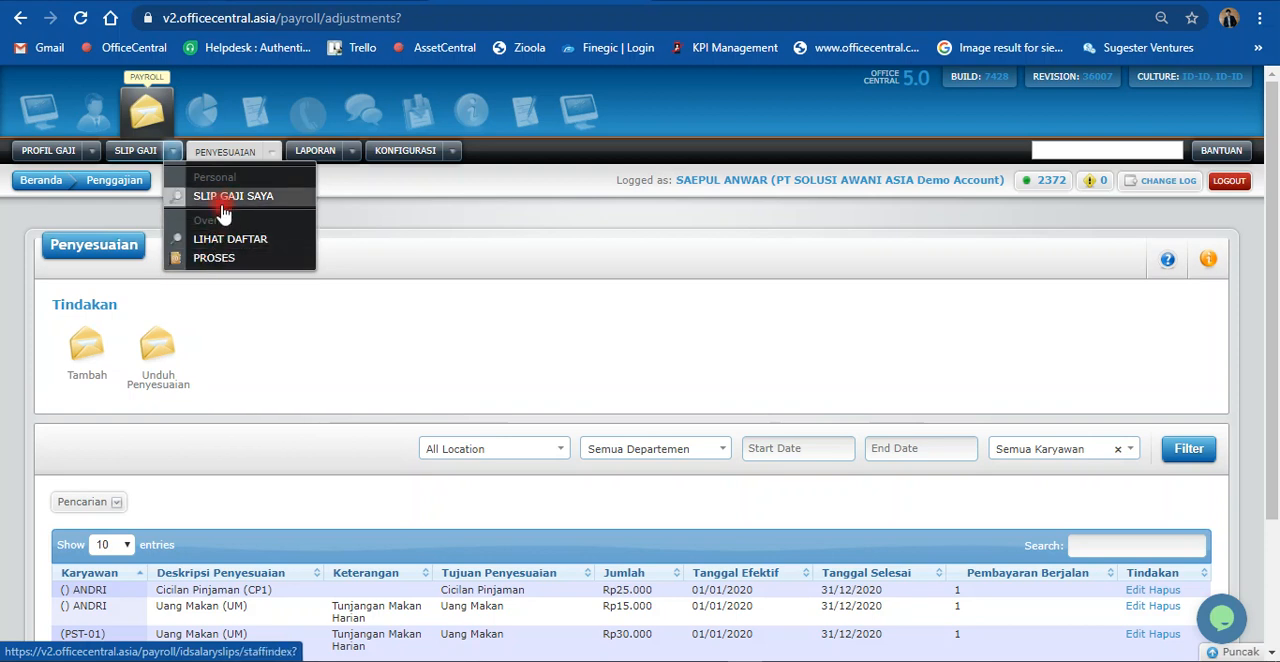
{"action": "left_click", "coordinate": [222, 246]}
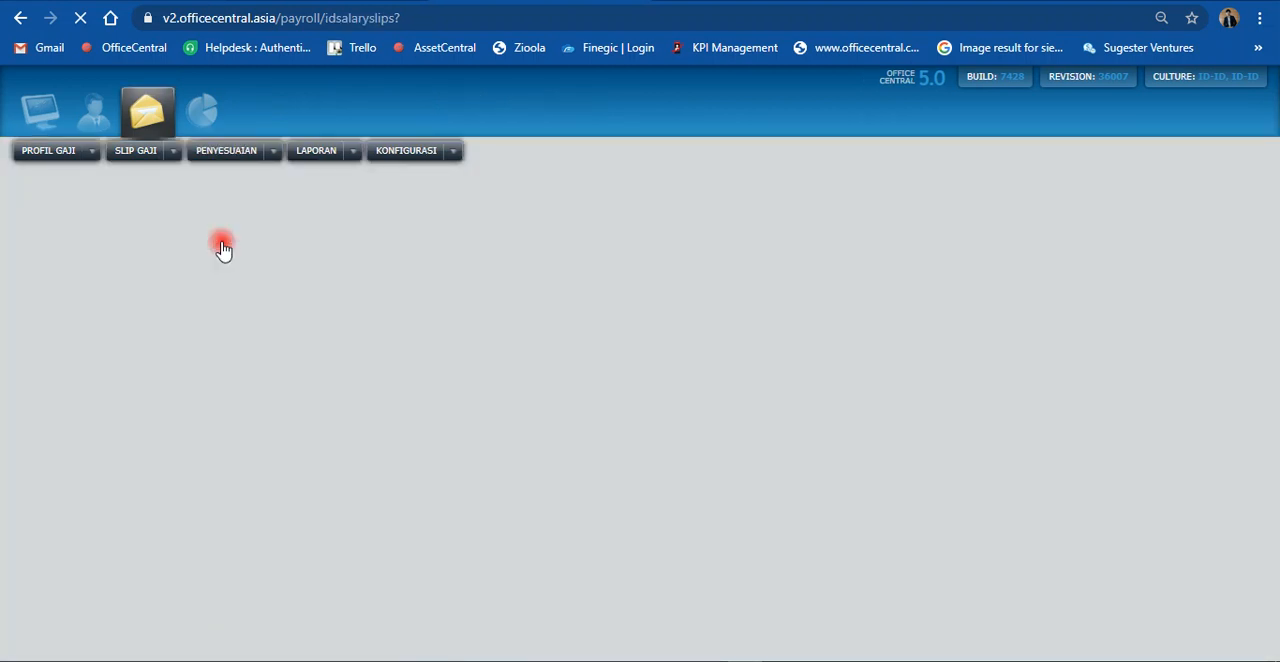
{"action": "left_click", "coordinate": [170, 153]}
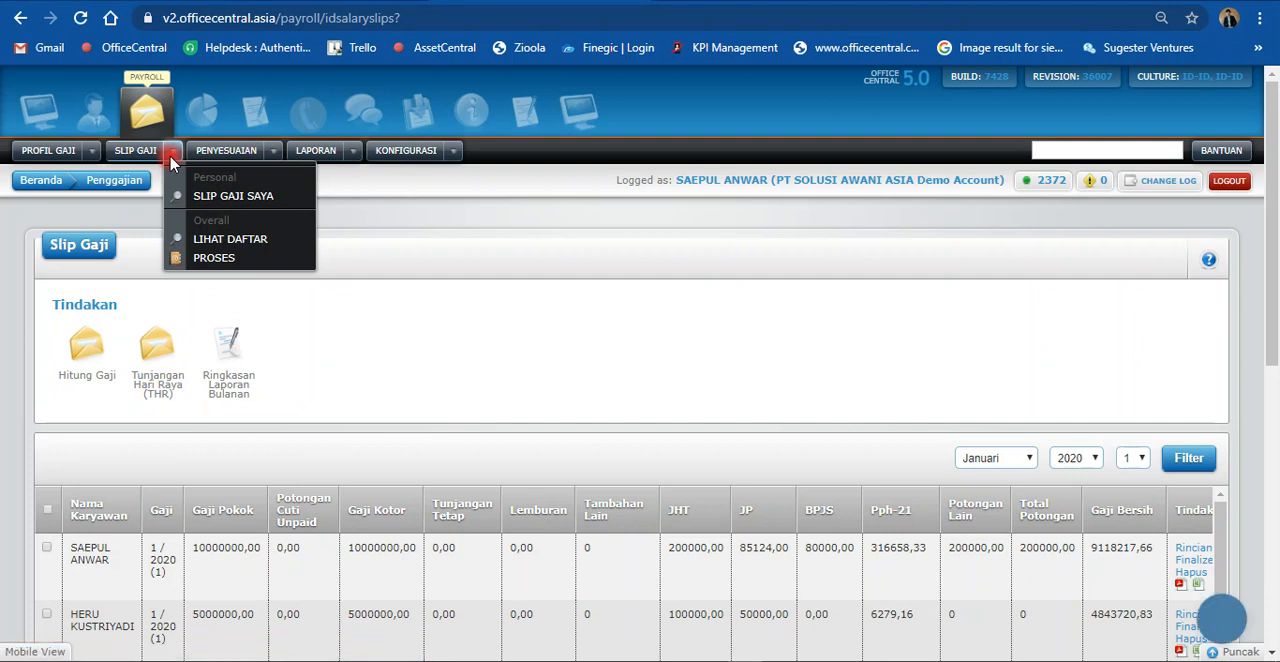
{"action": "left_click", "coordinate": [213, 258]}
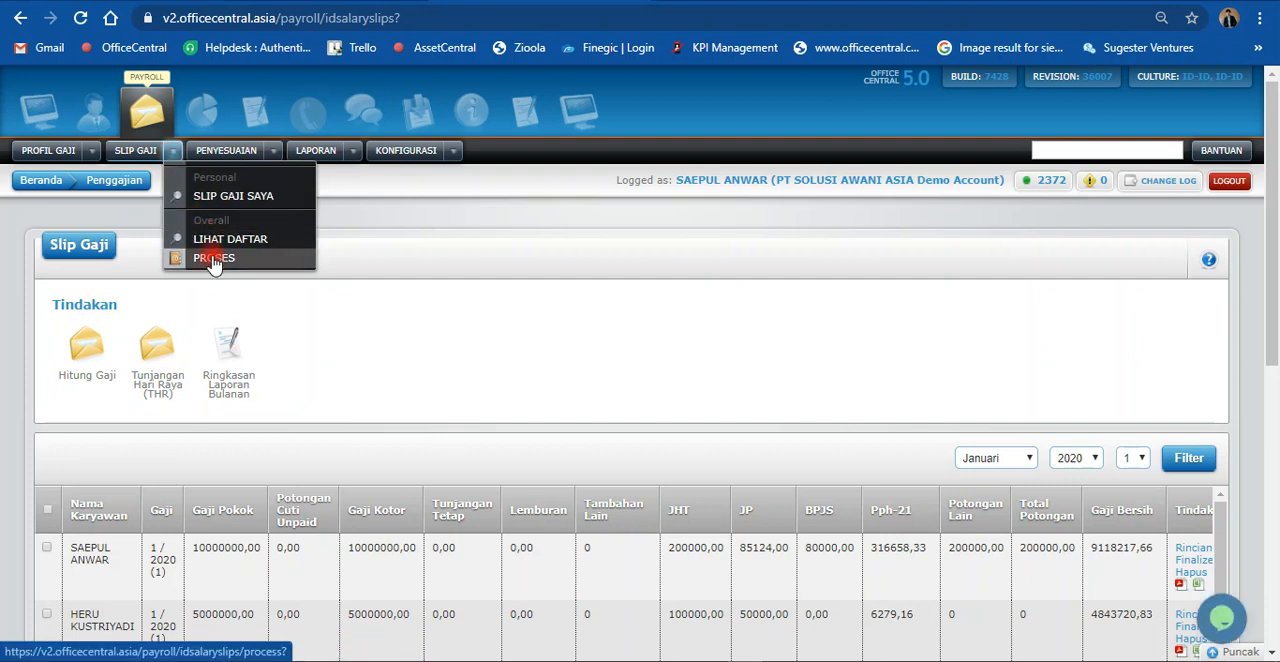
{"action": "scroll", "coordinate": [449, 357], "scroll_direction": "down", "scroll_amount": 2}
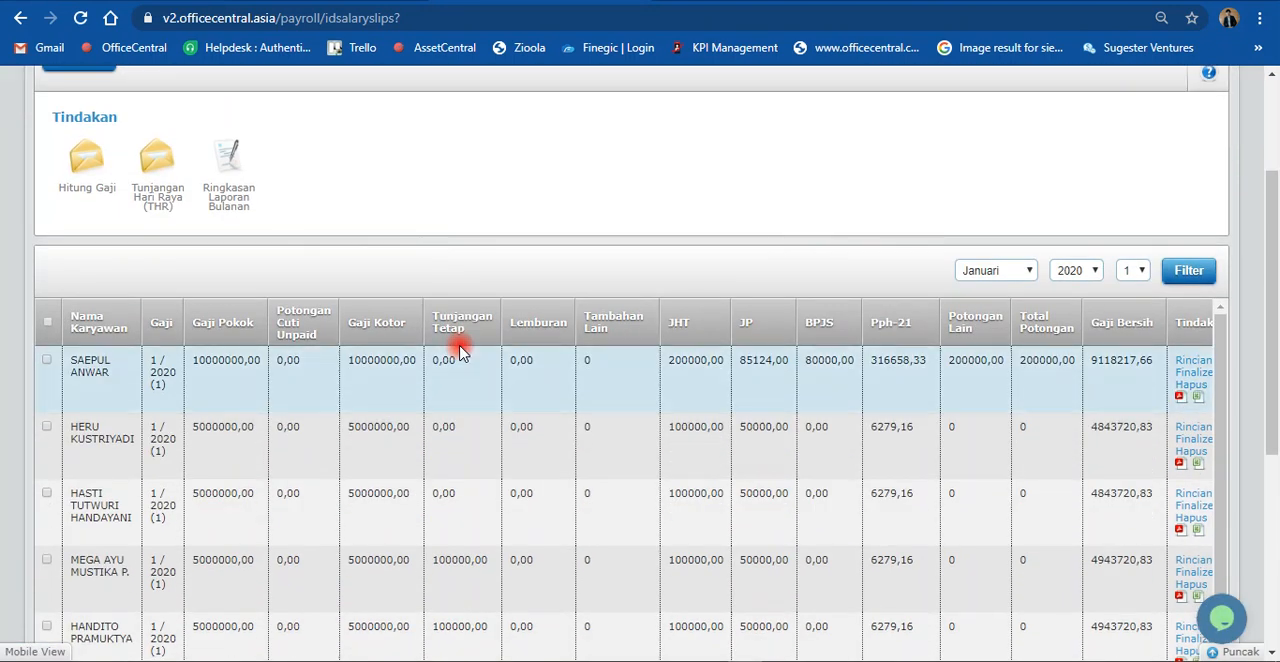
{"action": "scroll", "coordinate": [587, 292], "scroll_direction": "up", "scroll_amount": 1}
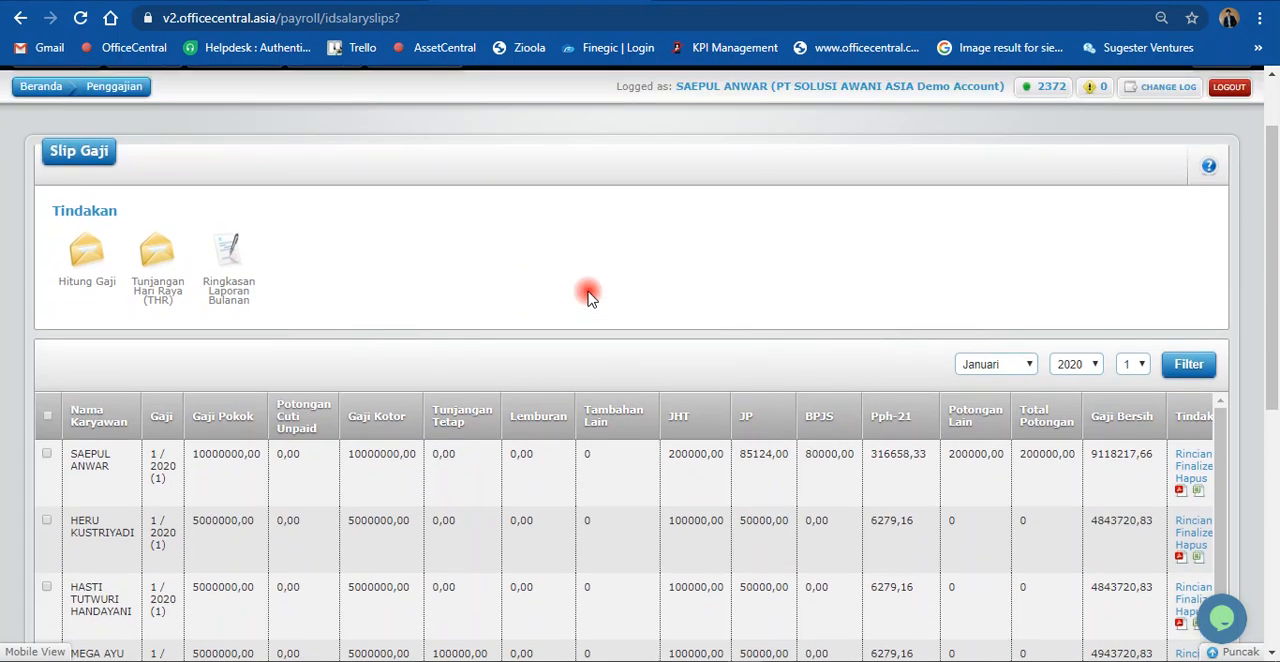
{"action": "scroll", "coordinate": [600, 290], "scroll_direction": "down", "scroll_amount": 1}
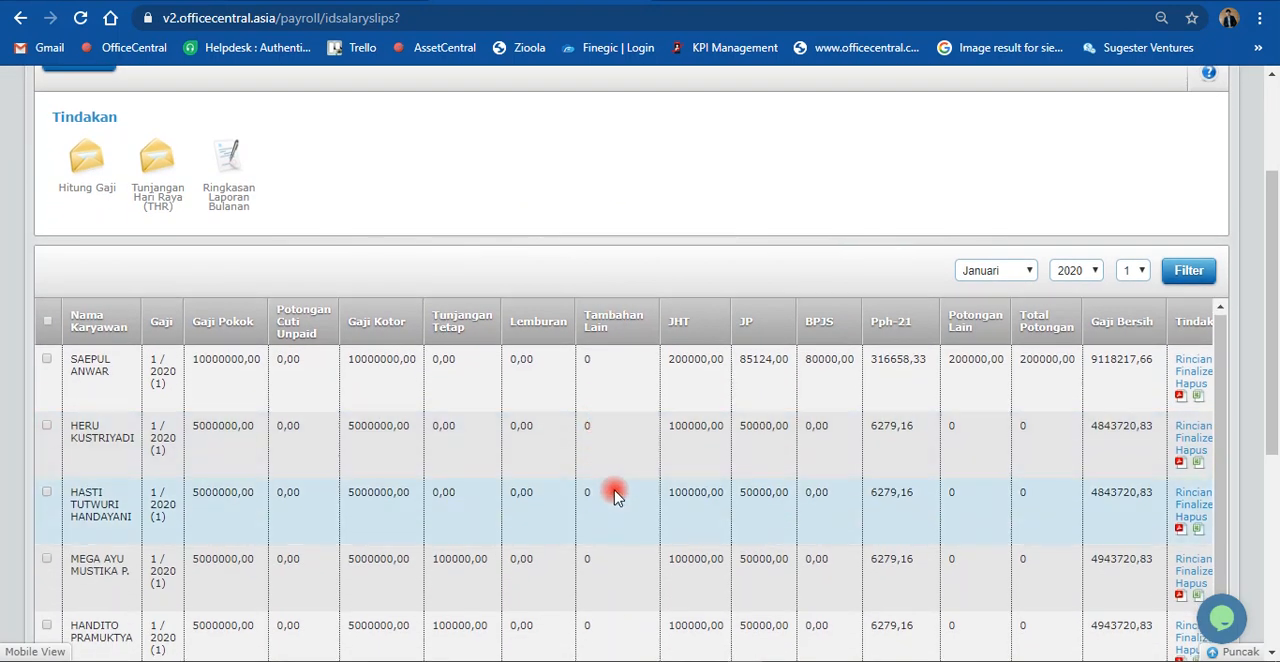
Step: Filter the salary slip list to Februari 2020
{"action": "left_click", "coordinate": [985, 272]}
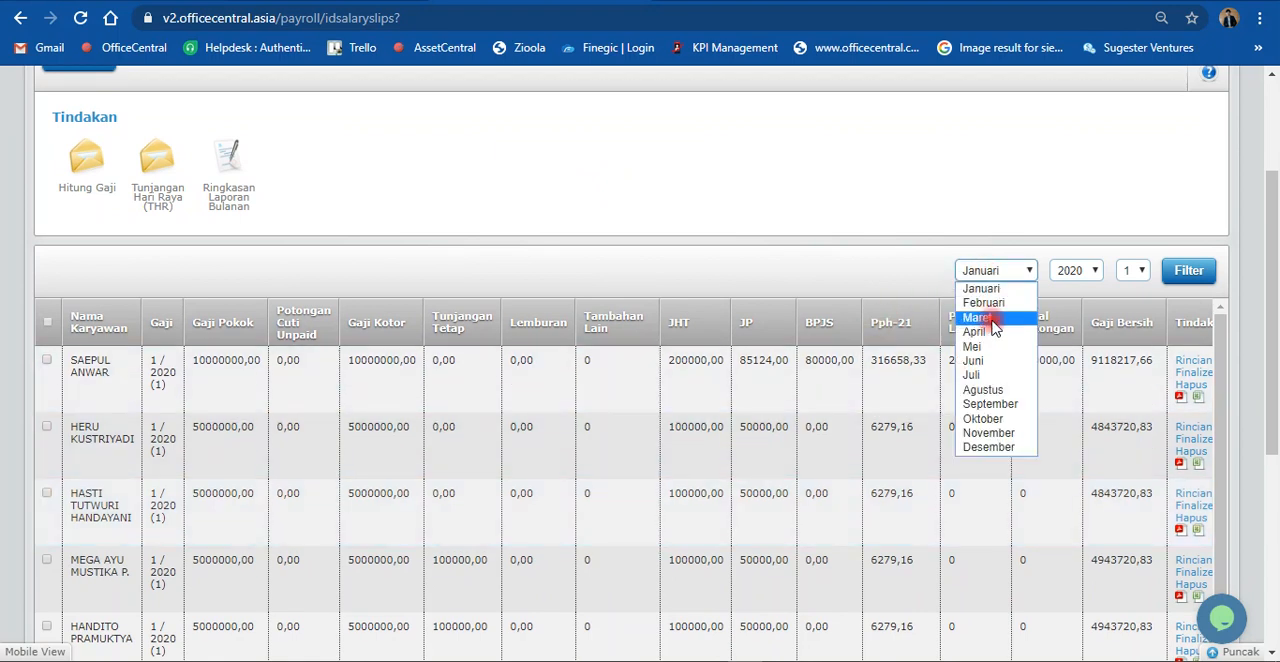
{"action": "left_click", "coordinate": [988, 303]}
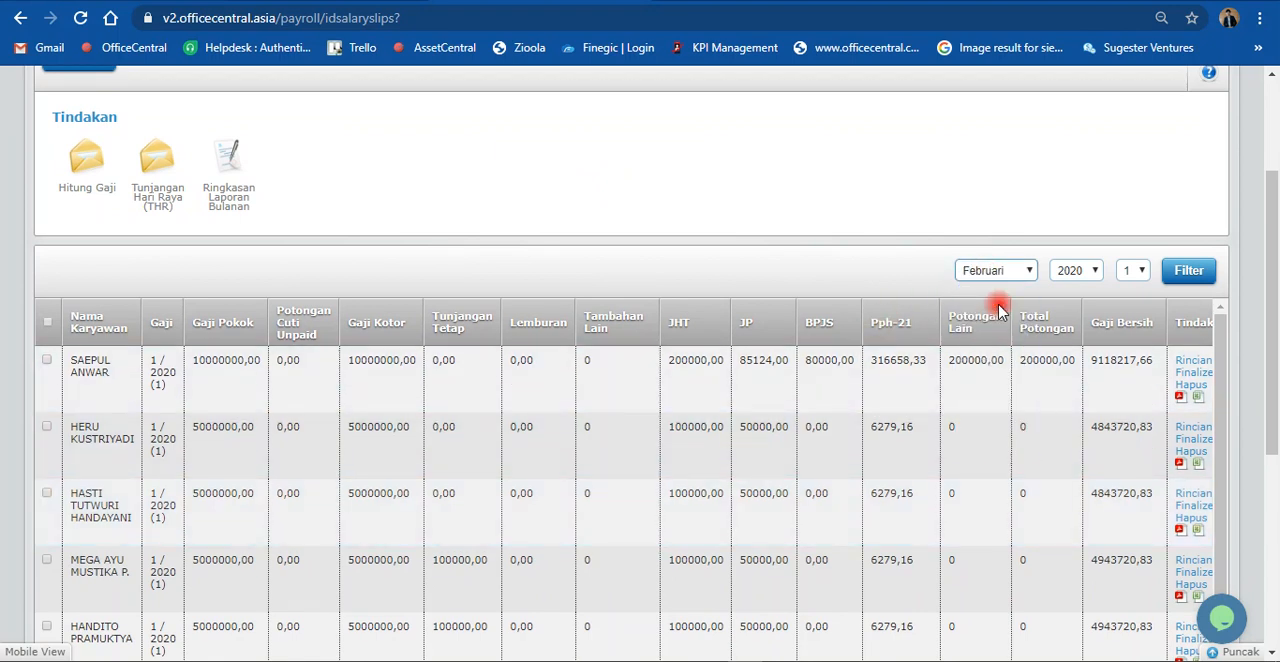
{"action": "left_click", "coordinate": [1166, 274]}
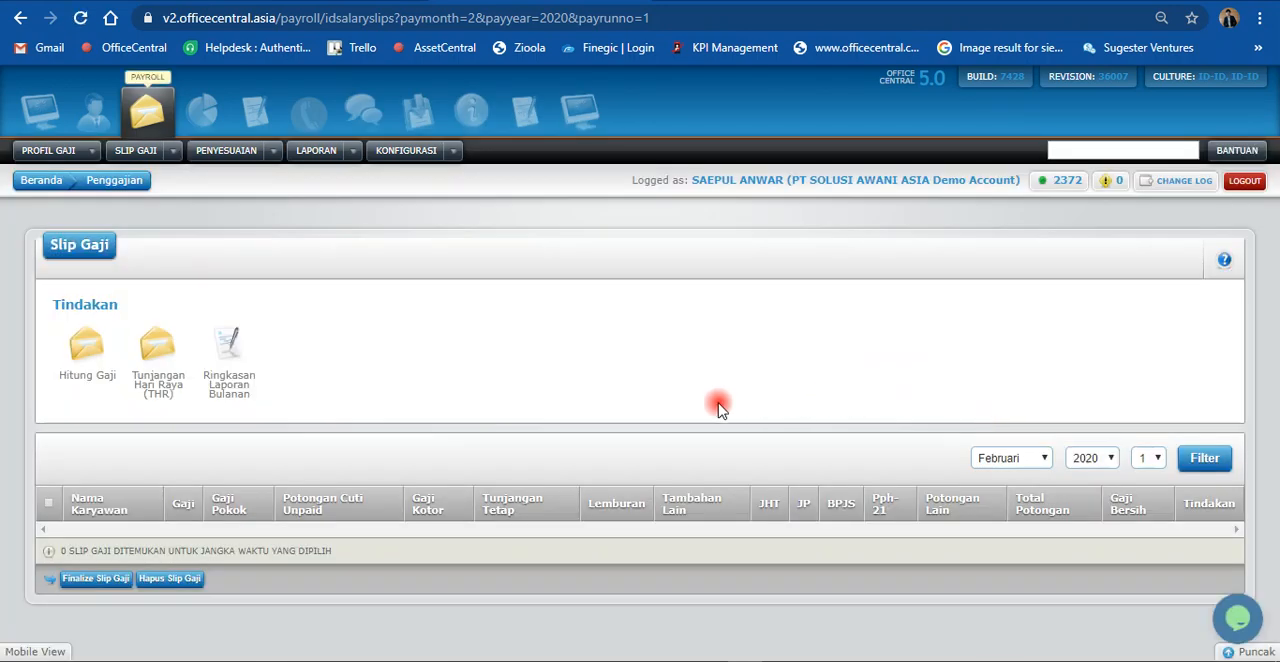
Step: Search the staff with payroll profiles for "an" and open the profile of the employee given the Cicilan Pinjaman adjustment
{"action": "left_click", "coordinate": [91, 150]}
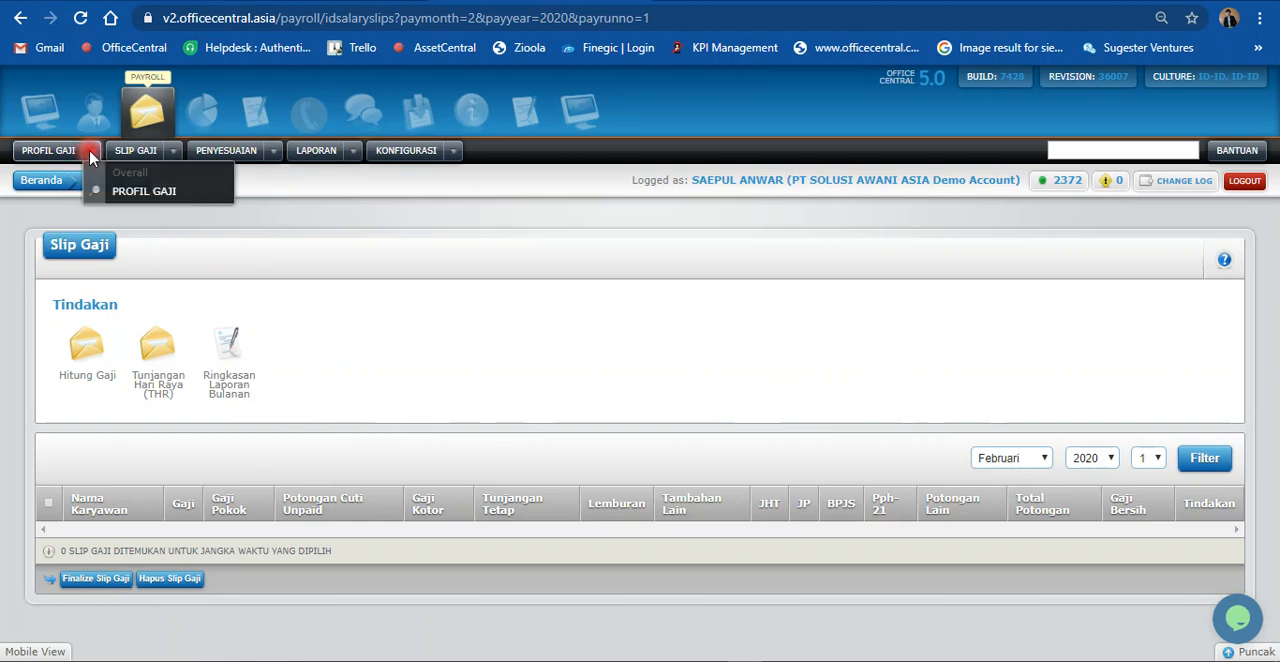
{"action": "left_click", "coordinate": [120, 195]}
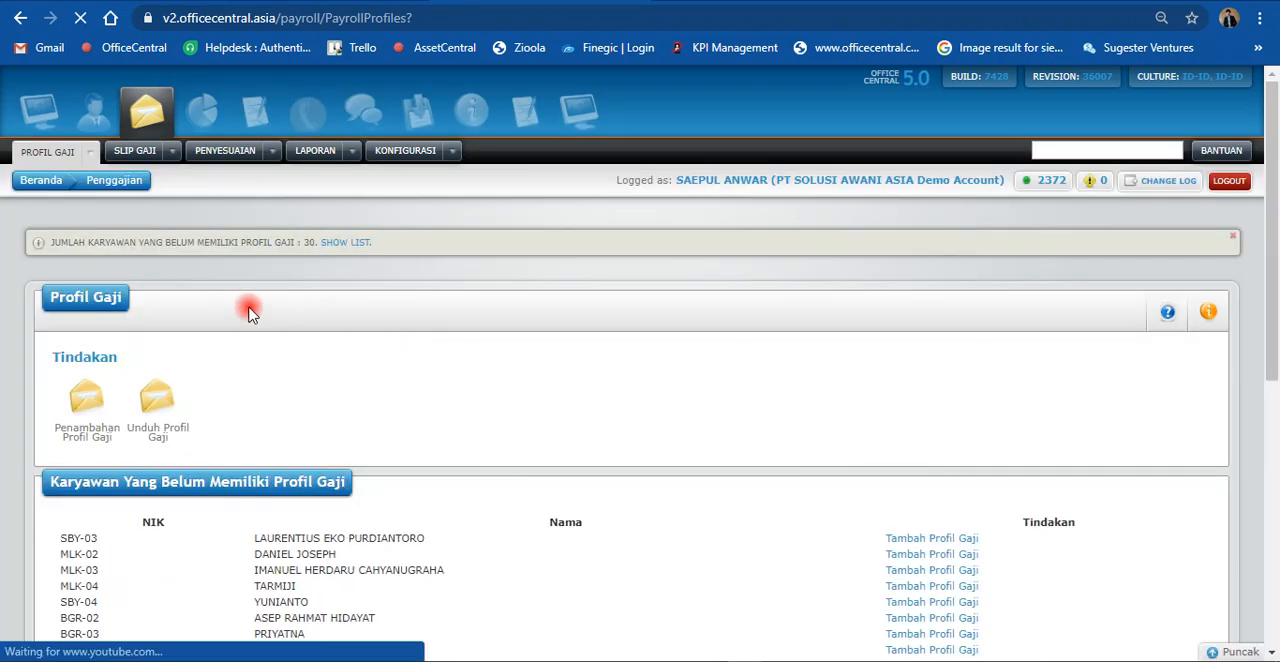
{"action": "scroll", "coordinate": [392, 352], "scroll_direction": "down", "scroll_amount": 1}
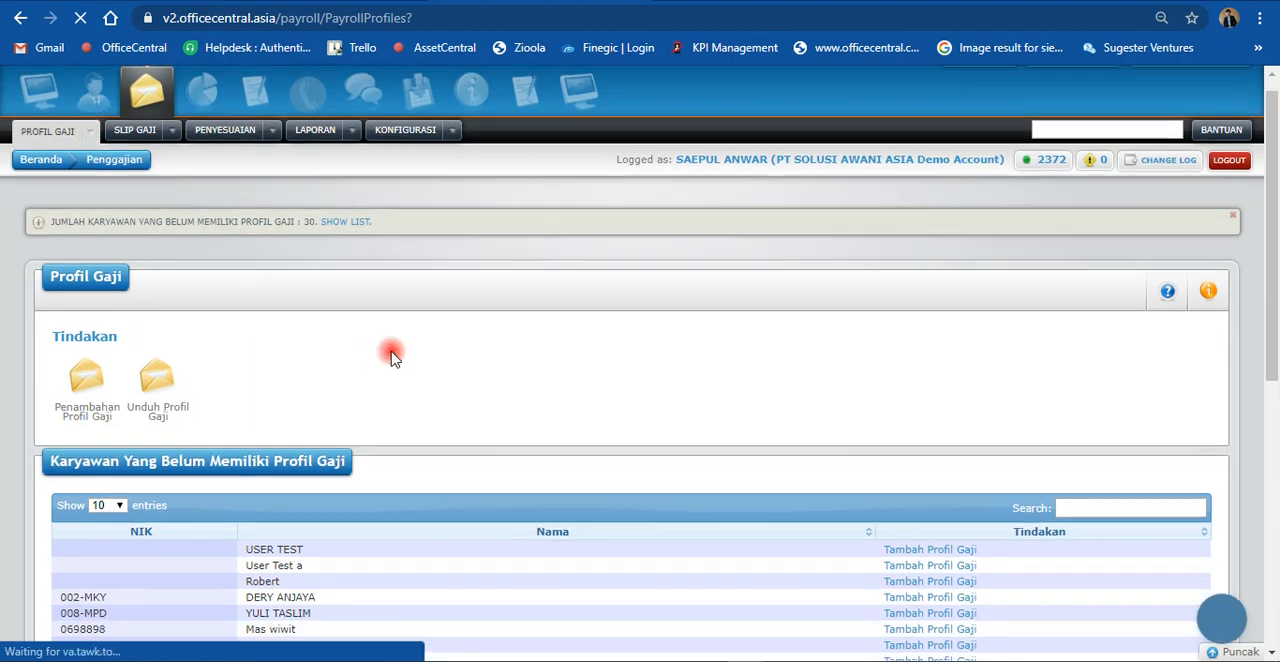
{"action": "scroll", "coordinate": [392, 358], "scroll_direction": "down", "scroll_amount": 5}
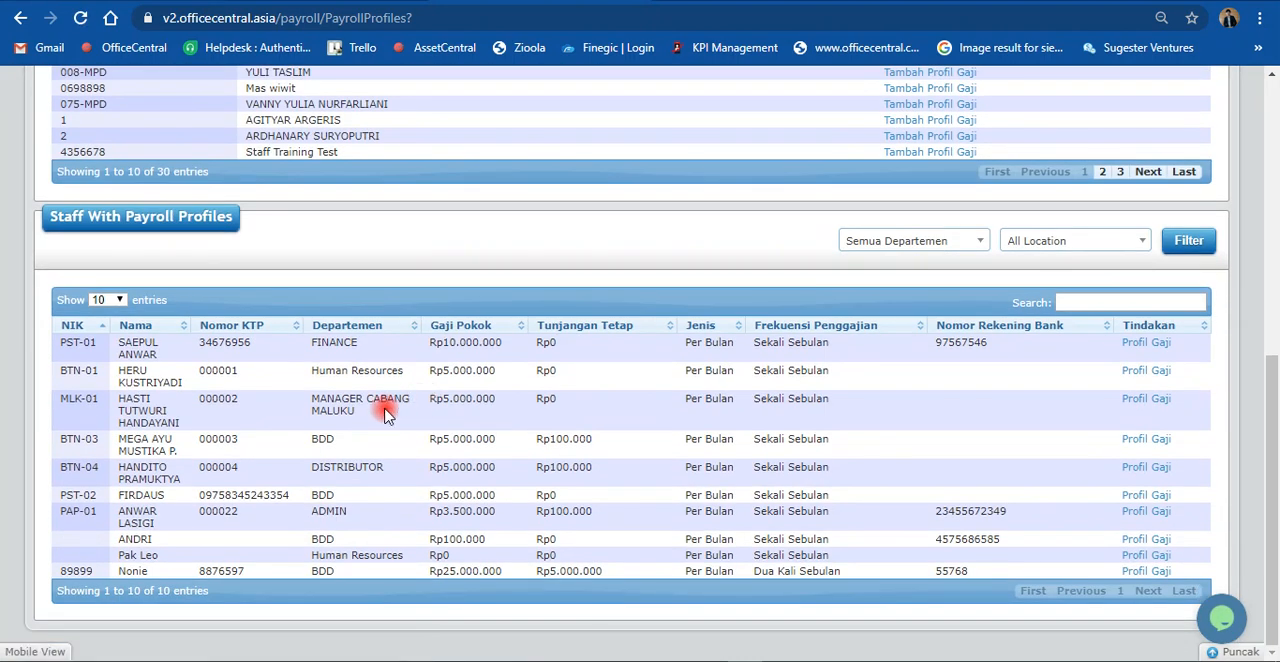
{"action": "left_click", "coordinate": [1158, 304]}
{"action": "type", "text": "an"}
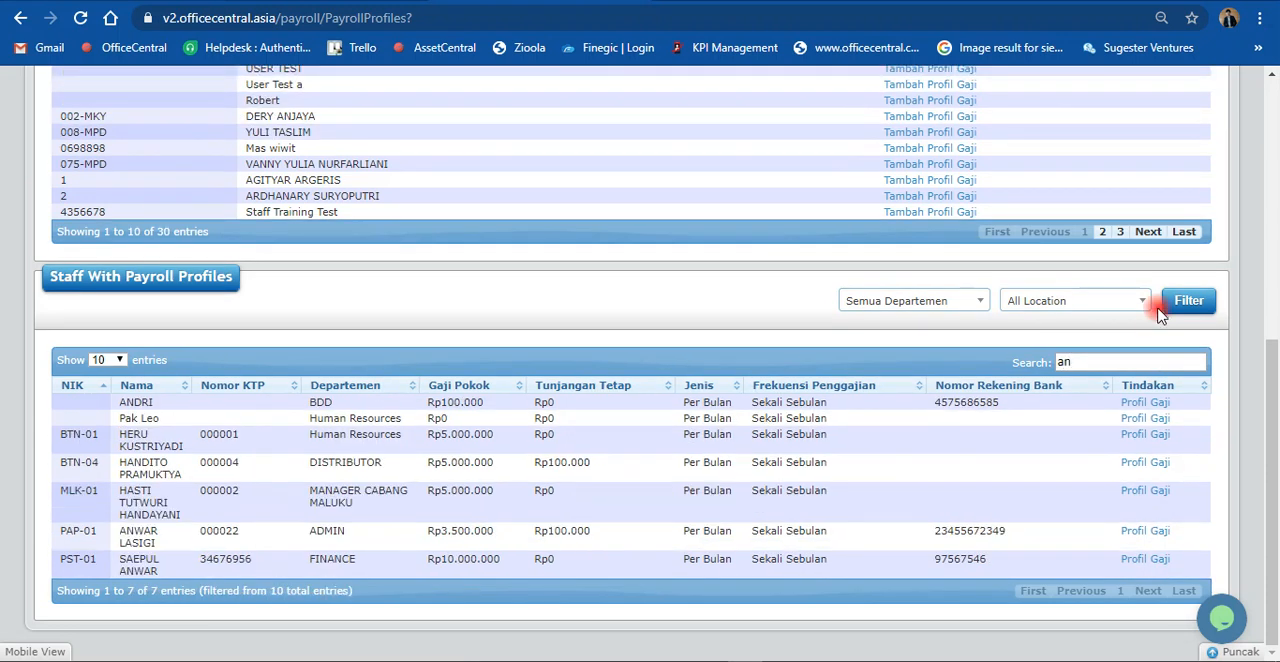
{"action": "left_click", "coordinate": [1134, 405]}
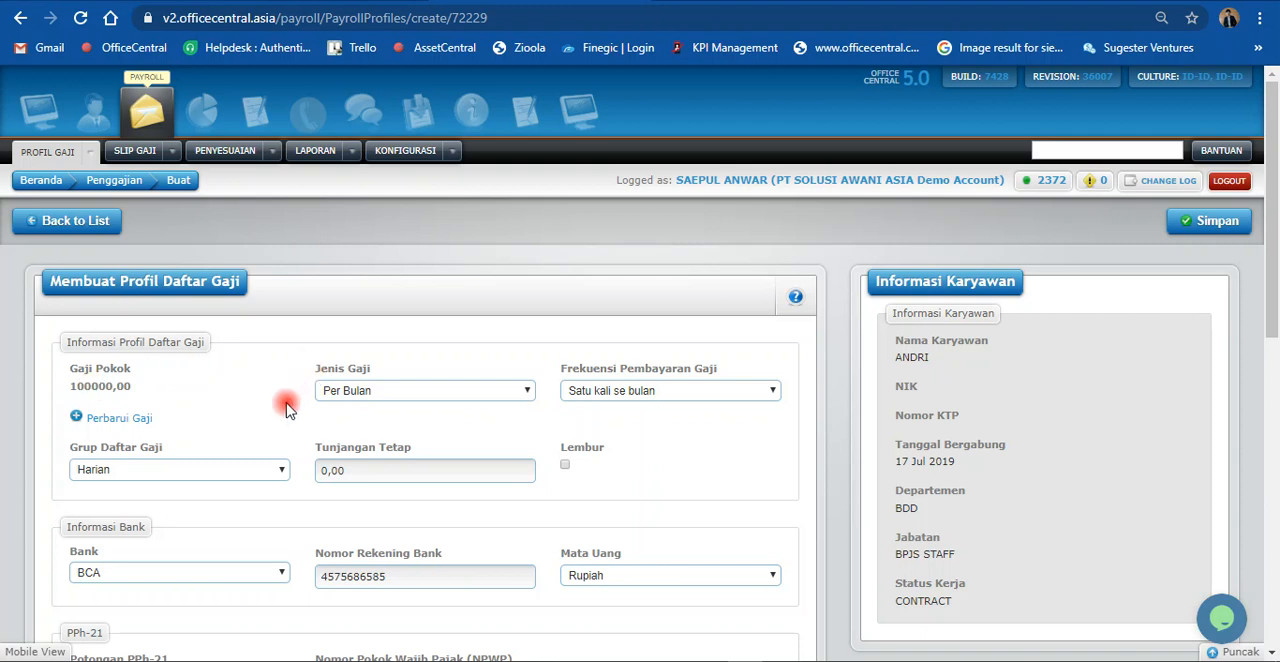
Step: Examine the employee's payroll profile, including the basic salary, bank, PPh-21, BPJS and Penyesuaian sections
{"action": "scroll", "coordinate": [287, 409], "scroll_direction": "down", "scroll_amount": 1}
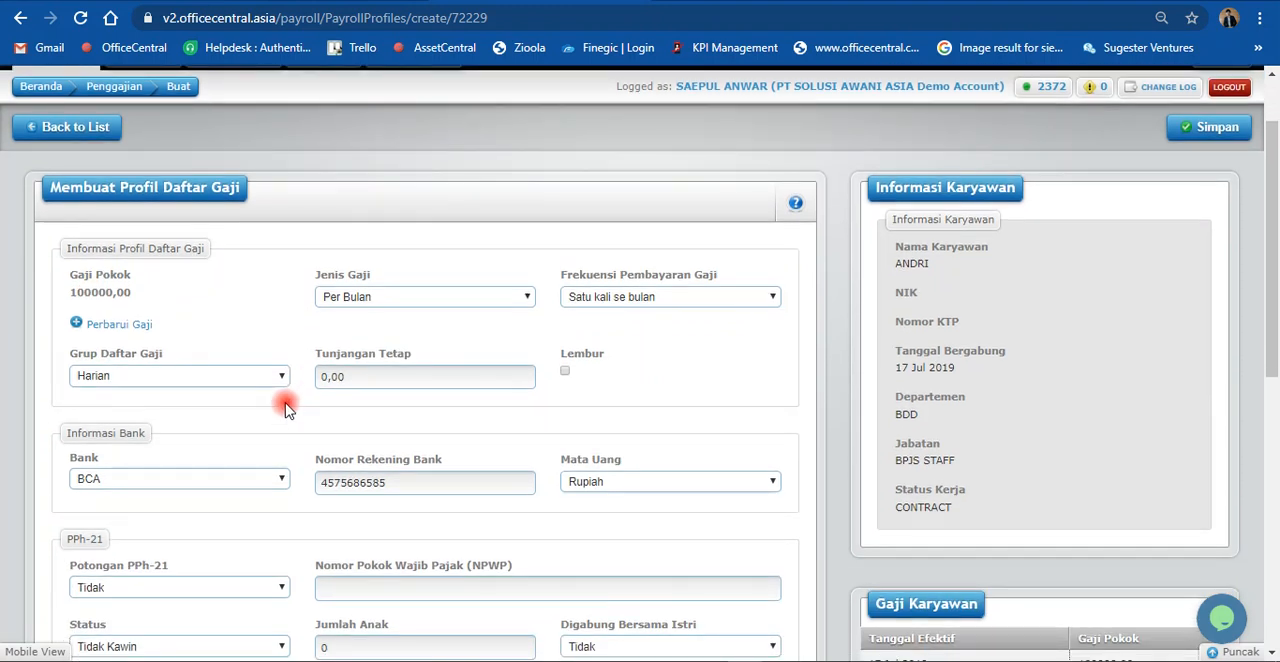
{"action": "scroll", "coordinate": [285, 409], "scroll_direction": "down", "scroll_amount": 1}
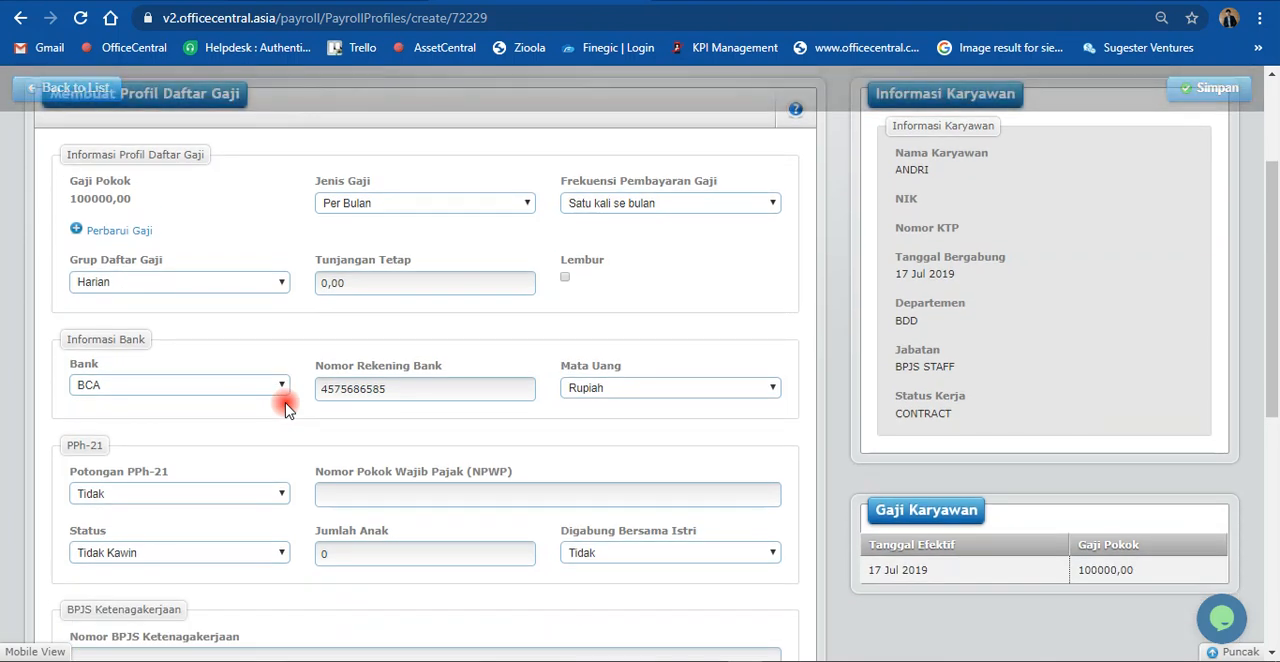
{"action": "scroll", "coordinate": [285, 409], "scroll_direction": "down", "scroll_amount": 2}
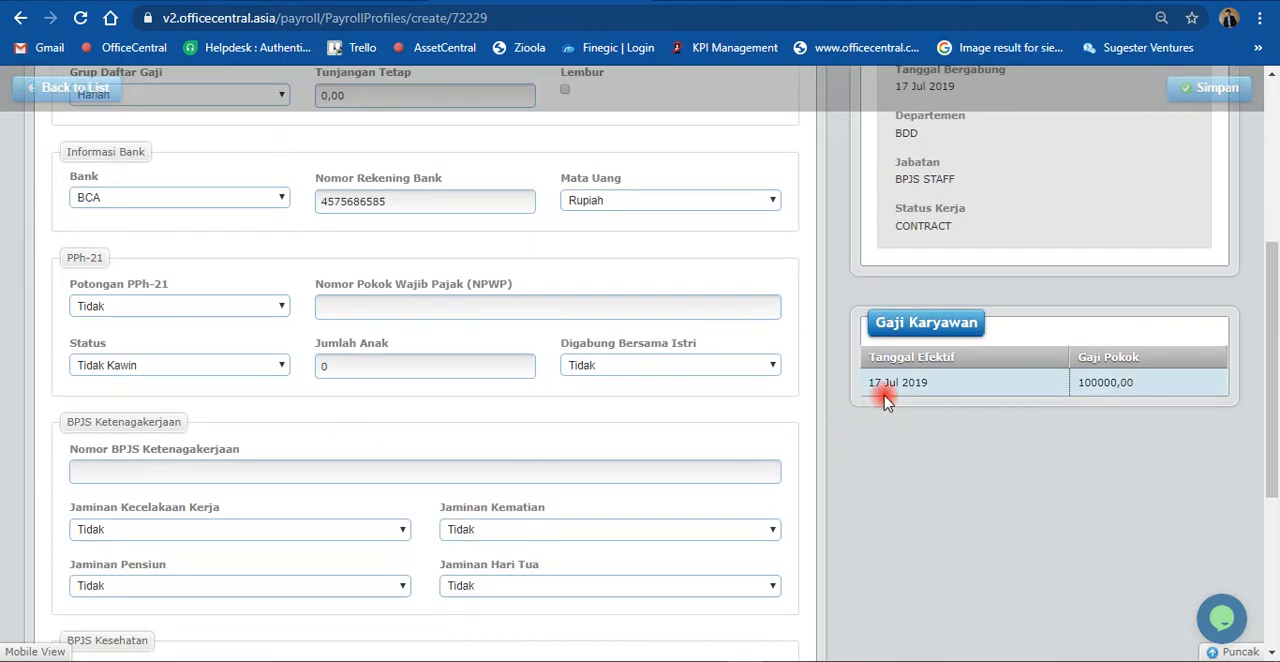
{"action": "scroll", "coordinate": [716, 430], "scroll_direction": "down", "scroll_amount": 3}
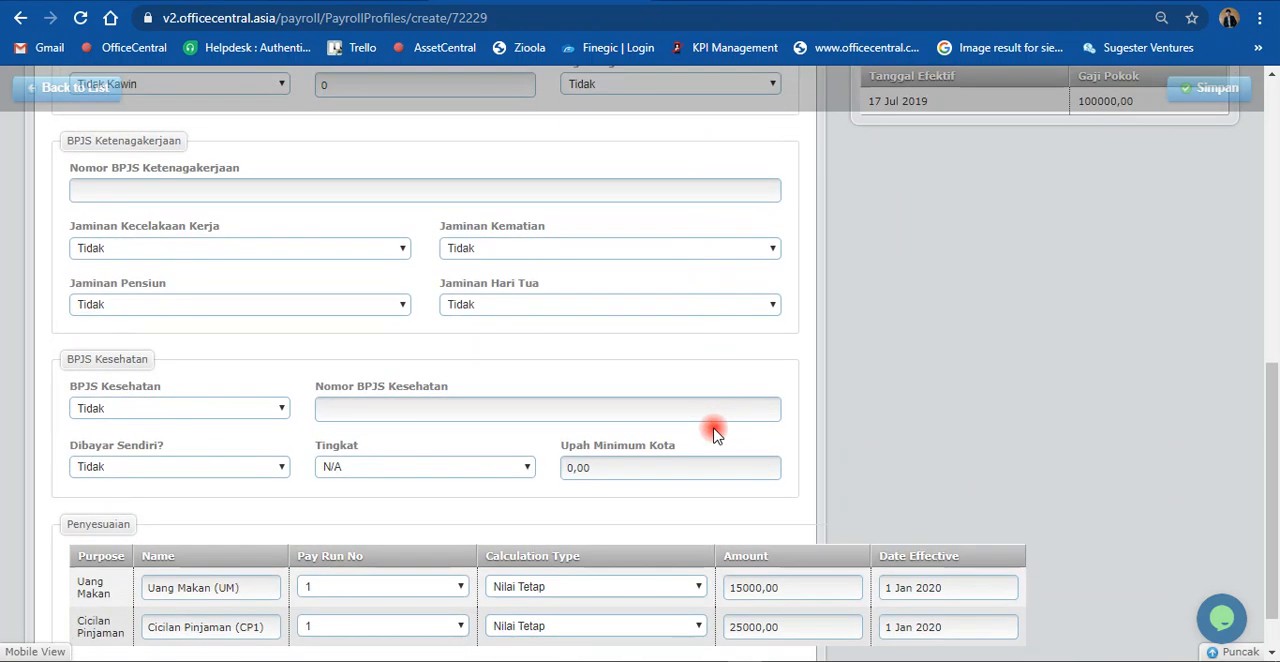
{"action": "scroll", "coordinate": [845, 414], "scroll_direction": "down", "scroll_amount": 1}
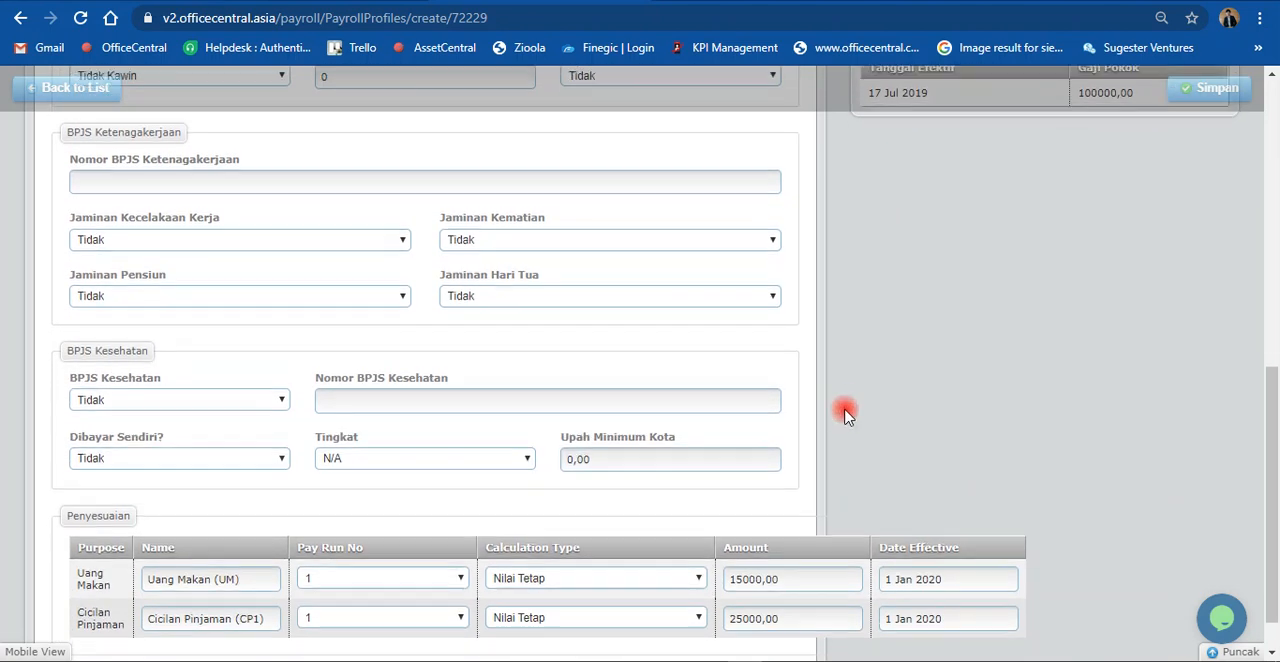
{"action": "scroll", "coordinate": [845, 414], "scroll_direction": "up", "scroll_amount": 10}
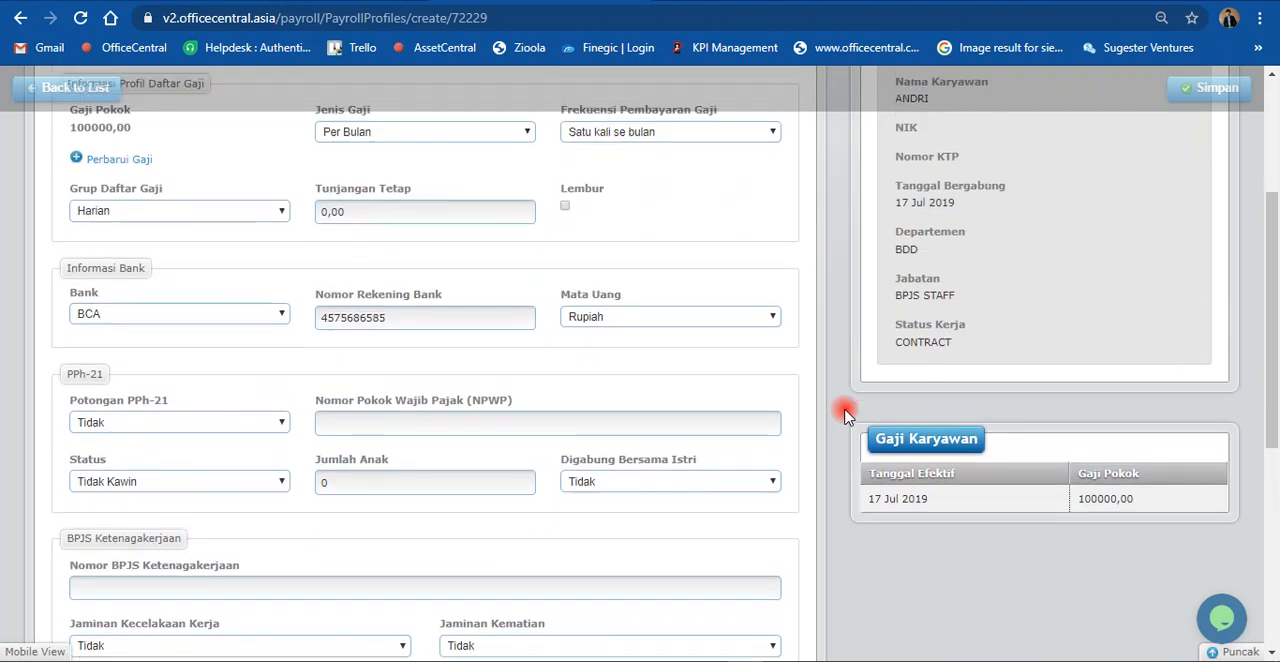
{"action": "scroll", "coordinate": [835, 406], "scroll_direction": "down", "scroll_amount": 3}
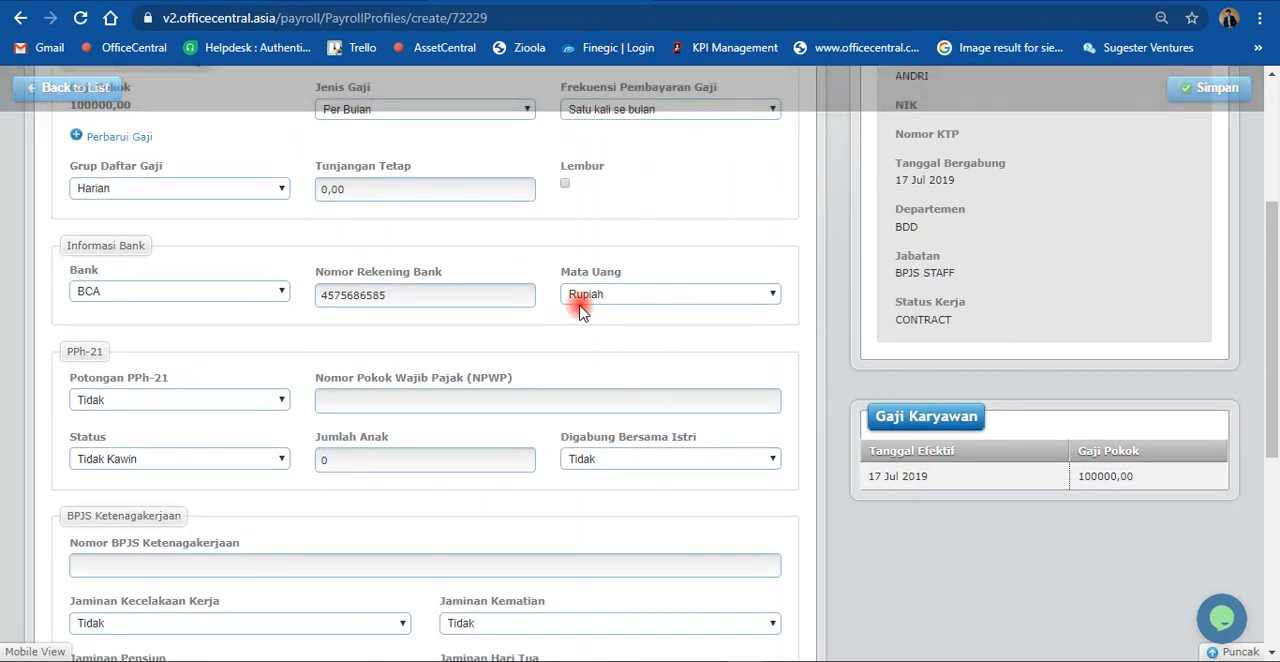
{"action": "scroll", "coordinate": [581, 311], "scroll_direction": "up", "scroll_amount": 1}
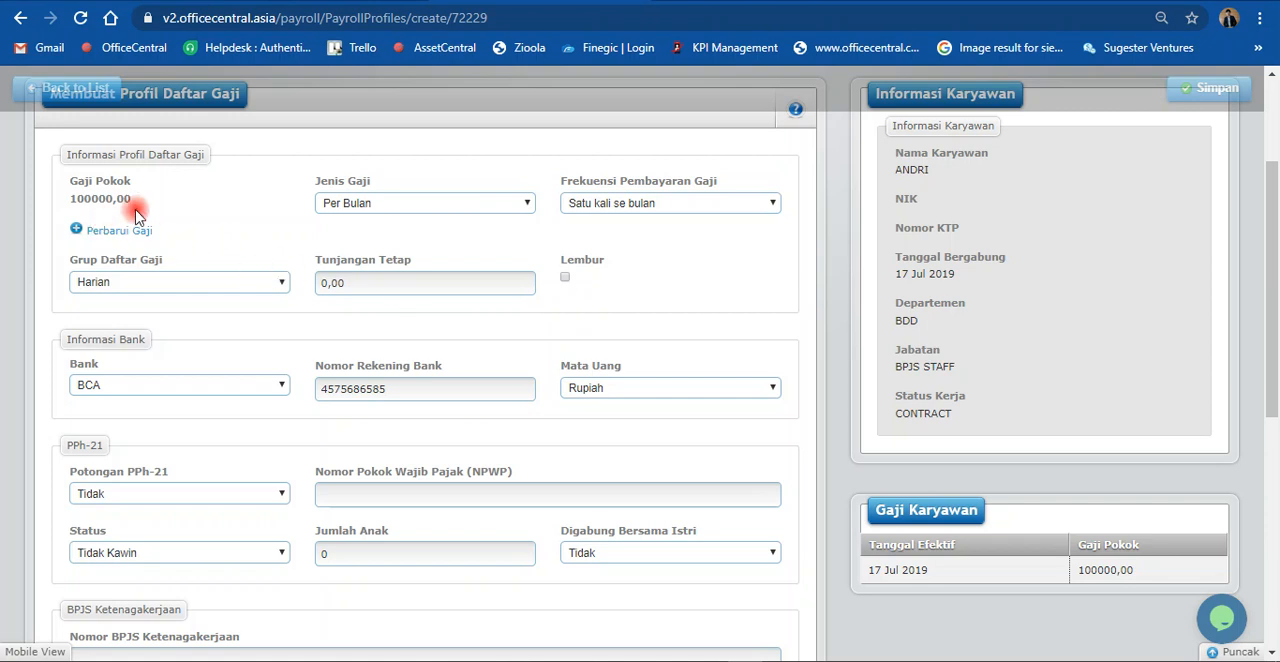
{"action": "scroll", "coordinate": [508, 312], "scroll_direction": "up", "scroll_amount": 2}
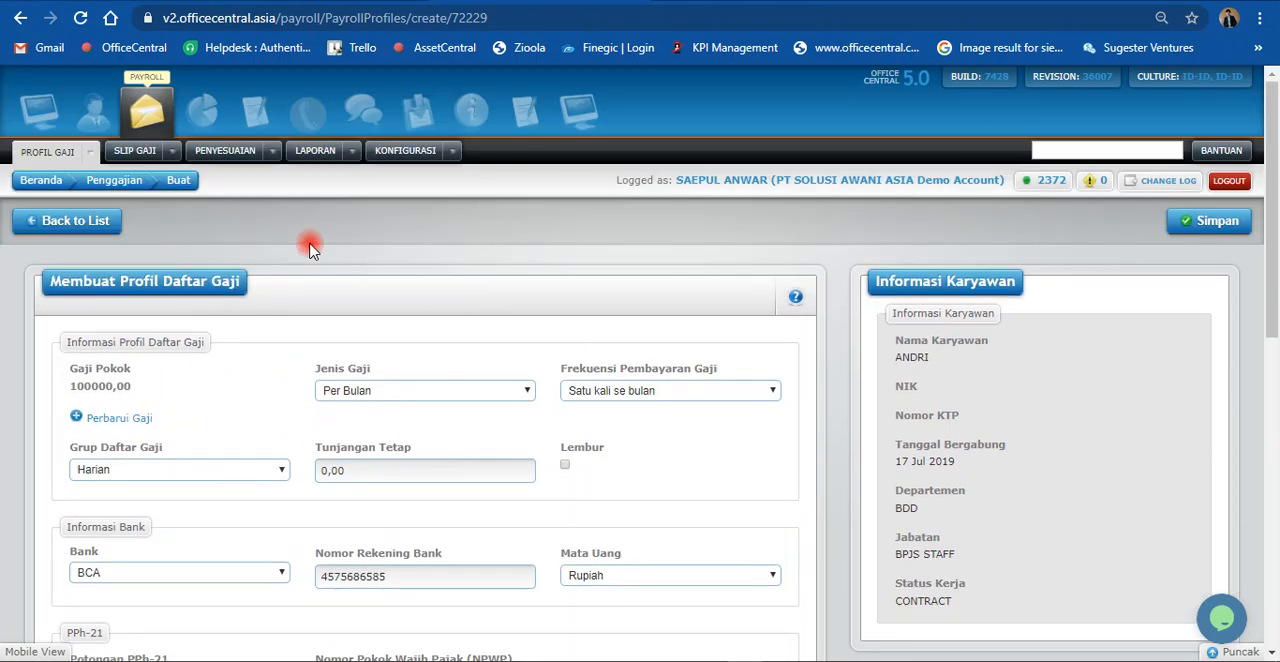
Step: Open the salary slip processing page and set the Hitung Gaji Bulan to 4
{"action": "left_click", "coordinate": [172, 151]}
{"action": "left_click", "coordinate": [209, 262]}
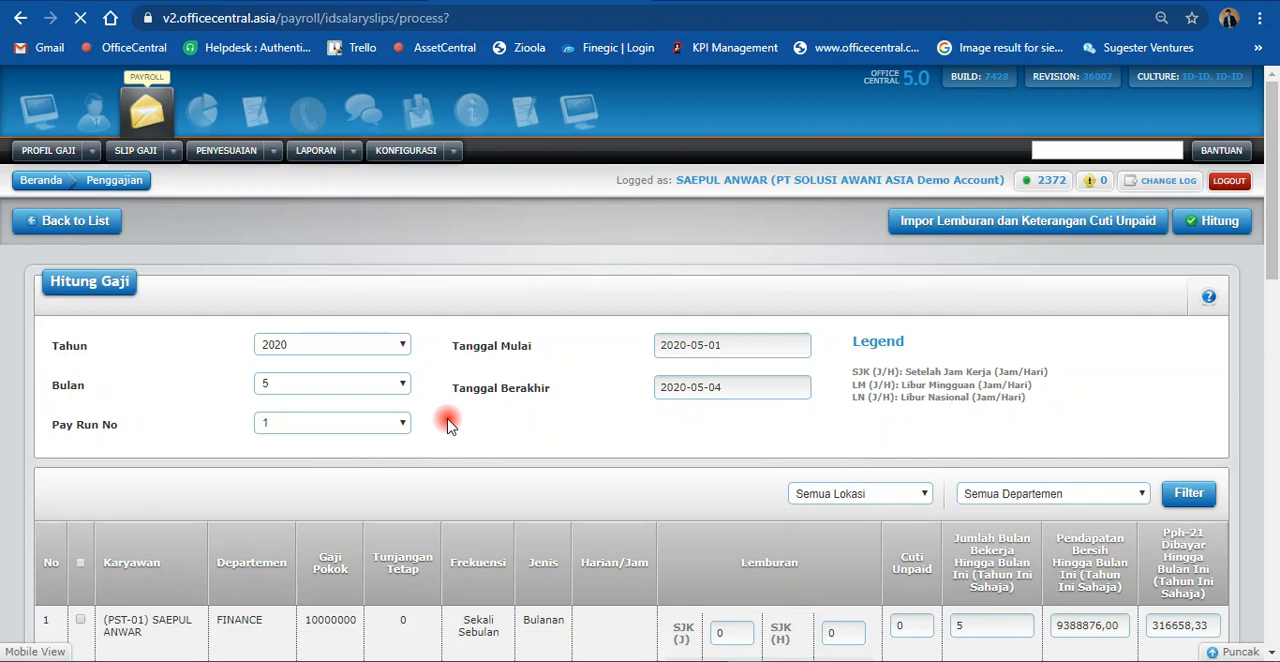
{"action": "scroll", "coordinate": [278, 470], "scroll_direction": "down", "scroll_amount": 1}
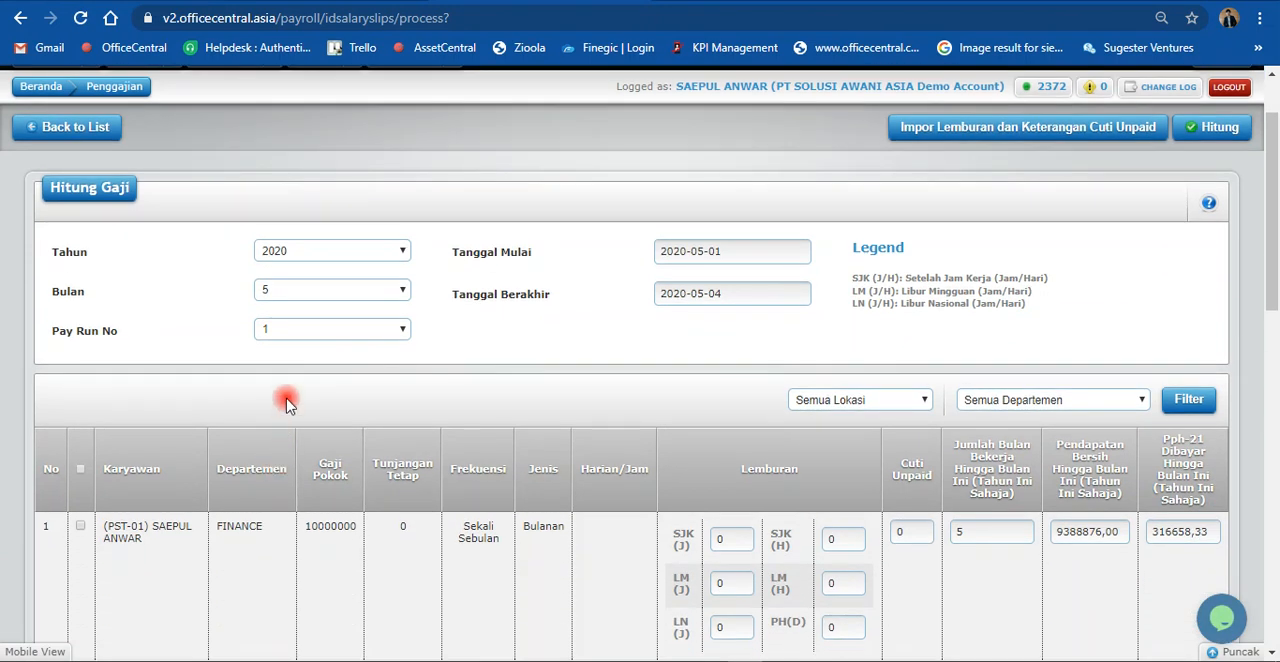
{"action": "left_click", "coordinate": [293, 293]}
{"action": "left_click", "coordinate": [297, 352]}
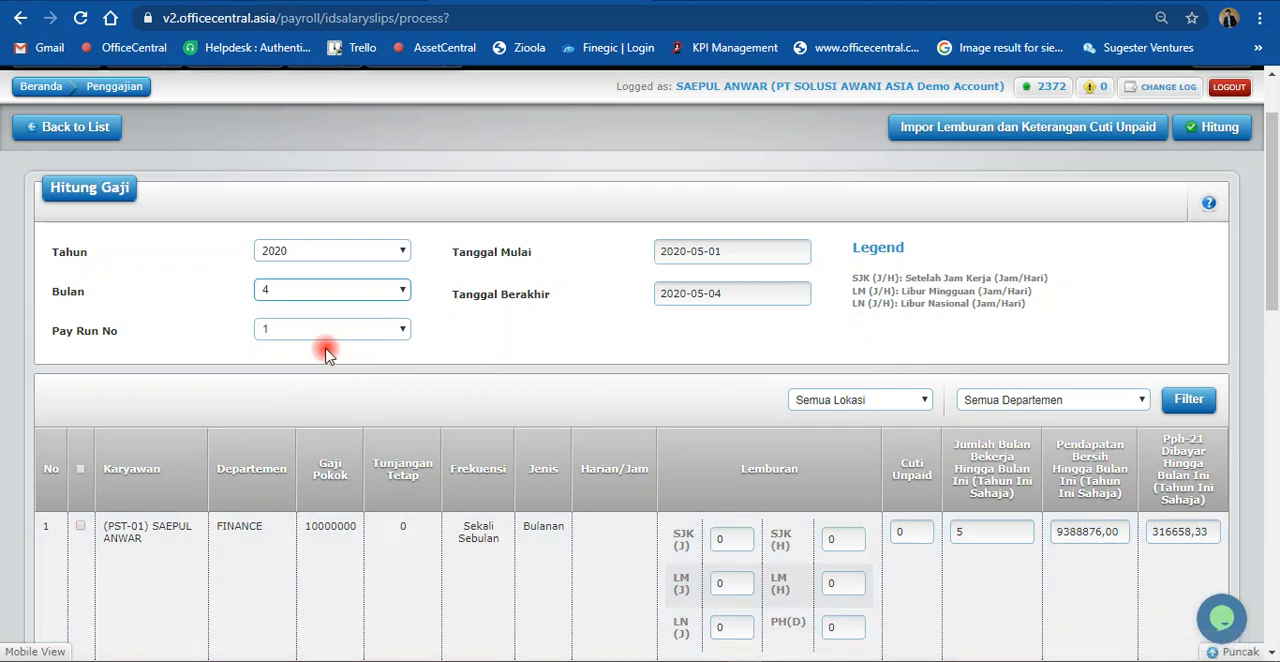
Step: Set the salary calculation's Tanggal Mulai to 1 Apr 2020 and Tanggal Berakhir to 30 Apr 2020
{"action": "left_click", "coordinate": [735, 250]}
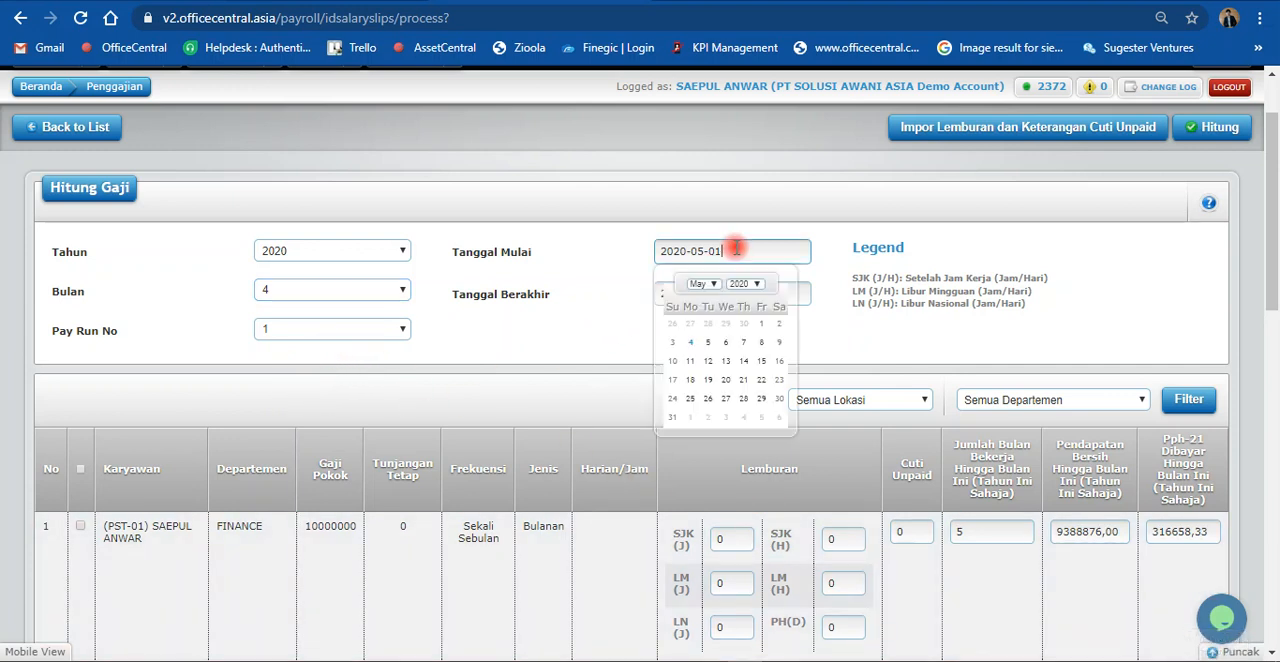
{"action": "left_click", "coordinate": [701, 285]}
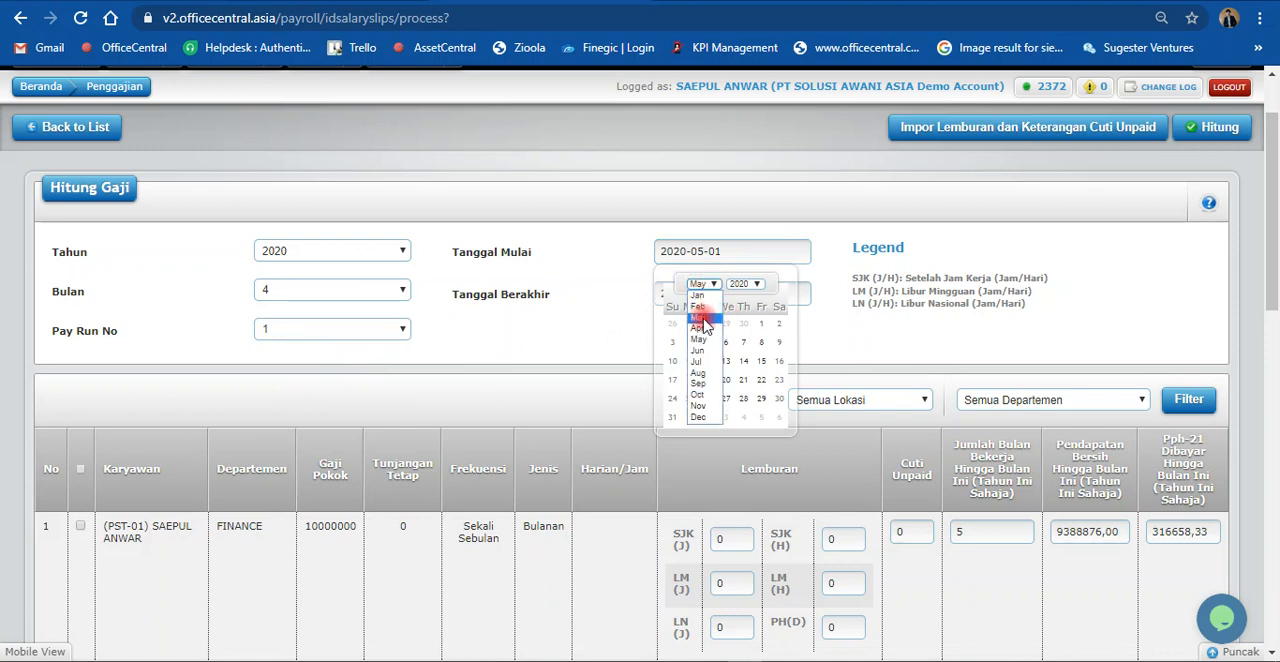
{"action": "left_click", "coordinate": [705, 330]}
{"action": "left_click", "coordinate": [726, 322]}
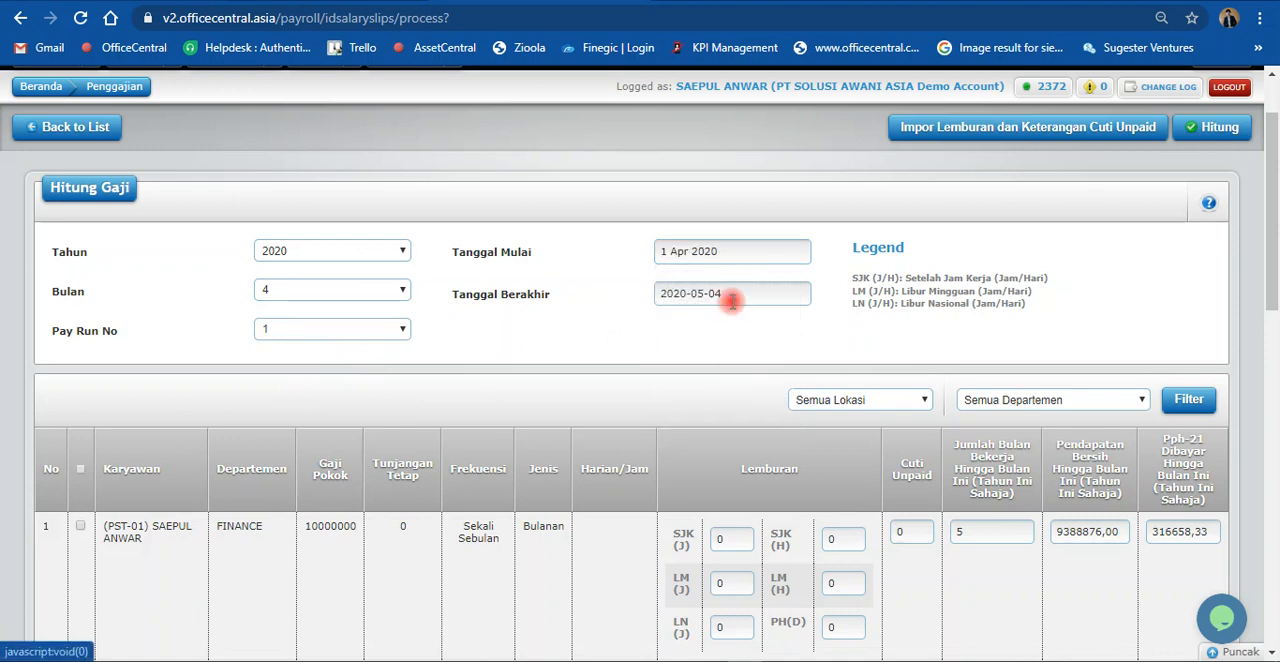
{"action": "left_click", "coordinate": [734, 292]}
{"action": "left_click", "coordinate": [703, 325]}
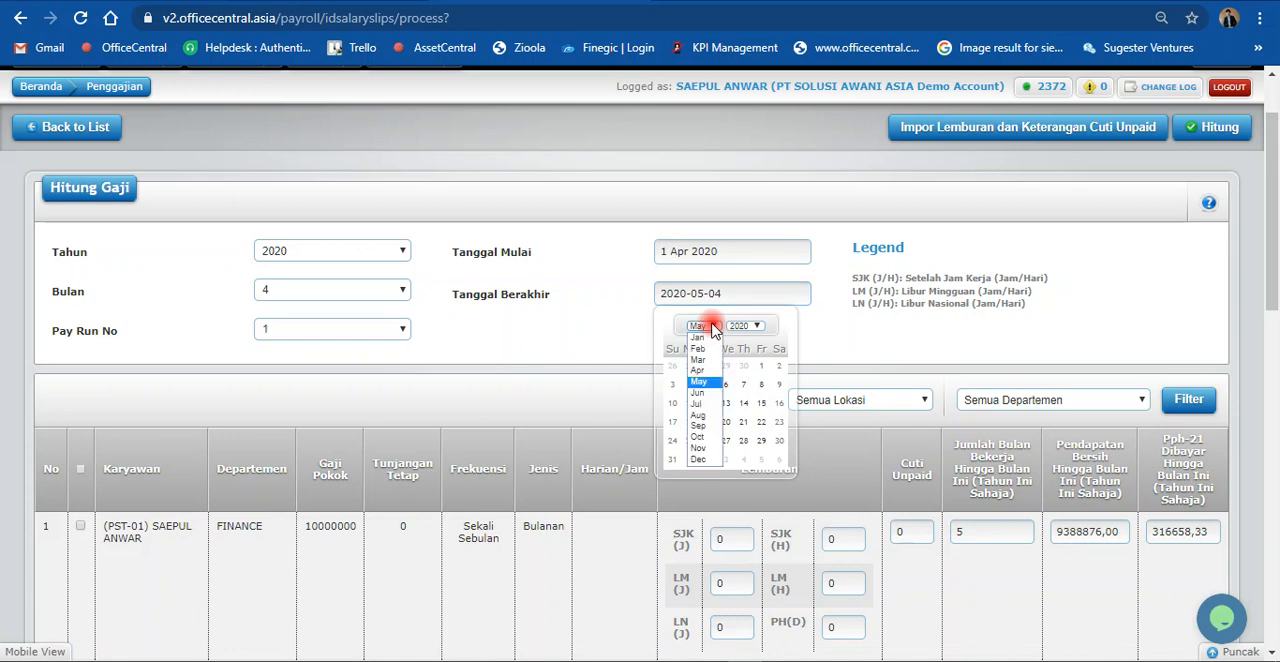
{"action": "left_click", "coordinate": [710, 372]}
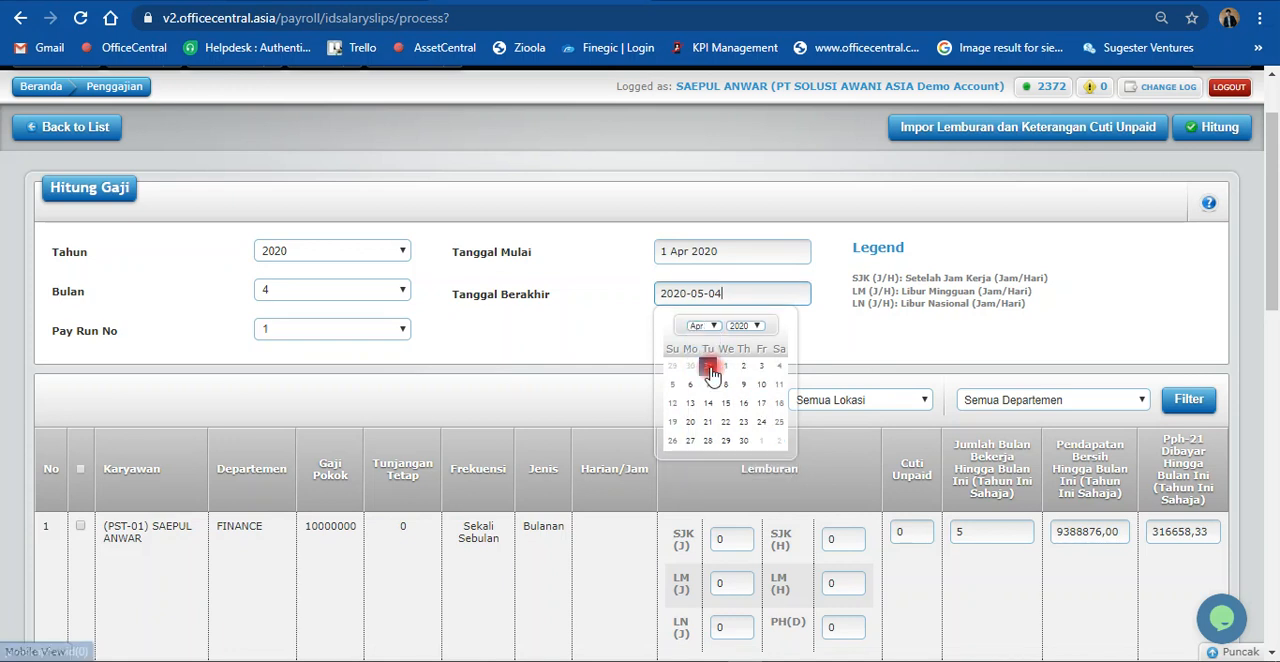
{"action": "left_click", "coordinate": [741, 436]}
Step: Select the FINANCE department employee in the first row for salary calculation
{"action": "scroll", "coordinate": [460, 365], "scroll_direction": "down", "scroll_amount": 2}
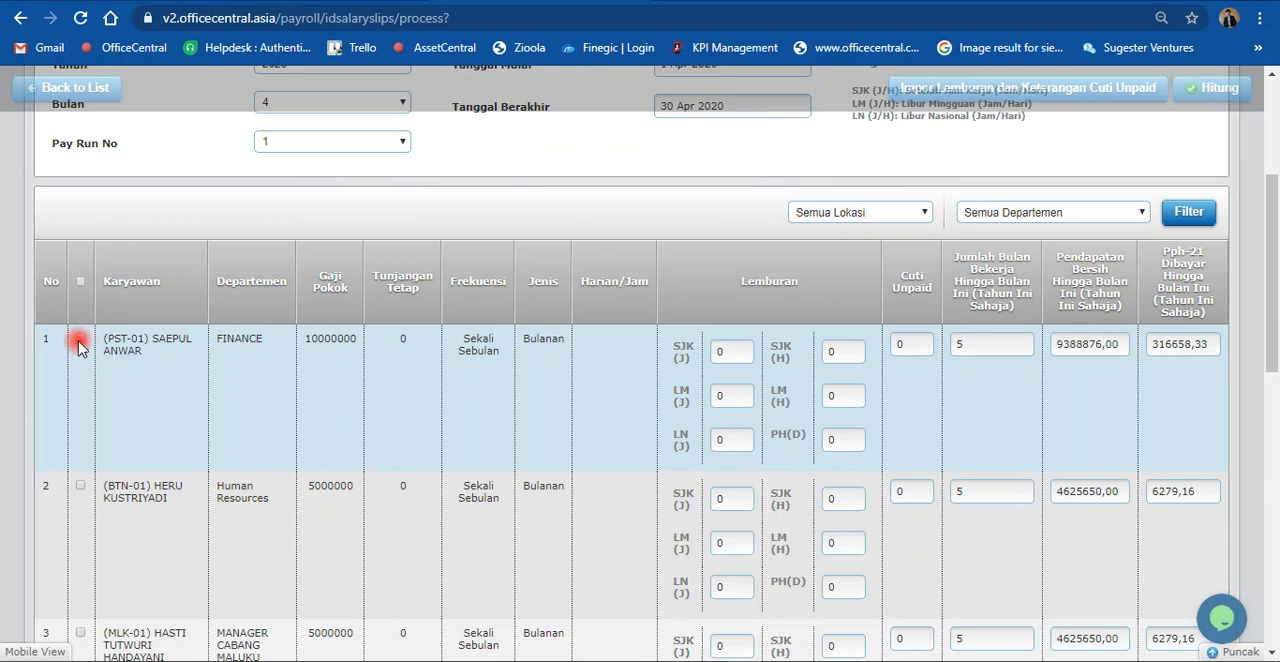
{"action": "left_click", "coordinate": [79, 344]}
{"action": "left_click_drag", "start_coordinate": [277, 405], "coordinate": [229, 419]}
Step: Look through the employee list on the Hitung Gaji page, including the salary, Lemburan and Cuti Unpaid columns
{"action": "scroll", "coordinate": [229, 419], "scroll_direction": "down", "scroll_amount": 6}
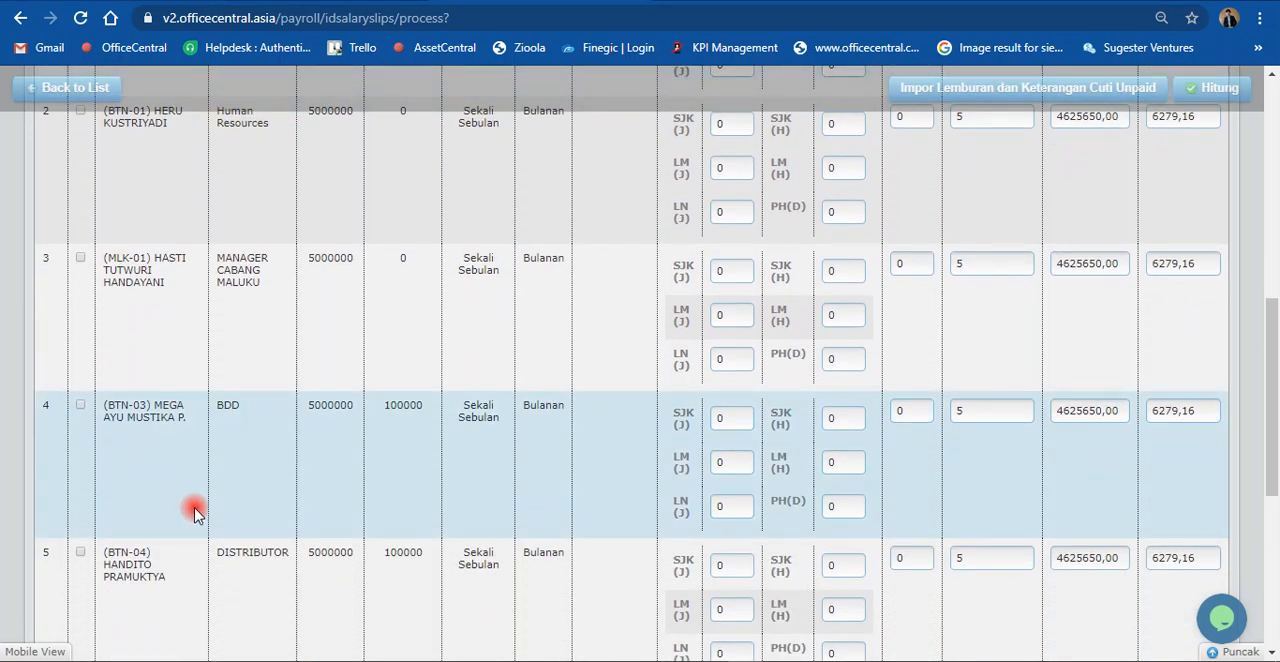
{"action": "scroll", "coordinate": [195, 512], "scroll_direction": "down", "scroll_amount": 2}
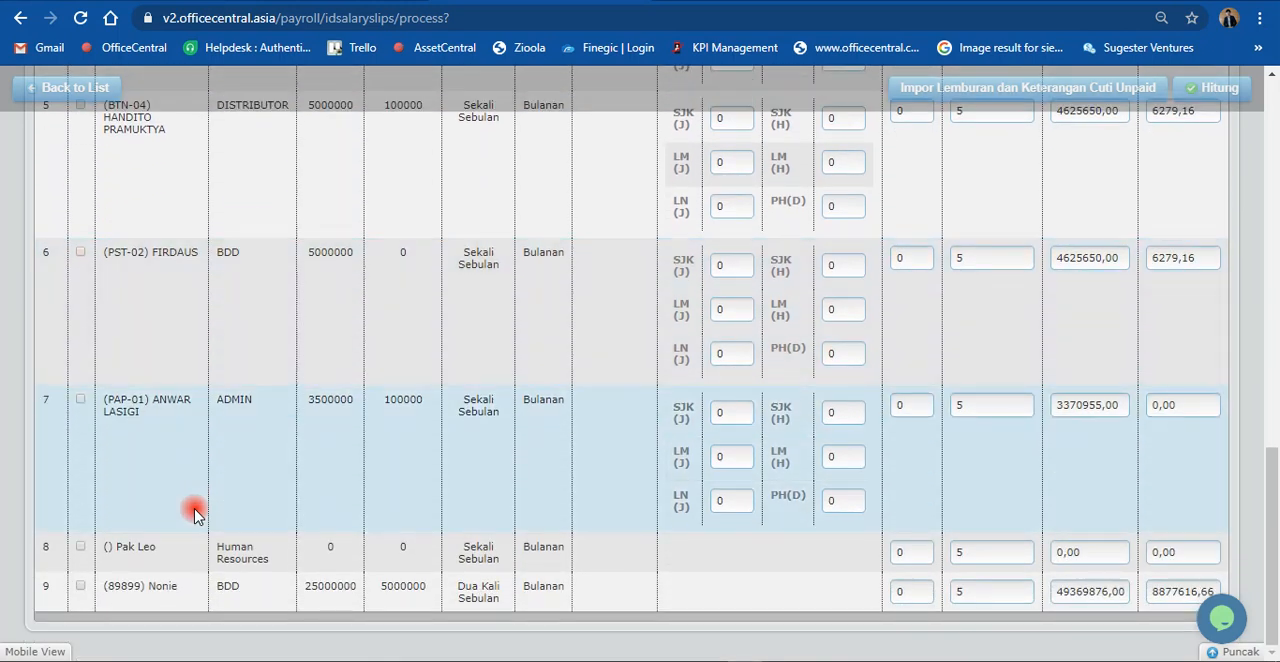
{"action": "scroll", "coordinate": [195, 512], "scroll_direction": "up", "scroll_amount": 3}
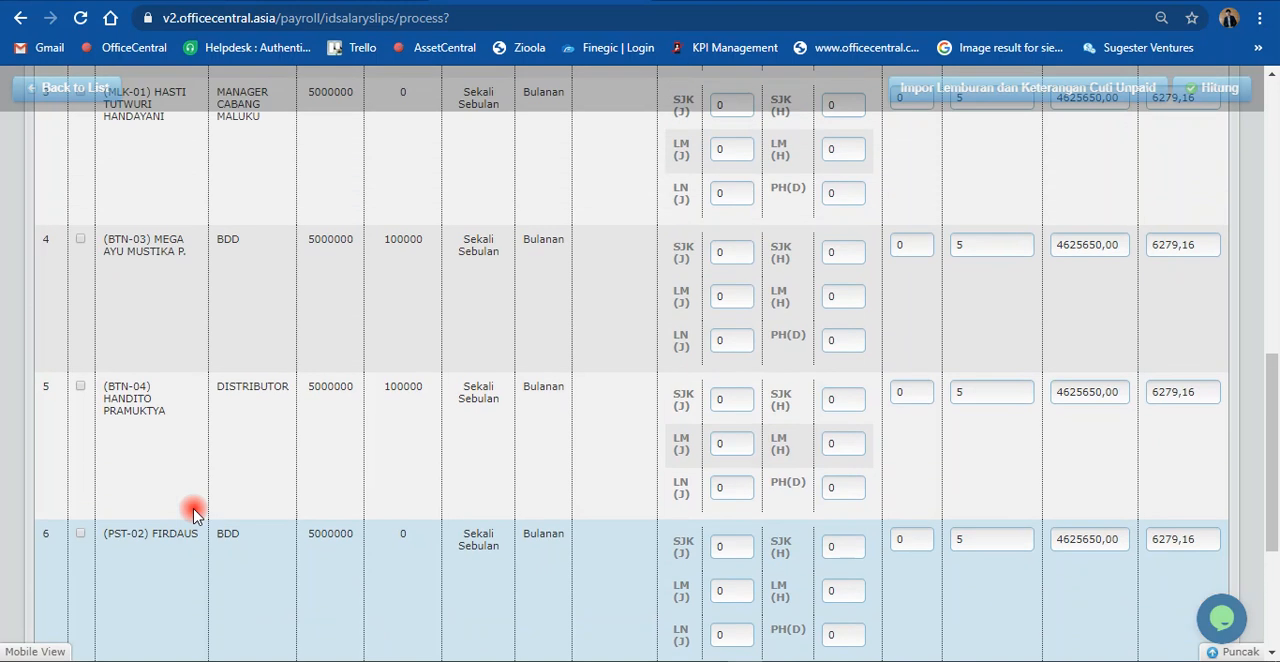
{"action": "scroll", "coordinate": [195, 512], "scroll_direction": "up", "scroll_amount": 4}
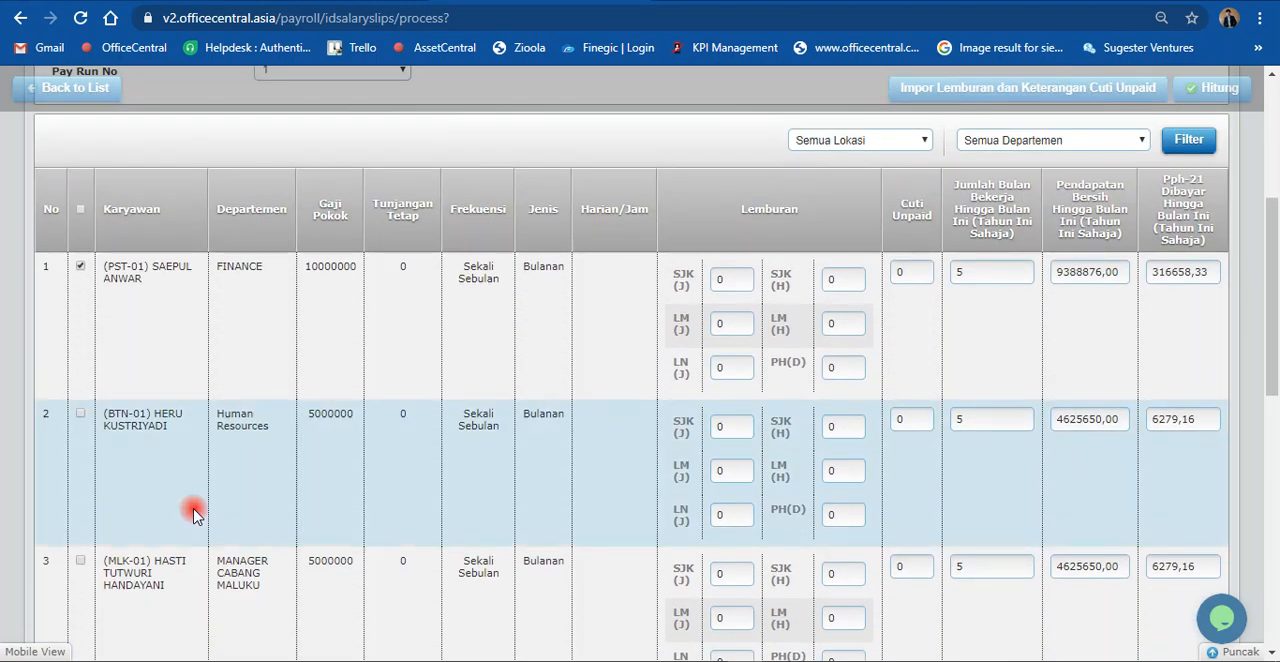
{"action": "scroll", "coordinate": [195, 512], "scroll_direction": "up", "scroll_amount": 2}
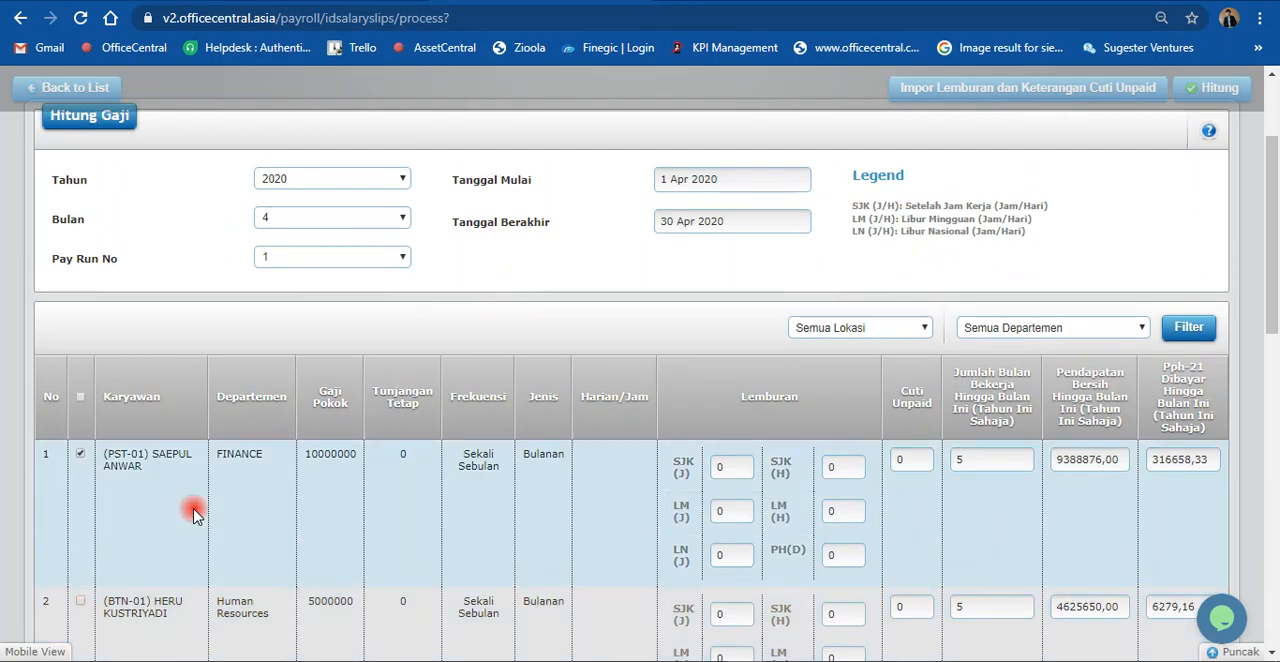
{"action": "scroll", "coordinate": [195, 512], "scroll_direction": "down", "scroll_amount": 9}
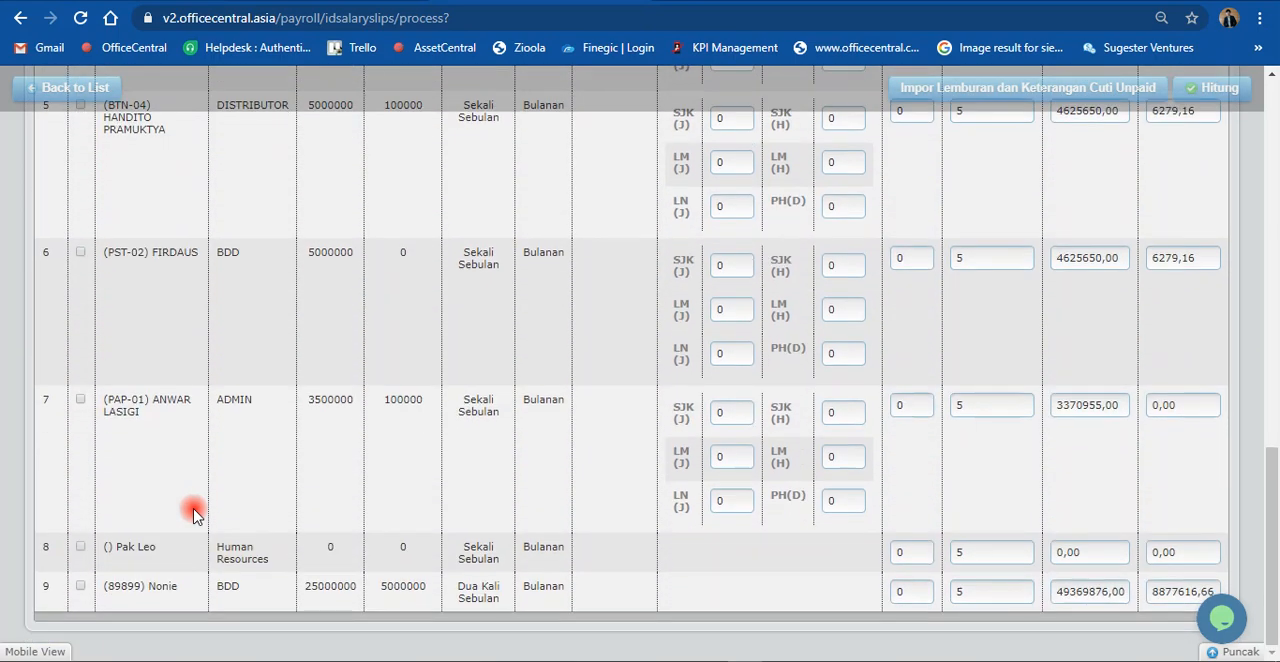
{"action": "scroll", "coordinate": [195, 512], "scroll_direction": "up", "scroll_amount": 9}
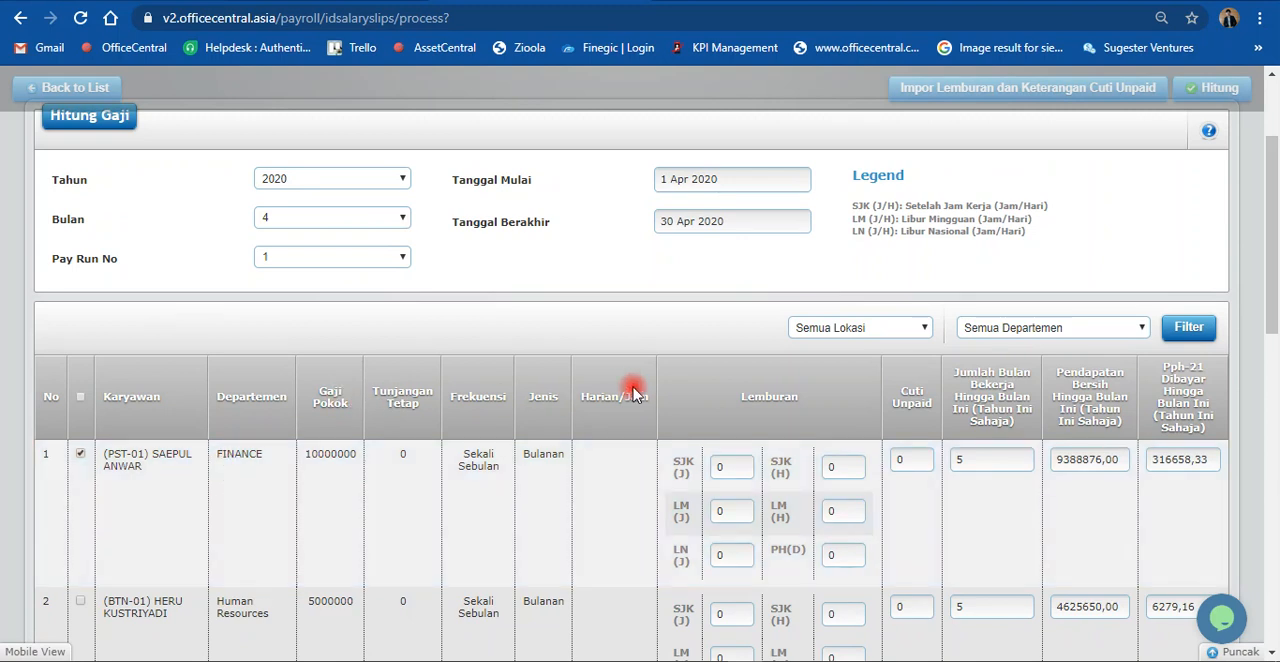
{"action": "scroll", "coordinate": [632, 390], "scroll_direction": "down", "scroll_amount": 5}
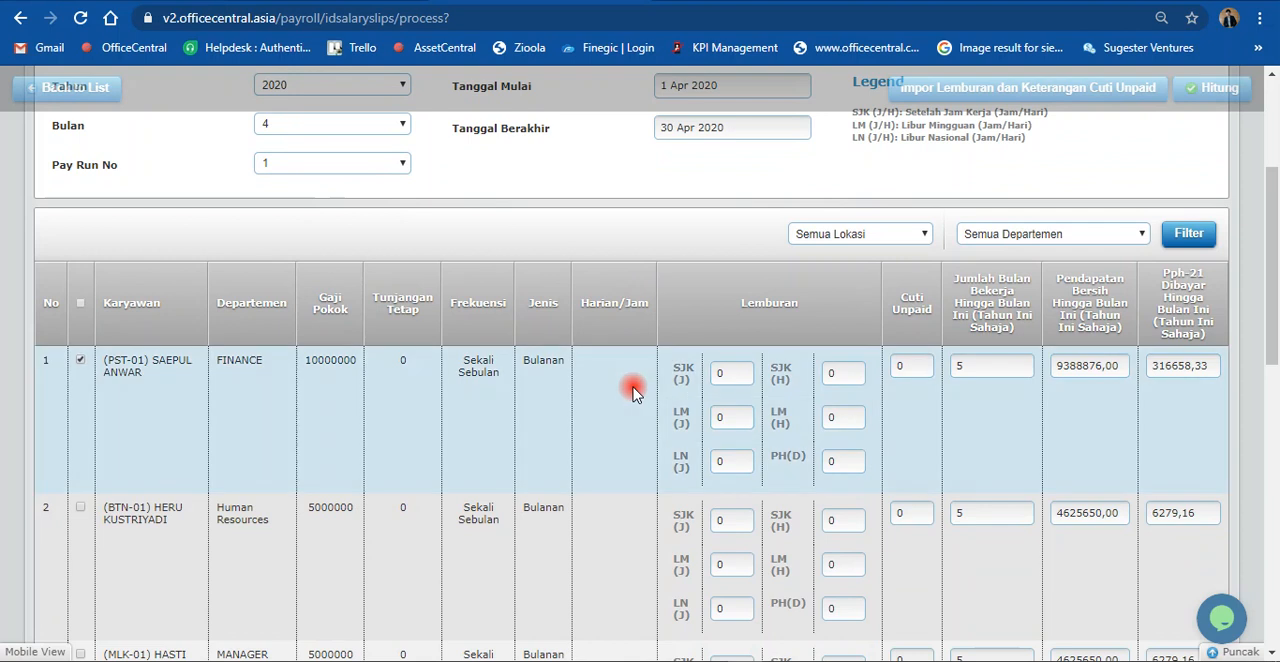
{"action": "scroll", "coordinate": [632, 390], "scroll_direction": "down", "scroll_amount": 5}
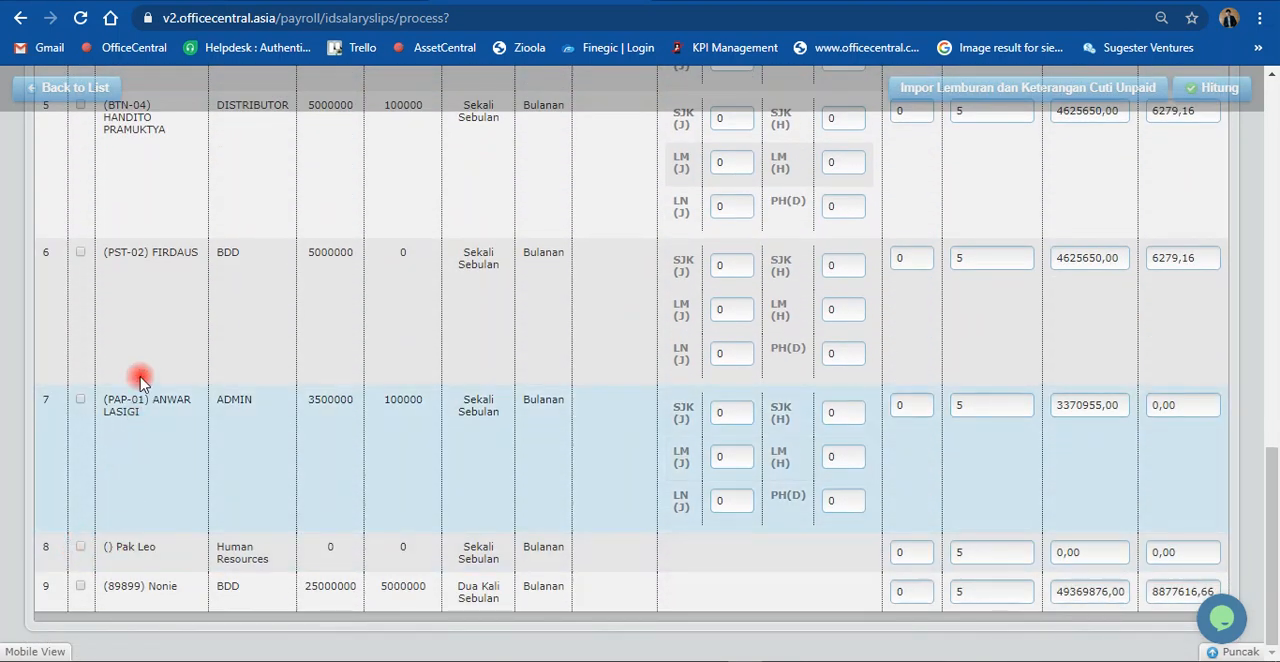
{"action": "scroll", "coordinate": [138, 385], "scroll_direction": "up", "scroll_amount": 1}
{"action": "scroll", "coordinate": [140, 366], "scroll_direction": "up", "scroll_amount": 2}
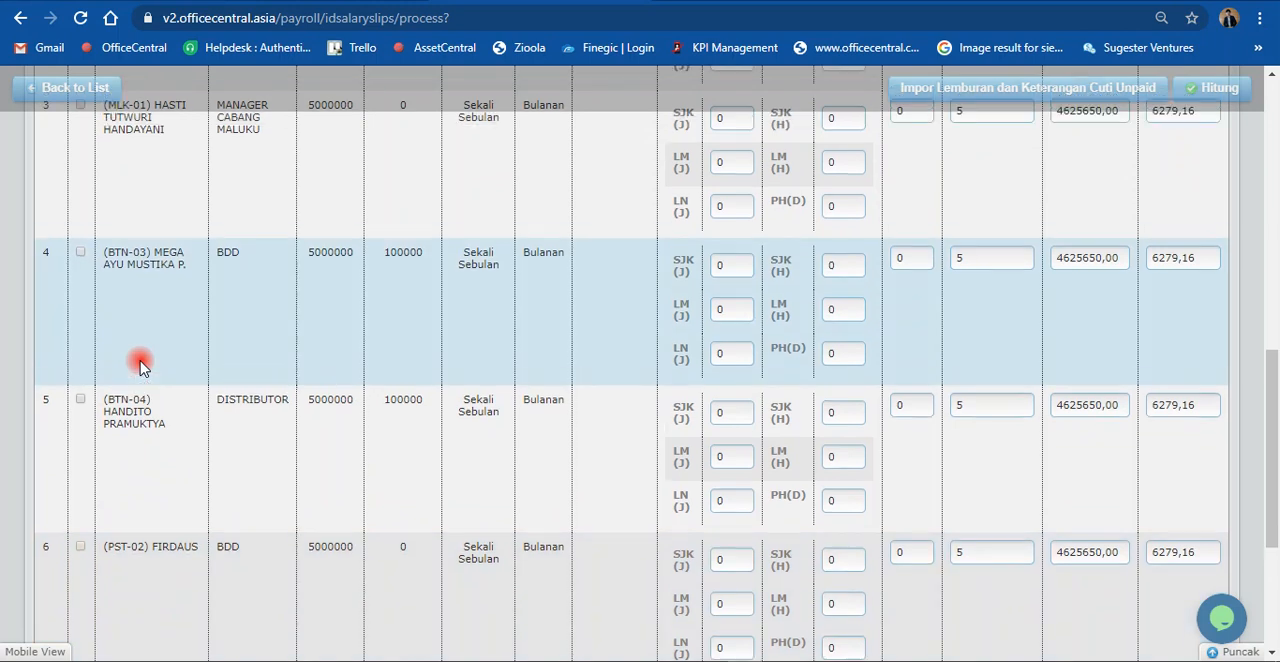
{"action": "scroll", "coordinate": [140, 366], "scroll_direction": "up", "scroll_amount": 1}
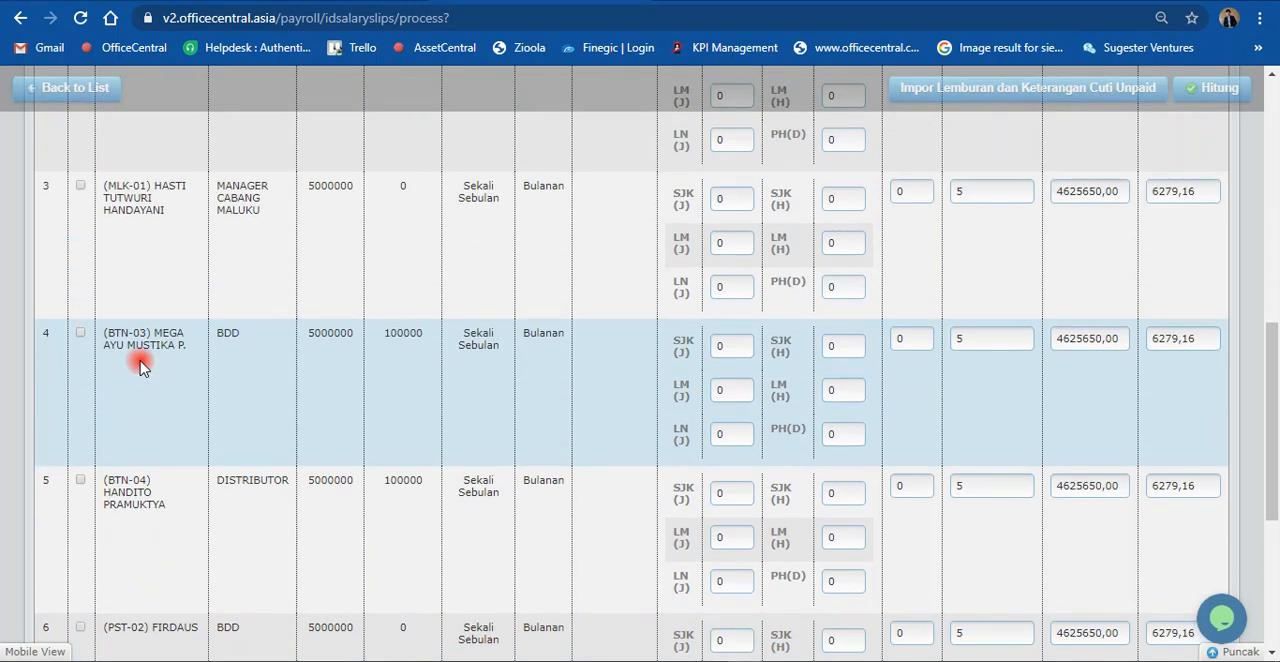
{"action": "scroll", "coordinate": [140, 366], "scroll_direction": "up", "scroll_amount": 3}
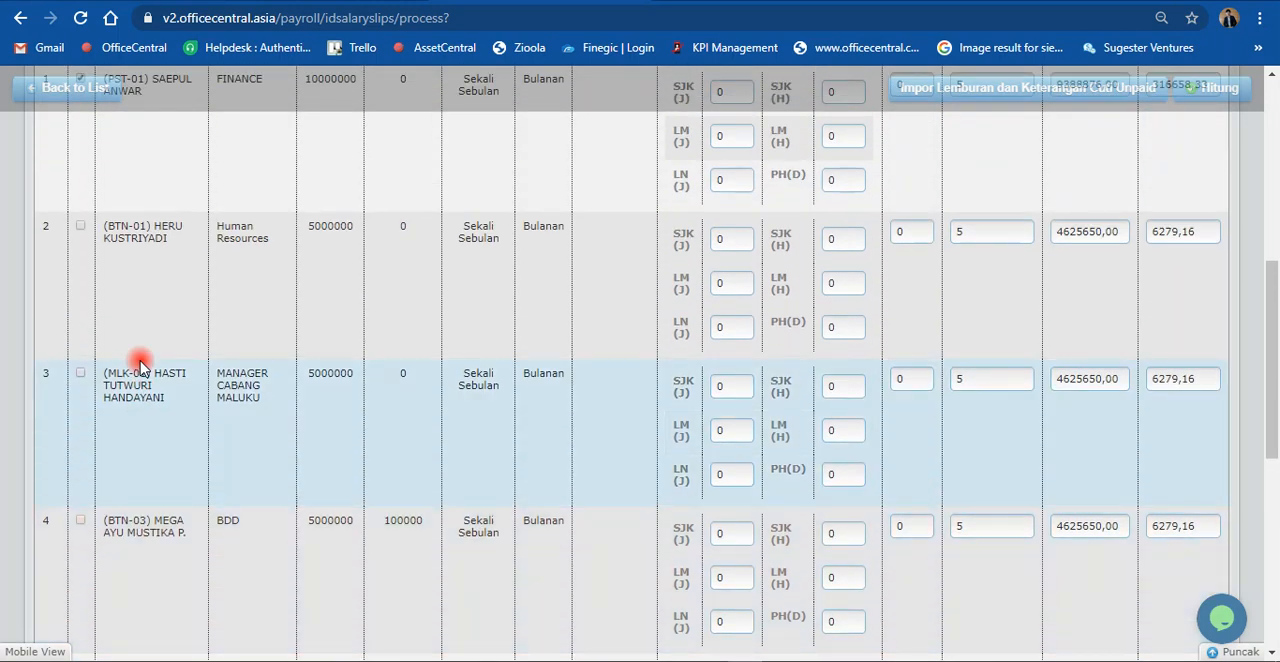
Step: Set the Hitung Gaji Bulan to 3
{"action": "scroll", "coordinate": [140, 366], "scroll_direction": "up", "scroll_amount": 3}
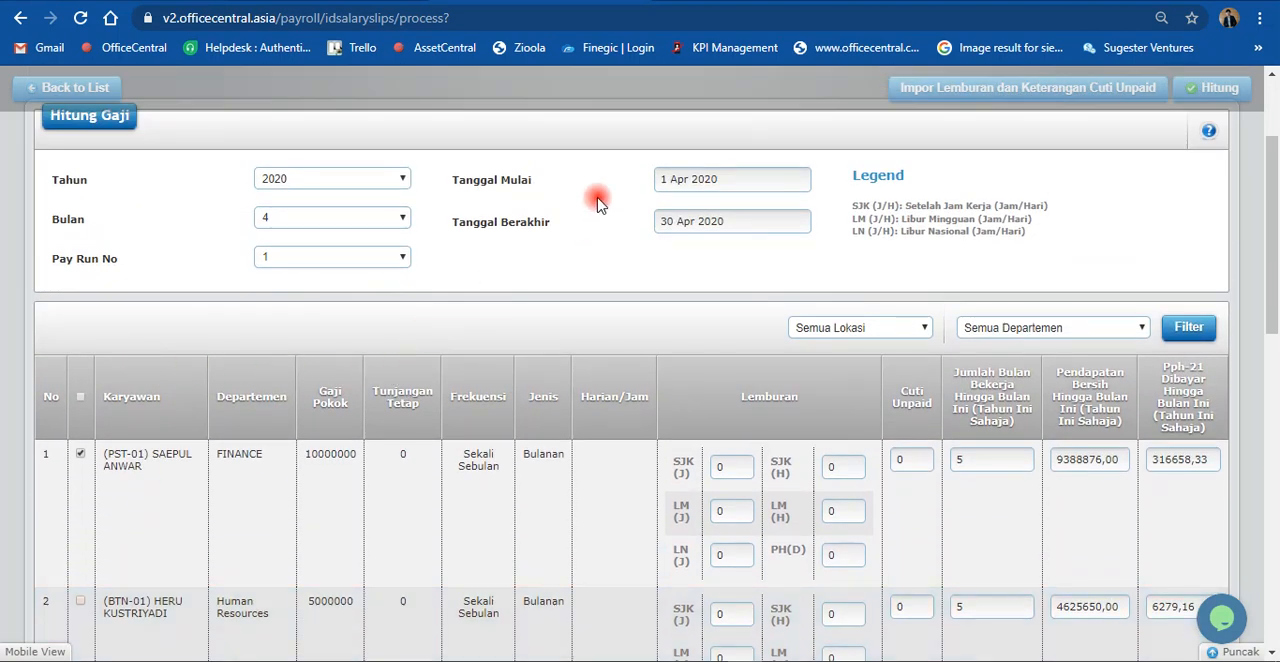
{"action": "left_click", "coordinate": [390, 220]}
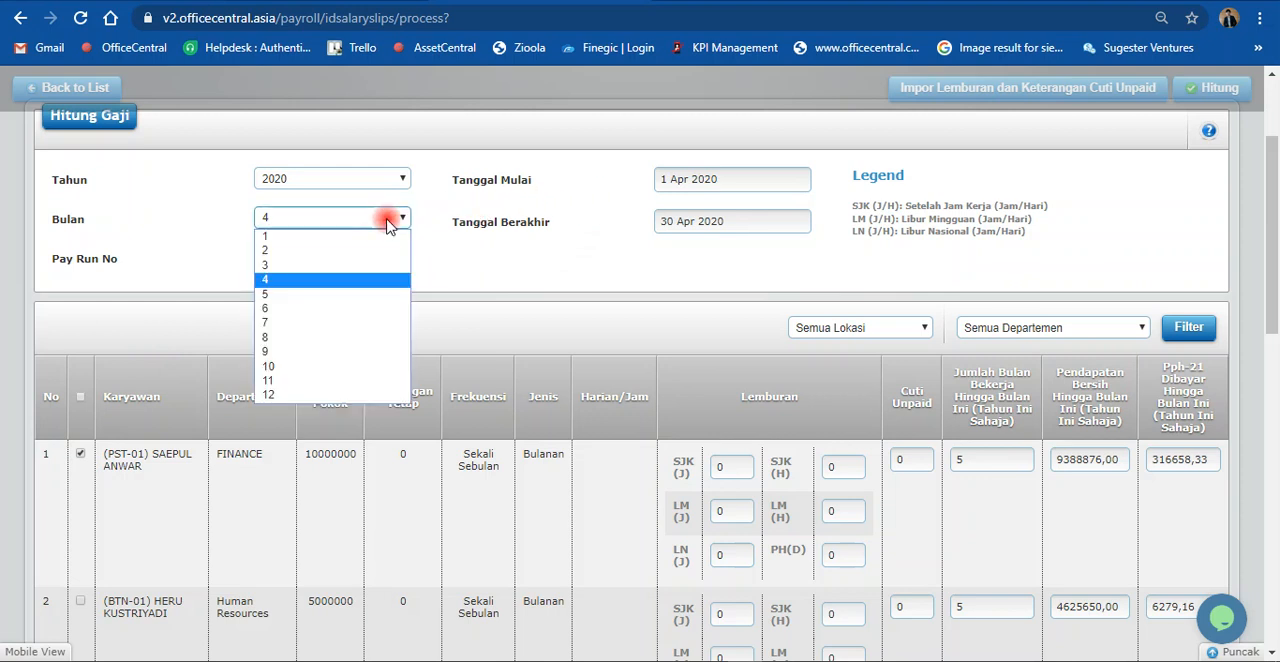
{"action": "left_click", "coordinate": [368, 266]}
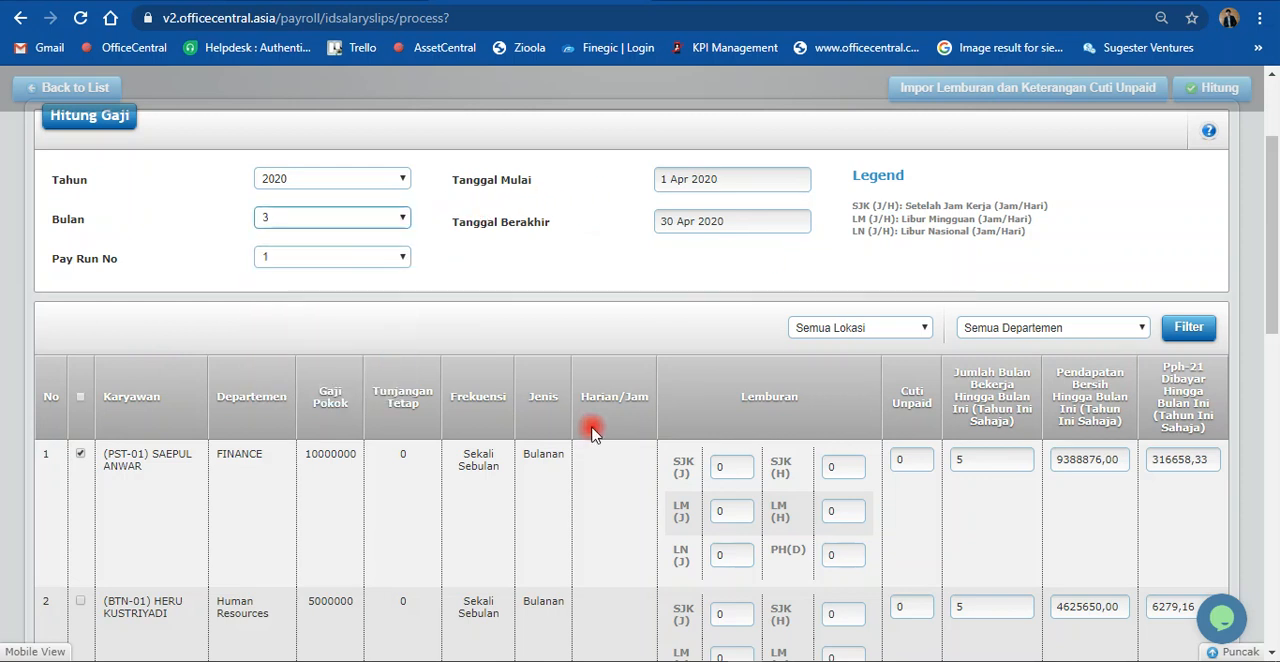
Step: Check which employees are listed for the salary calculation with Bulan 3, comparing the list with the period settings
{"action": "scroll", "coordinate": [580, 432], "scroll_direction": "down", "scroll_amount": 10}
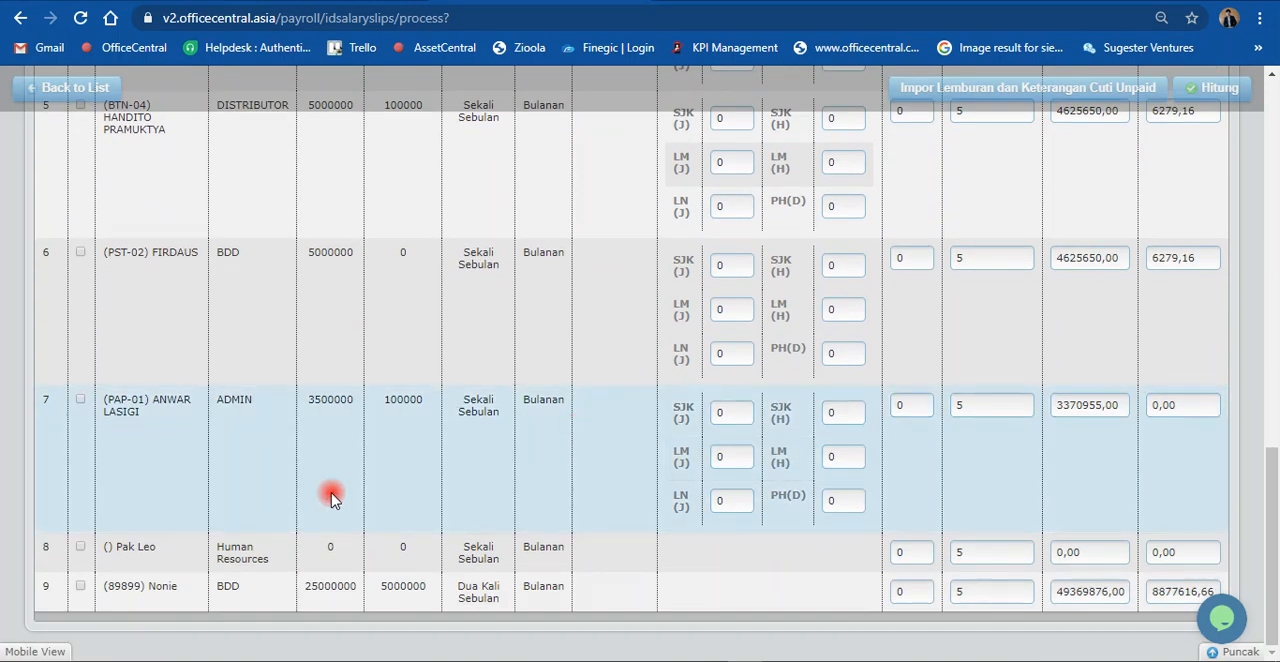
{"action": "scroll", "coordinate": [192, 493], "scroll_direction": "up", "scroll_amount": 3}
{"action": "scroll", "coordinate": [192, 493], "scroll_direction": "up", "scroll_amount": 5}
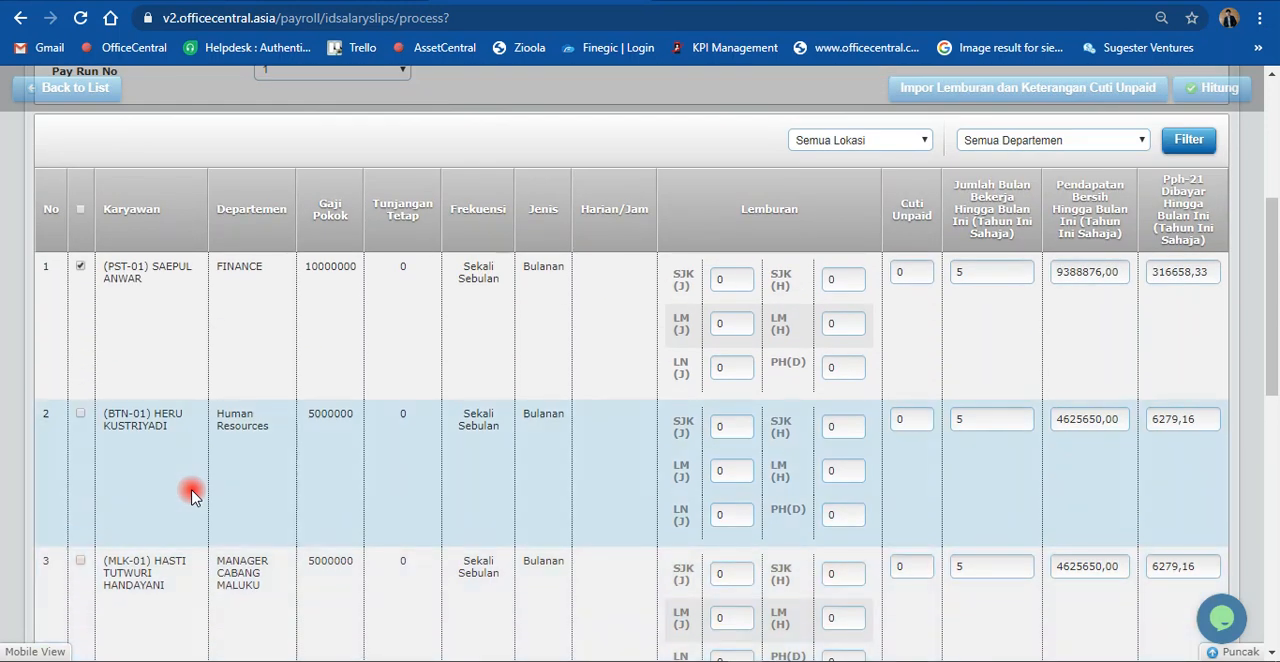
{"action": "scroll", "coordinate": [192, 493], "scroll_direction": "up", "scroll_amount": 3}
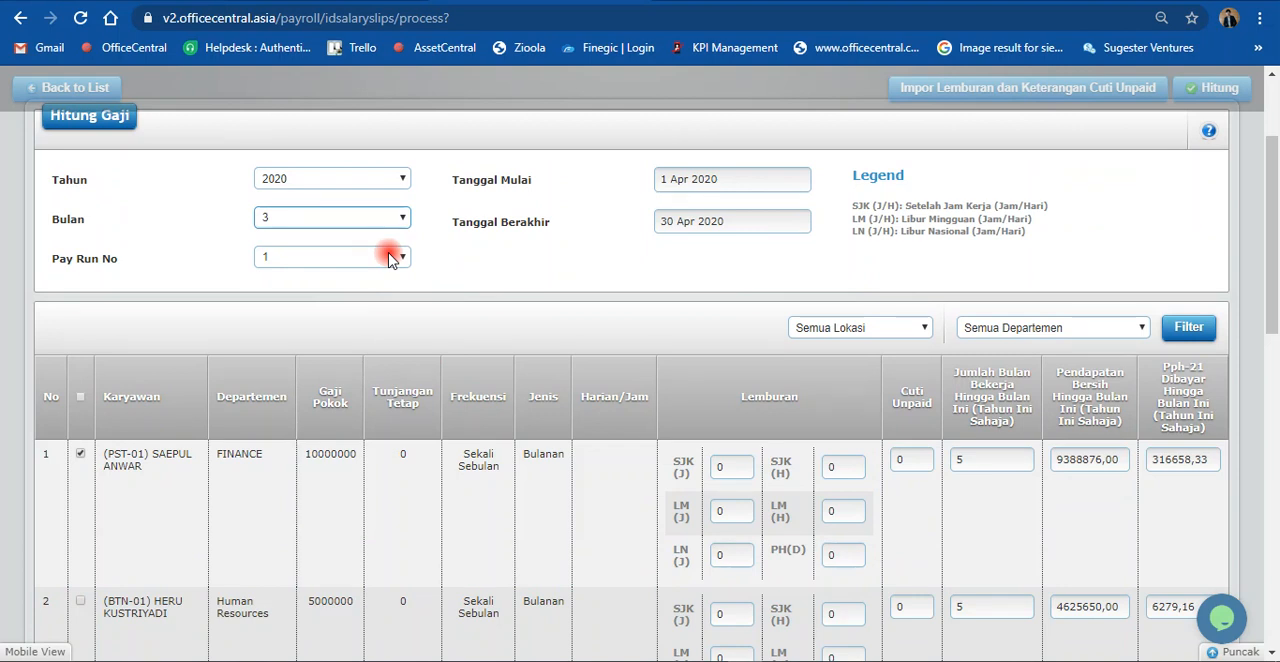
{"action": "scroll", "coordinate": [513, 278], "scroll_direction": "up", "scroll_amount": 2}
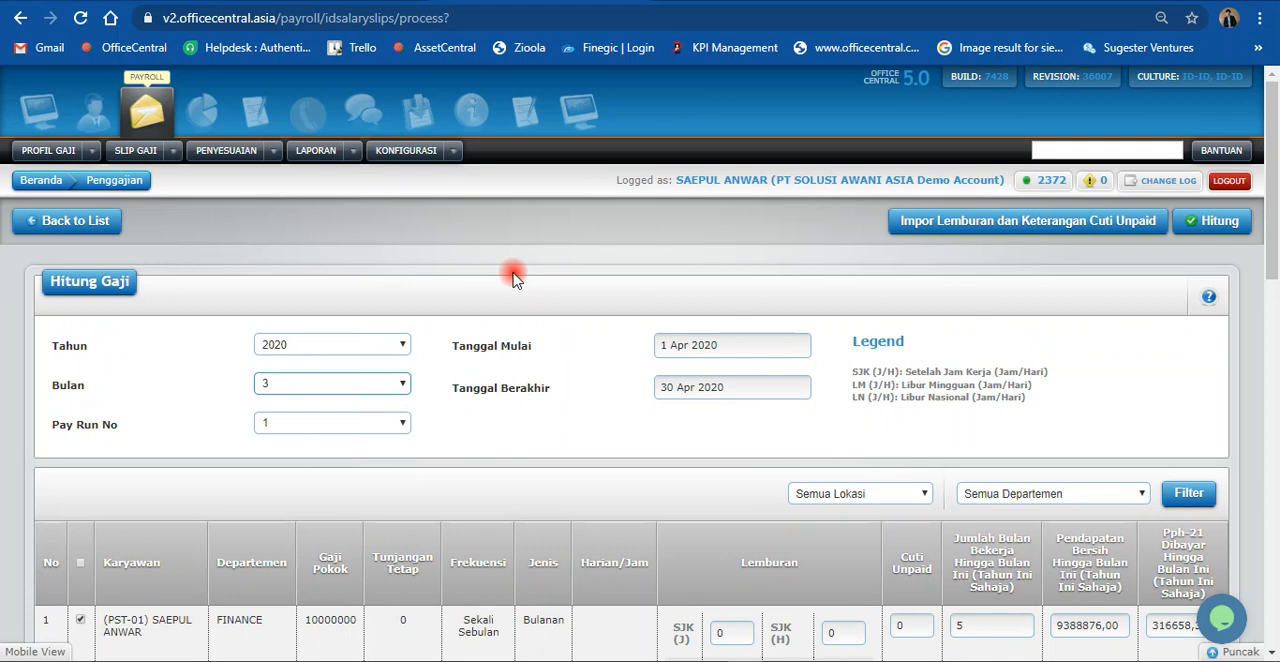
{"action": "scroll", "coordinate": [513, 278], "scroll_direction": "down", "scroll_amount": 2}
{"action": "scroll", "coordinate": [513, 276], "scroll_direction": "up", "scroll_amount": 2}
{"action": "scroll", "coordinate": [166, 212], "scroll_direction": "down", "scroll_amount": 3}
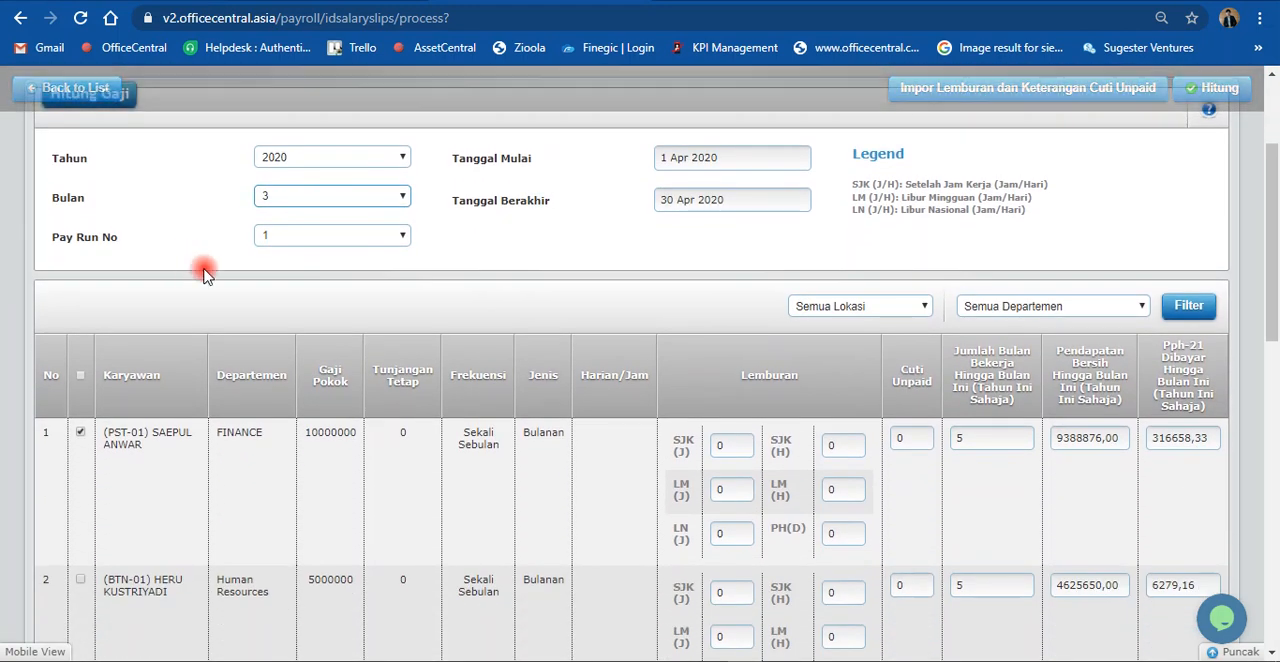
{"action": "scroll", "coordinate": [551, 372], "scroll_direction": "down", "scroll_amount": 5}
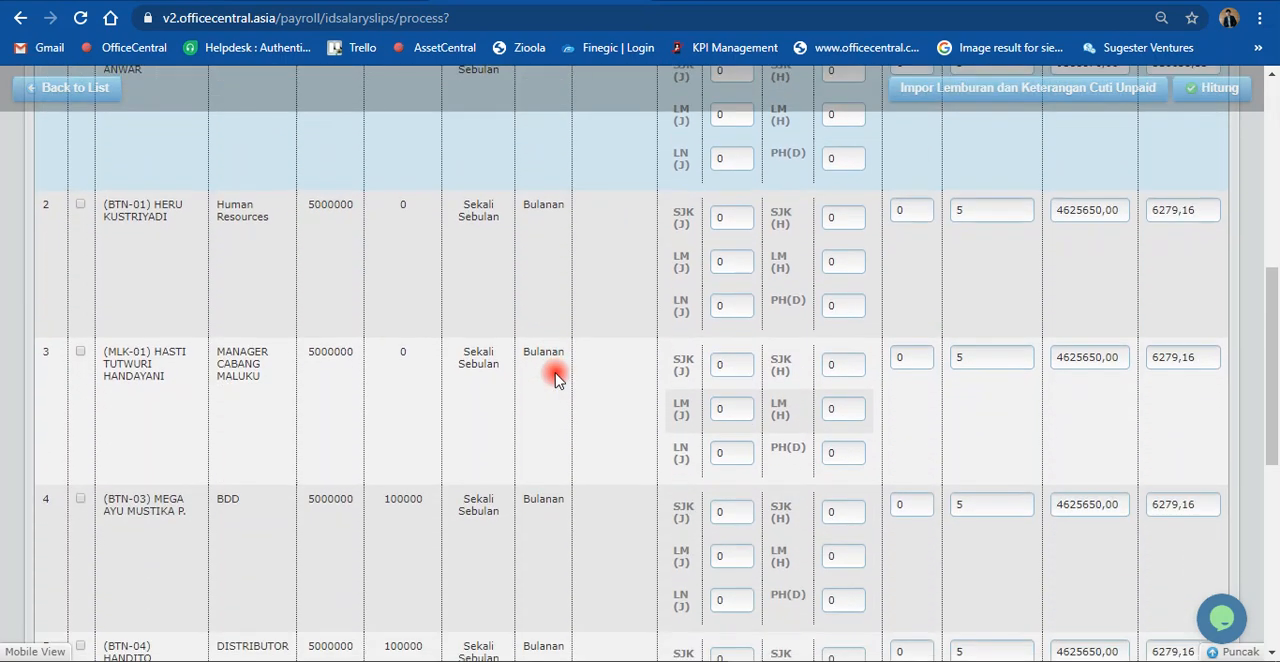
{"action": "scroll", "coordinate": [557, 378], "scroll_direction": "down", "scroll_amount": 3}
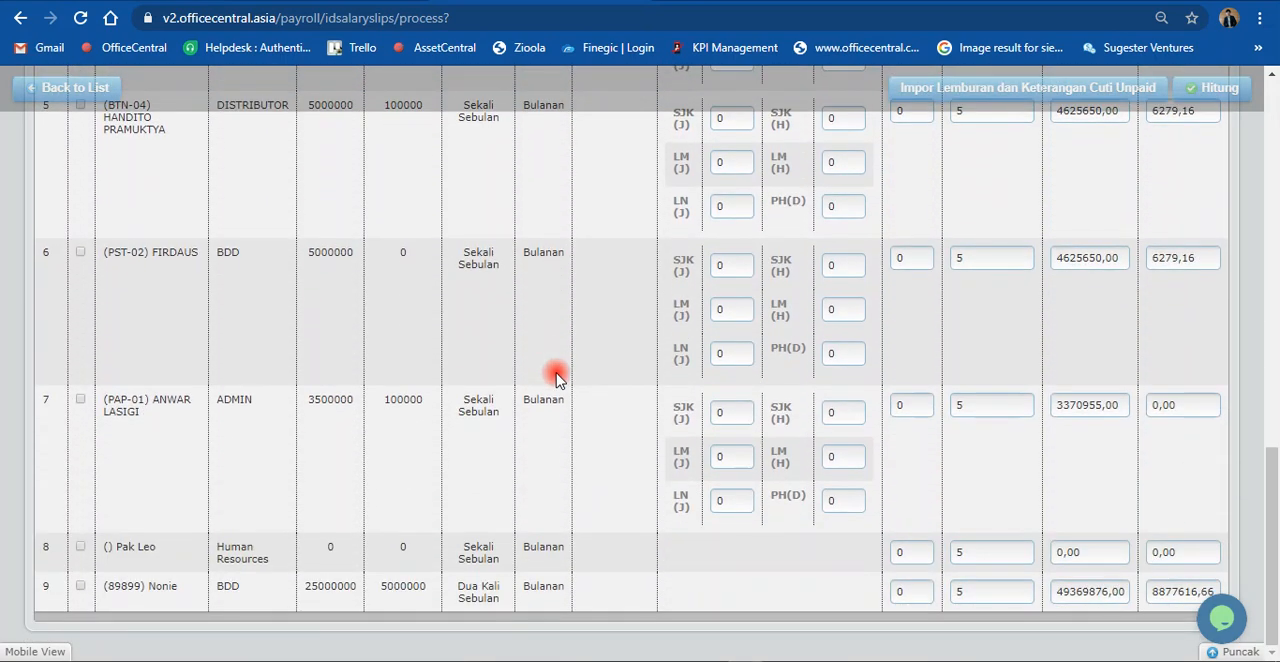
{"action": "scroll", "coordinate": [557, 378], "scroll_direction": "up", "scroll_amount": 9}
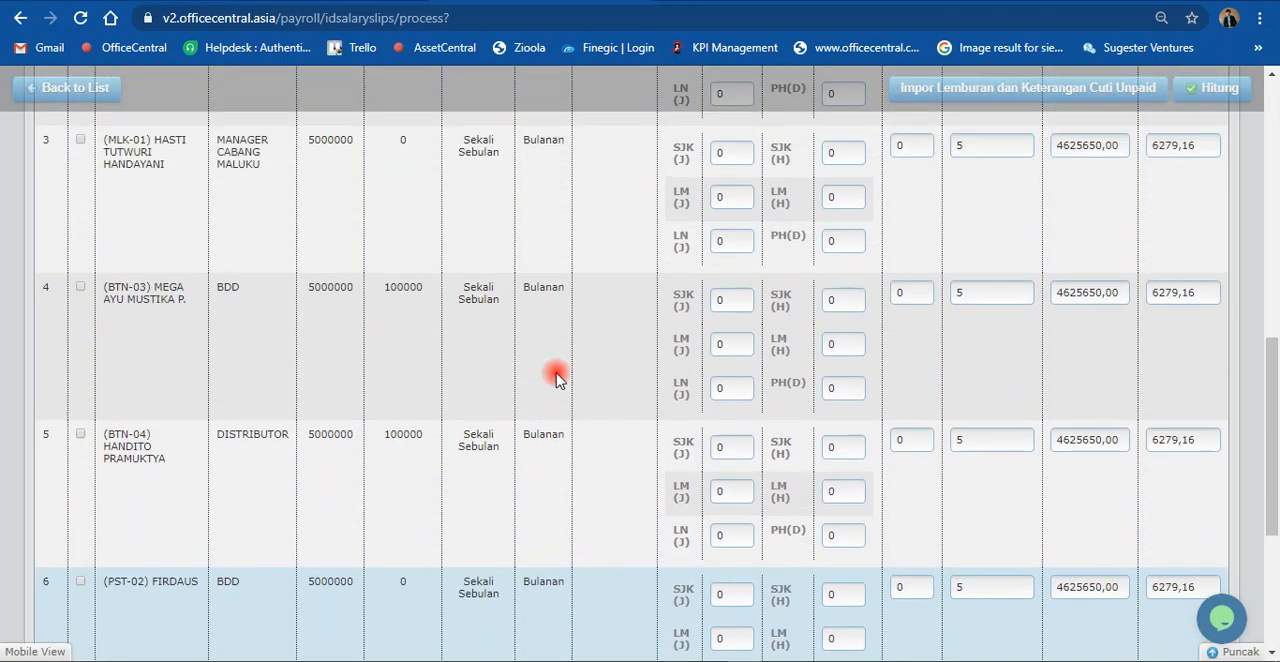
{"action": "scroll", "coordinate": [557, 378], "scroll_direction": "up", "scroll_amount": 1}
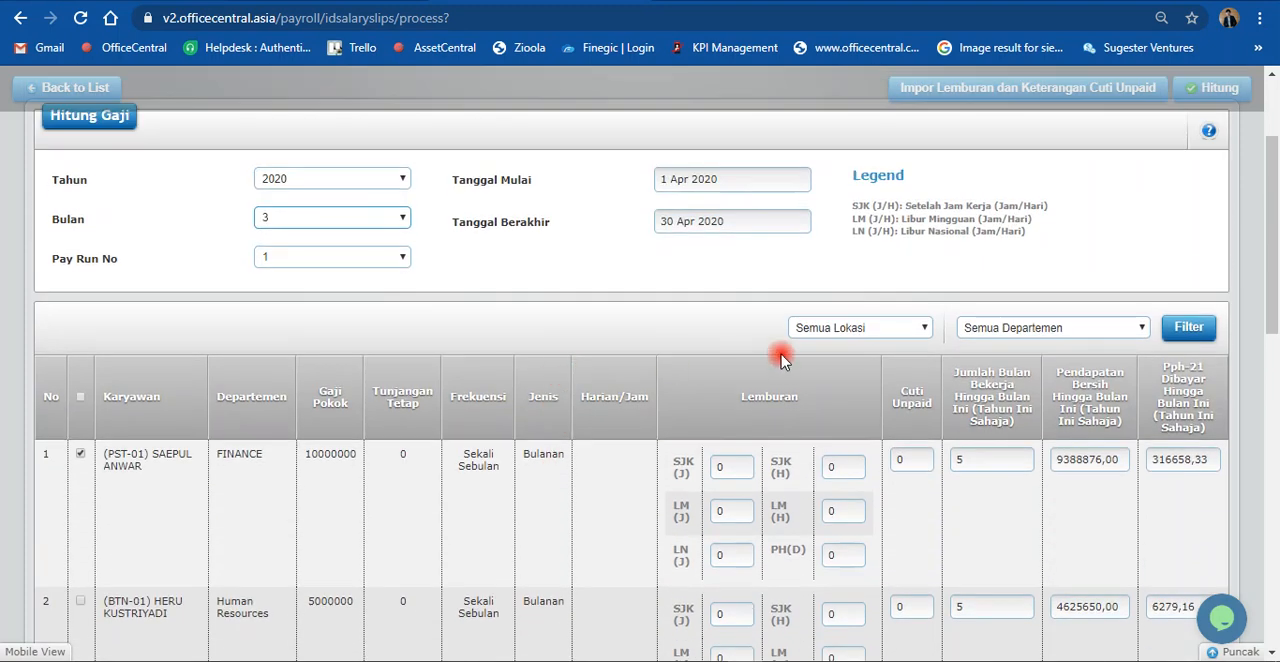
Step: Reopen the salary slip processing page with its default period and check its employee list
{"action": "scroll", "coordinate": [360, 329], "scroll_direction": "up", "scroll_amount": 2}
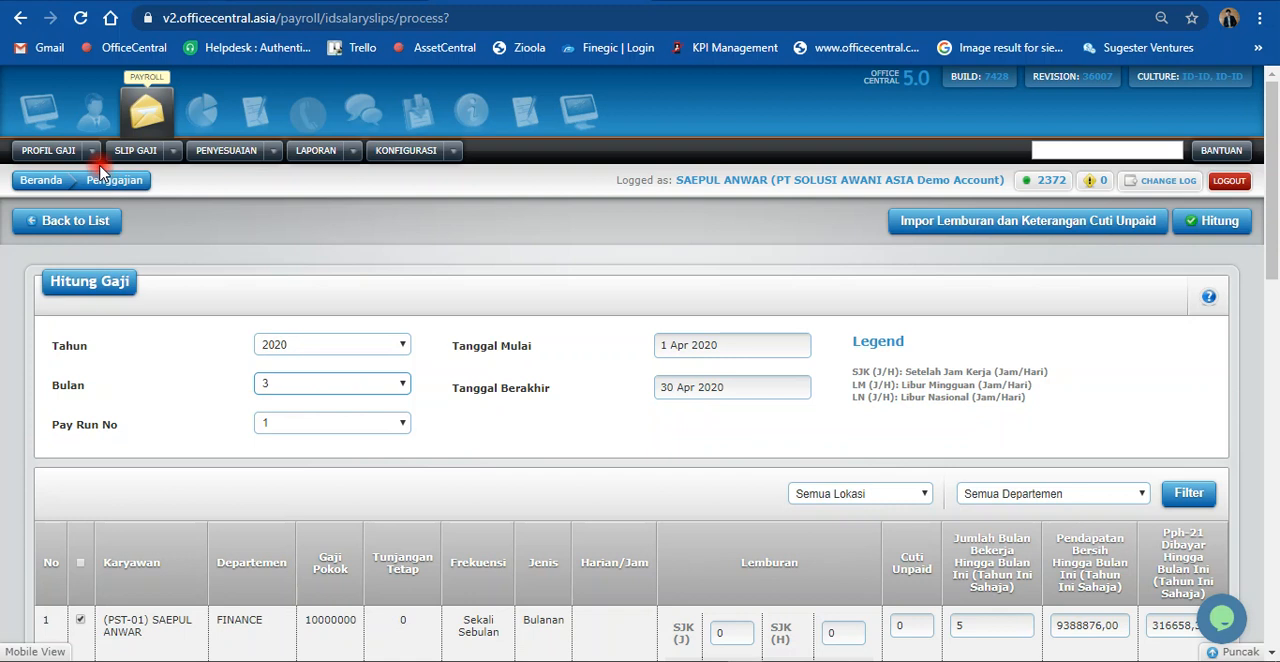
{"action": "left_click", "coordinate": [172, 152]}
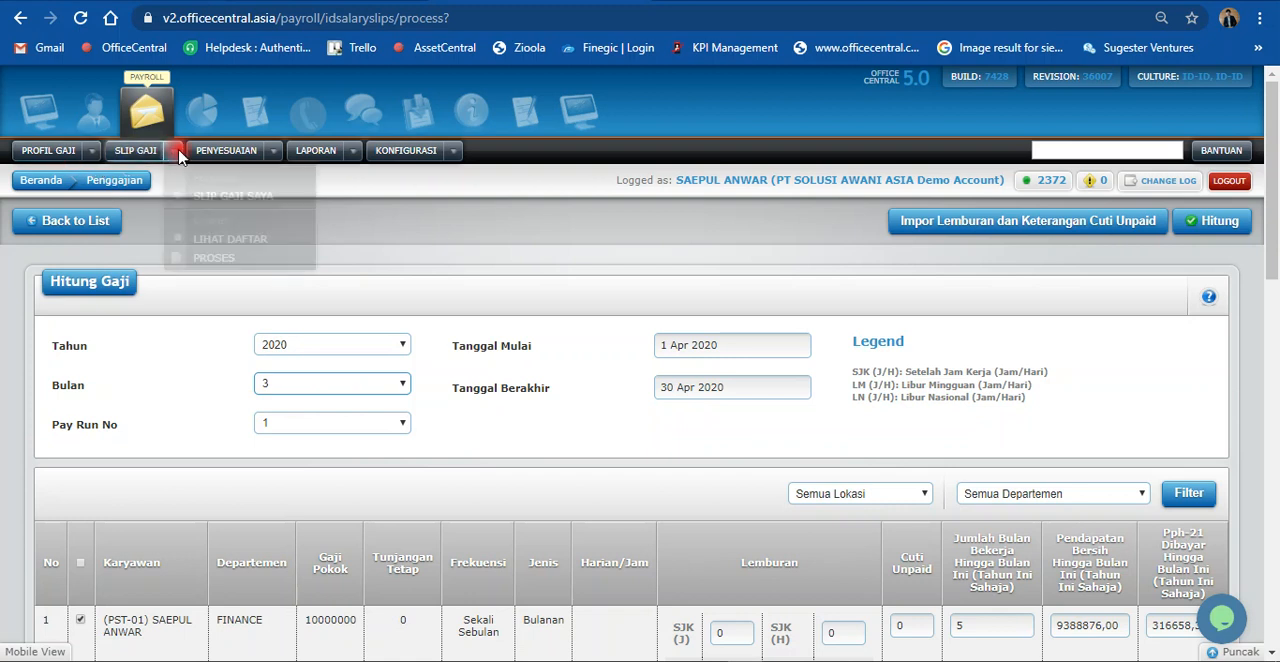
{"action": "left_click", "coordinate": [213, 259]}
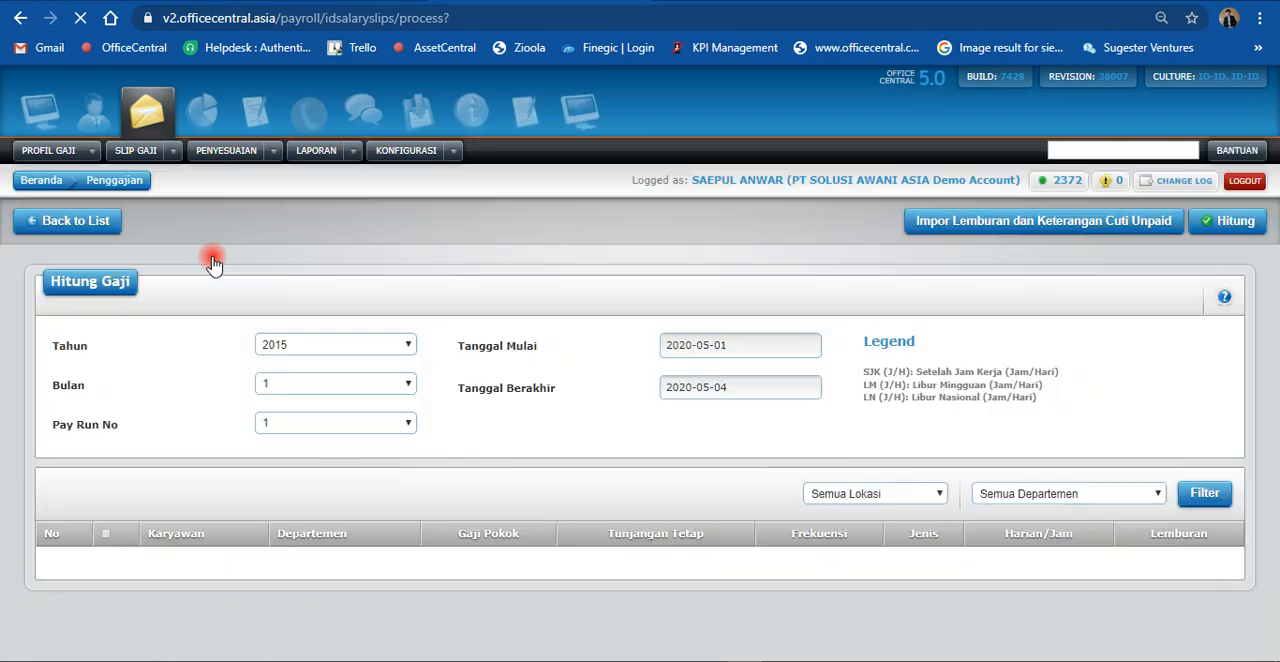
{"action": "scroll", "coordinate": [543, 378], "scroll_direction": "down", "scroll_amount": 1}
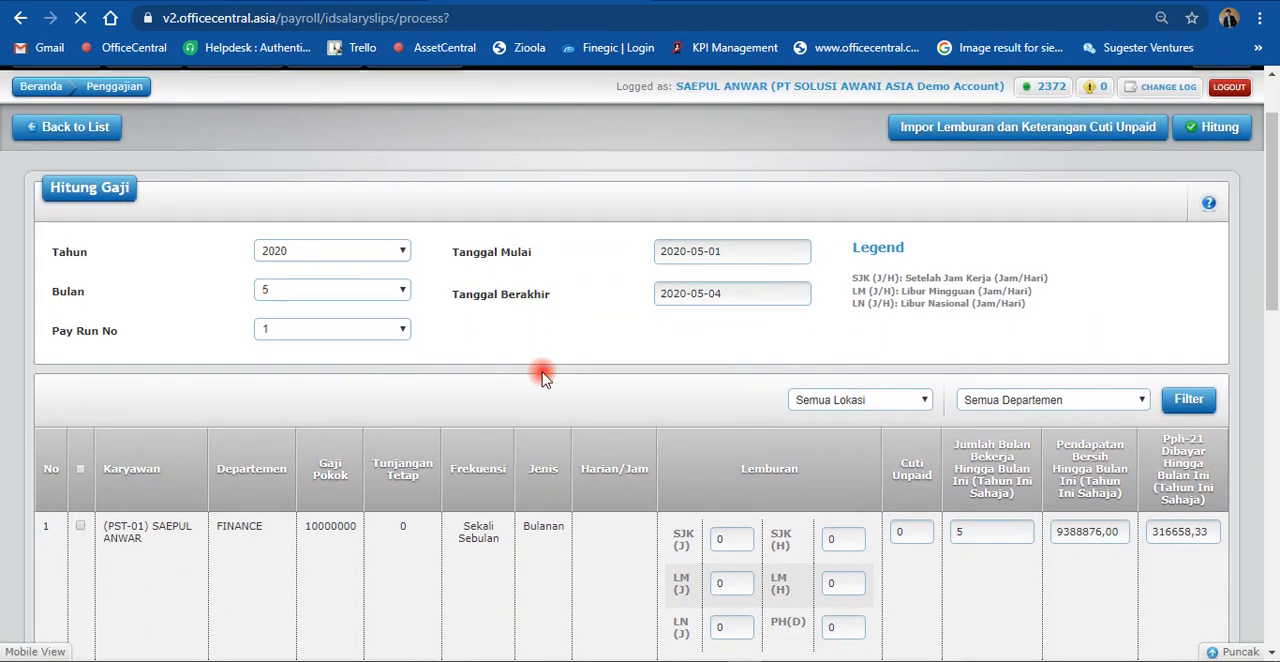
{"action": "scroll", "coordinate": [543, 378], "scroll_direction": "down", "scroll_amount": 10}
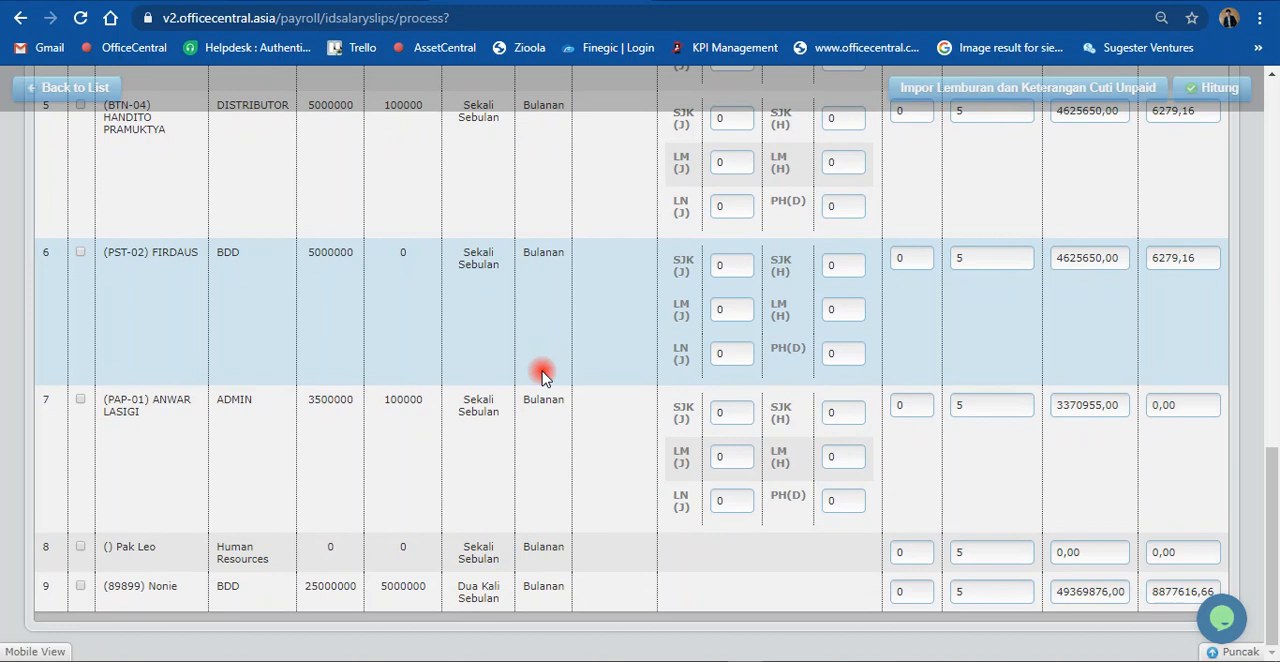
Step: Select the FINANCE employee in the first row of the Hitung Gaji list for the salary calculation
{"action": "scroll", "coordinate": [543, 378], "scroll_direction": "up", "scroll_amount": 5}
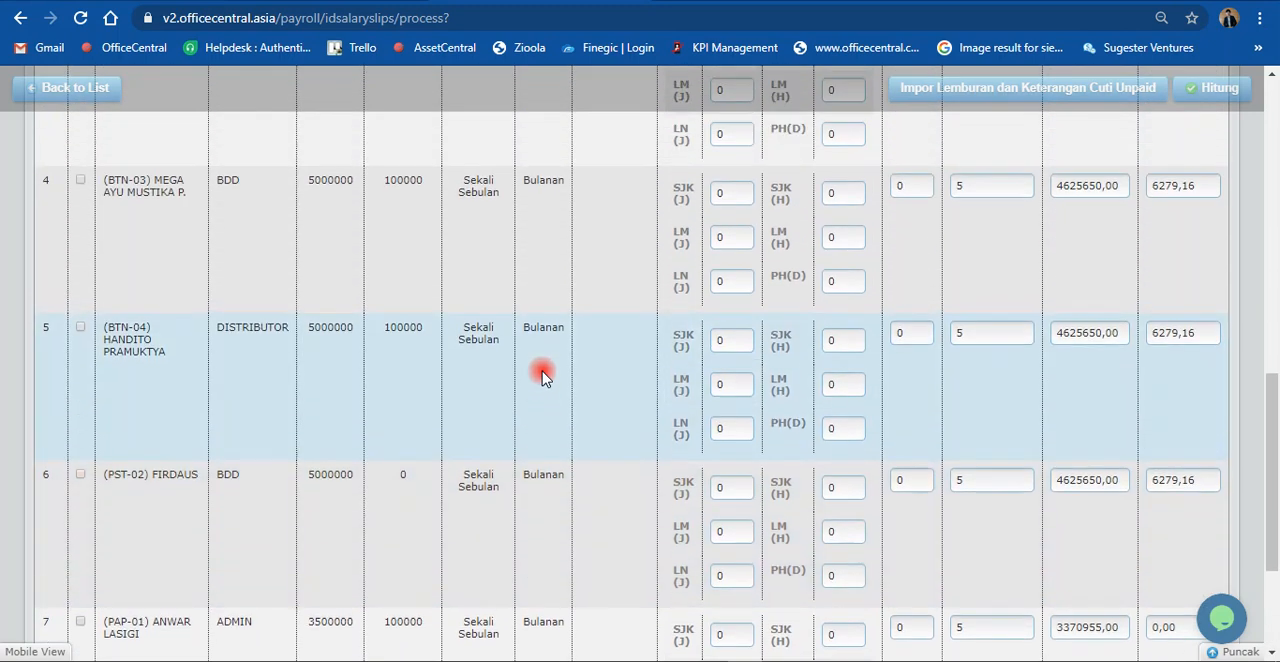
{"action": "scroll", "coordinate": [543, 378], "scroll_direction": "up", "scroll_amount": 3}
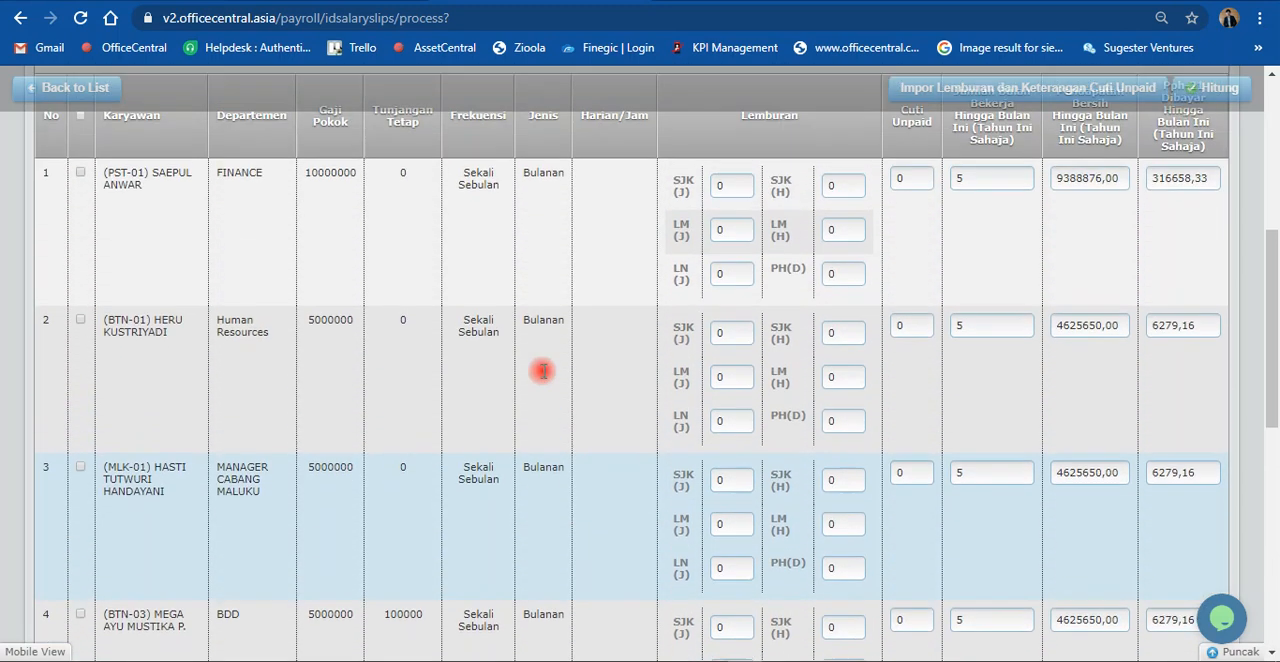
{"action": "scroll", "coordinate": [543, 378], "scroll_direction": "up", "scroll_amount": 1}
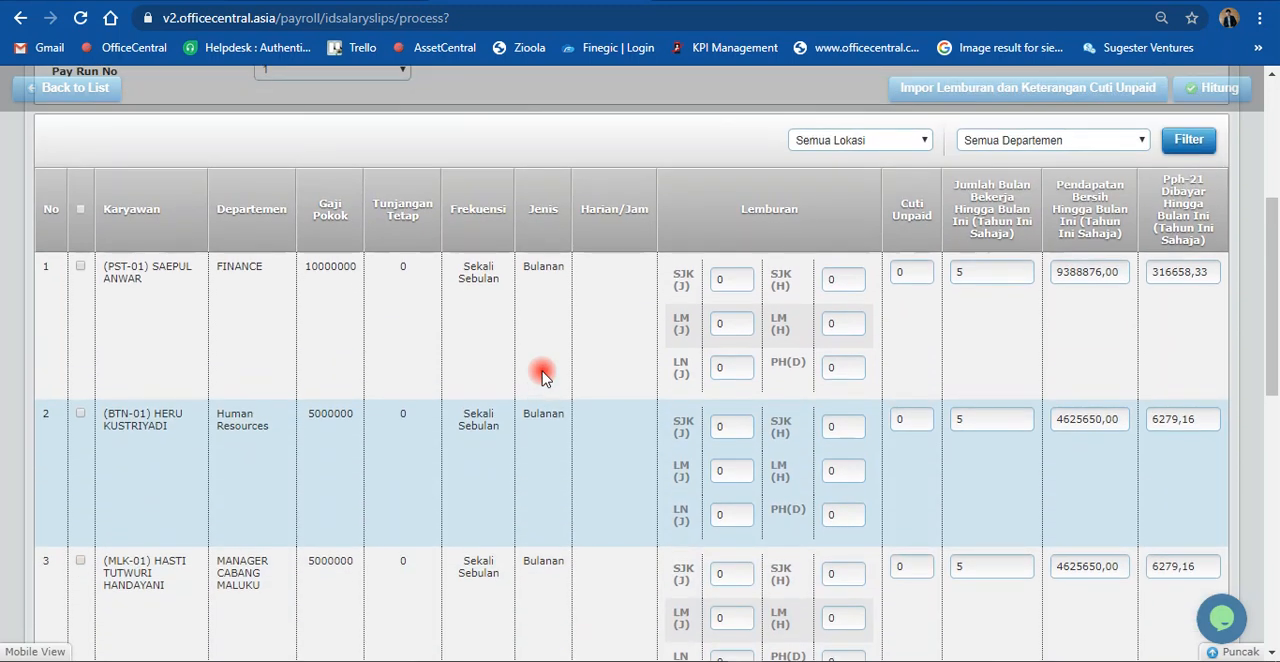
{"action": "scroll", "coordinate": [543, 378], "scroll_direction": "up", "scroll_amount": 2}
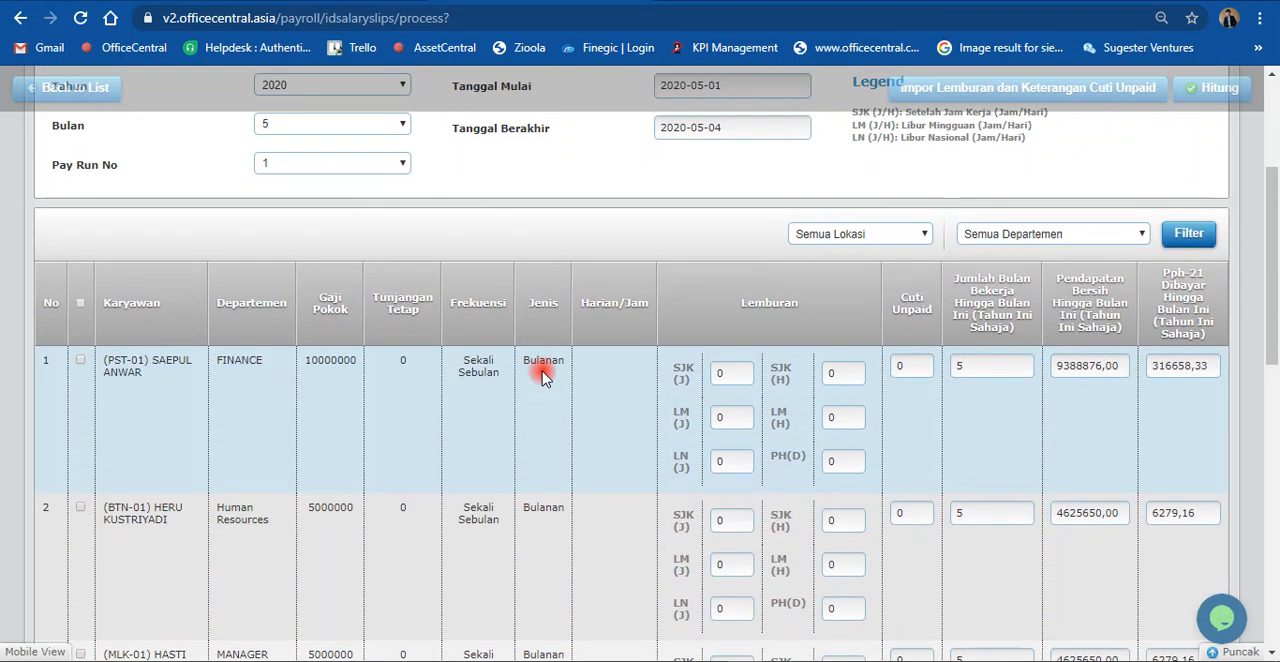
{"action": "scroll", "coordinate": [540, 378], "scroll_direction": "down", "scroll_amount": 2}
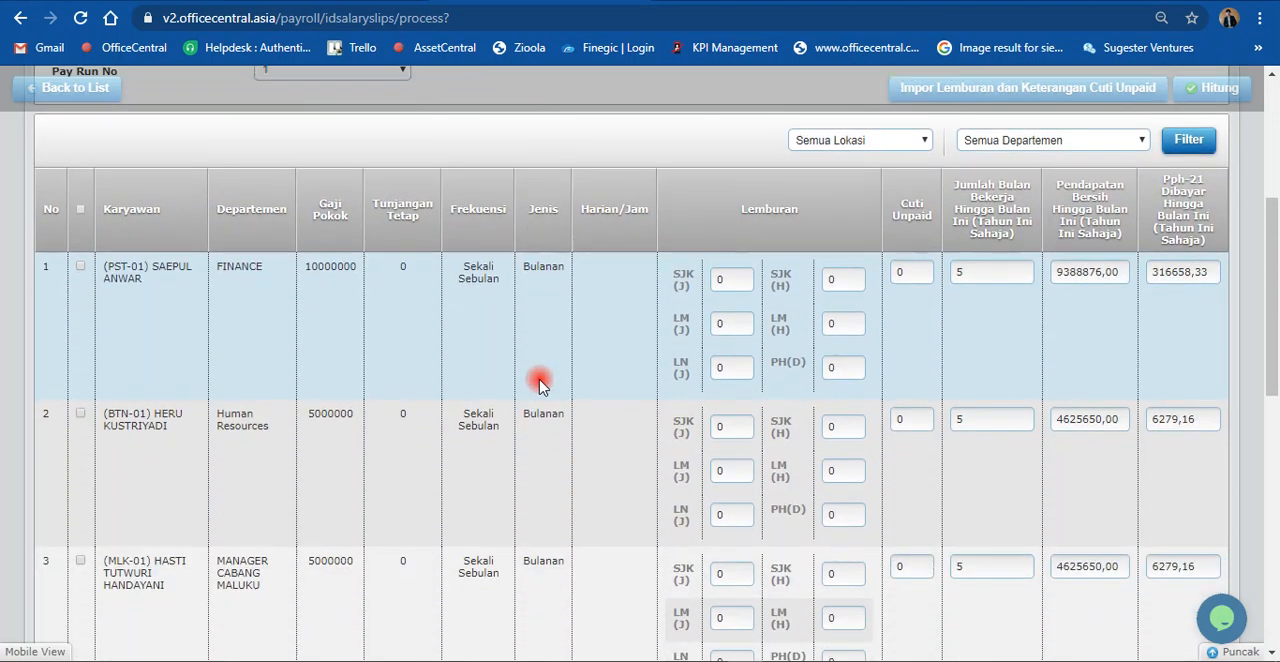
{"action": "left_click", "coordinate": [80, 270]}
Step: Set the salary calculation's Bulan to 4 and its Tanggal Mulai to 1 Apr 2020
{"action": "scroll", "coordinate": [600, 317], "scroll_direction": "up", "scroll_amount": 2}
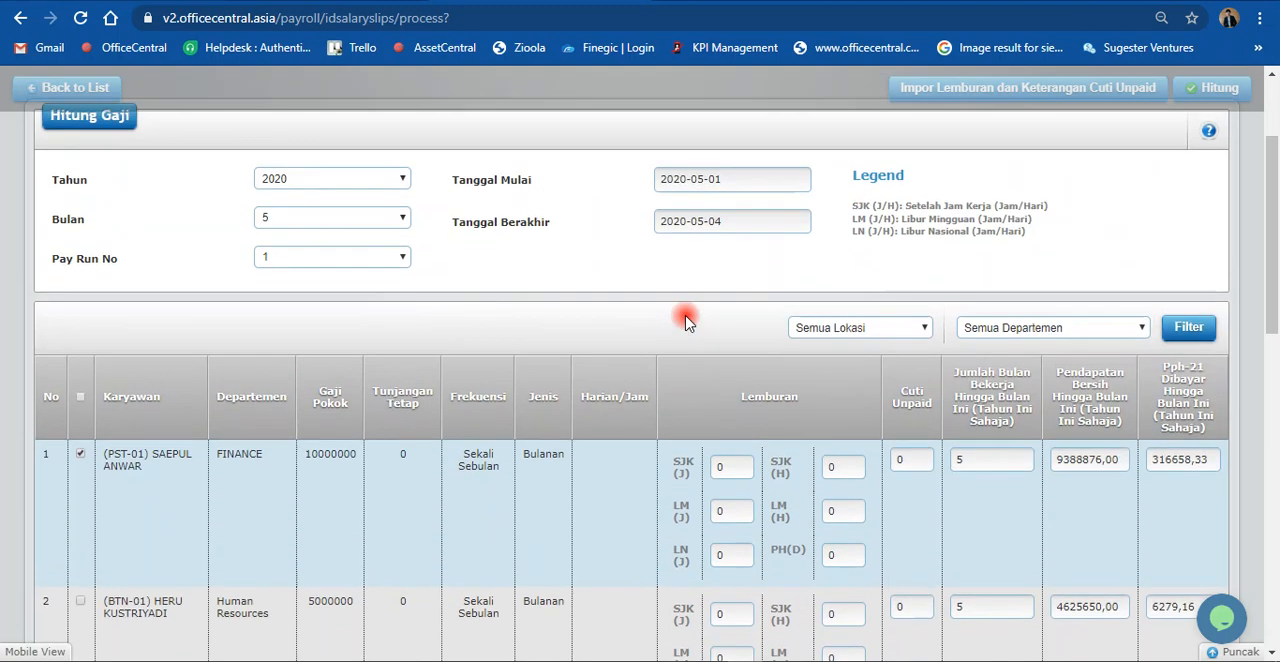
{"action": "left_click", "coordinate": [373, 222]}
{"action": "left_click", "coordinate": [350, 278]}
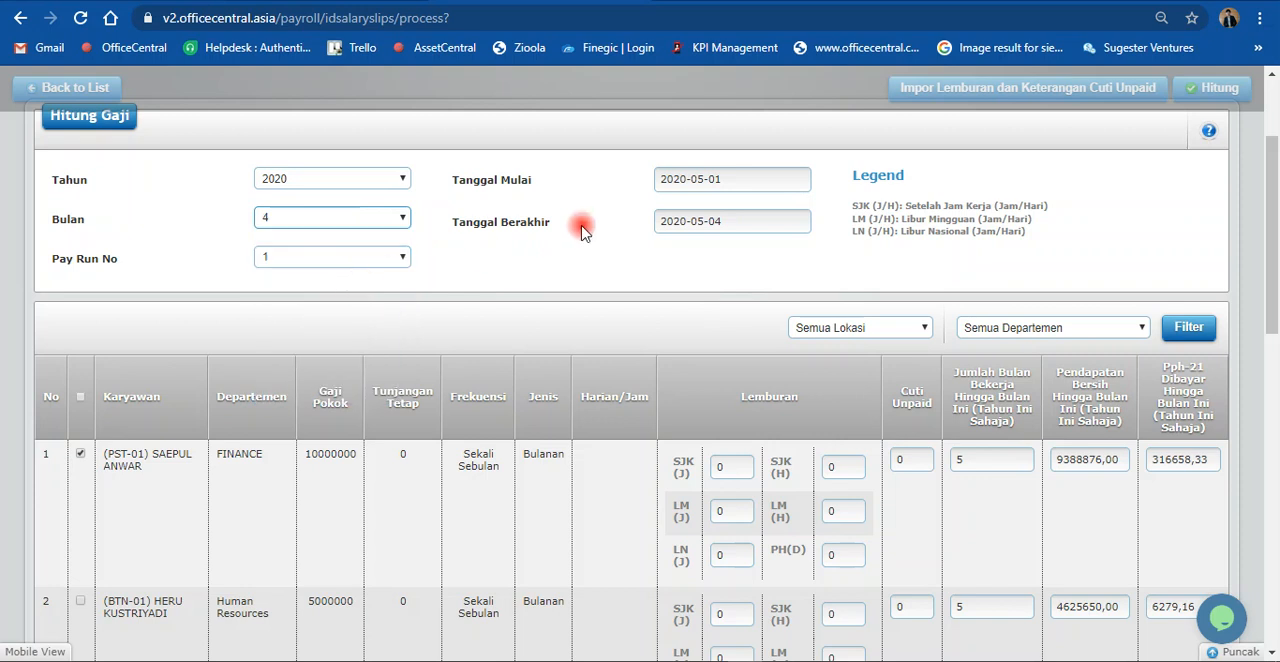
{"action": "left_click", "coordinate": [733, 181]}
{"action": "left_click", "coordinate": [712, 212]}
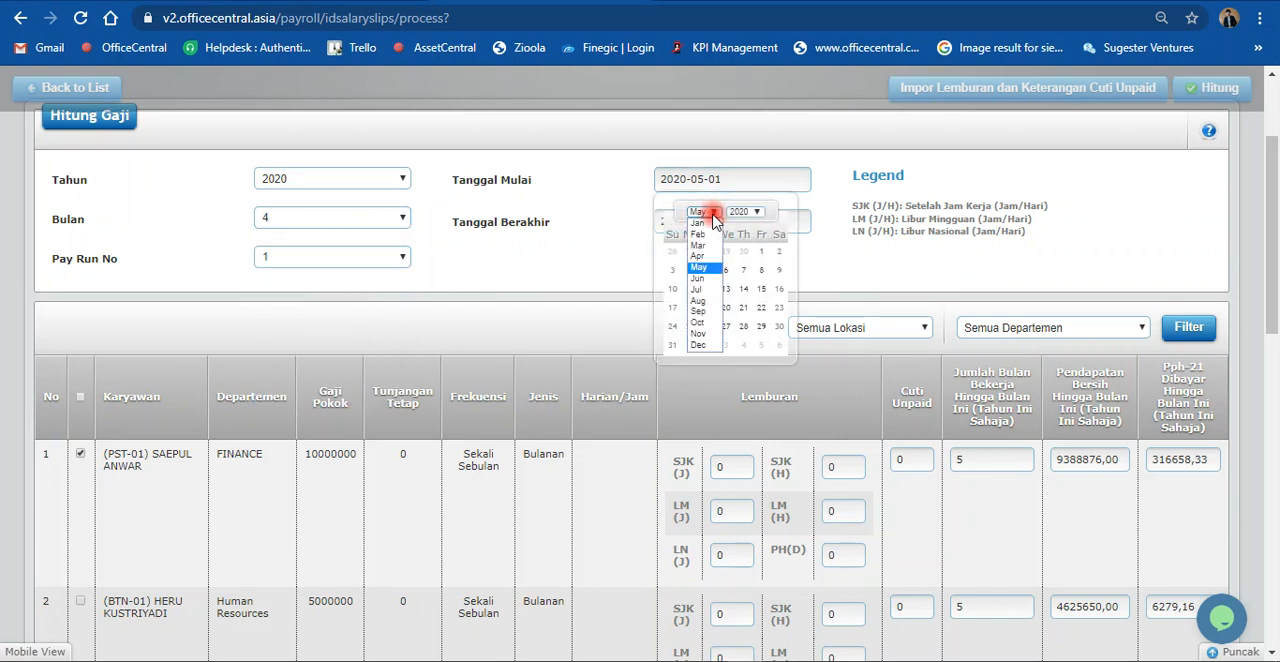
{"action": "left_click", "coordinate": [716, 258]}
{"action": "left_click", "coordinate": [726, 252]}
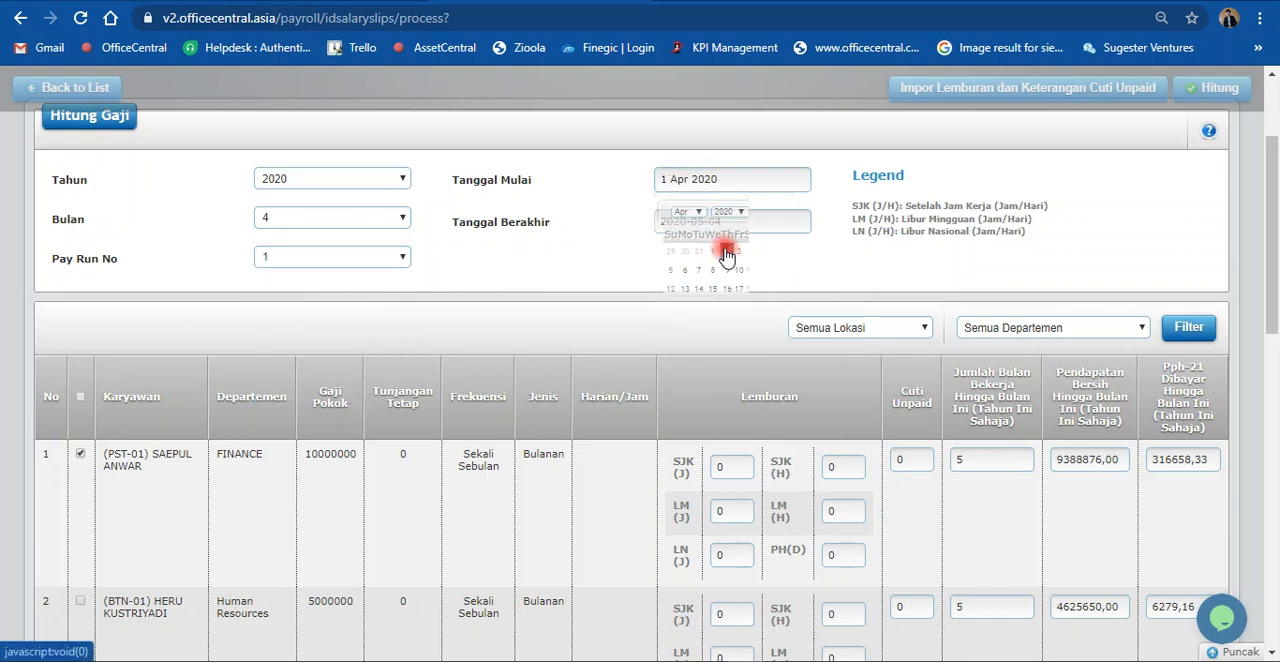
Step: Set the Tanggal Berakhir of the salary period to 30 Apr 2020
{"action": "left_click", "coordinate": [724, 222]}
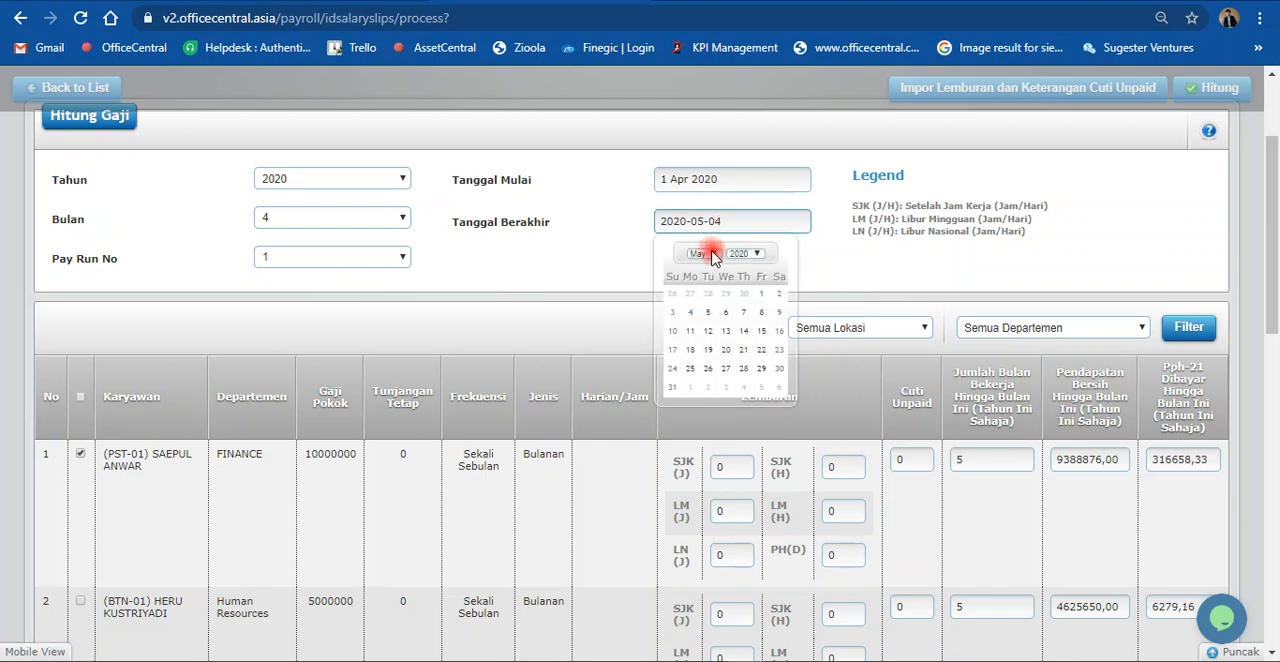
{"action": "left_click", "coordinate": [706, 253]}
{"action": "left_click", "coordinate": [707, 300]}
{"action": "left_click", "coordinate": [748, 368]}
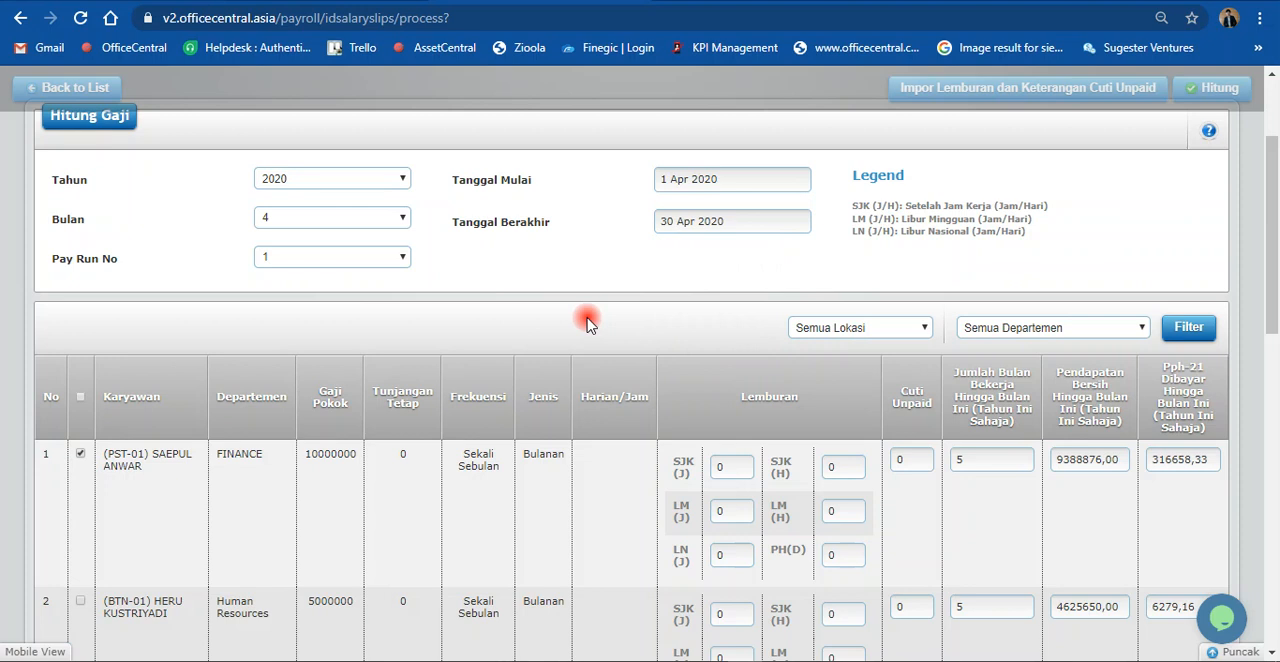
Step: Run the salary calculation for the selected employee
{"action": "scroll", "coordinate": [587, 323], "scroll_direction": "down", "scroll_amount": 1}
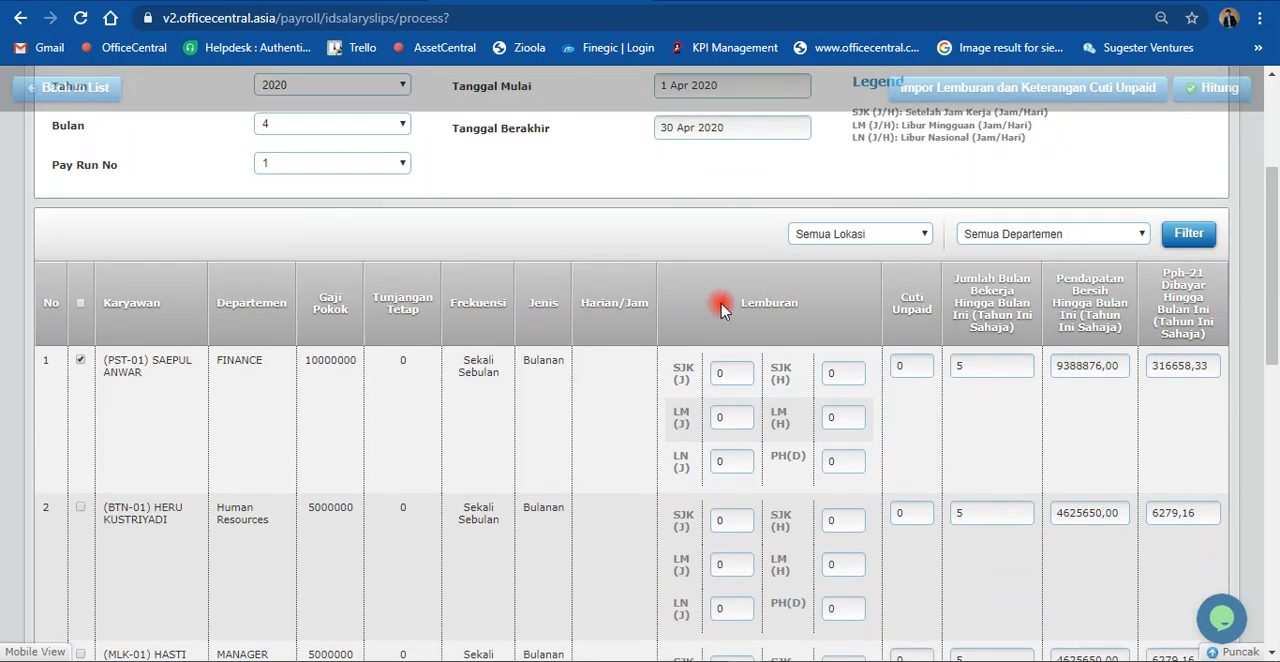
{"action": "scroll", "coordinate": [720, 300], "scroll_direction": "up", "scroll_amount": 2}
{"action": "left_click", "coordinate": [1205, 167]}
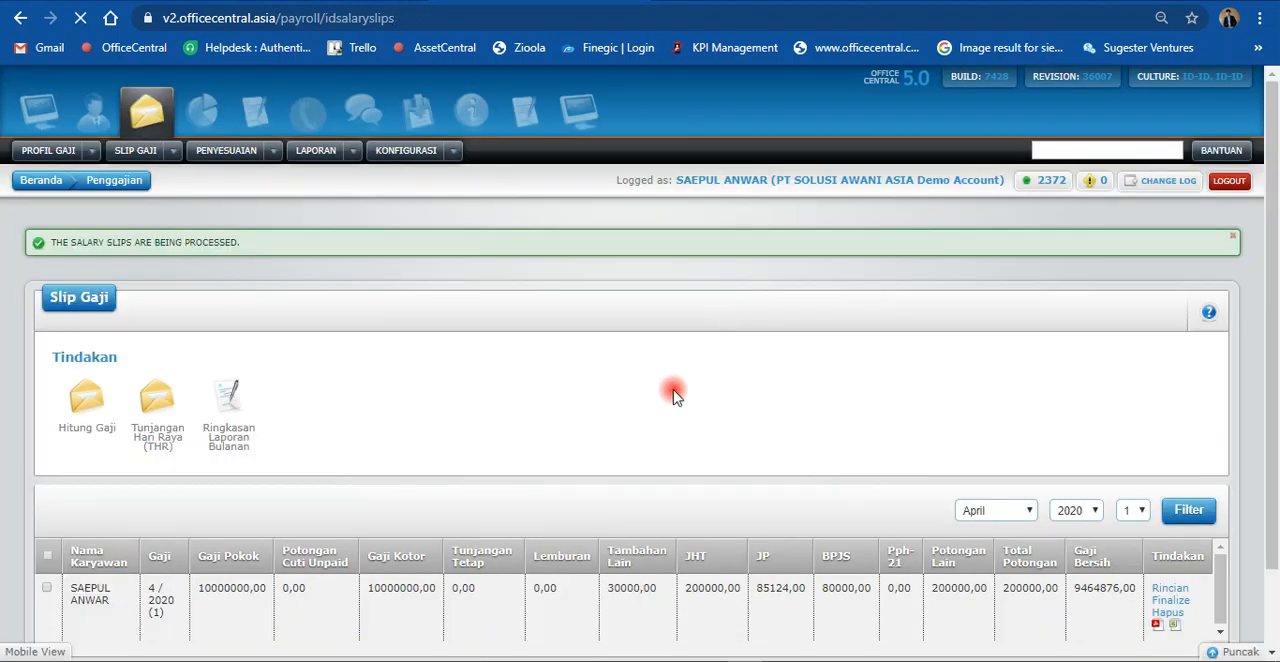
Step: Check the Tambahan Lain and Potongan Lain amounts of the processed April 2020 salary slip
{"action": "scroll", "coordinate": [630, 380], "scroll_direction": "down", "scroll_amount": 1}
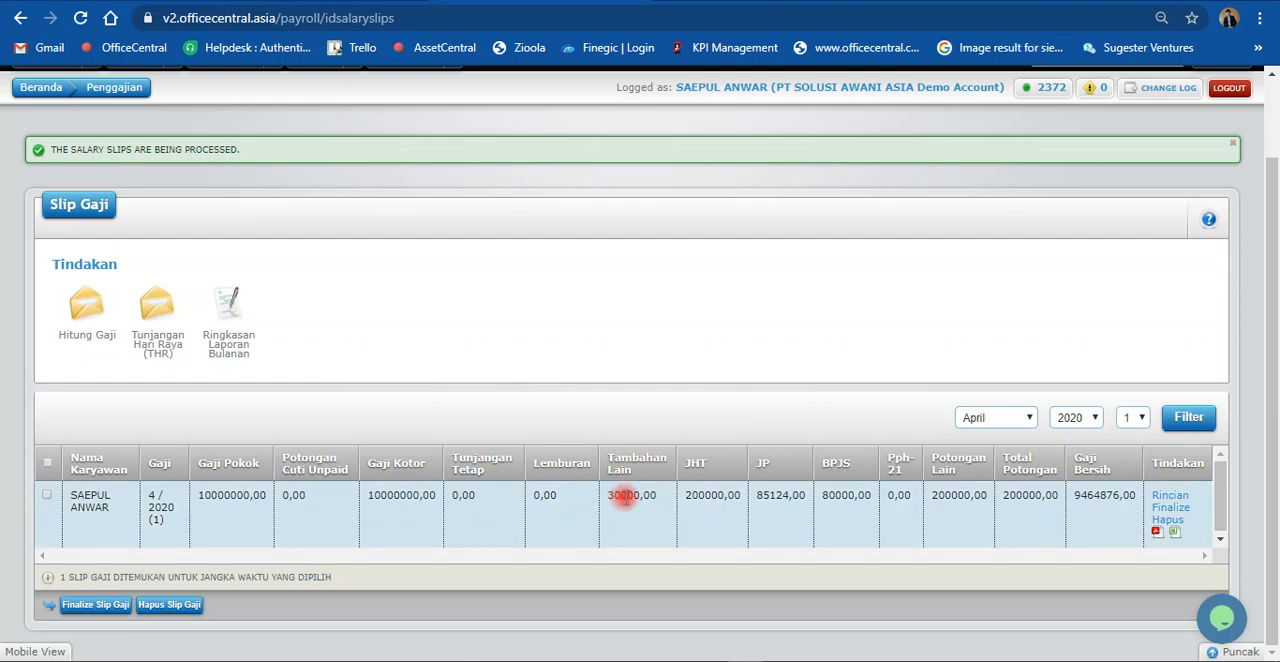
{"action": "left_click_drag", "start_coordinate": [622, 496], "coordinate": [636, 510]}
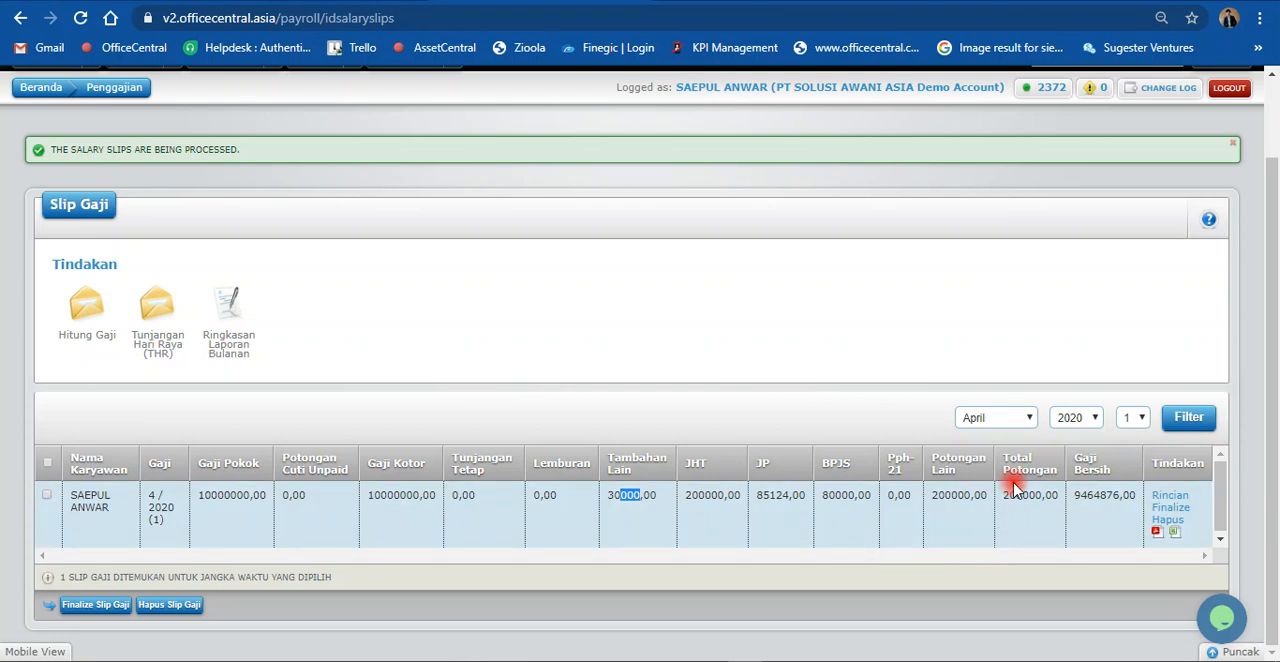
{"action": "left_click", "coordinate": [950, 494]}
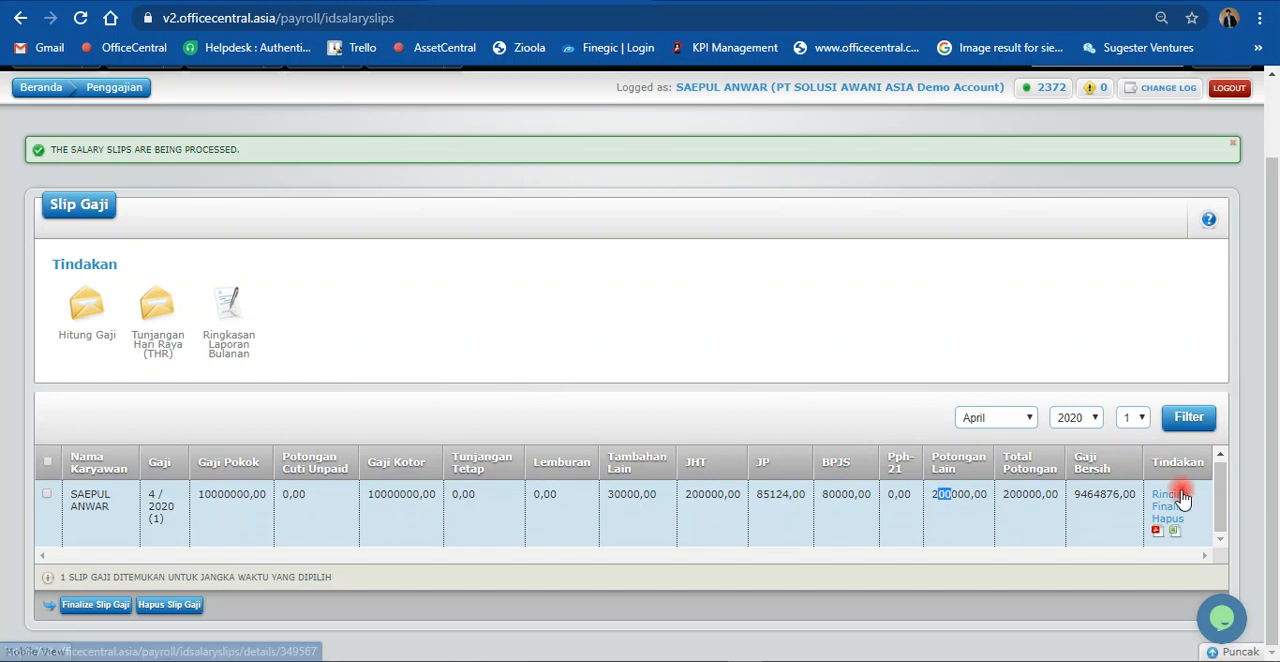
Step: Open the April 2020 slip's details and review the salary, contributions, PPh-21, other additions and other deductions
{"action": "left_click", "coordinate": [1181, 491]}
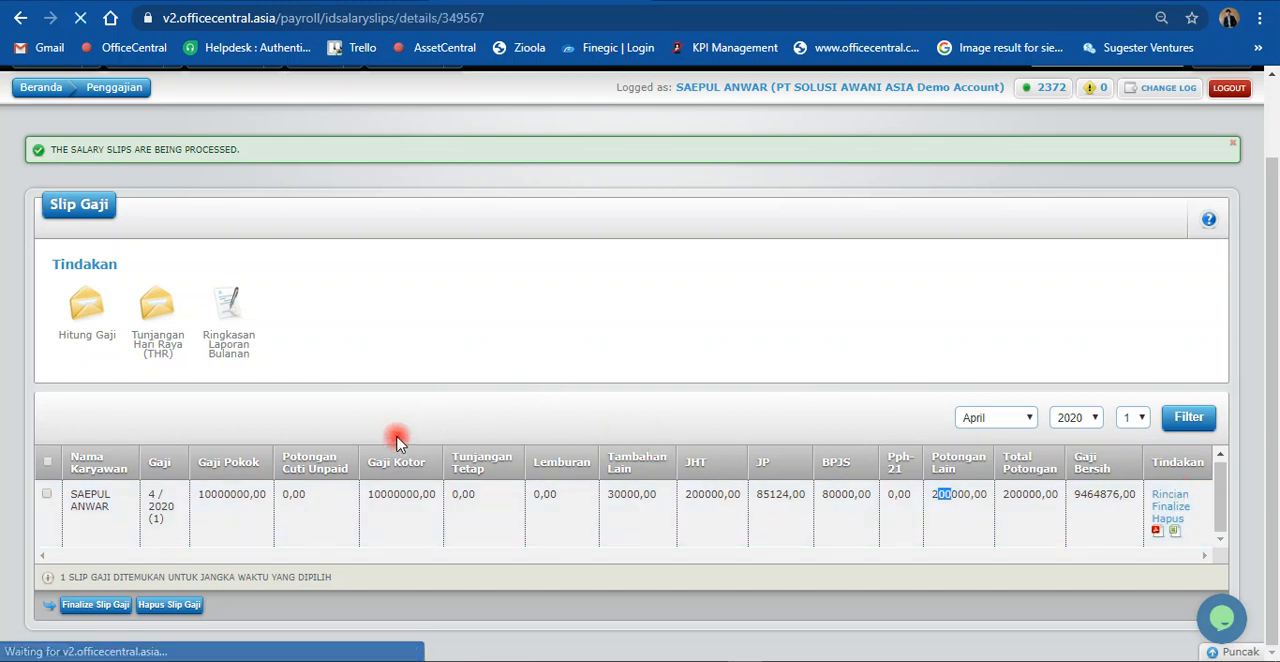
{"action": "scroll", "coordinate": [390, 447], "scroll_direction": "down", "scroll_amount": 4}
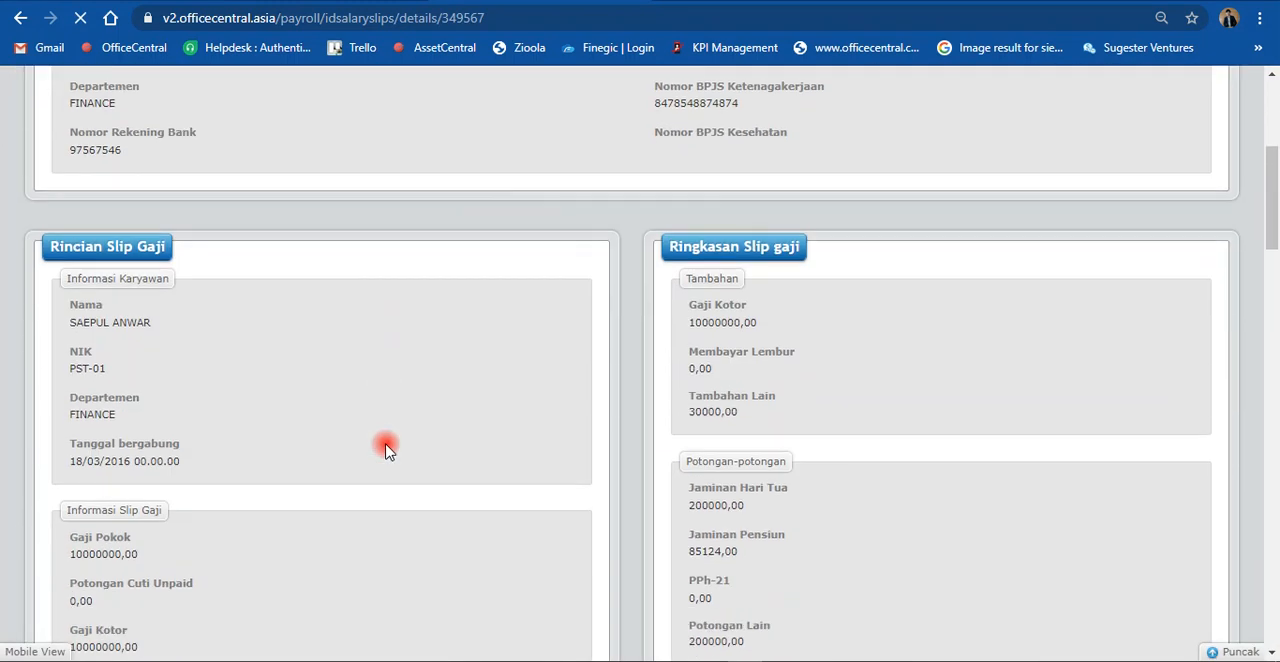
{"action": "scroll", "coordinate": [380, 455], "scroll_direction": "down", "scroll_amount": 3}
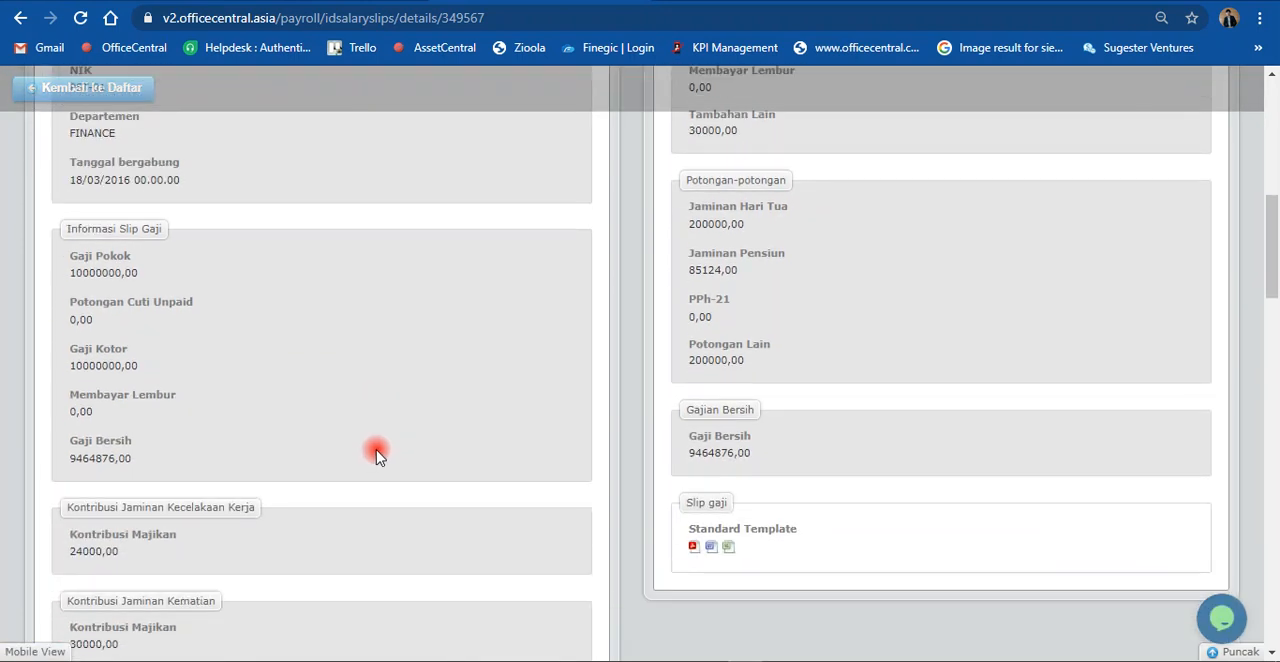
{"action": "scroll", "coordinate": [376, 455], "scroll_direction": "down", "scroll_amount": 3}
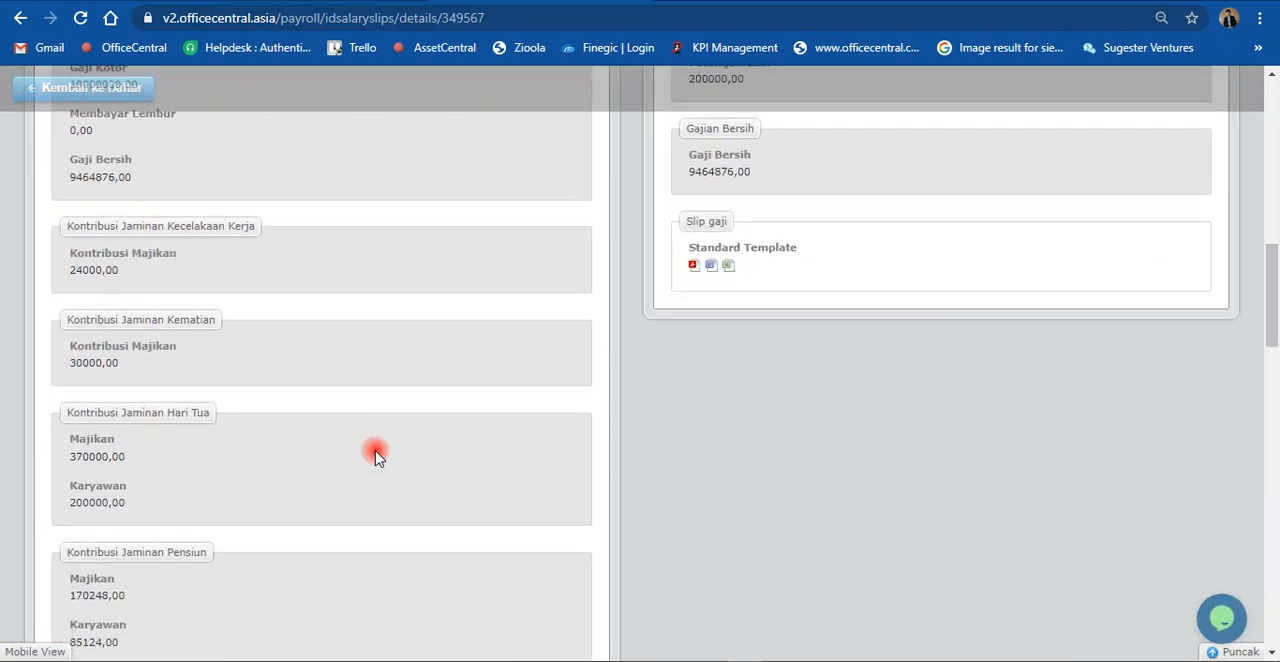
{"action": "scroll", "coordinate": [376, 455], "scroll_direction": "down", "scroll_amount": 5}
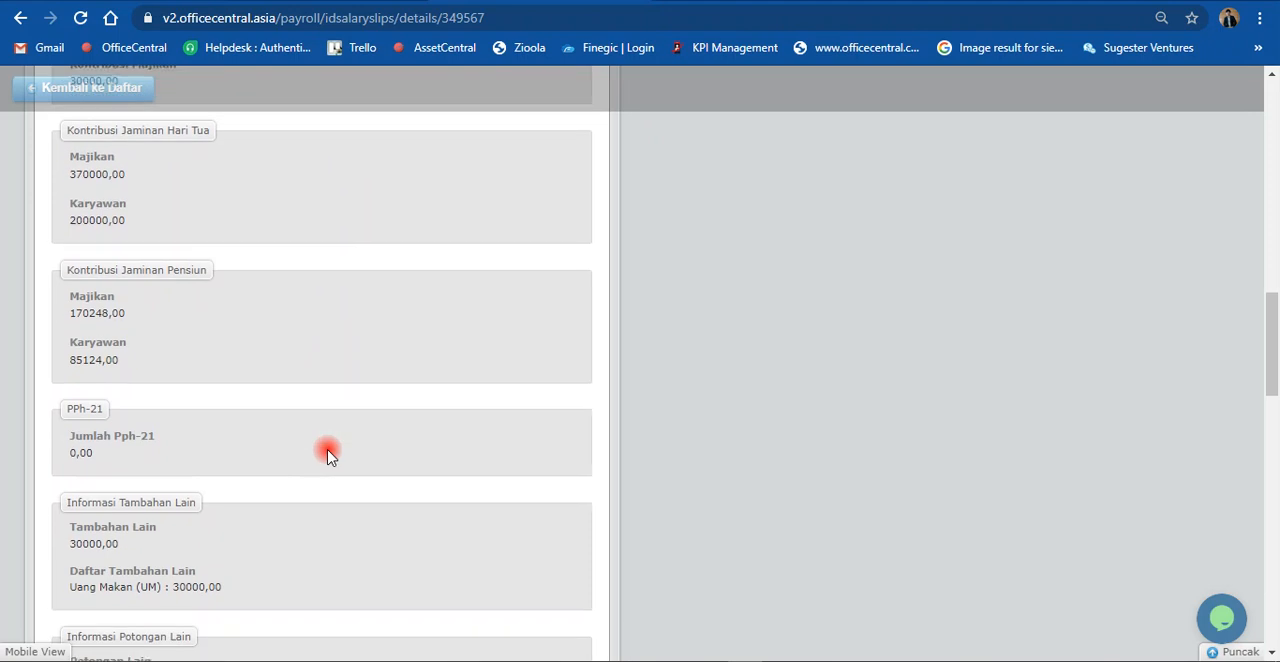
{"action": "scroll", "coordinate": [329, 453], "scroll_direction": "down", "scroll_amount": 1}
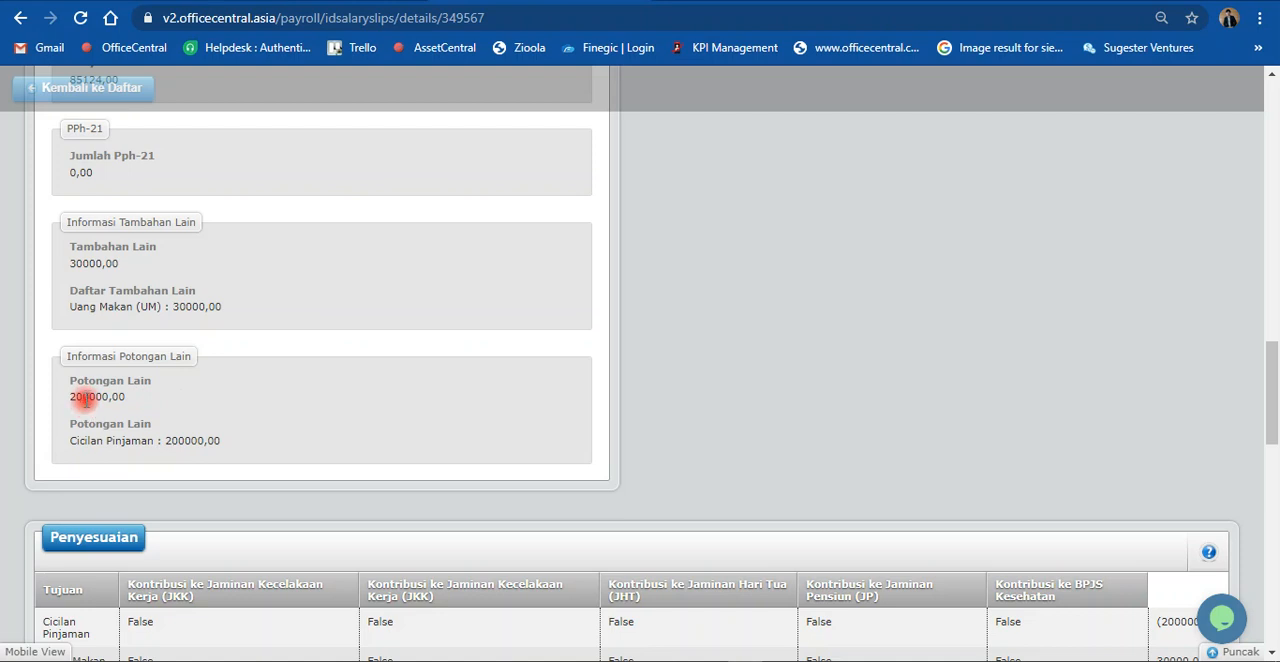
{"action": "scroll", "coordinate": [186, 400], "scroll_direction": "up", "scroll_amount": 1}
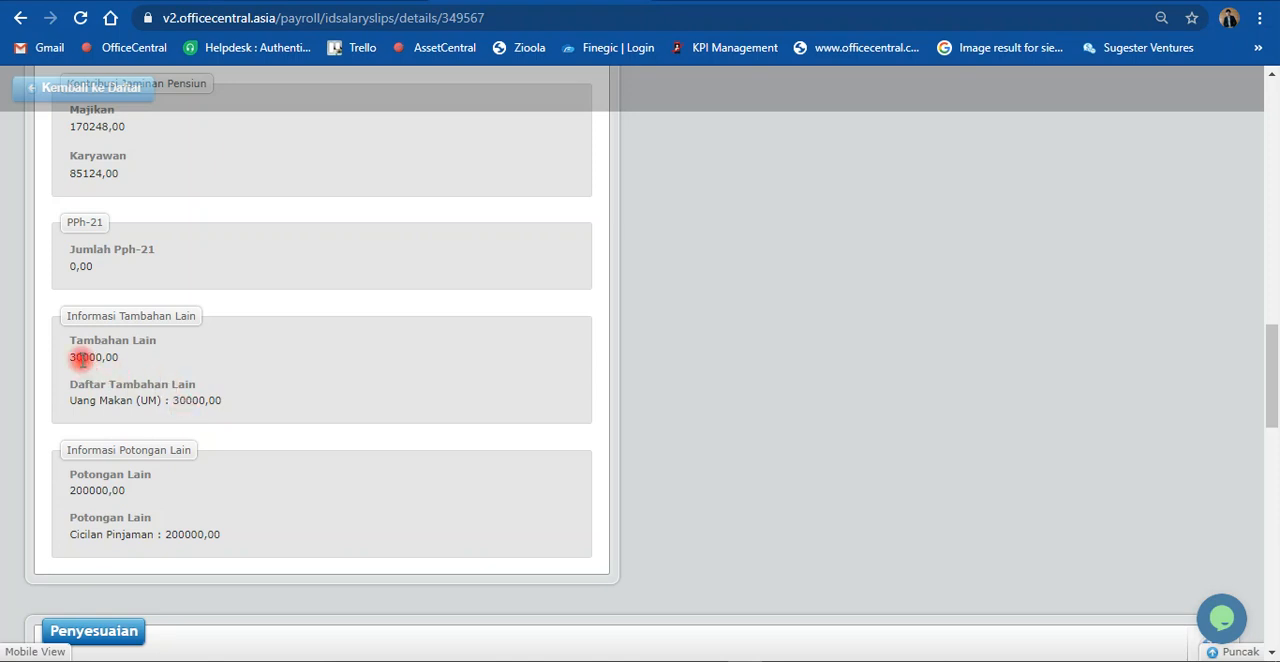
{"action": "scroll", "coordinate": [137, 366], "scroll_direction": "up", "scroll_amount": 2}
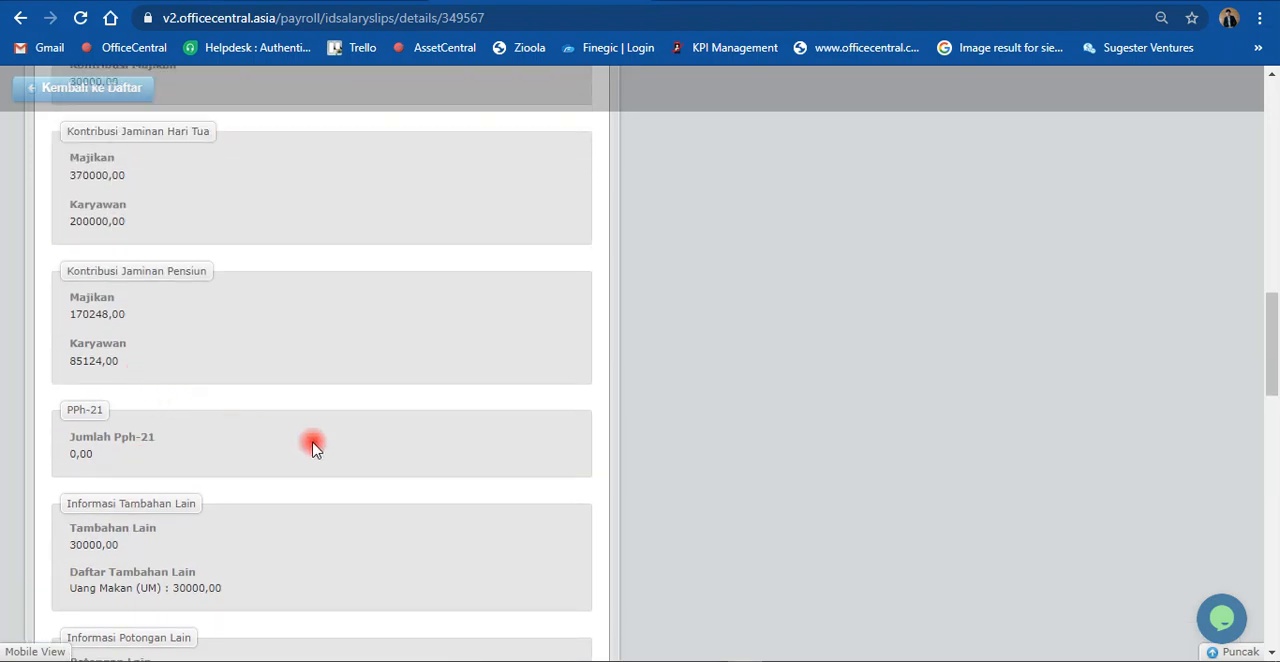
{"action": "scroll", "coordinate": [313, 447], "scroll_direction": "up", "scroll_amount": 4}
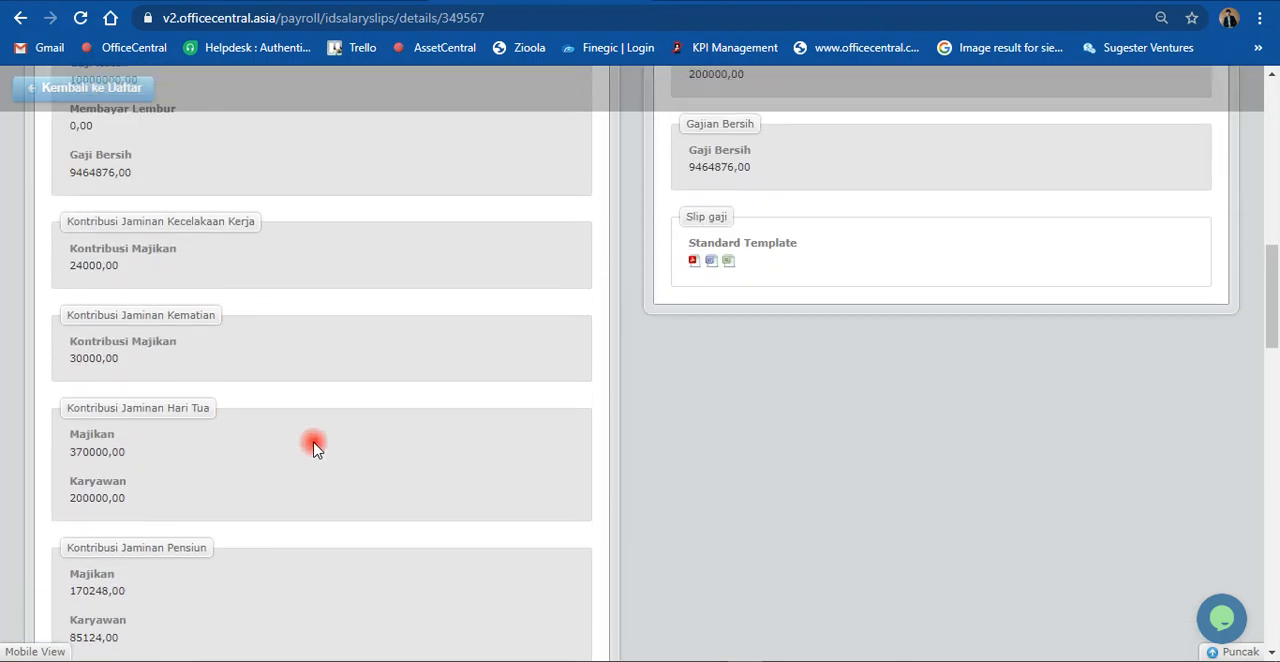
{"action": "scroll", "coordinate": [313, 447], "scroll_direction": "up", "scroll_amount": 4}
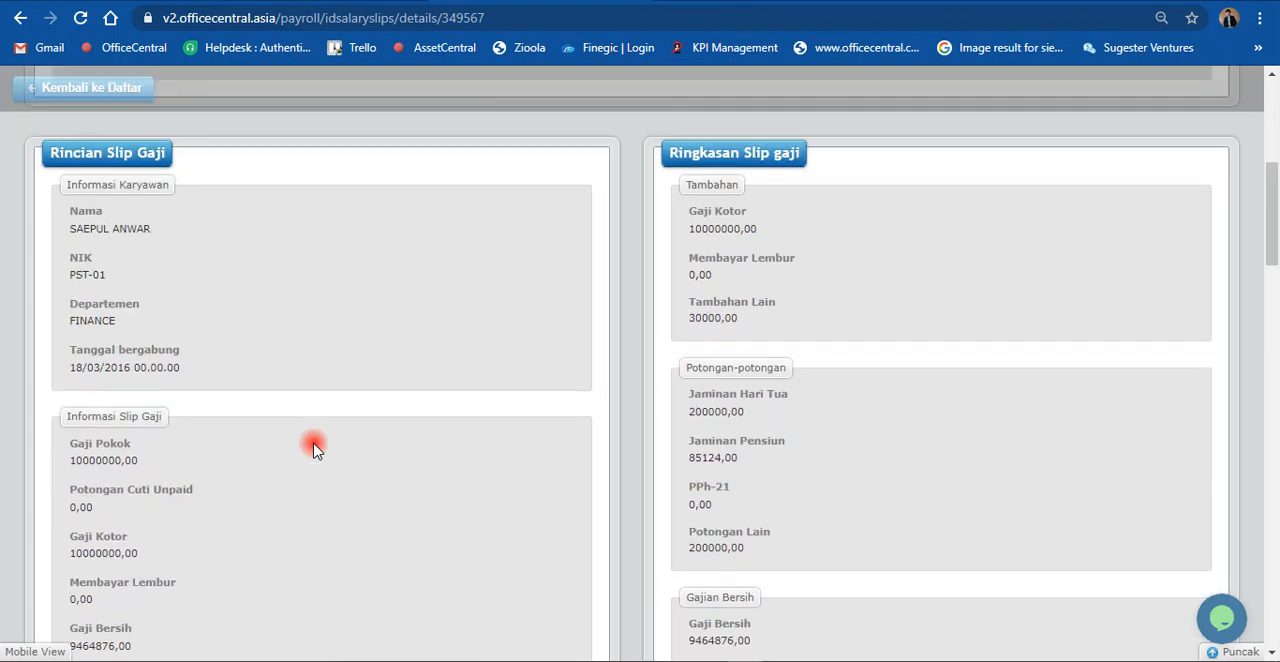
{"action": "scroll", "coordinate": [313, 447], "scroll_direction": "up", "scroll_amount": 5}
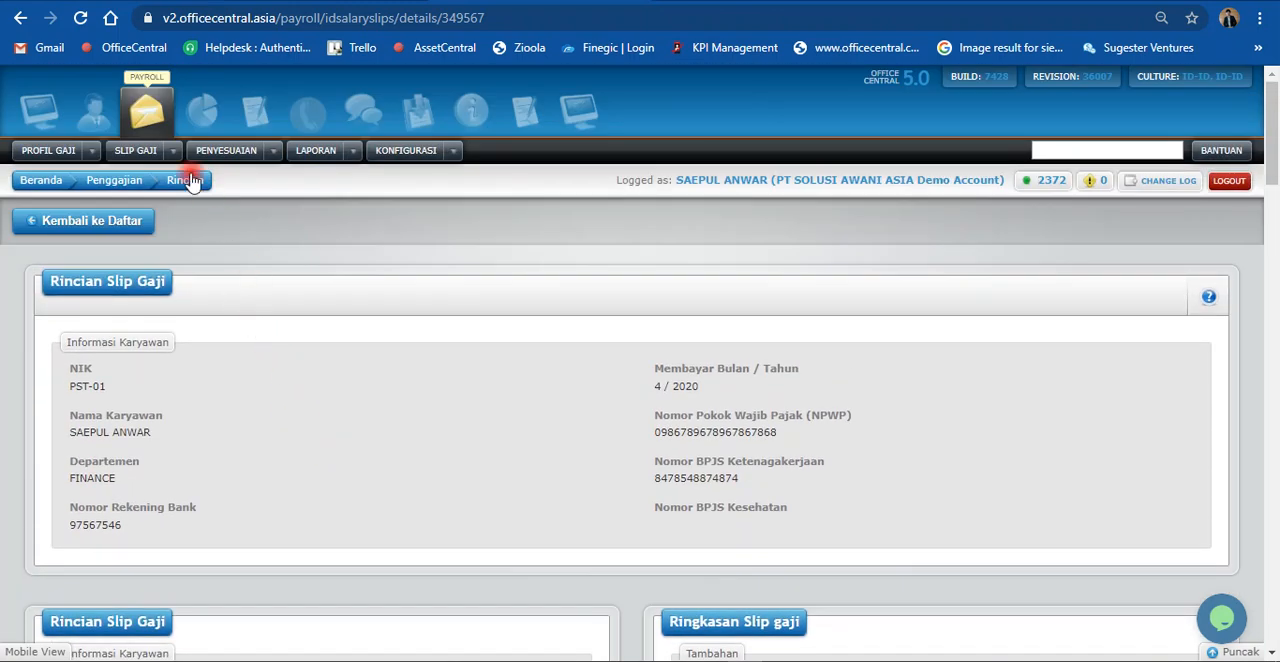
Step: View the overall salary slip list, followed by the logged-in employee's own salary slips
{"action": "left_click", "coordinate": [169, 151]}
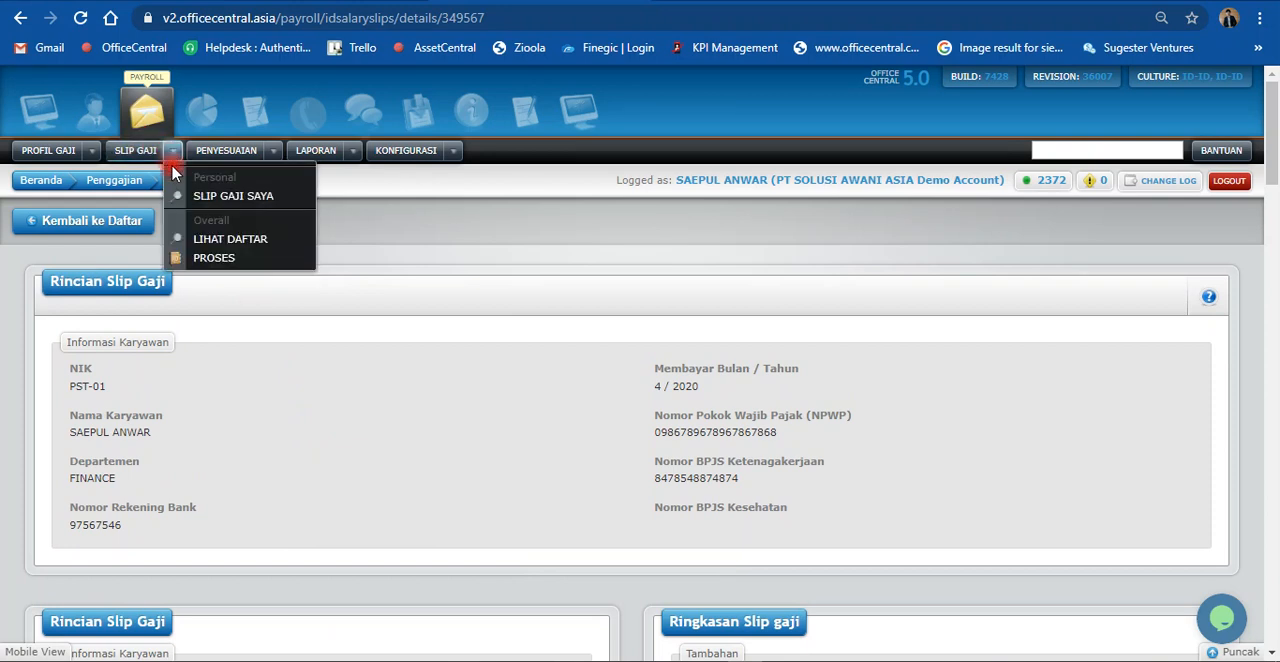
{"action": "left_click", "coordinate": [216, 242]}
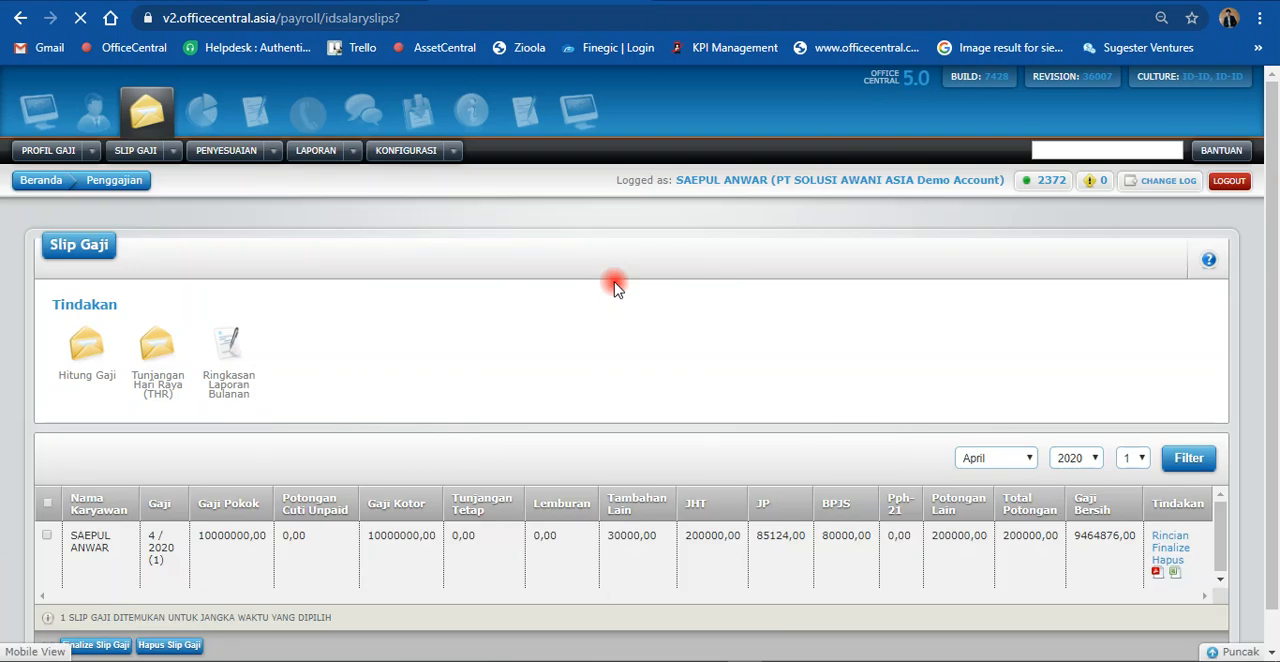
{"action": "left_click", "coordinate": [173, 152]}
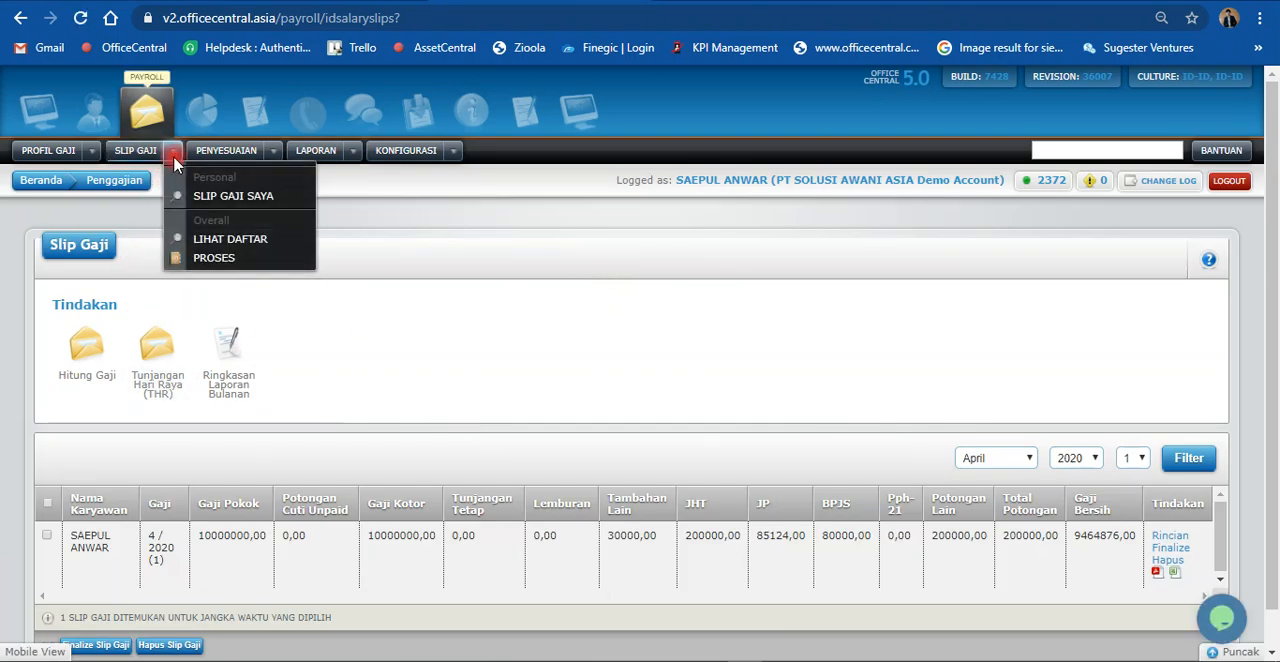
{"action": "left_click", "coordinate": [228, 205]}
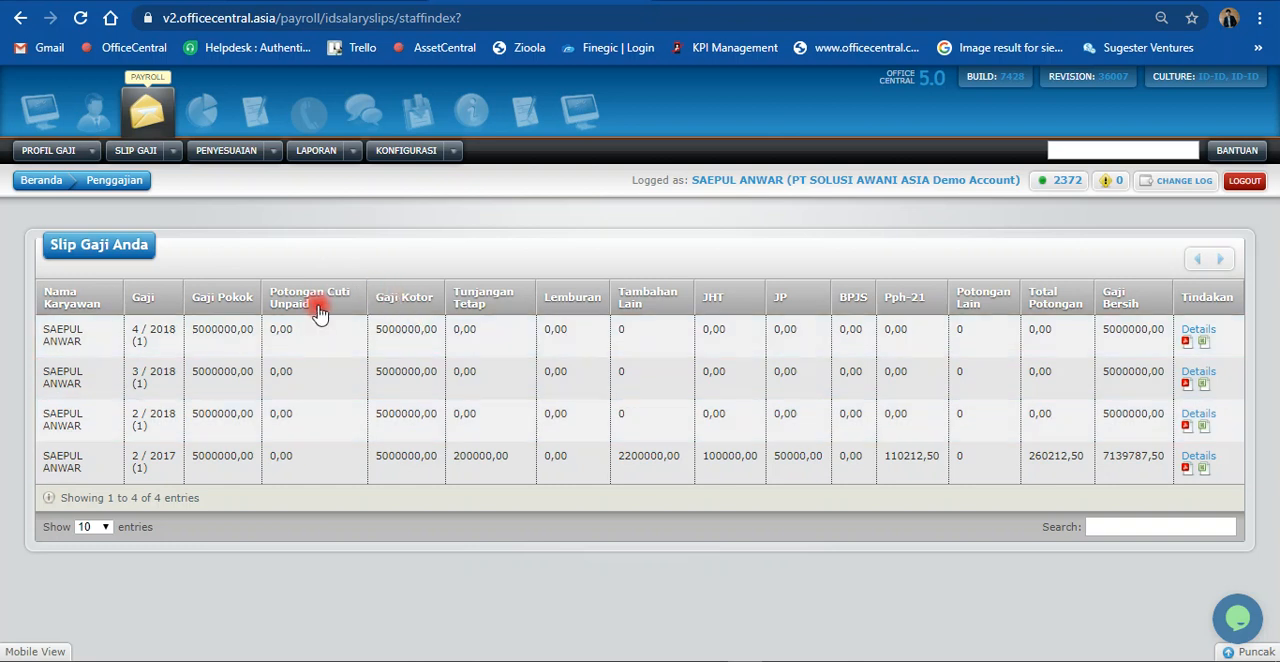
Step: Finalize the employee's April 2020 salary slip from the overall slip list
{"action": "left_click", "coordinate": [172, 150]}
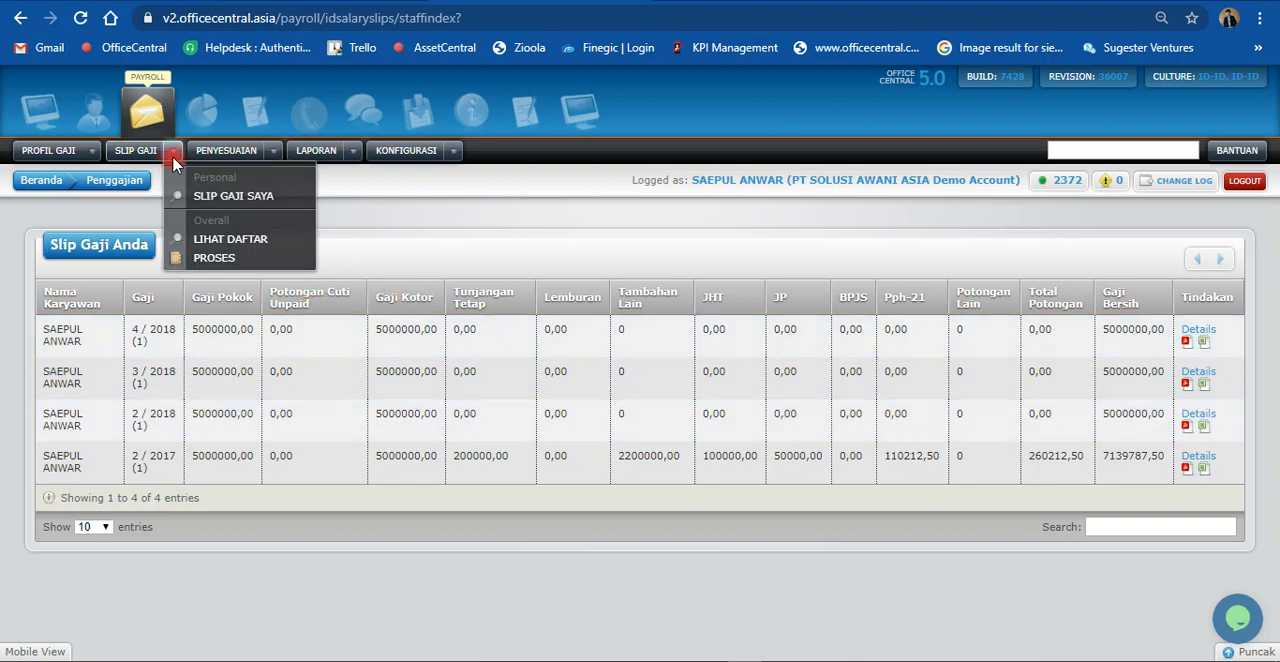
{"action": "left_click", "coordinate": [212, 248]}
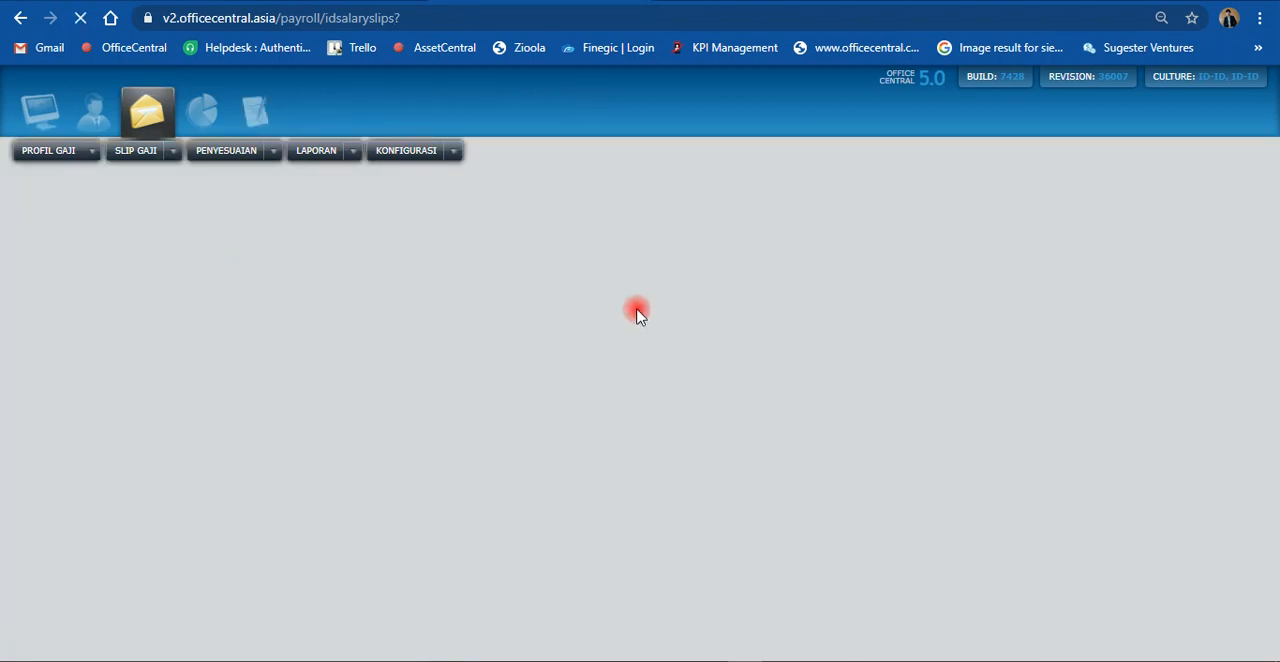
{"action": "scroll", "coordinate": [843, 449], "scroll_direction": "down", "scroll_amount": 1}
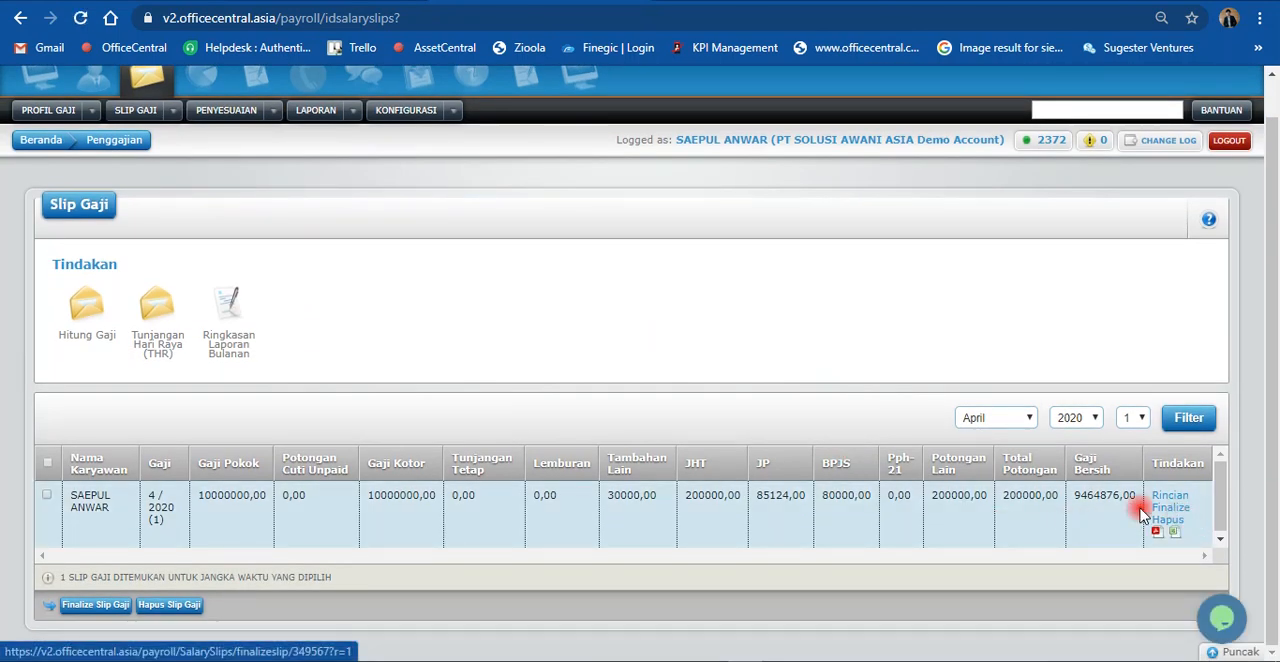
{"action": "left_click", "coordinate": [47, 496]}
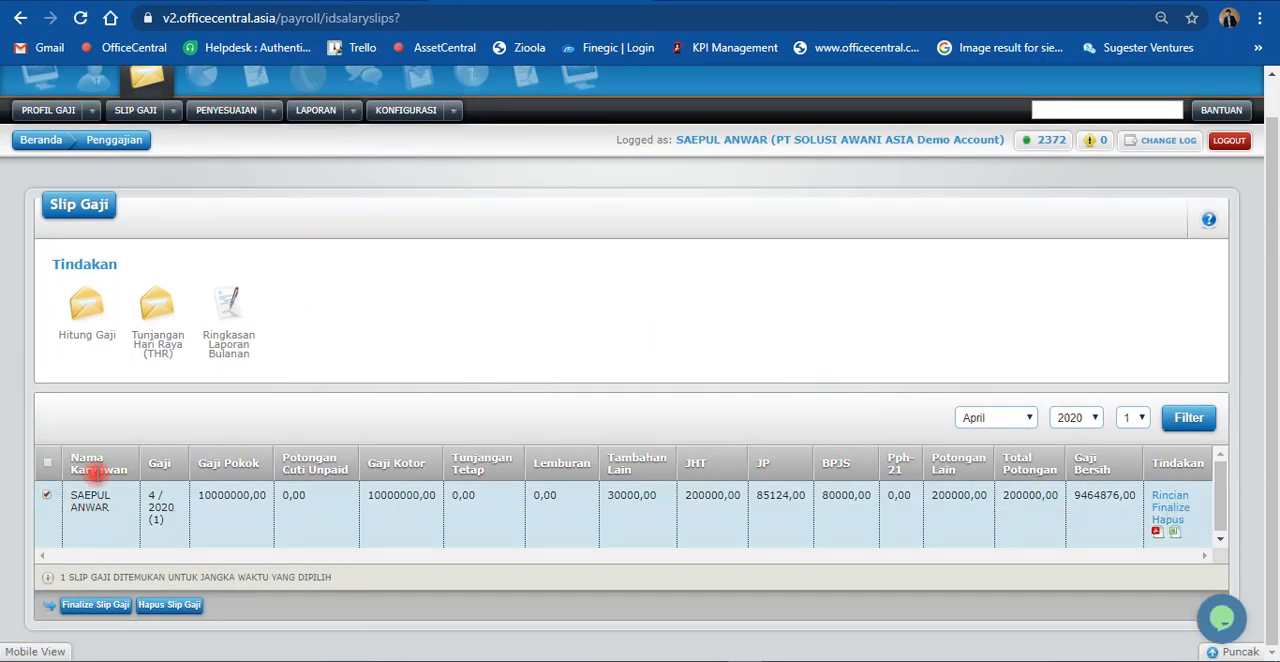
{"action": "left_click", "coordinate": [94, 605]}
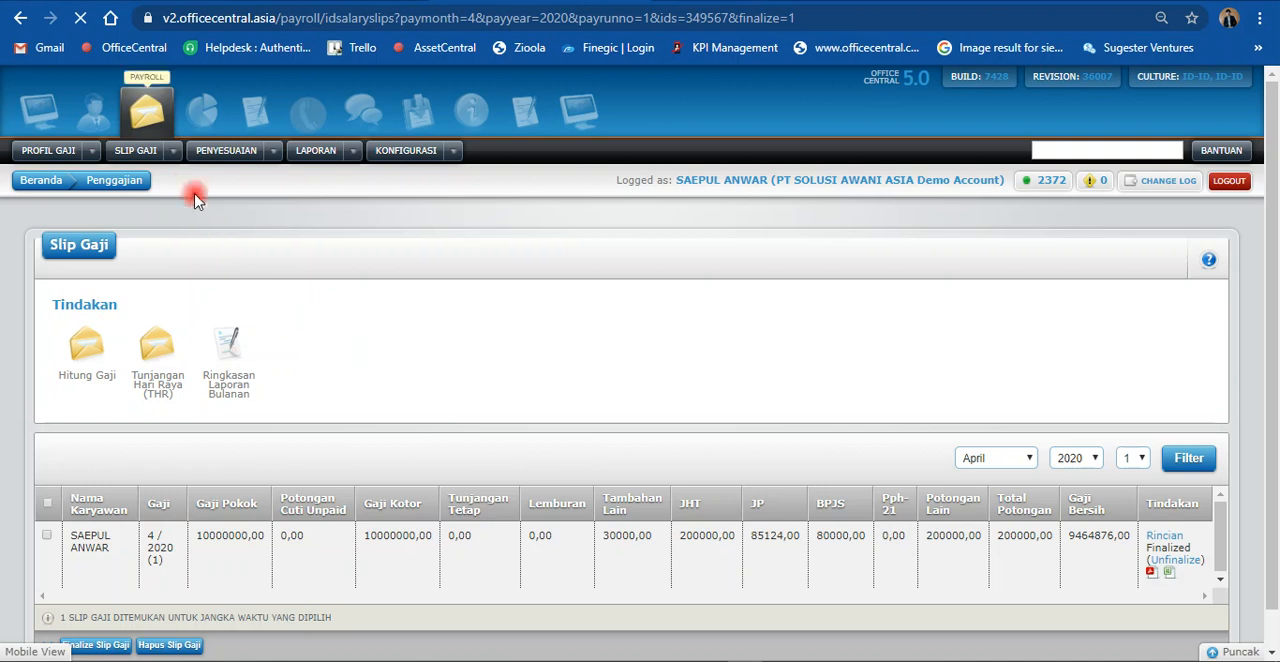
Step: Download the April 2020 slip as a PDF from the employee's own salary slips
{"action": "left_click", "coordinate": [172, 150]}
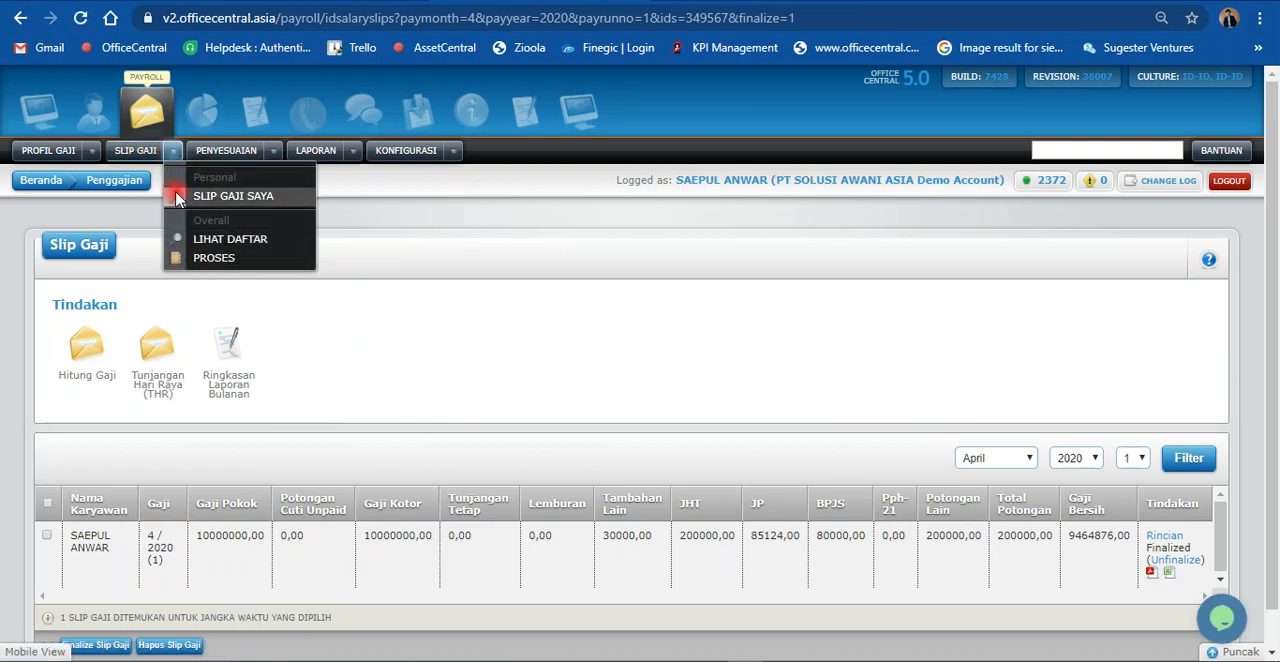
{"action": "left_click", "coordinate": [202, 197]}
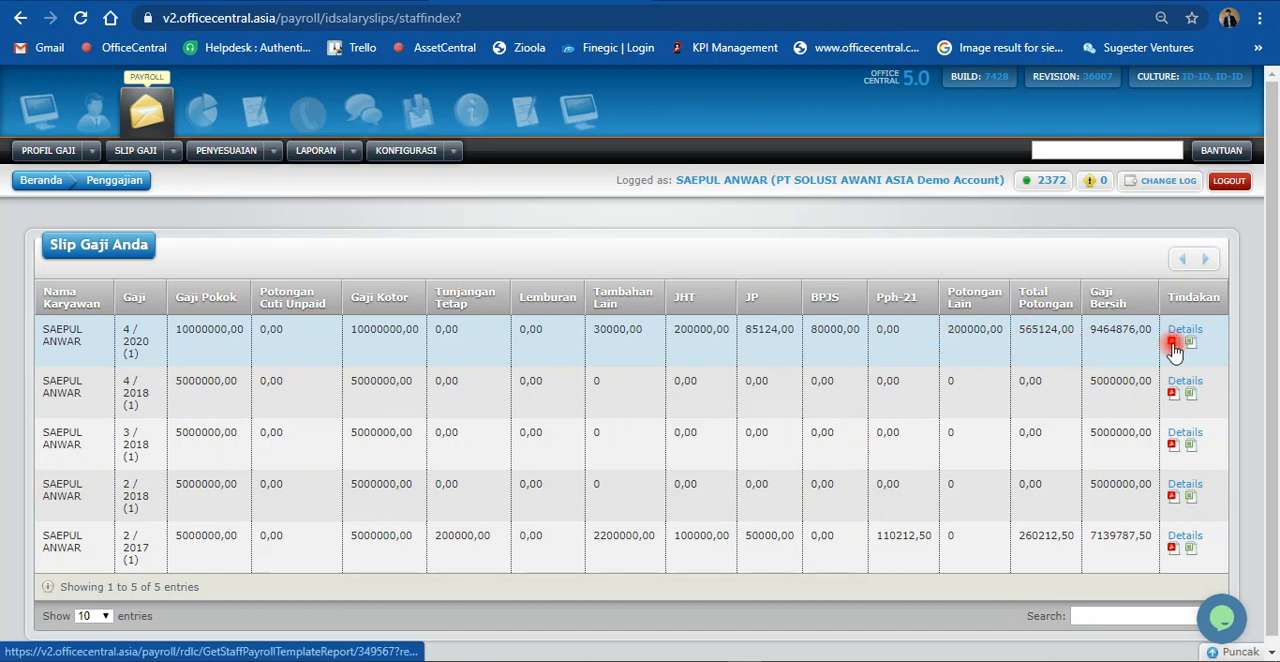
{"action": "left_click", "coordinate": [1173, 345]}
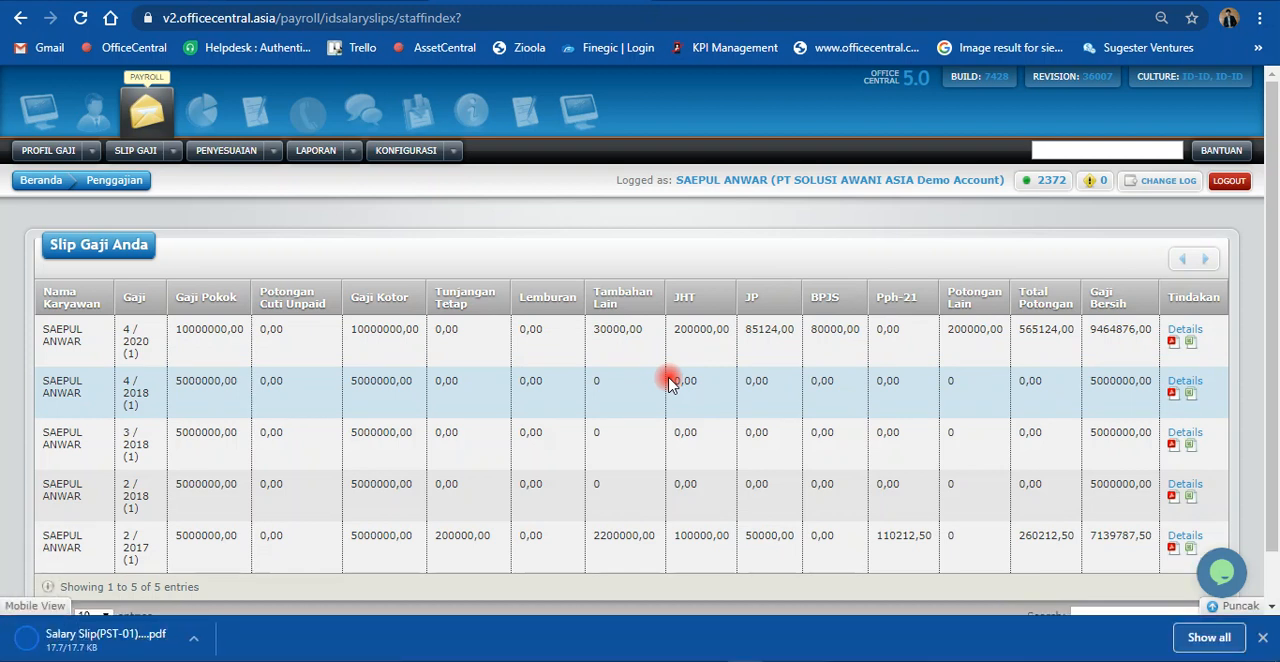
{"action": "scroll", "coordinate": [400, 440], "scroll_direction": "down", "scroll_amount": 1}
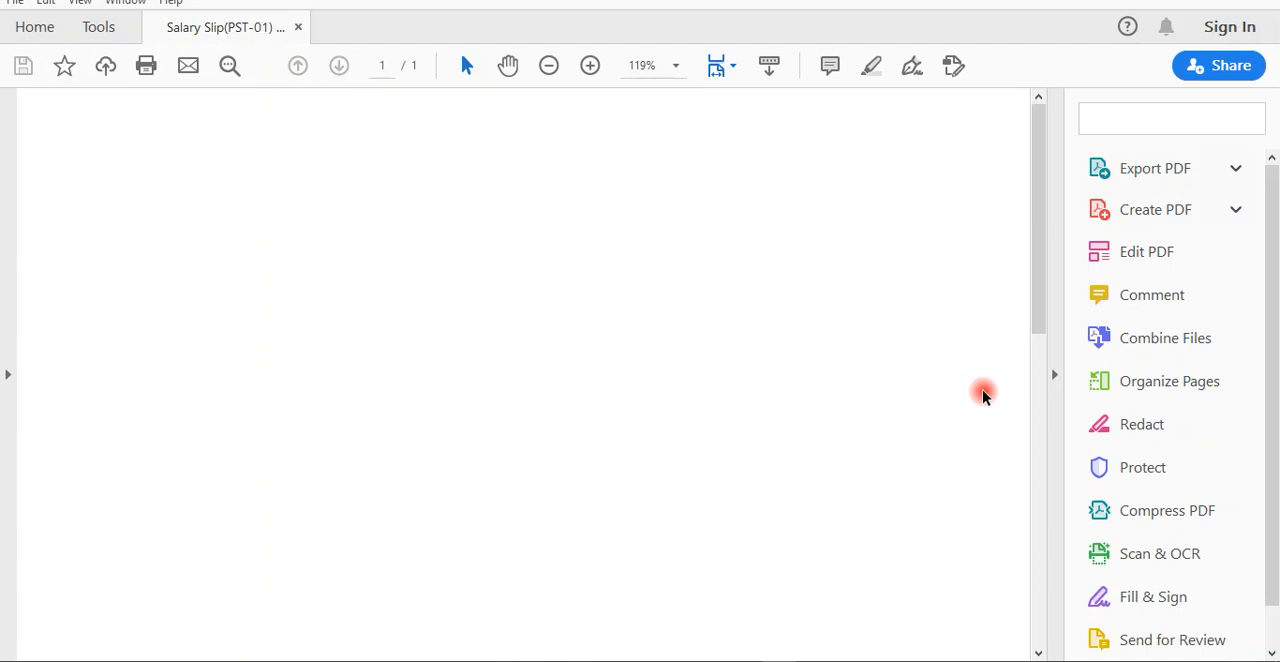
Step: Review the income, deductions and net salary in the downloaded salary slip PDF at 100% zoom
{"action": "left_click", "coordinate": [1054, 374]}
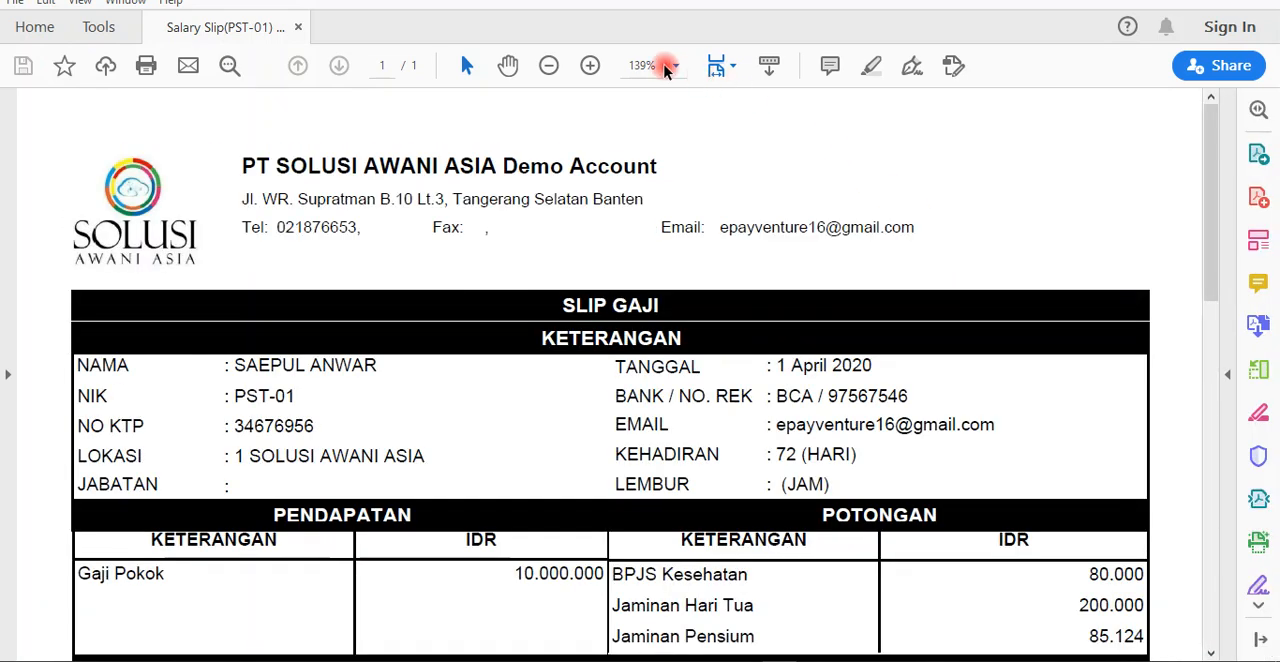
{"action": "left_click", "coordinate": [667, 66]}
{"action": "left_click", "coordinate": [662, 206]}
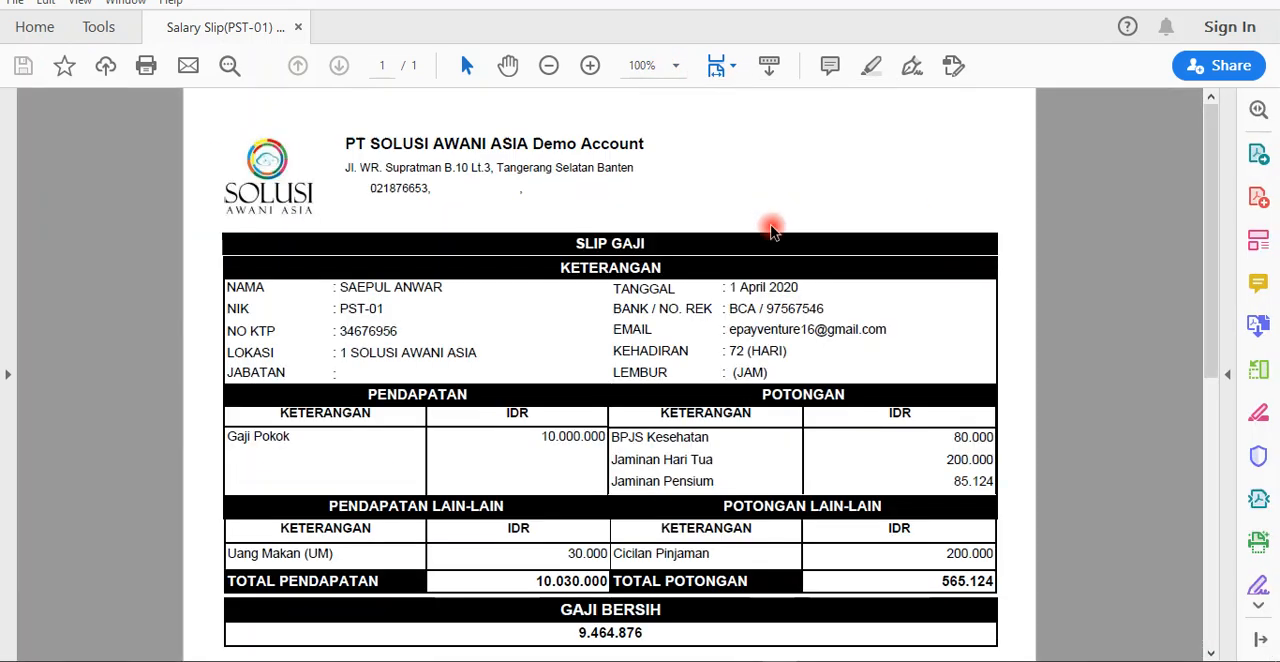
{"action": "scroll", "coordinate": [766, 378], "scroll_direction": "down", "scroll_amount": 1}
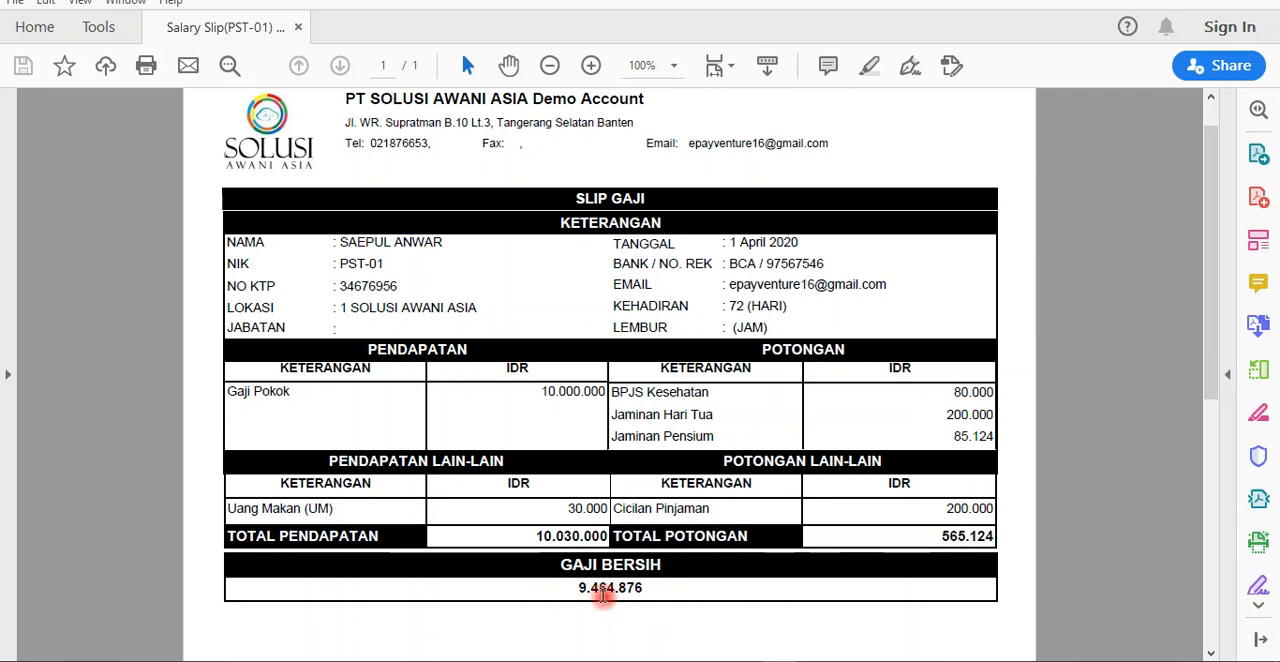
{"action": "scroll", "coordinate": [600, 585], "scroll_direction": "up", "scroll_amount": 1}
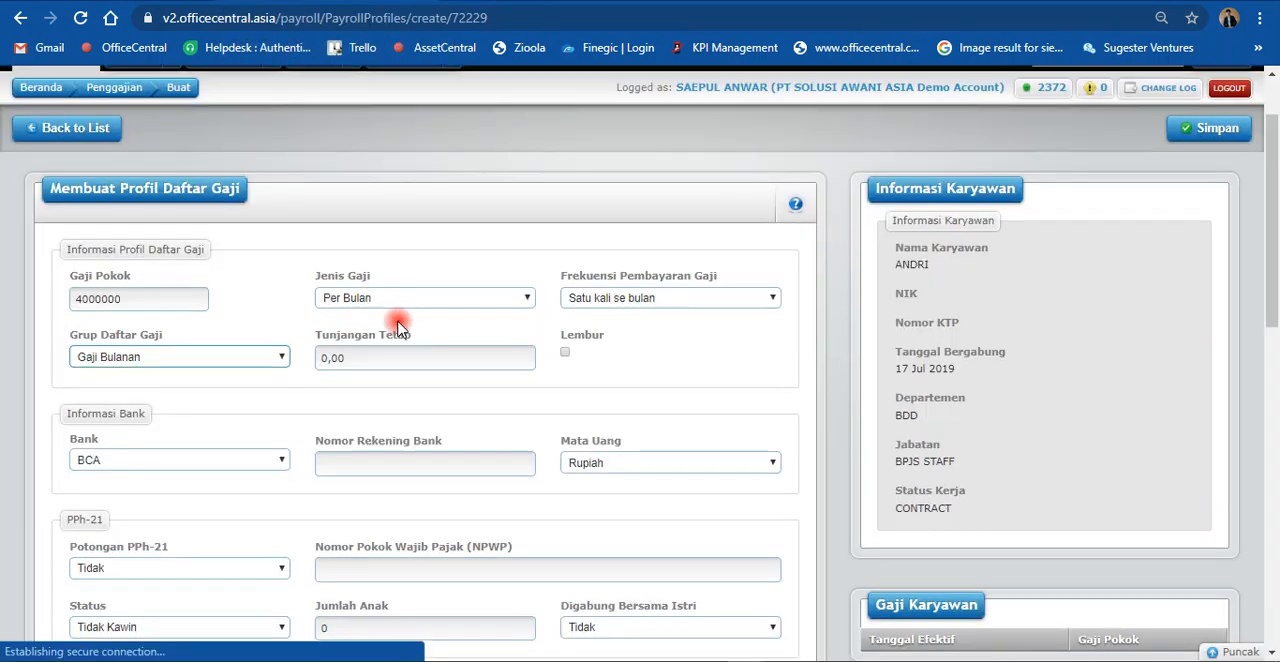
Step: Back in OfficeCentral, open the payroll profile of the Finance employee under Staff With Payroll Profiles
{"action": "scroll", "coordinate": [388, 328], "scroll_direction": "up", "scroll_amount": 1}
{"action": "left_click", "coordinate": [90, 151]}
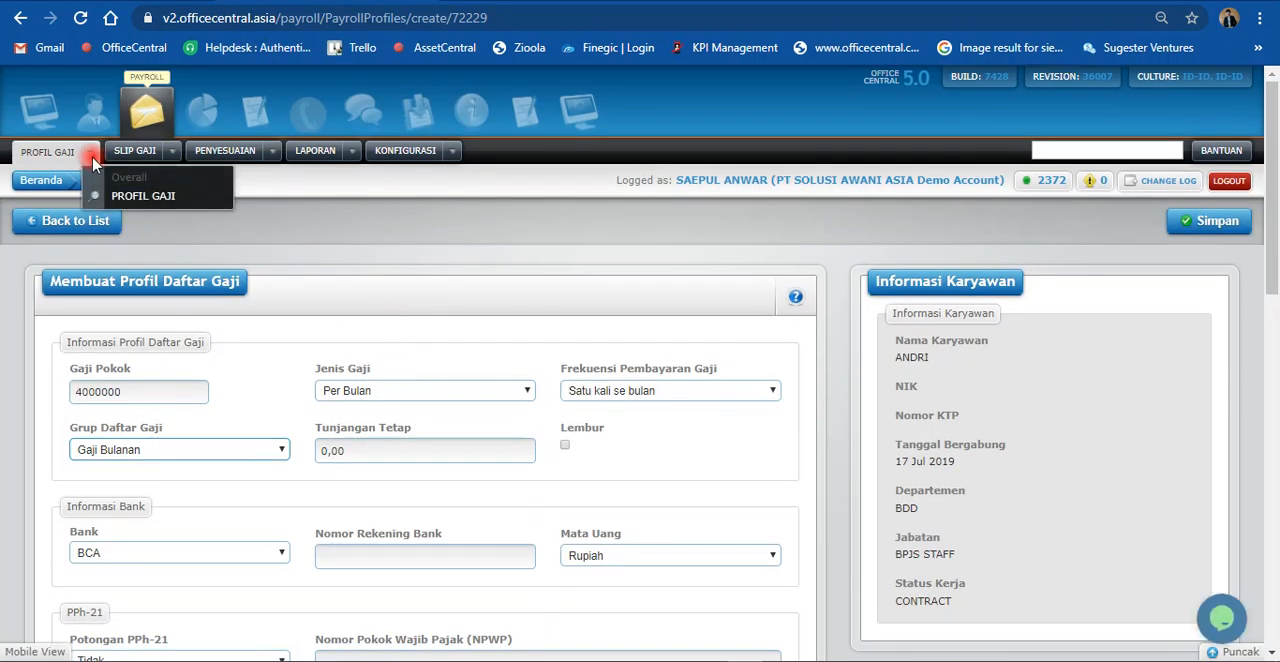
{"action": "left_click", "coordinate": [124, 200]}
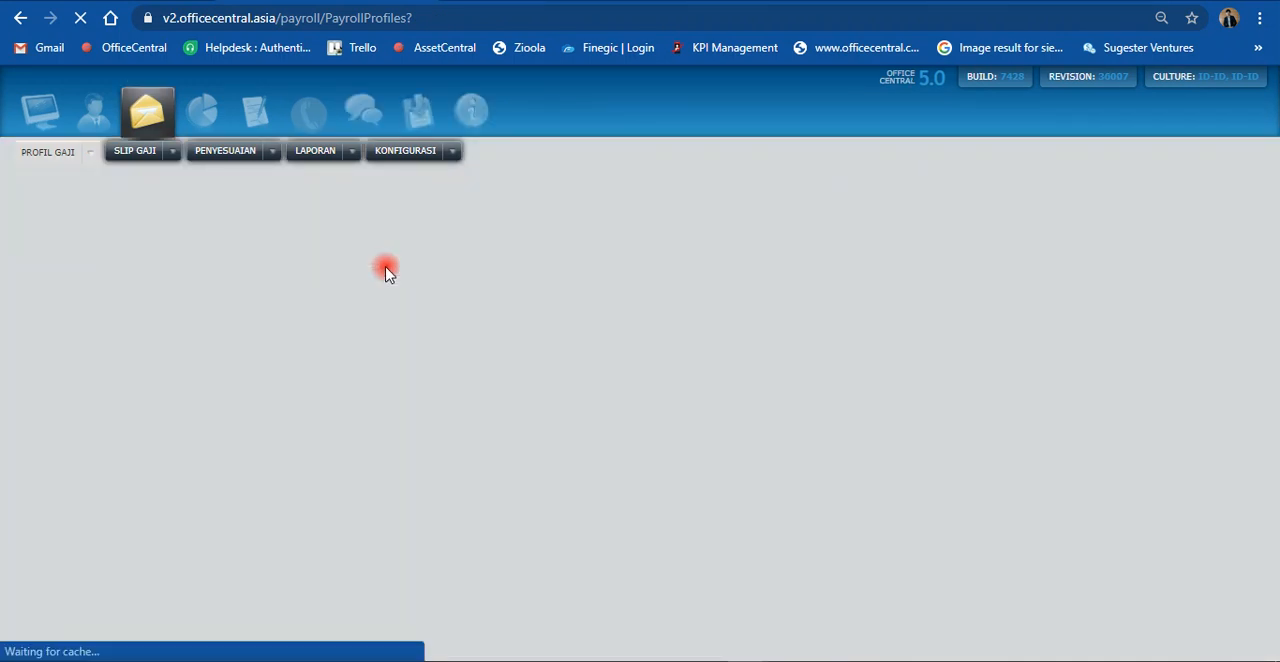
{"action": "scroll", "coordinate": [490, 405], "scroll_direction": "down", "scroll_amount": 1}
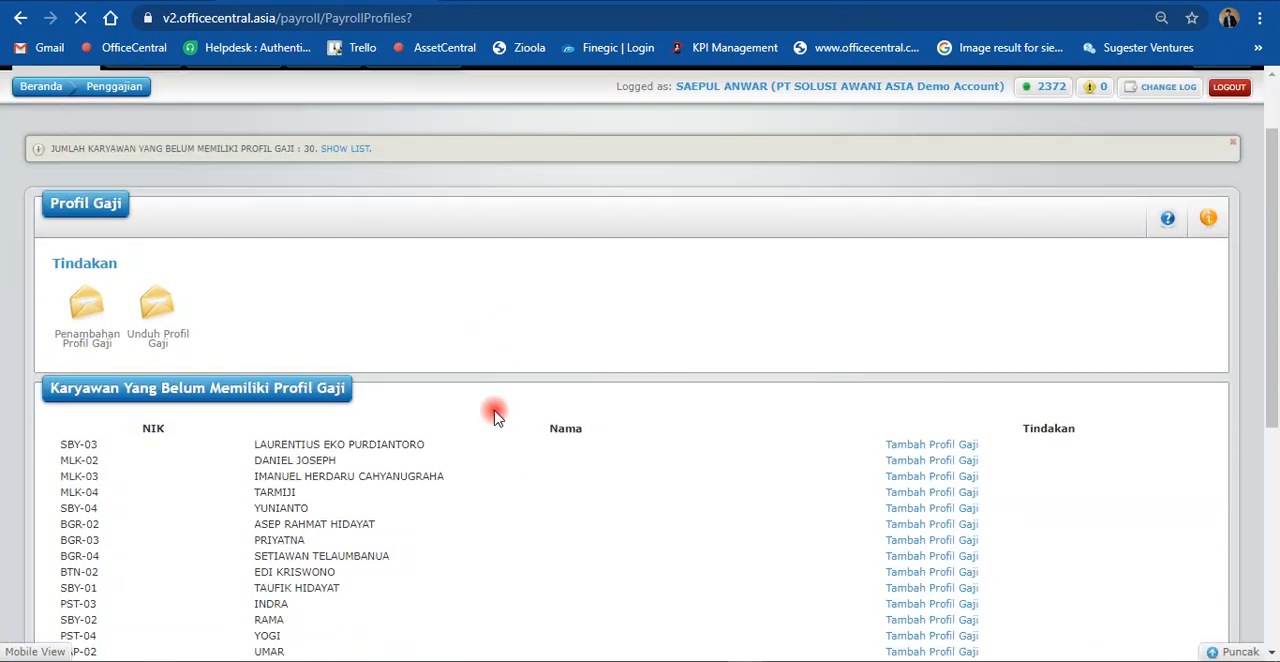
{"action": "scroll", "coordinate": [485, 400], "scroll_direction": "down", "scroll_amount": 1}
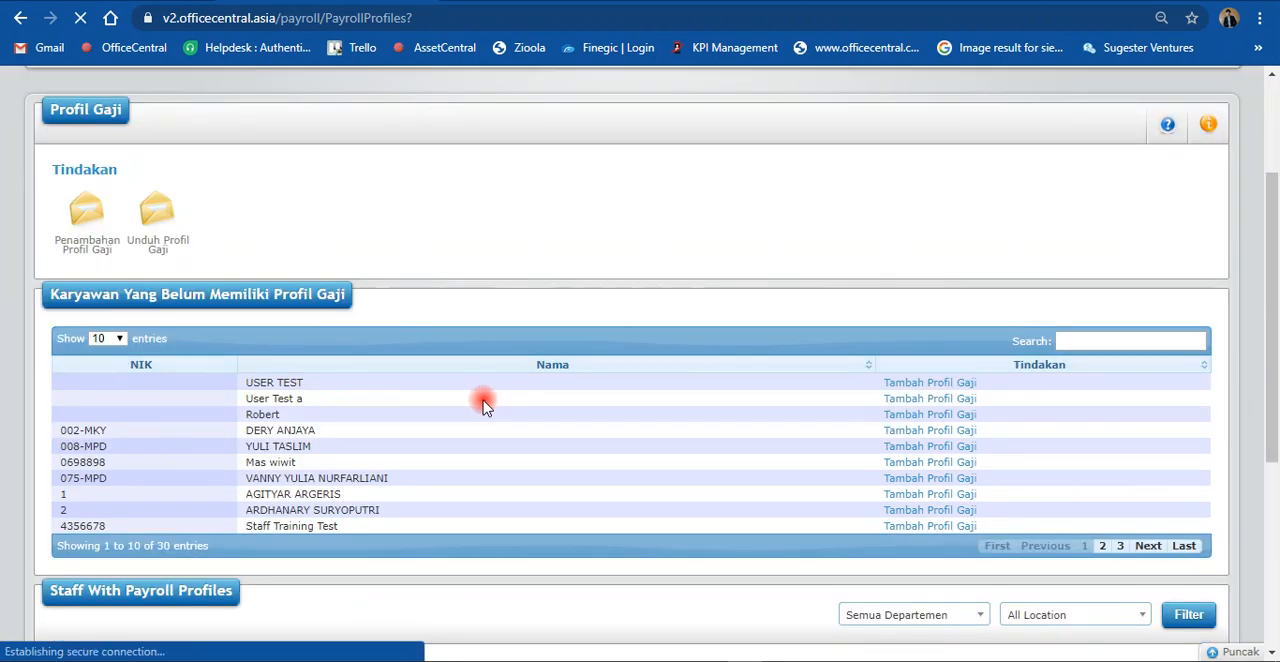
{"action": "scroll", "coordinate": [486, 403], "scroll_direction": "down", "scroll_amount": 4}
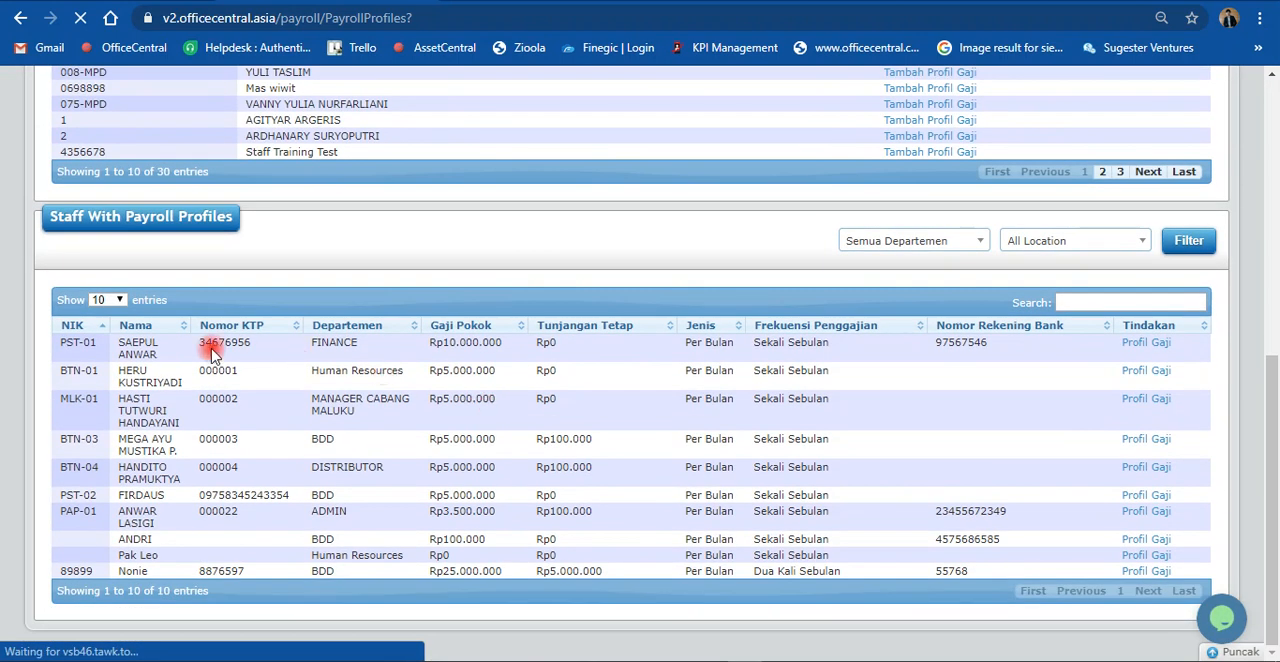
{"action": "left_click", "coordinate": [1137, 348]}
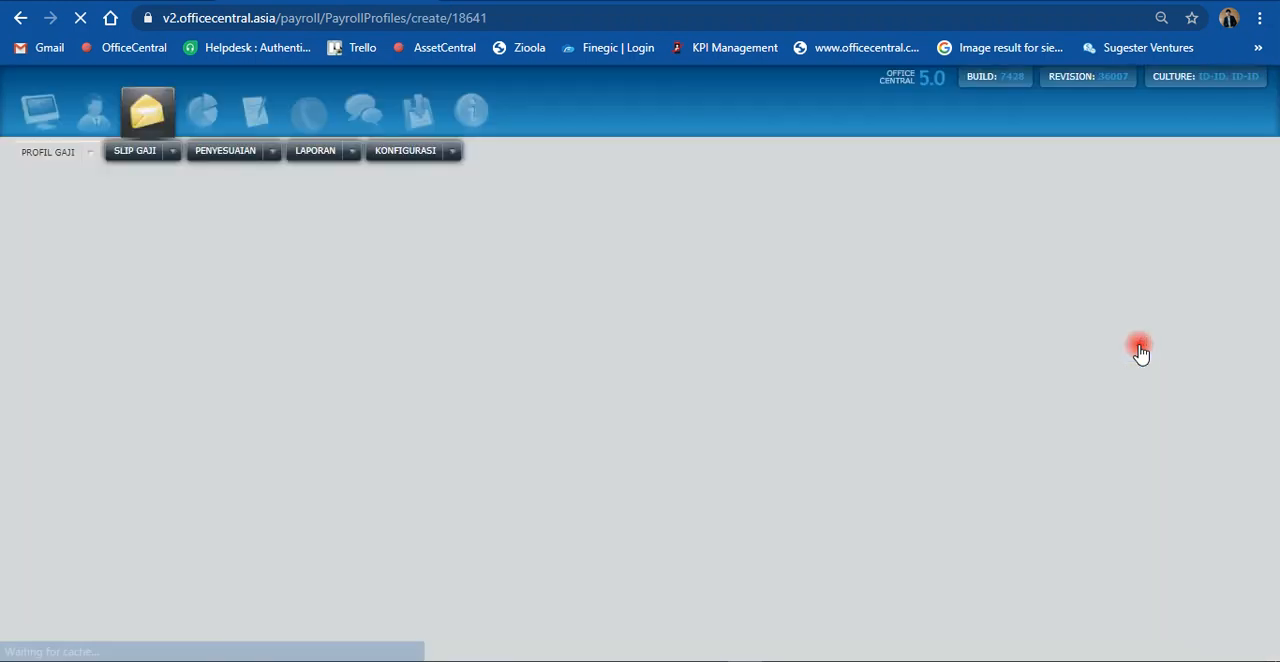
Step: Examine the salary, bank, PPh-21, NPWP, BPJS Ketenagakerjaan and BPJS Kesehatan settings in the employee's payroll profile
{"action": "scroll", "coordinate": [130, 455], "scroll_direction": "down", "scroll_amount": 3}
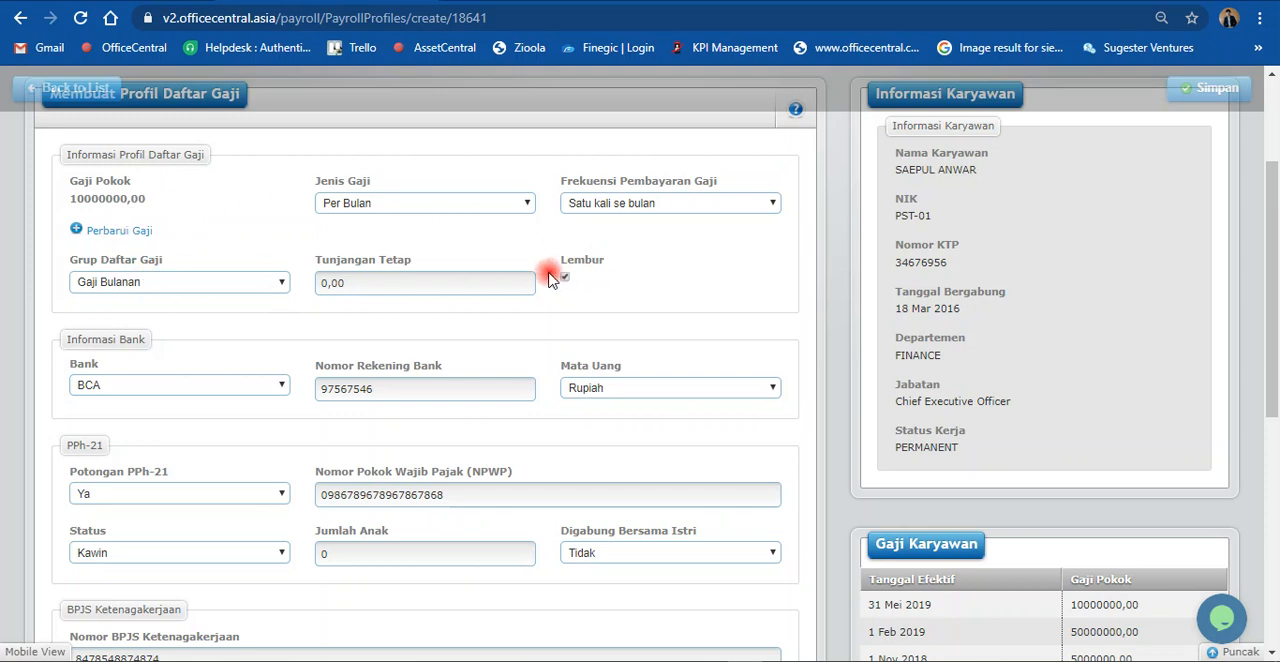
{"action": "scroll", "coordinate": [480, 292], "scroll_direction": "down", "scroll_amount": 3}
{"action": "scroll", "coordinate": [249, 262], "scroll_direction": "up", "scroll_amount": 2}
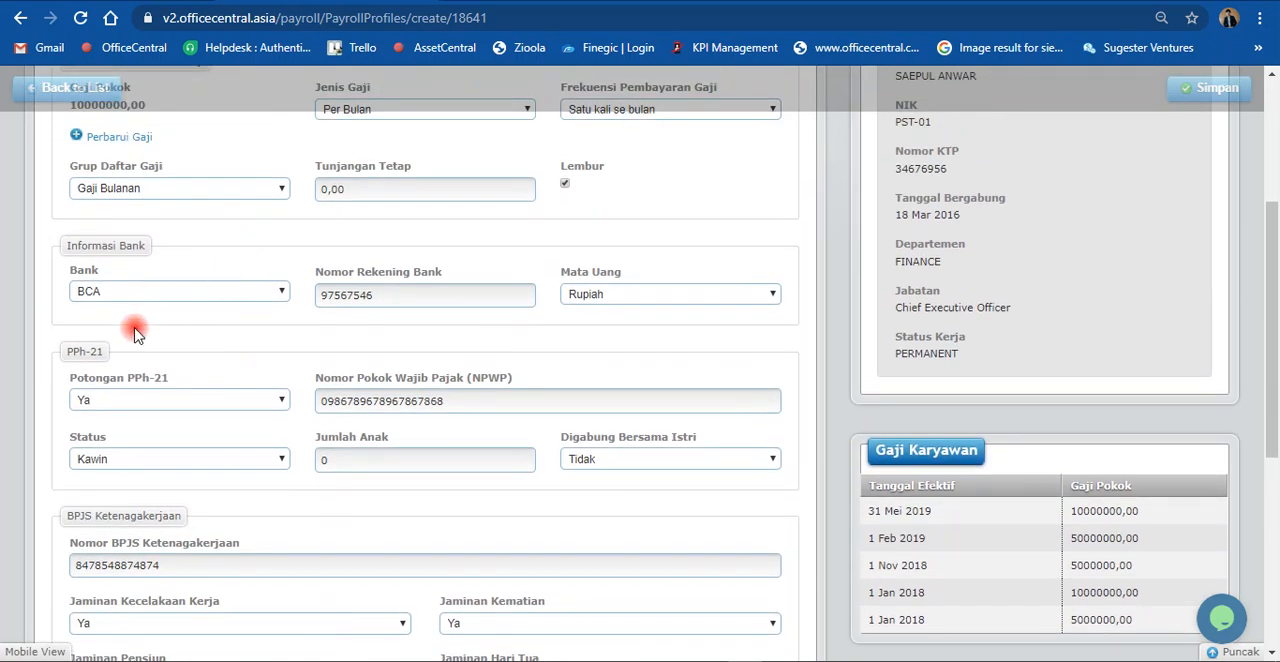
{"action": "left_click", "coordinate": [124, 403]}
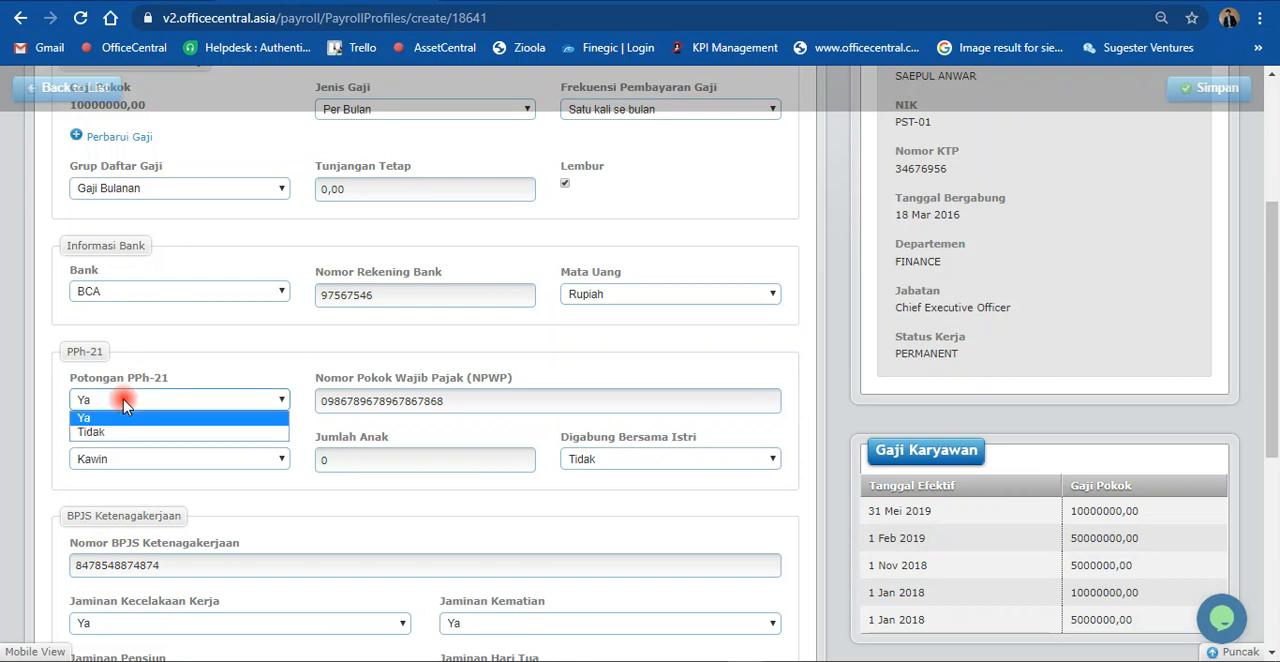
{"action": "left_click", "coordinate": [124, 403]}
{"action": "scroll", "coordinate": [124, 403], "scroll_direction": "down", "scroll_amount": 2}
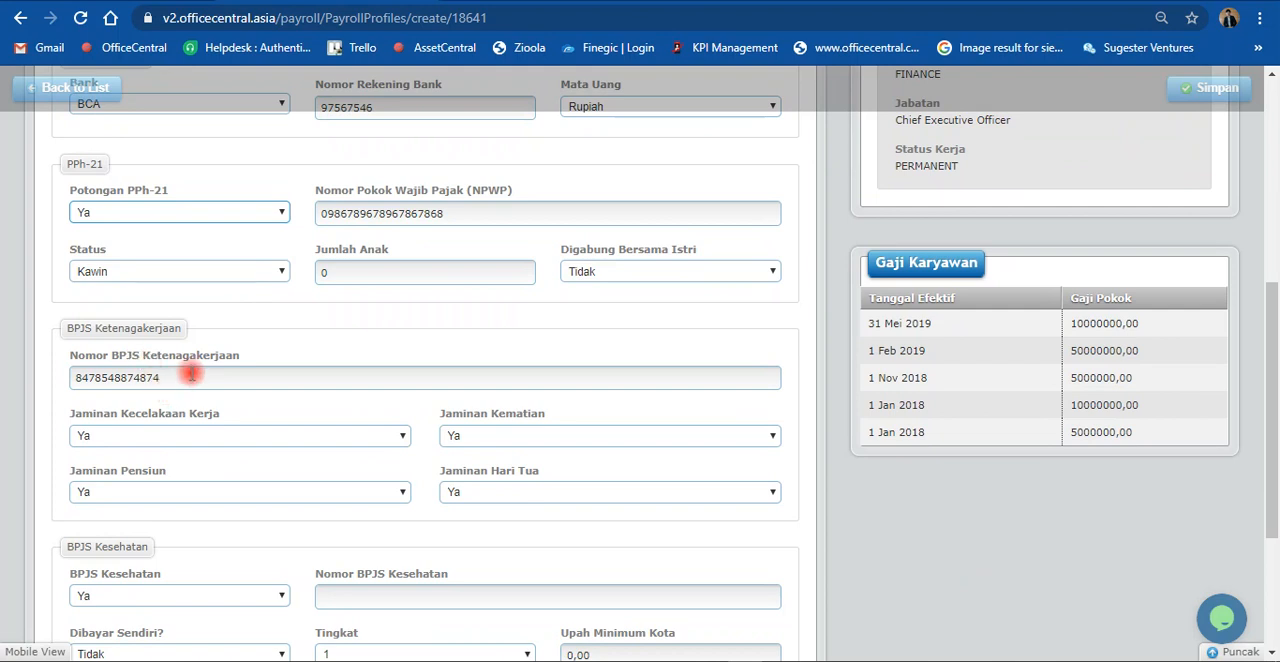
{"action": "left_click", "coordinate": [186, 379]}
{"action": "left_click", "coordinate": [457, 215]}
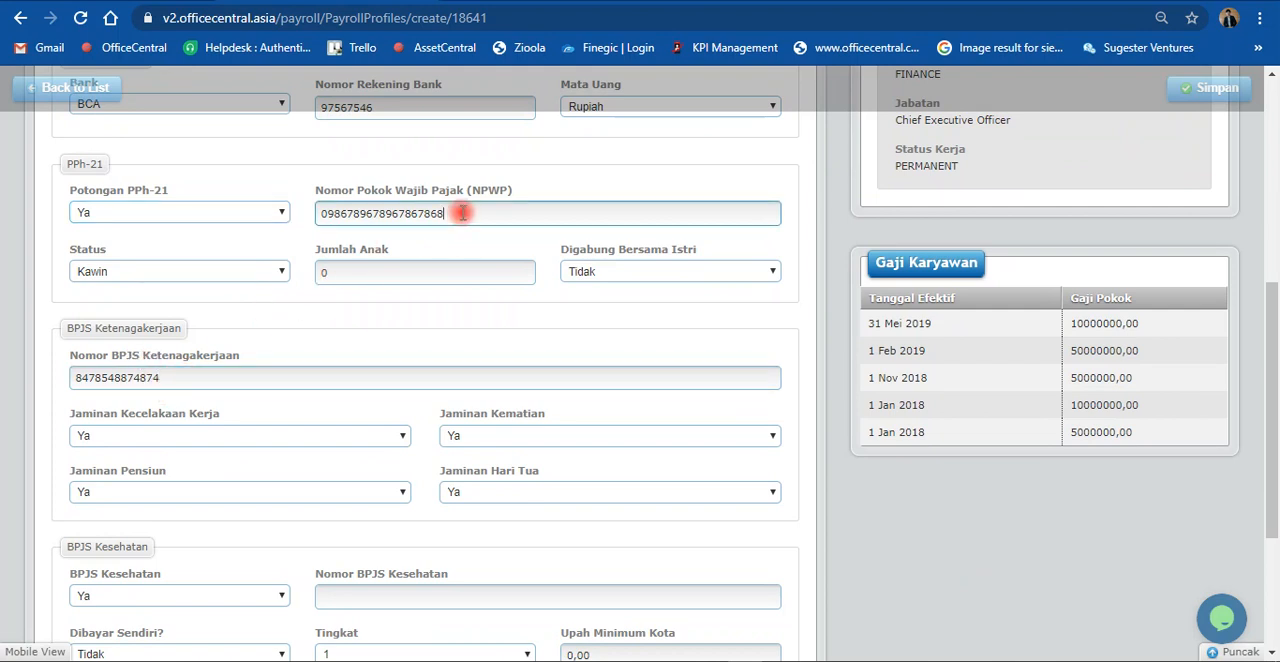
{"action": "scroll", "coordinate": [320, 354], "scroll_direction": "down", "scroll_amount": 1}
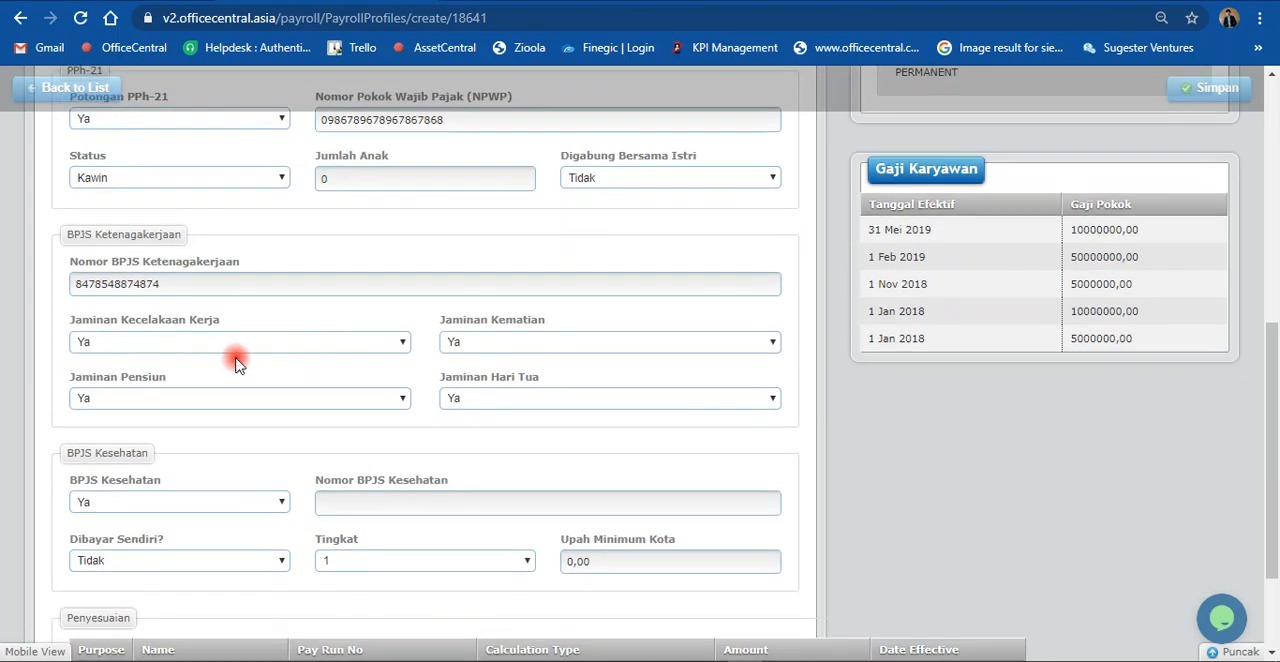
{"action": "left_click", "coordinate": [145, 347]}
{"action": "left_click", "coordinate": [145, 347]}
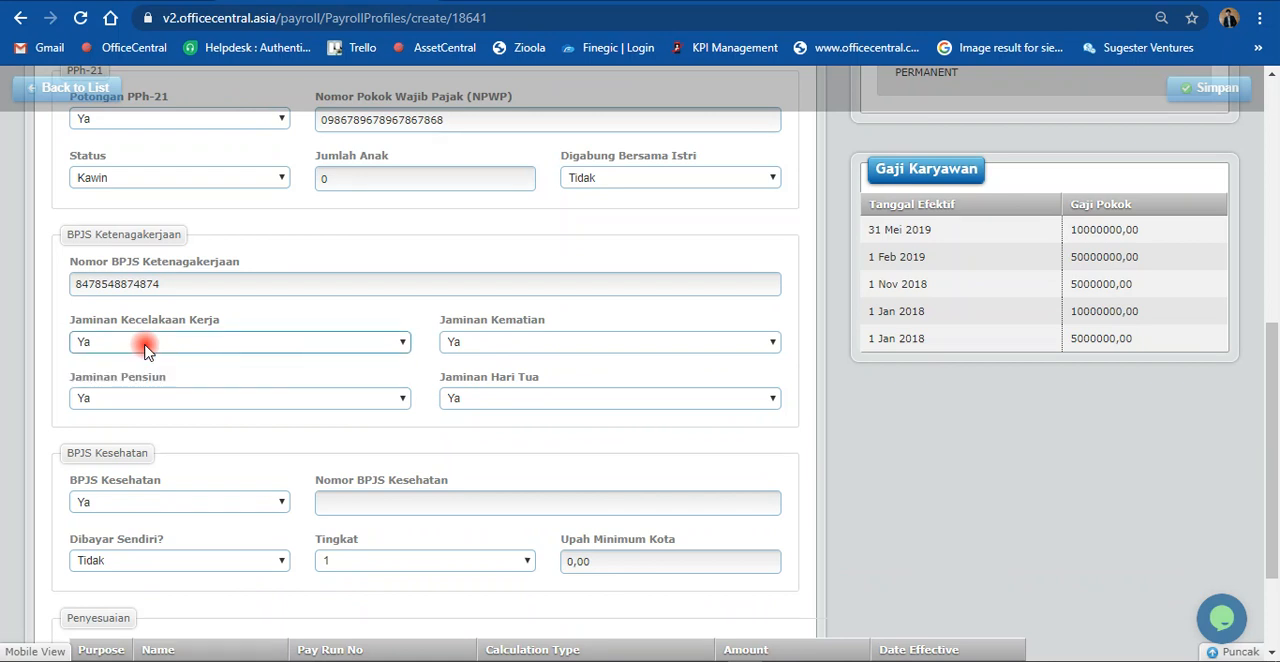
{"action": "left_click", "coordinate": [512, 342]}
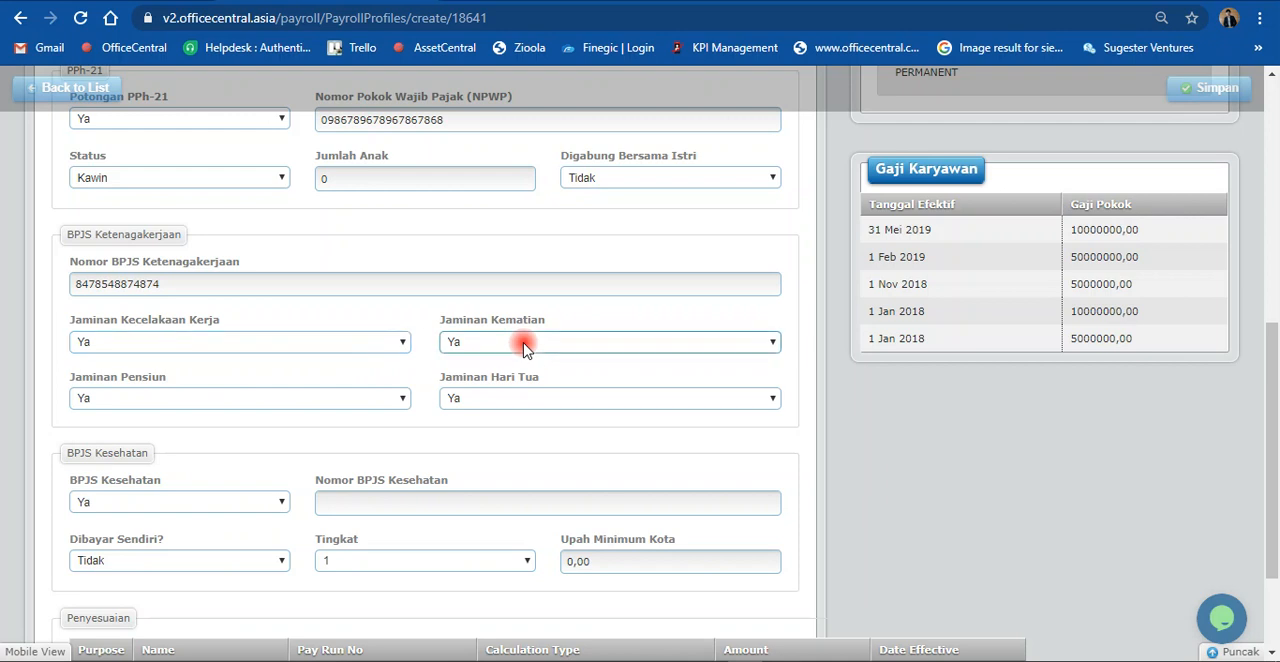
{"action": "left_click", "coordinate": [536, 308]}
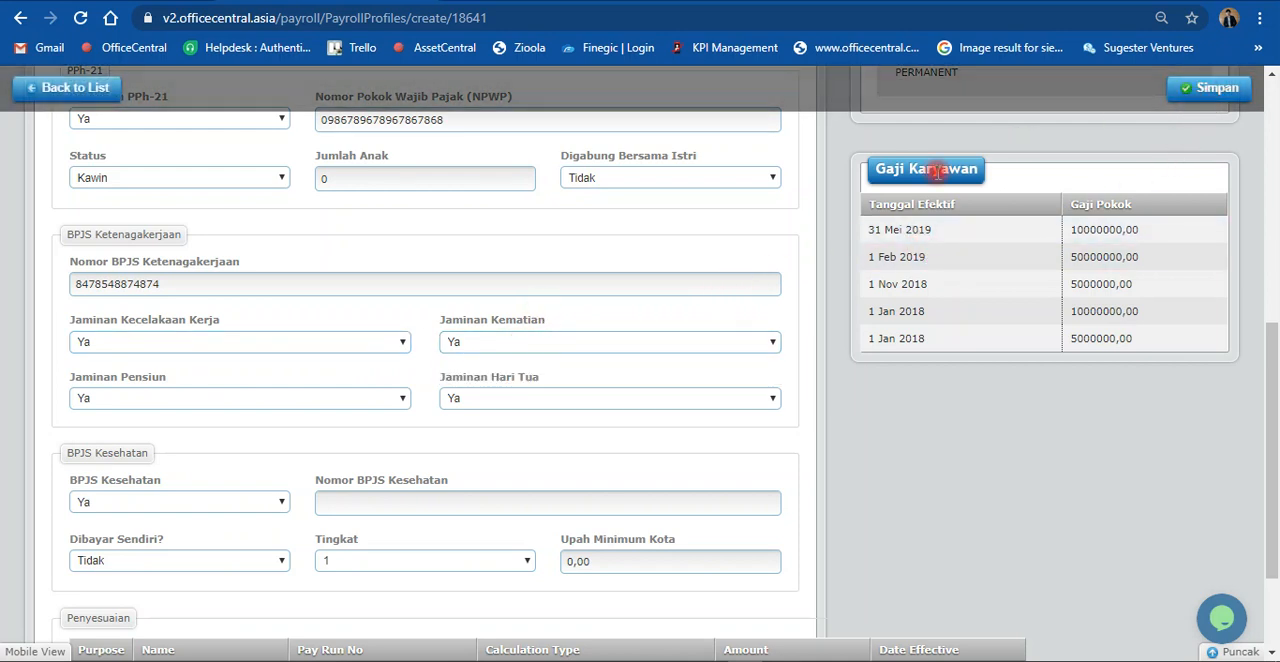
Step: Generate the Ringkasan Bulanan salary report for April 2020, Pembayaran 1
{"action": "scroll", "coordinate": [780, 433], "scroll_direction": "up", "scroll_amount": 6}
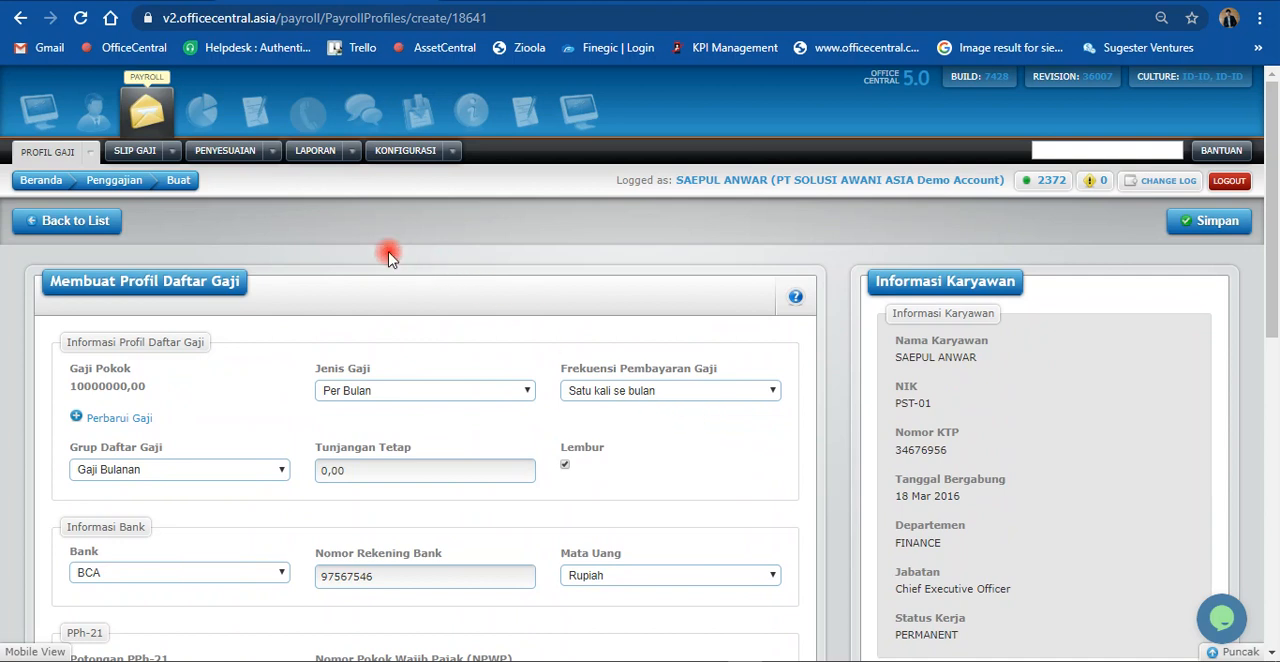
{"action": "left_click", "coordinate": [355, 156]}
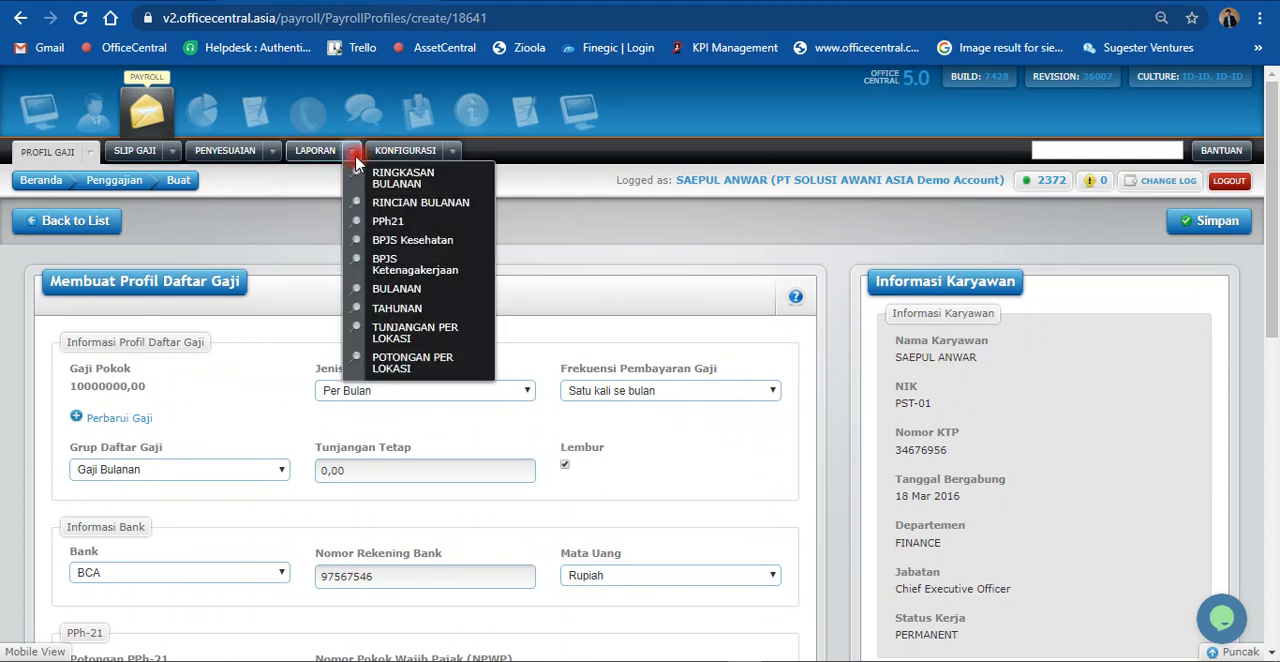
{"action": "left_click", "coordinate": [403, 178]}
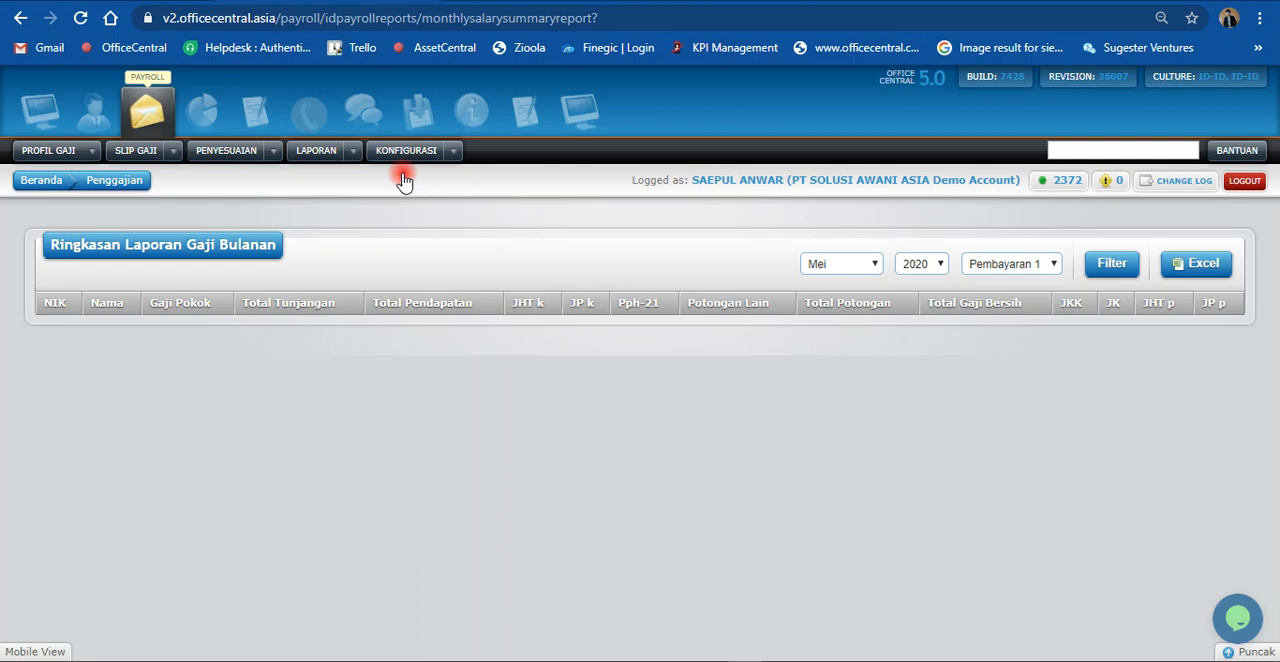
{"action": "left_click", "coordinate": [352, 152]}
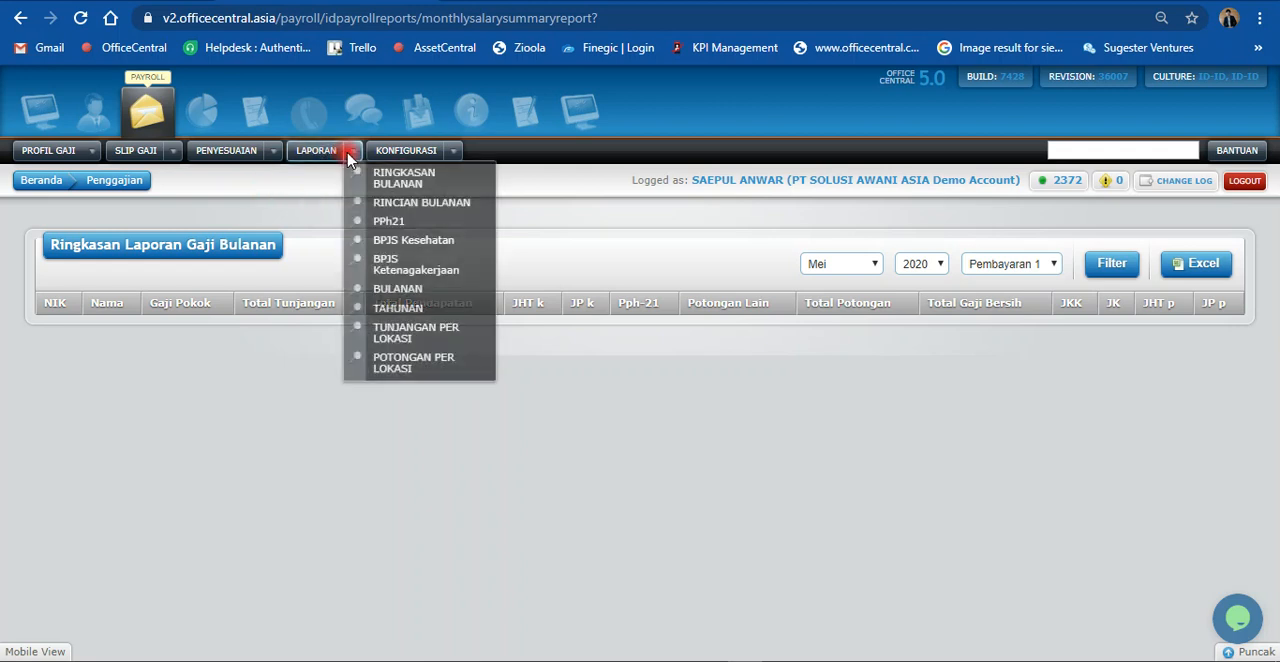
{"action": "left_click", "coordinate": [875, 264]}
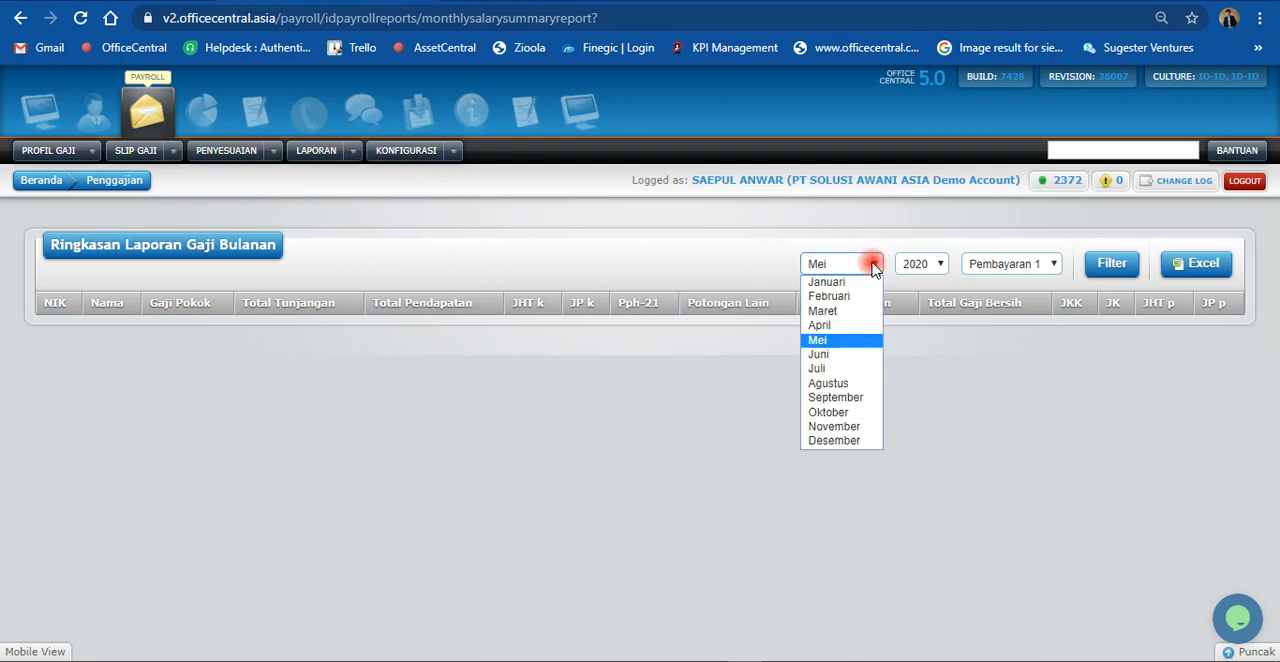
{"action": "left_click", "coordinate": [854, 328]}
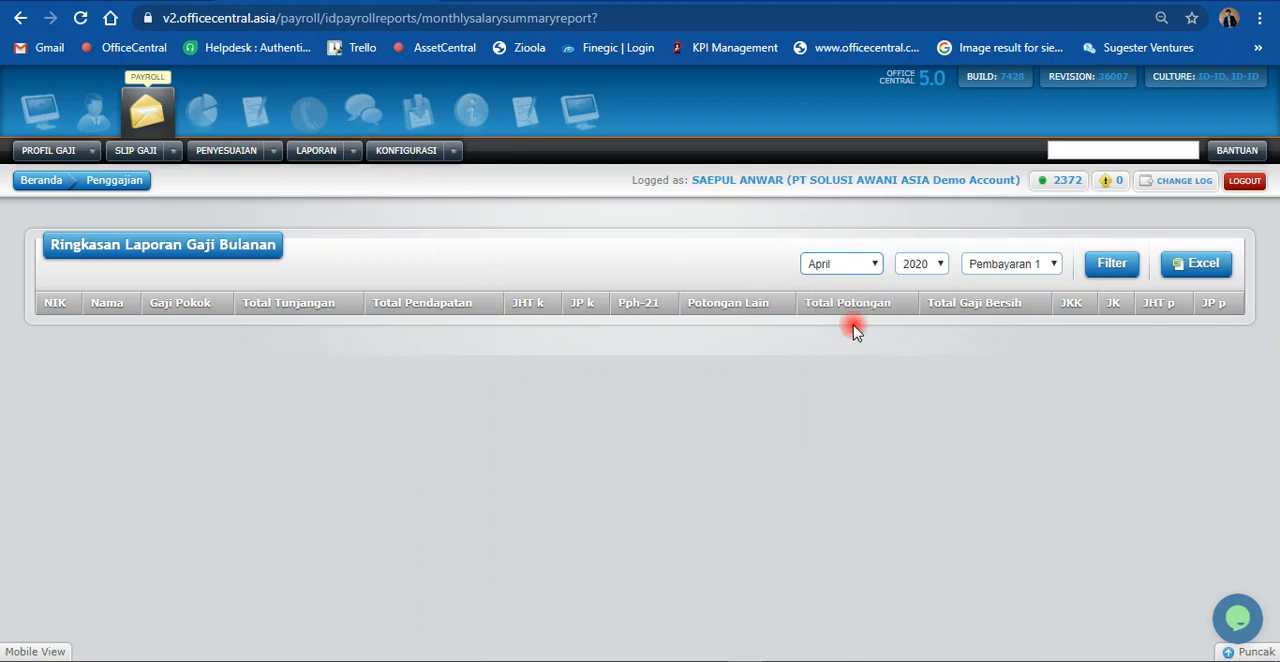
{"action": "left_click", "coordinate": [1124, 272]}
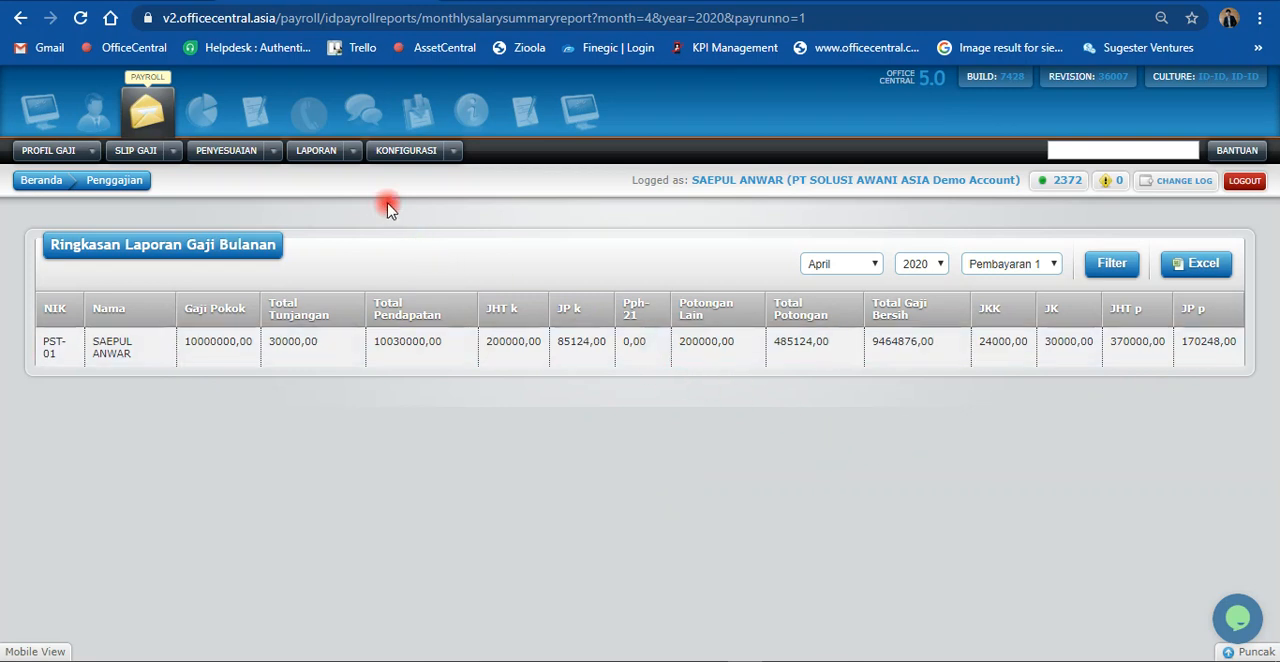
Step: Generate the Rincian Bulanan salary detail report for April 2020, Pembayaran 1, and review its columns
{"action": "left_click", "coordinate": [353, 150]}
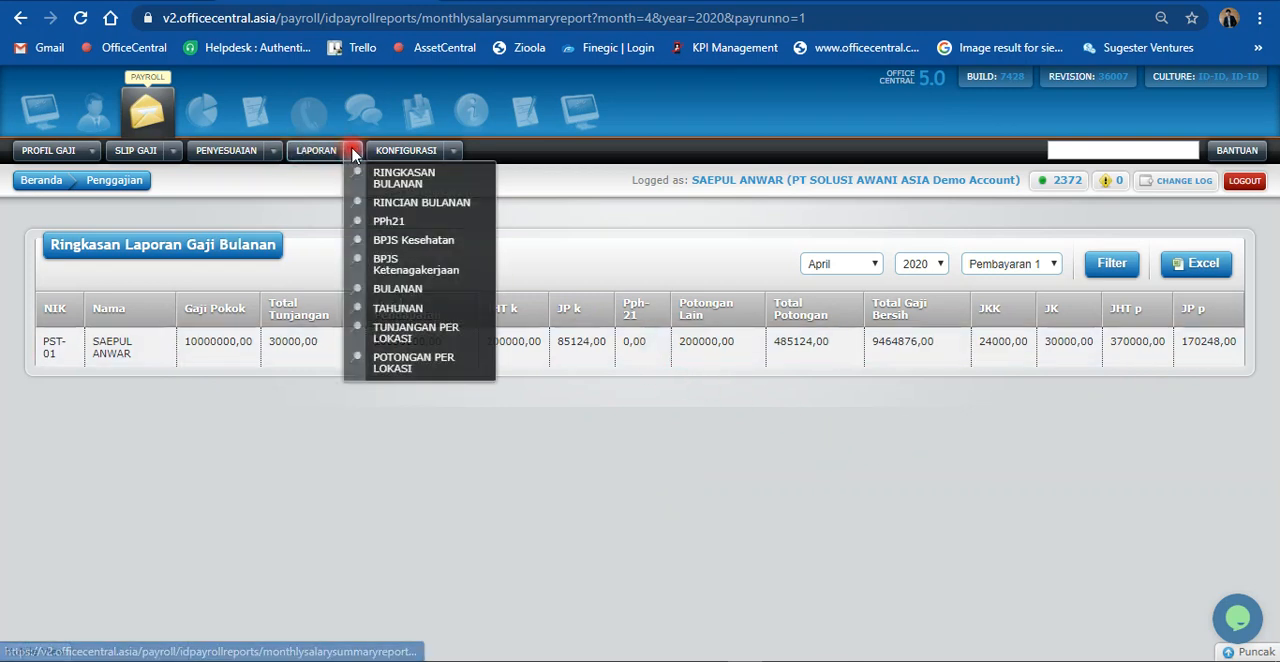
{"action": "left_click", "coordinate": [405, 205]}
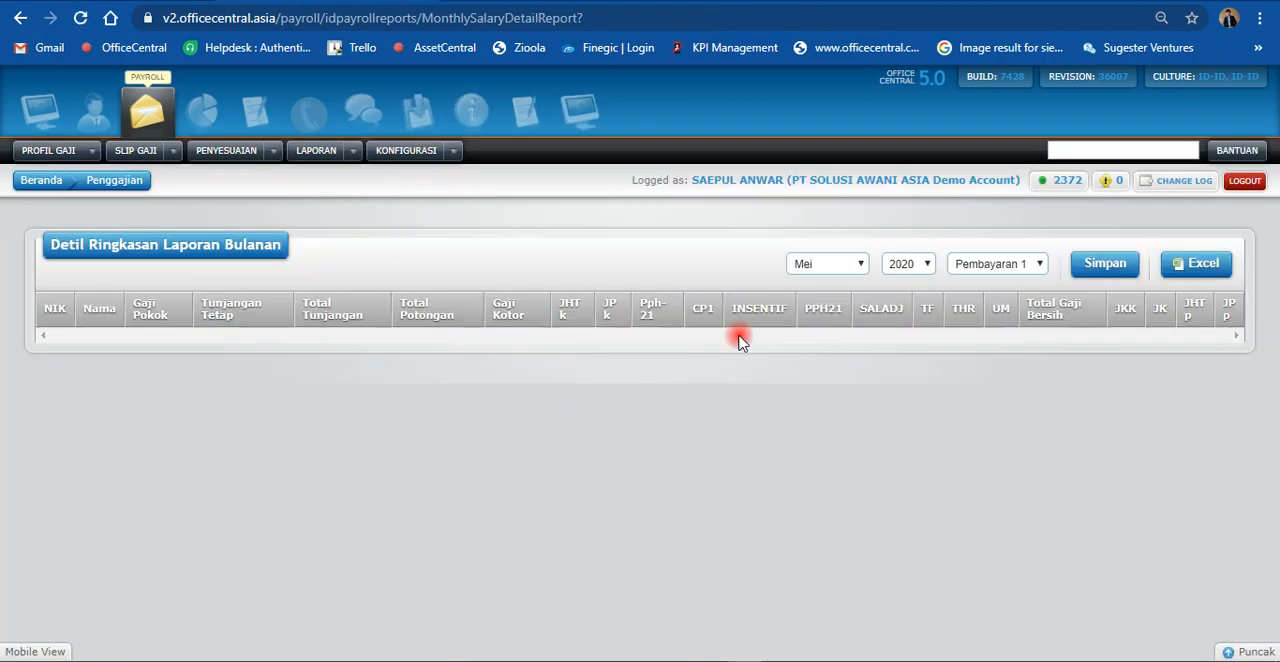
{"action": "left_click", "coordinate": [818, 266]}
{"action": "left_click", "coordinate": [820, 324]}
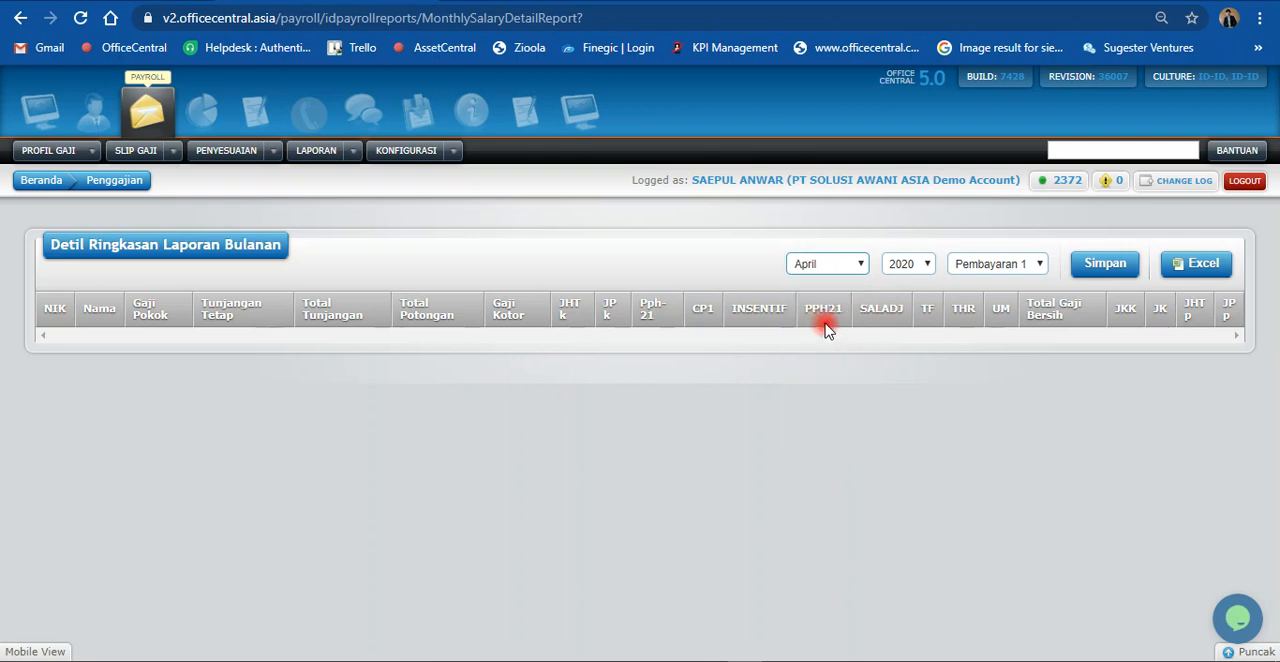
{"action": "left_click", "coordinate": [1082, 265]}
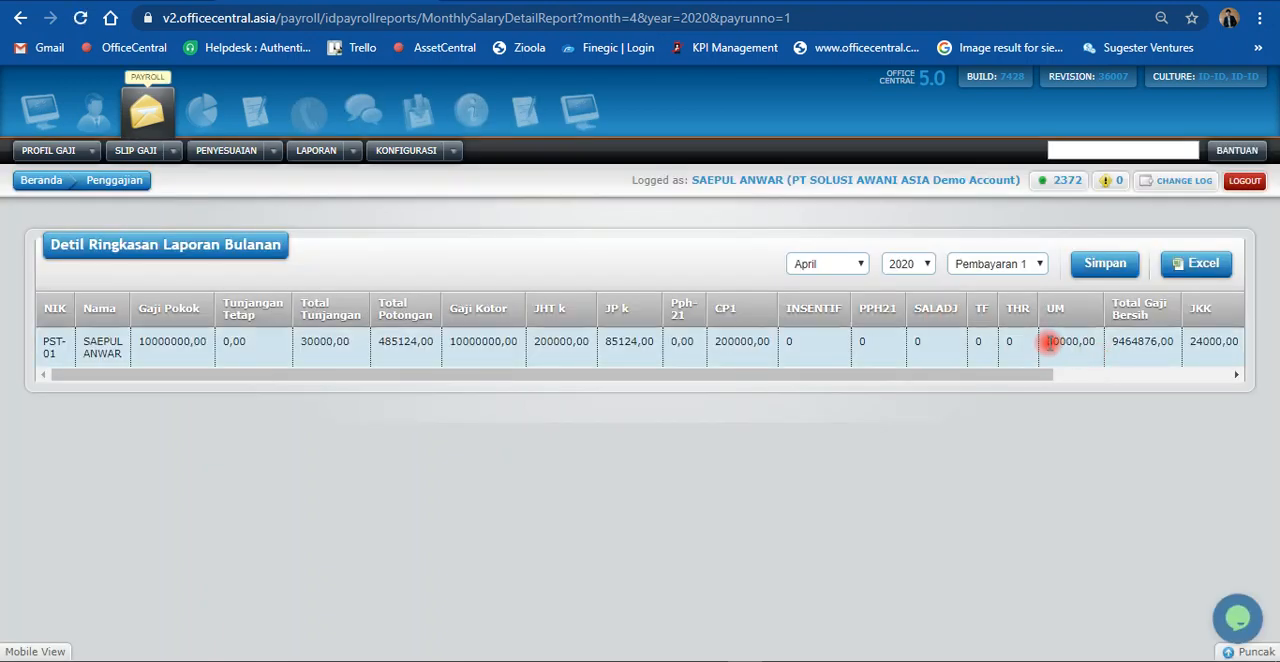
{"action": "left_click_drag", "start_coordinate": [1037, 374], "coordinate": [968, 385]}
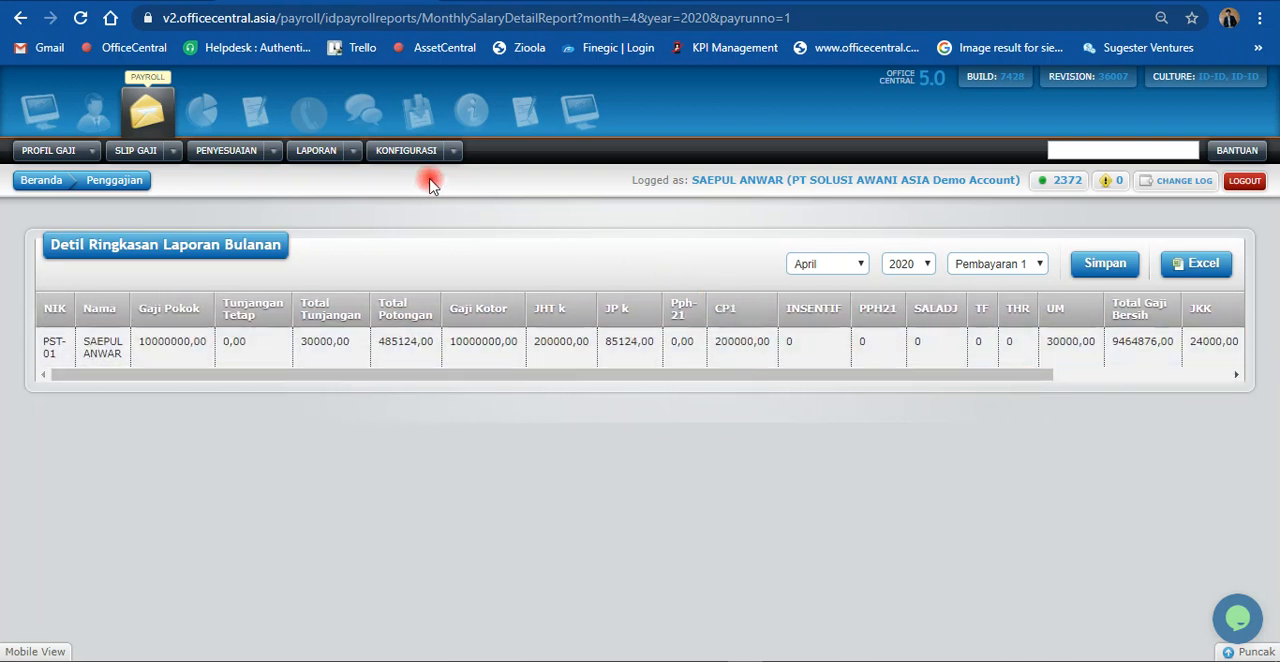
Step: Display the PPh21 report for the April 2020 tax period and review the totals and downloadable forms
{"action": "left_click", "coordinate": [347, 155]}
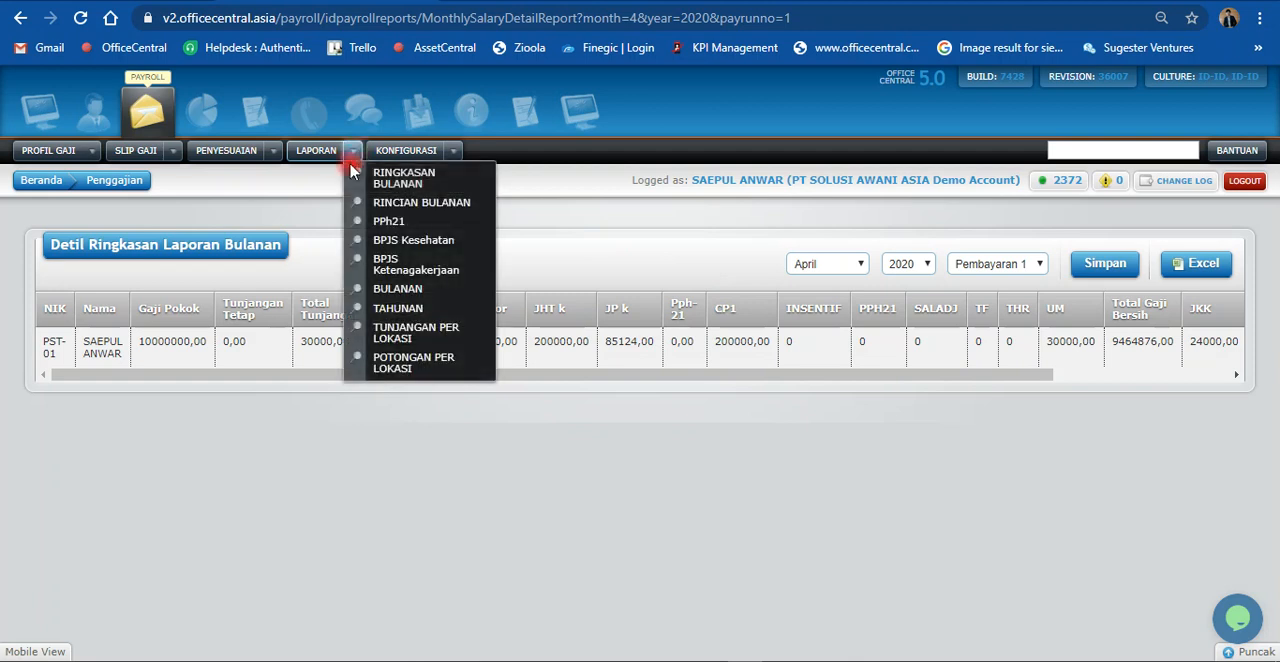
{"action": "left_click", "coordinate": [413, 224]}
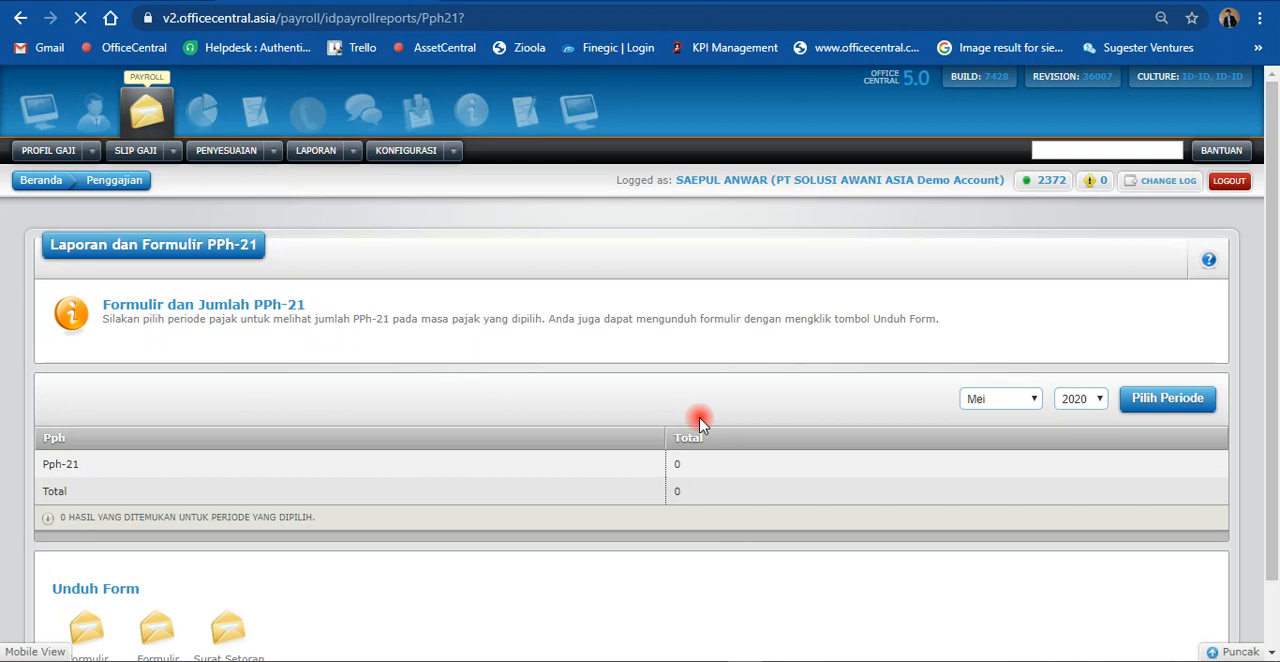
{"action": "scroll", "coordinate": [791, 404], "scroll_direction": "down", "scroll_amount": 2}
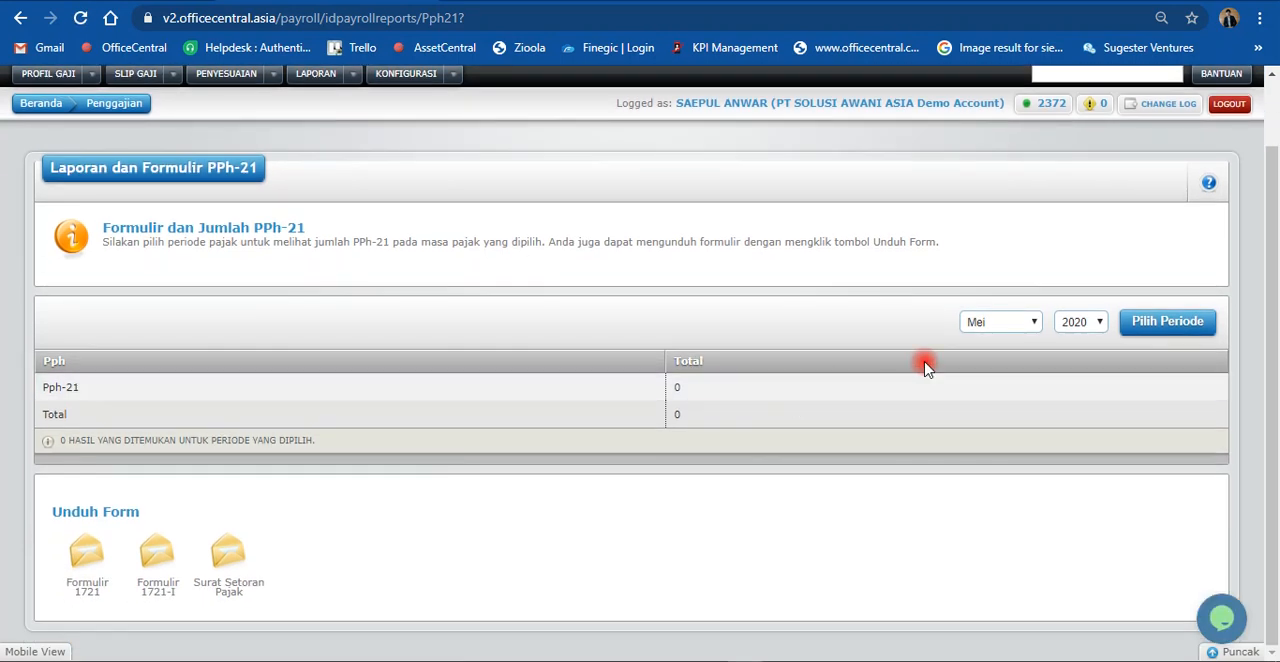
{"action": "left_click", "coordinate": [1016, 330]}
{"action": "left_click", "coordinate": [997, 377]}
{"action": "left_click", "coordinate": [1140, 328]}
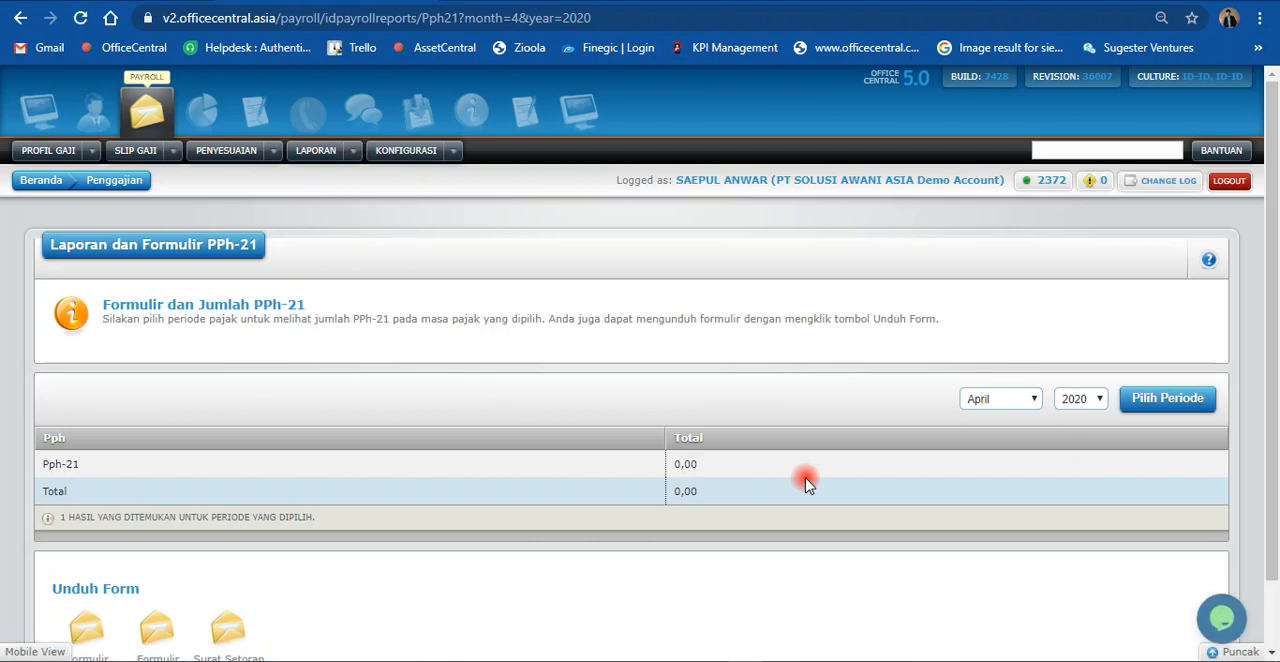
{"action": "scroll", "coordinate": [808, 484], "scroll_direction": "down", "scroll_amount": 1}
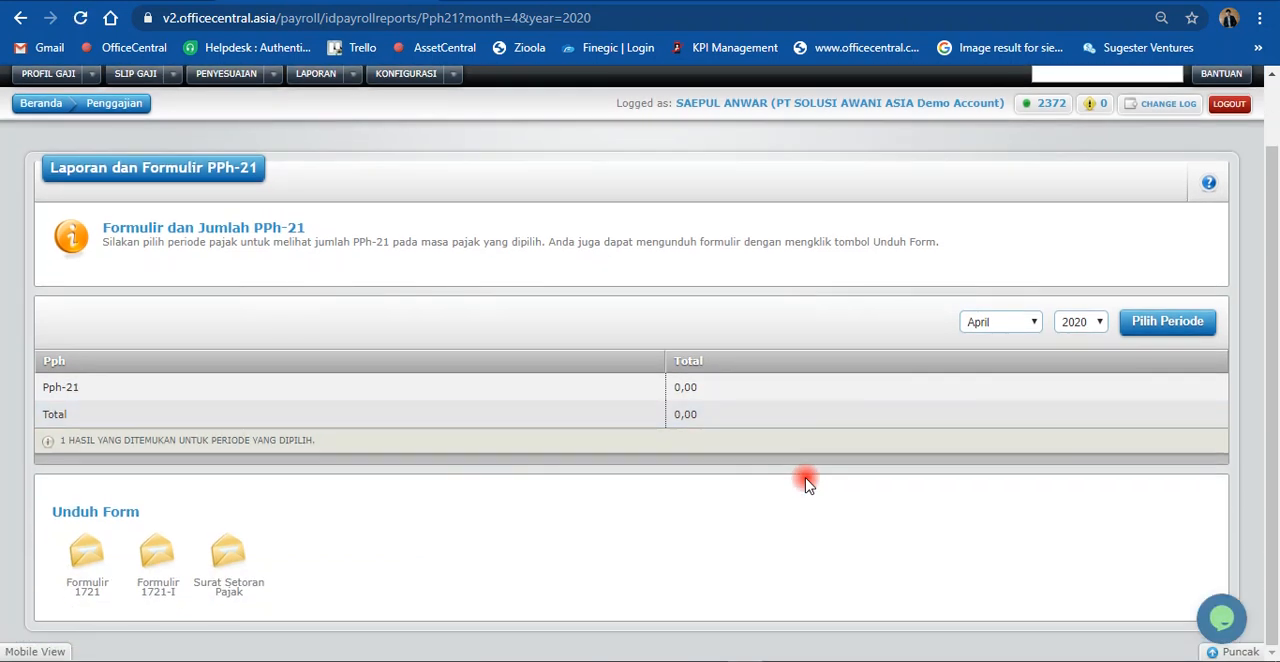
{"action": "scroll", "coordinate": [808, 484], "scroll_direction": "up", "scroll_amount": 1}
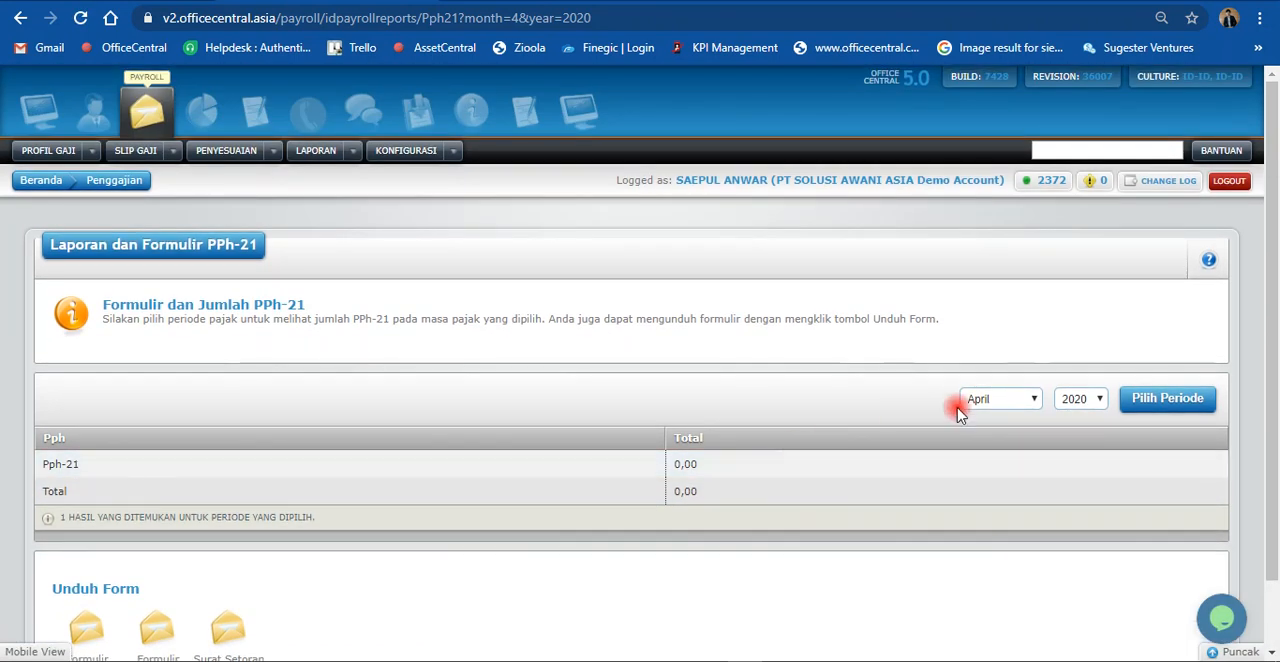
{"action": "left_click", "coordinate": [1003, 399]}
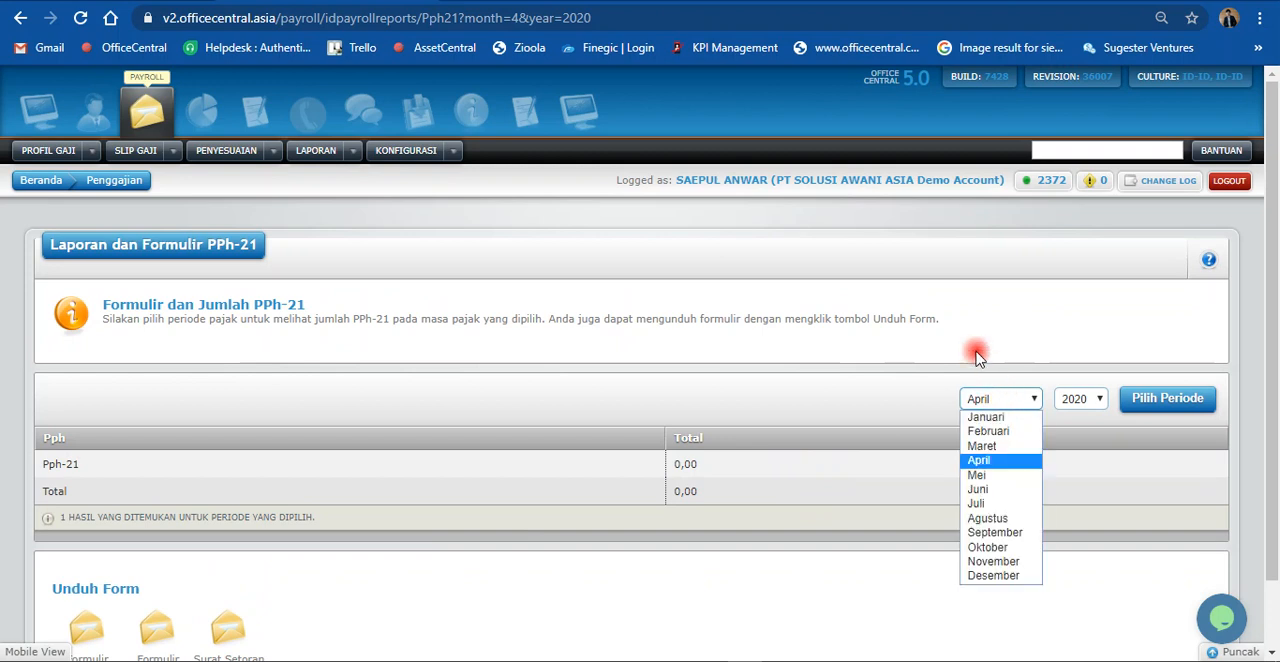
{"action": "left_click", "coordinate": [800, 333]}
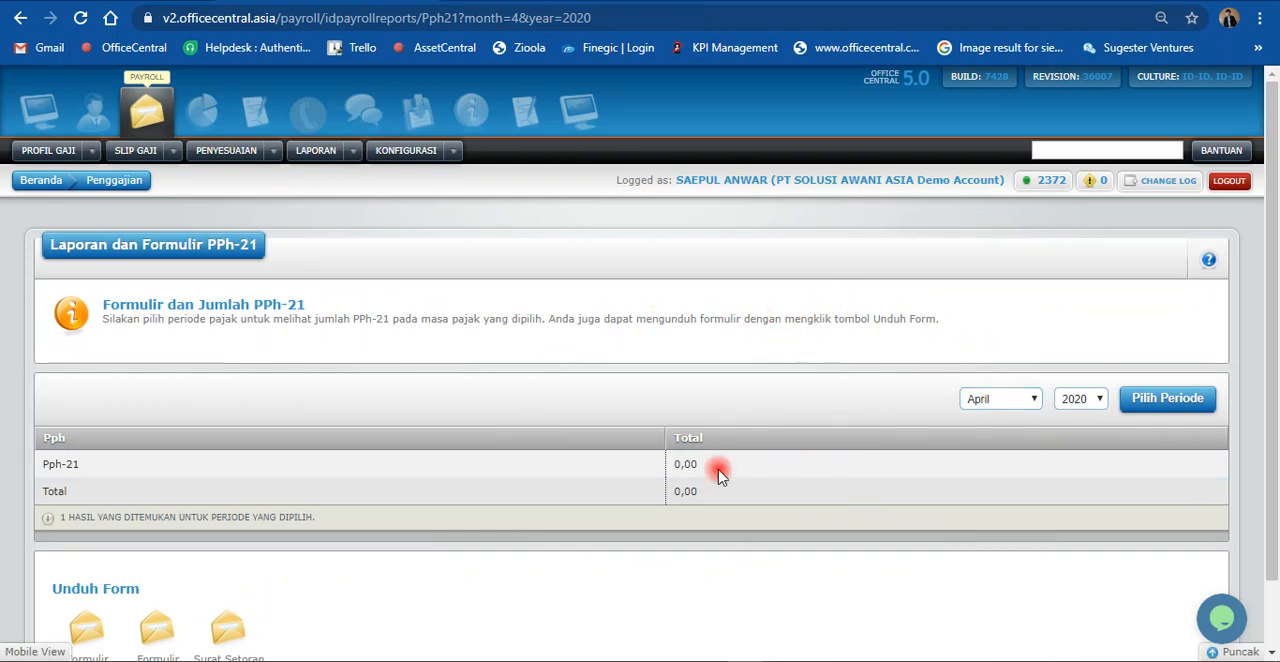
Step: Display the BPJS Ketenagakerjaan report for April 2020 and review the contribution totals and downloadable forms
{"action": "left_click", "coordinate": [316, 150]}
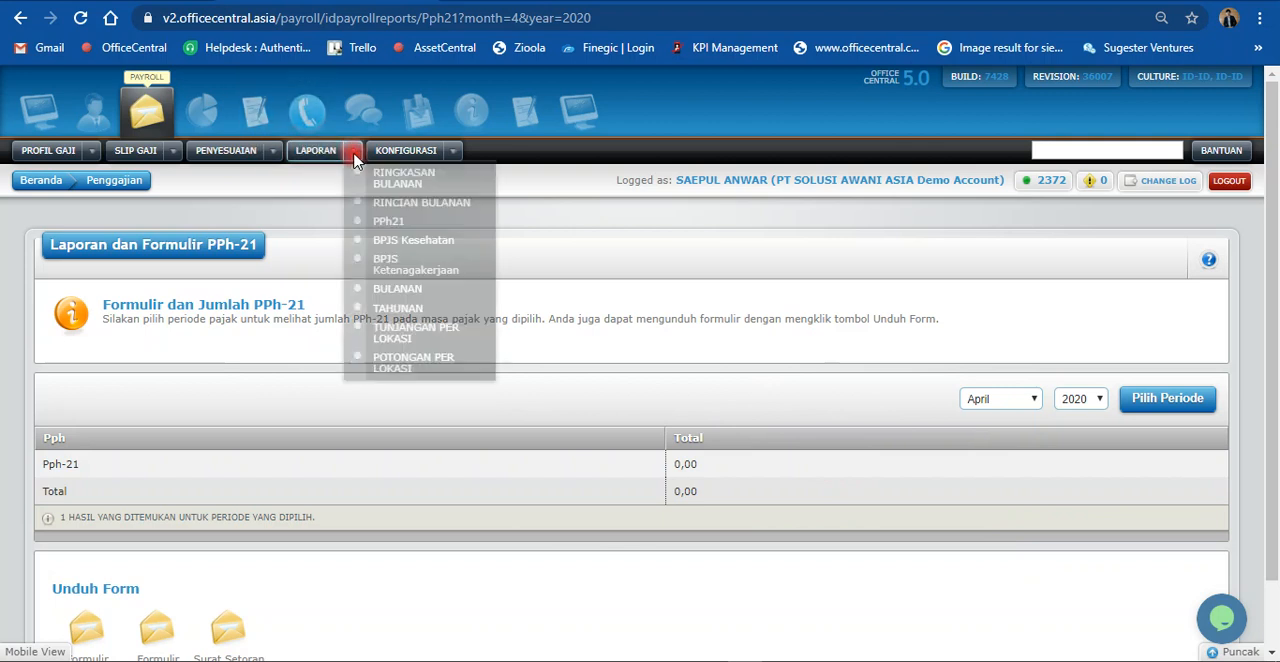
{"action": "left_click", "coordinate": [392, 267]}
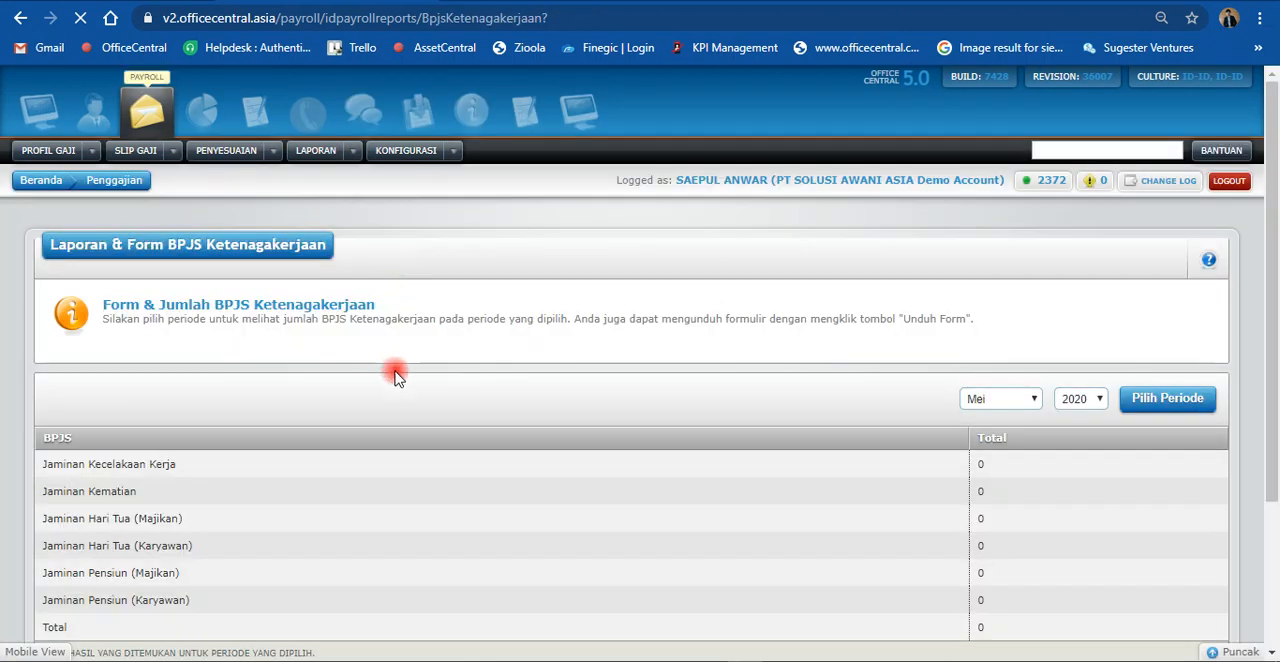
{"action": "scroll", "coordinate": [566, 394], "scroll_direction": "down", "scroll_amount": 1}
{"action": "left_click", "coordinate": [1012, 308]}
{"action": "left_click", "coordinate": [997, 366]}
{"action": "left_click", "coordinate": [1154, 306]}
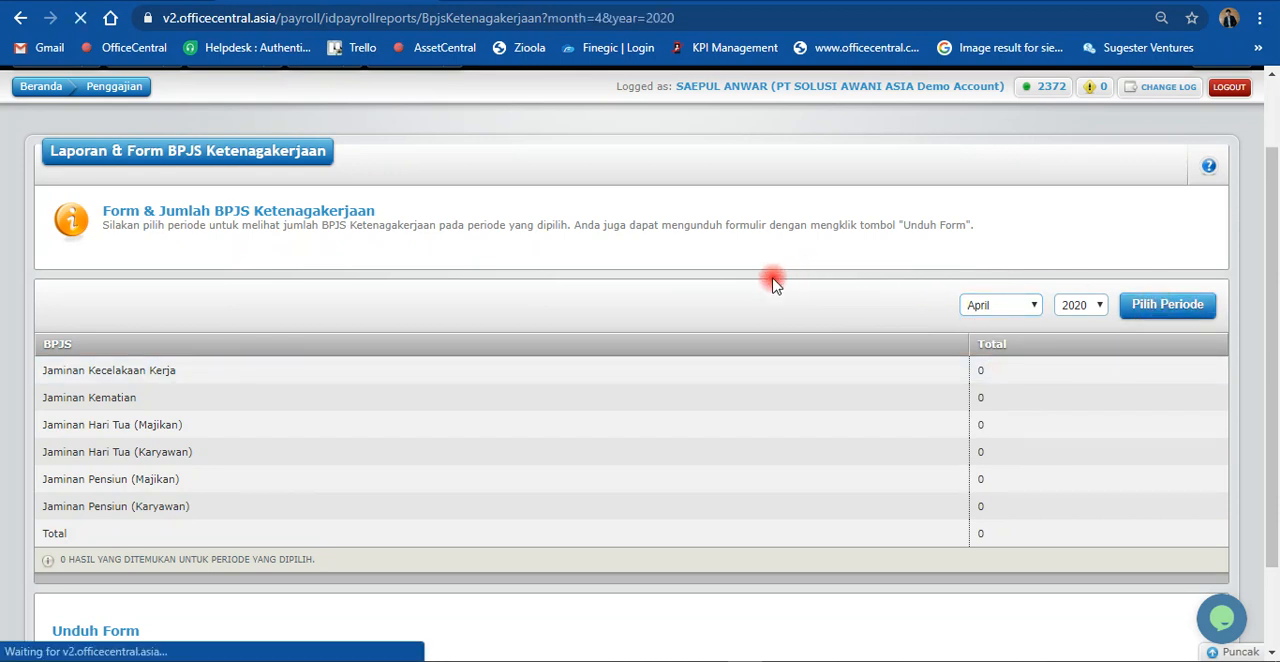
{"action": "scroll", "coordinate": [620, 300], "scroll_direction": "down", "scroll_amount": 2}
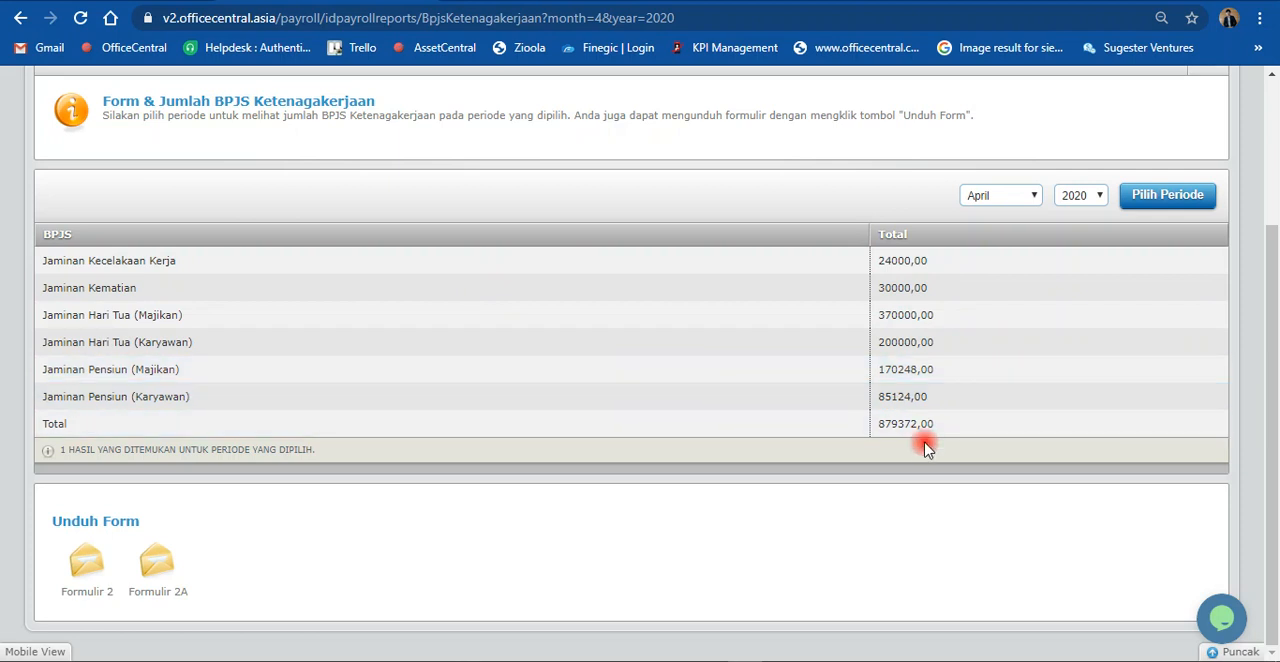
{"action": "scroll", "coordinate": [920, 433], "scroll_direction": "up", "scroll_amount": 1}
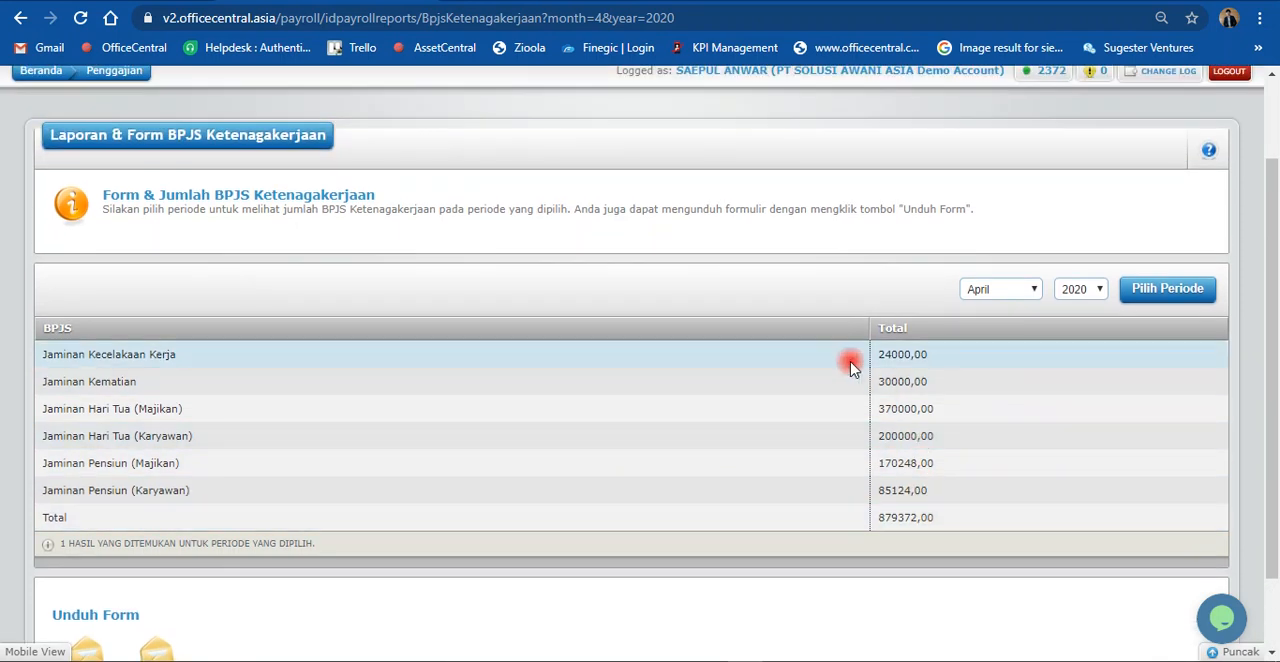
{"action": "scroll", "coordinate": [886, 343], "scroll_direction": "down", "scroll_amount": 1}
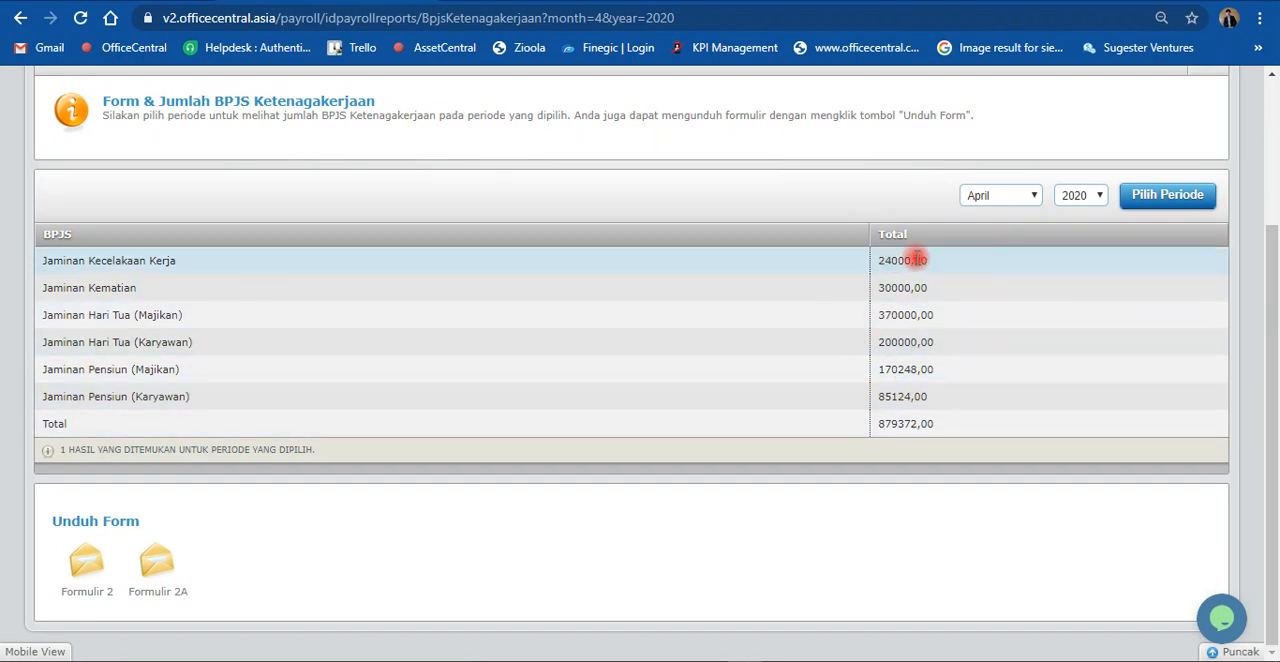
{"action": "scroll", "coordinate": [860, 429], "scroll_direction": "up", "scroll_amount": 2}
Step: Open the payroll configuration's Daftar Penyetuju and look through the staff listed for approver assignment
{"action": "left_click", "coordinate": [353, 150]}
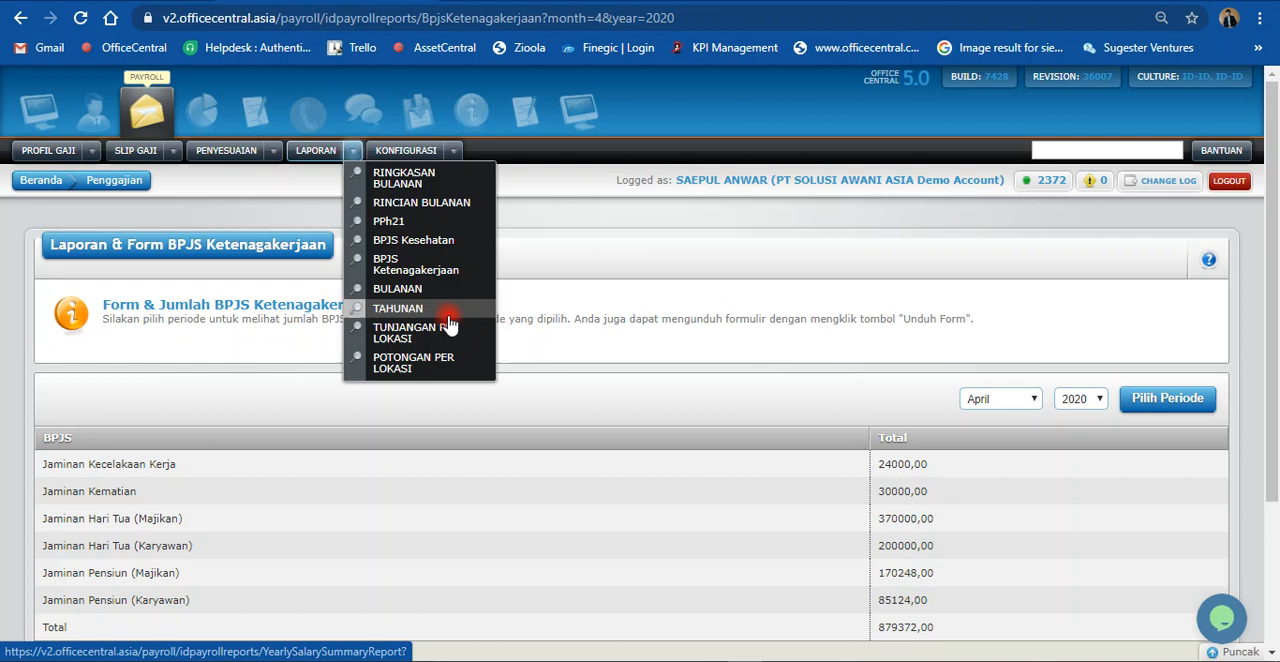
{"action": "mouse_move", "coordinate": [455, 160]}
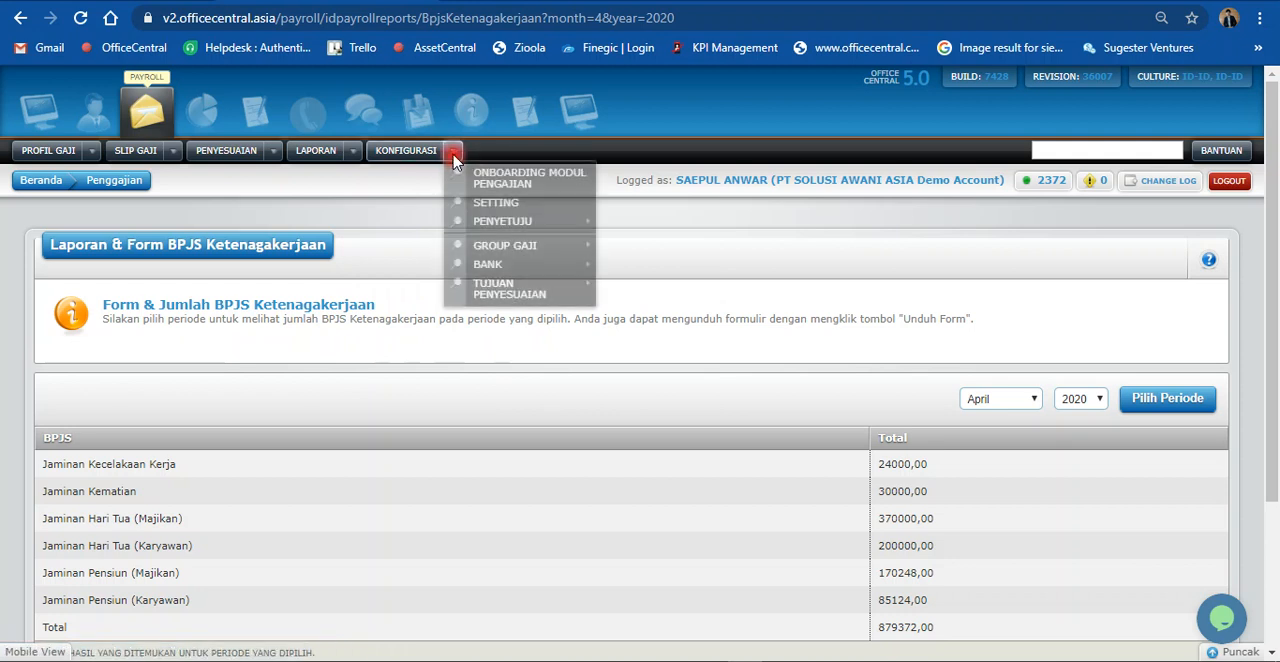
{"action": "mouse_move", "coordinate": [510, 268]}
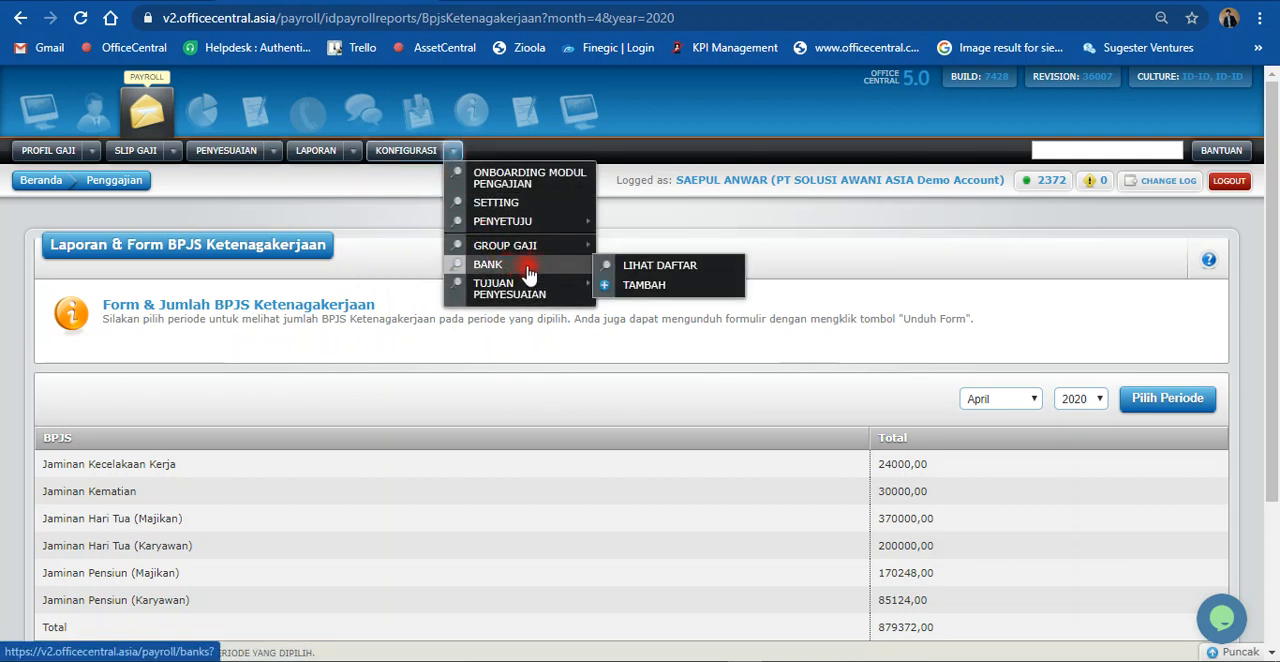
{"action": "mouse_move", "coordinate": [505, 230]}
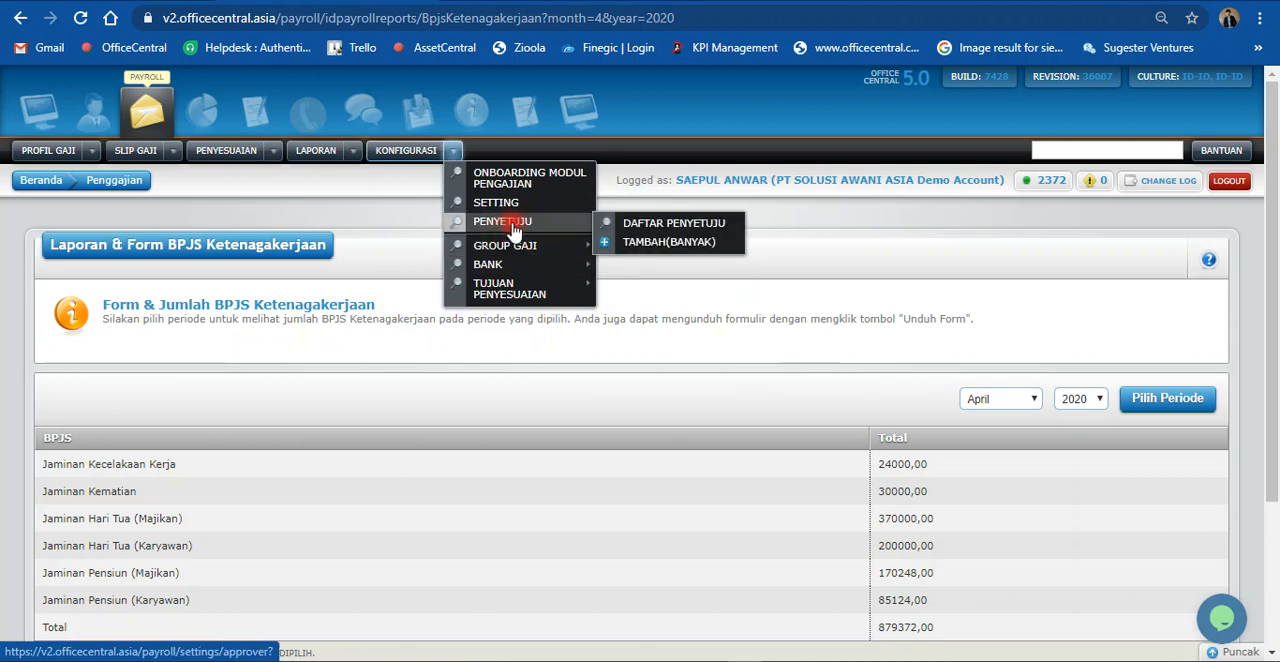
{"action": "left_click", "coordinate": [636, 227]}
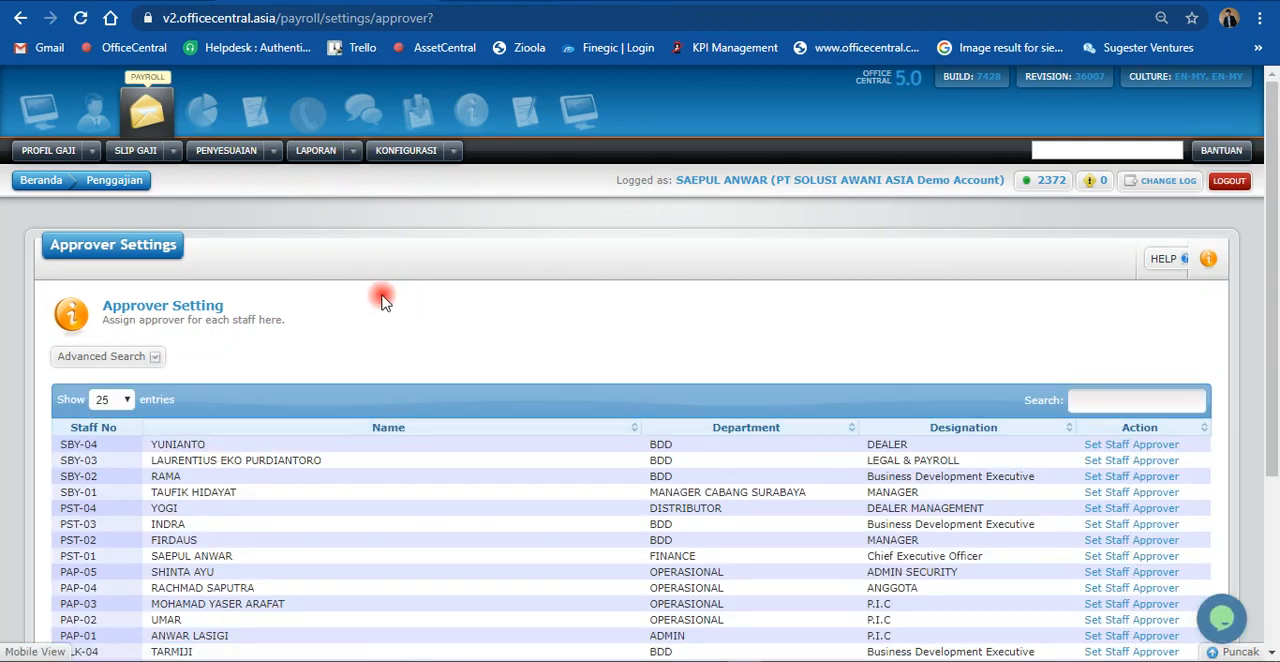
{"action": "scroll", "coordinate": [383, 298], "scroll_direction": "down", "scroll_amount": 3}
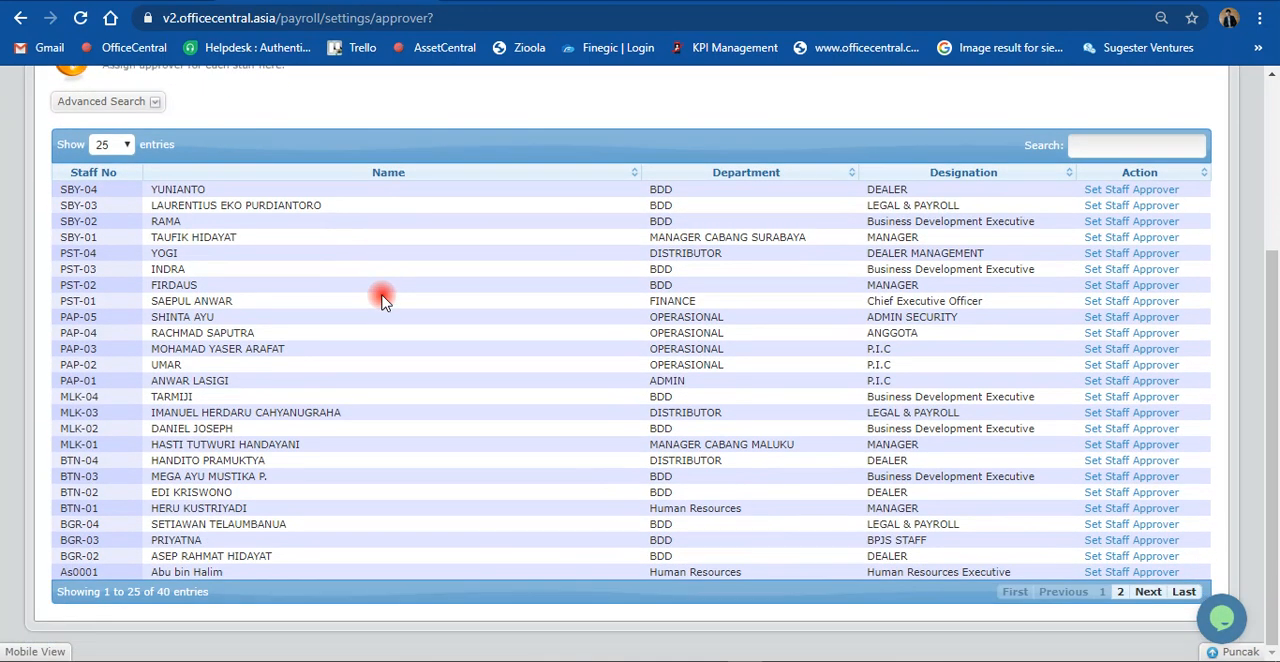
{"action": "scroll", "coordinate": [540, 275], "scroll_direction": "up", "scroll_amount": 3}
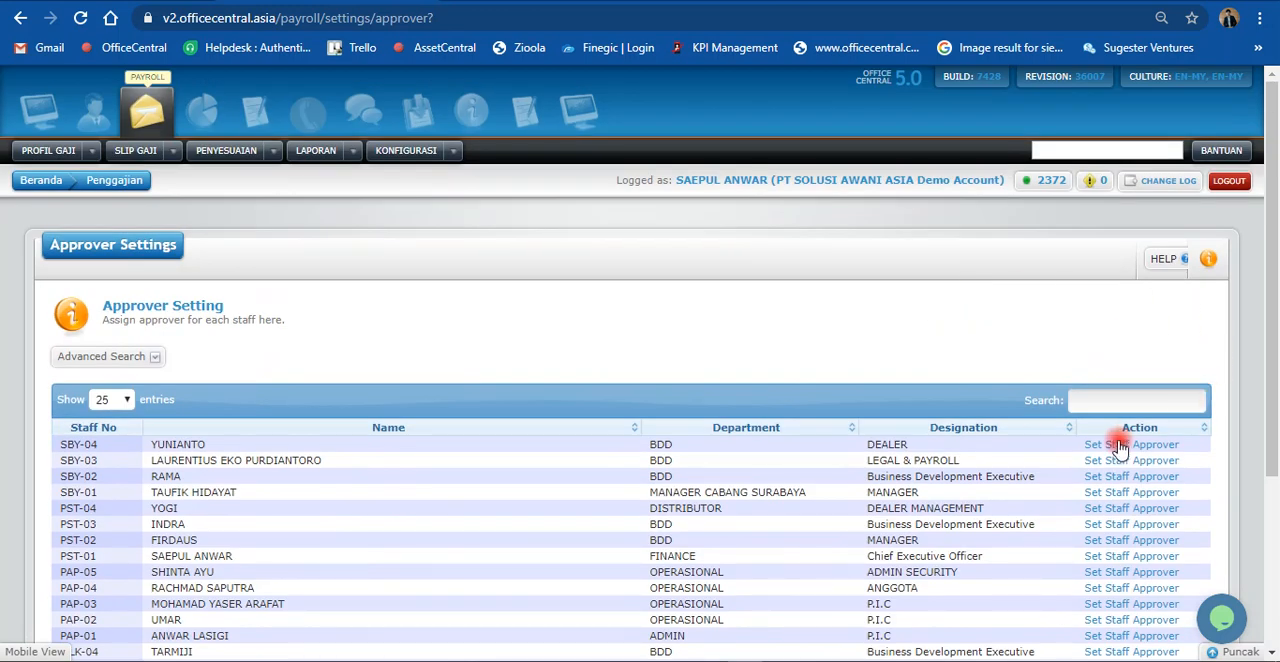
Step: Search the approver list for the Finance department's Chief Executive Officer by name and open that employee's Set Staff Approver page
{"action": "left_click", "coordinate": [1097, 400]}
{"action": "type", "text": "sa"}
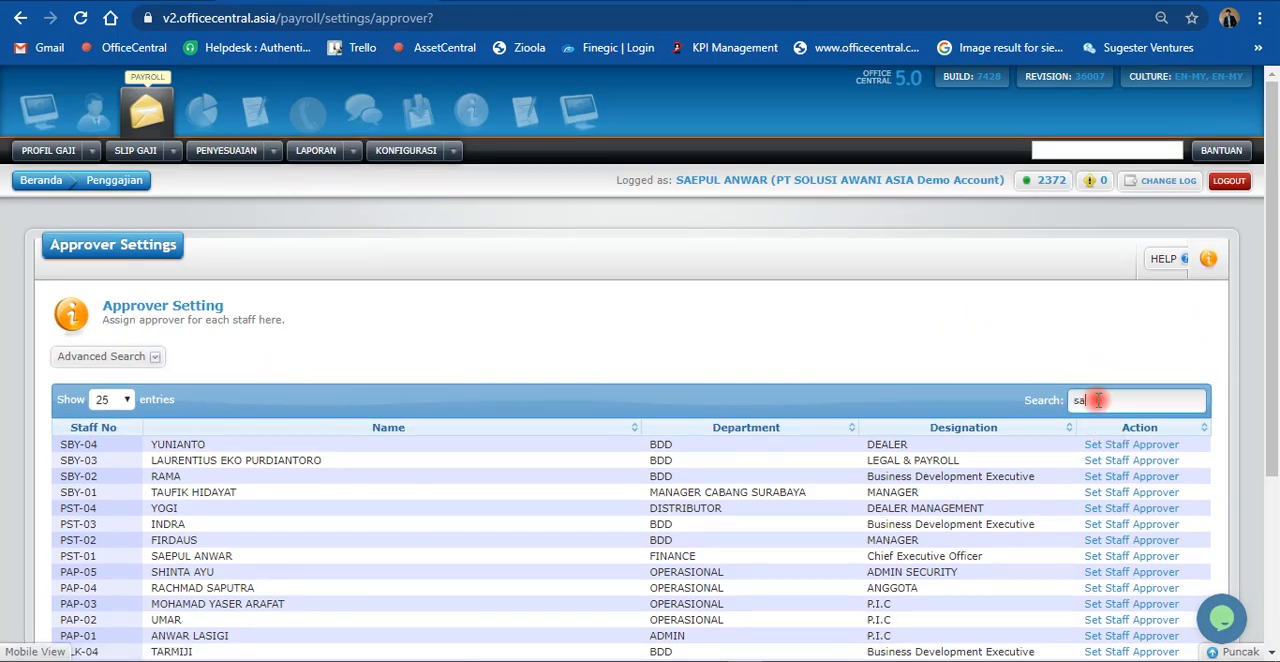
{"action": "type", "text": "e"}
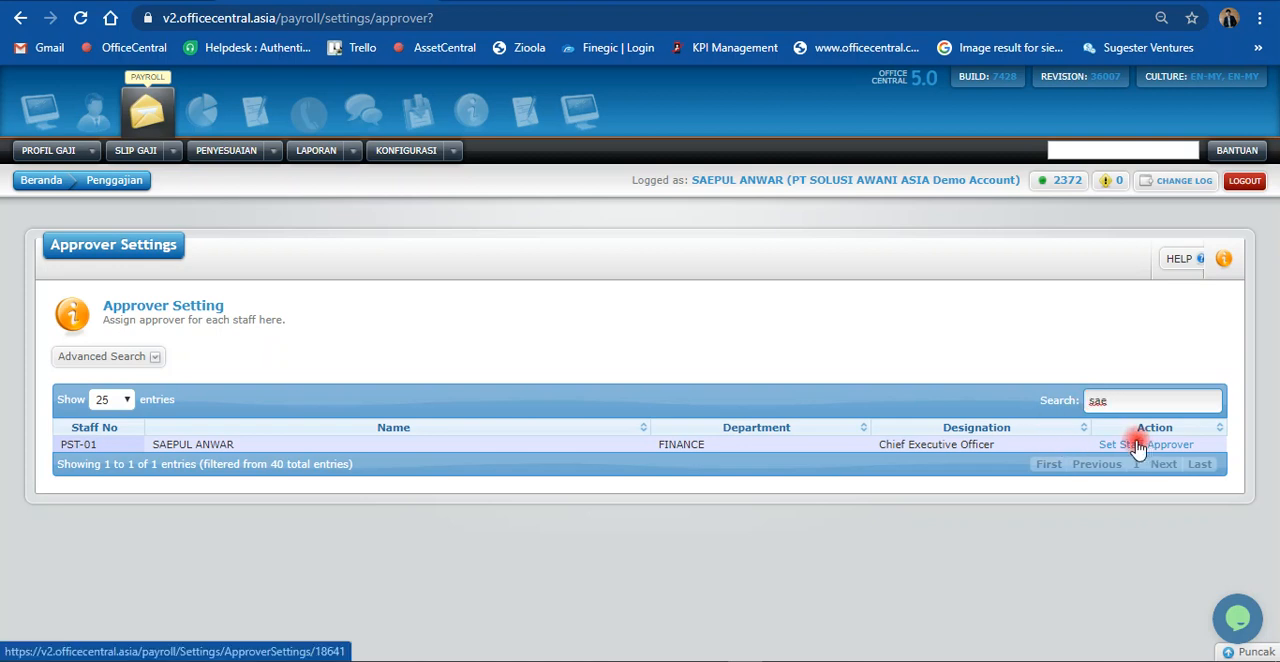
{"action": "left_click", "coordinate": [1138, 446]}
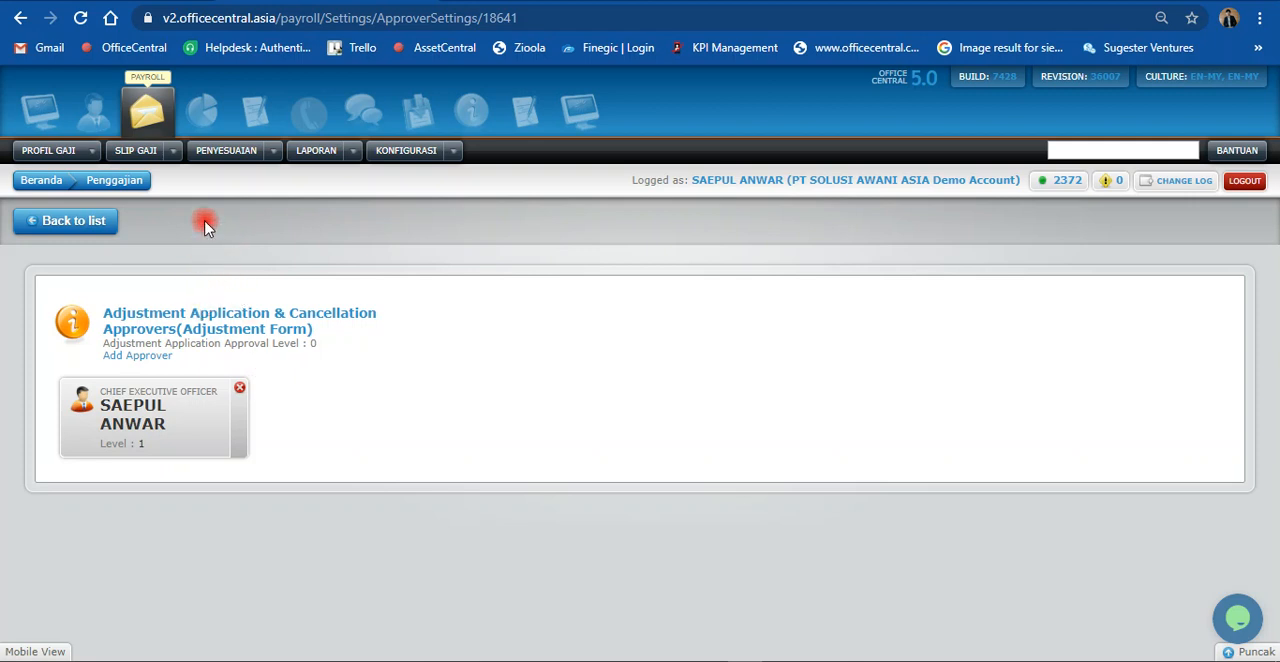
{"action": "left_click", "coordinate": [272, 151]}
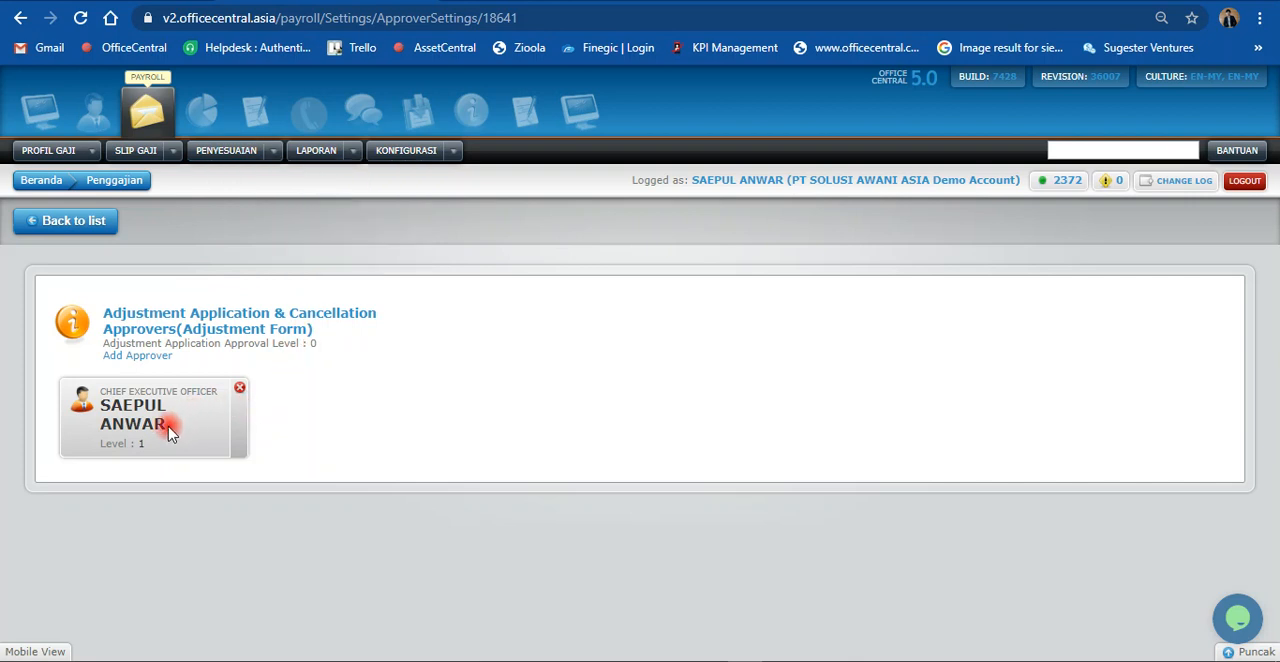
{"action": "left_click", "coordinate": [452, 151]}
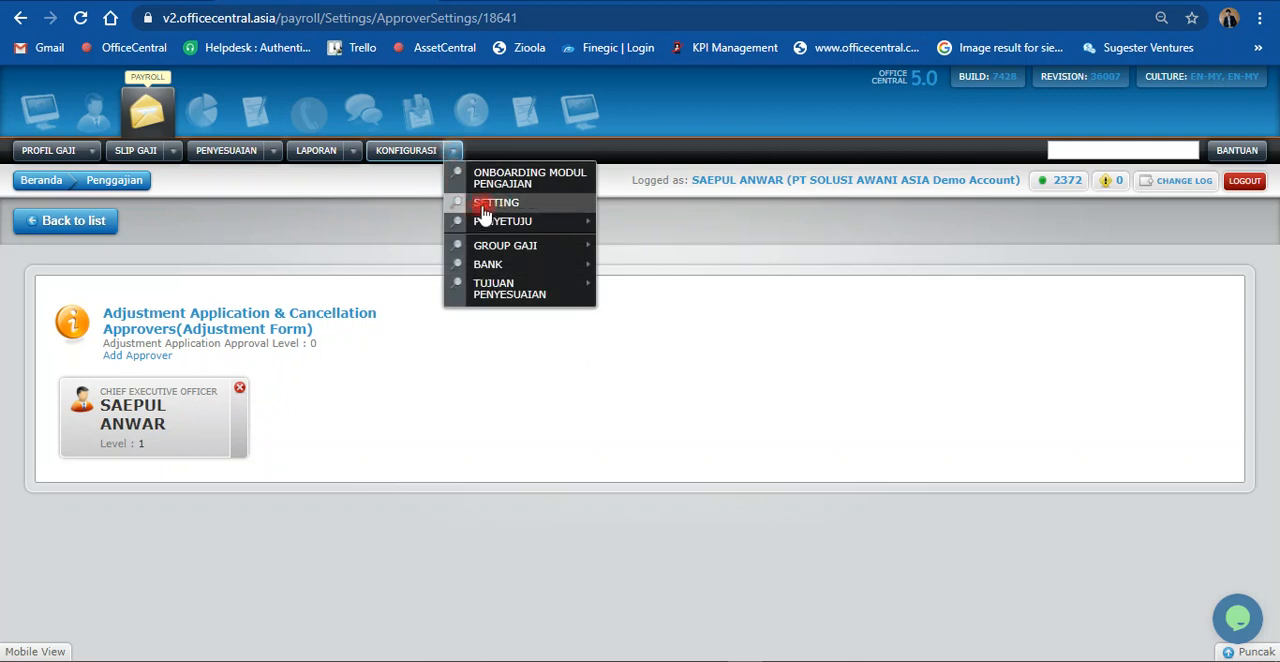
{"action": "mouse_move", "coordinate": [492, 229]}
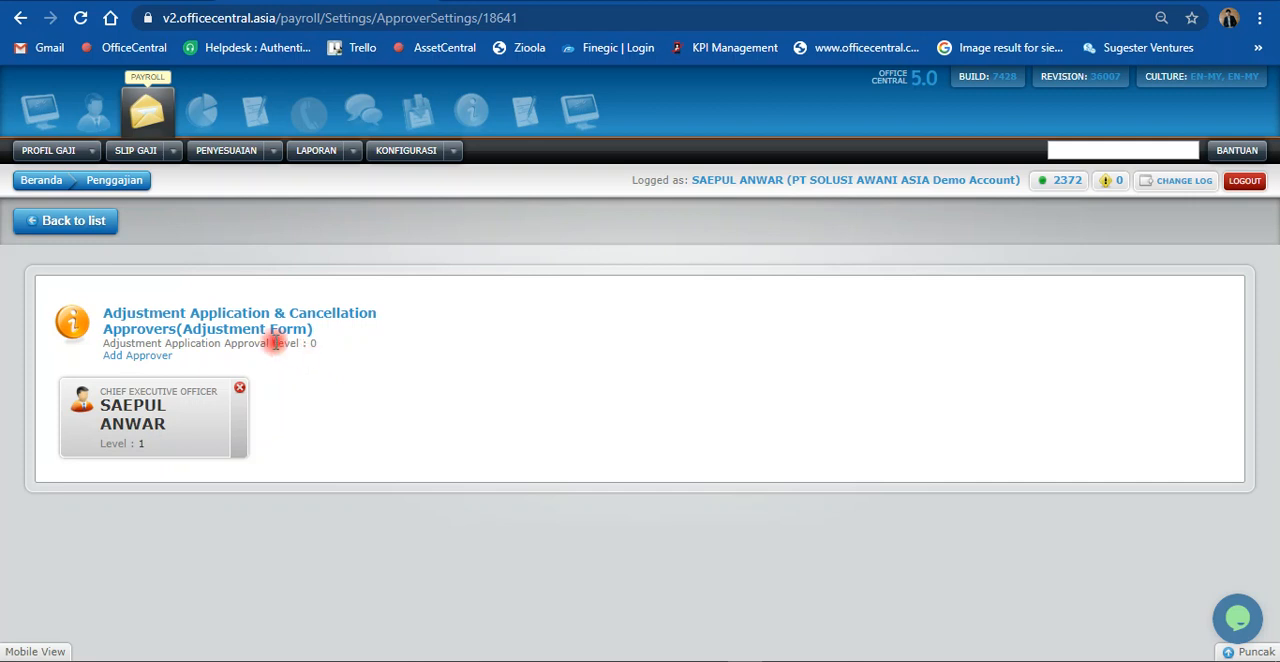
{"action": "left_click", "coordinate": [265, 157]}
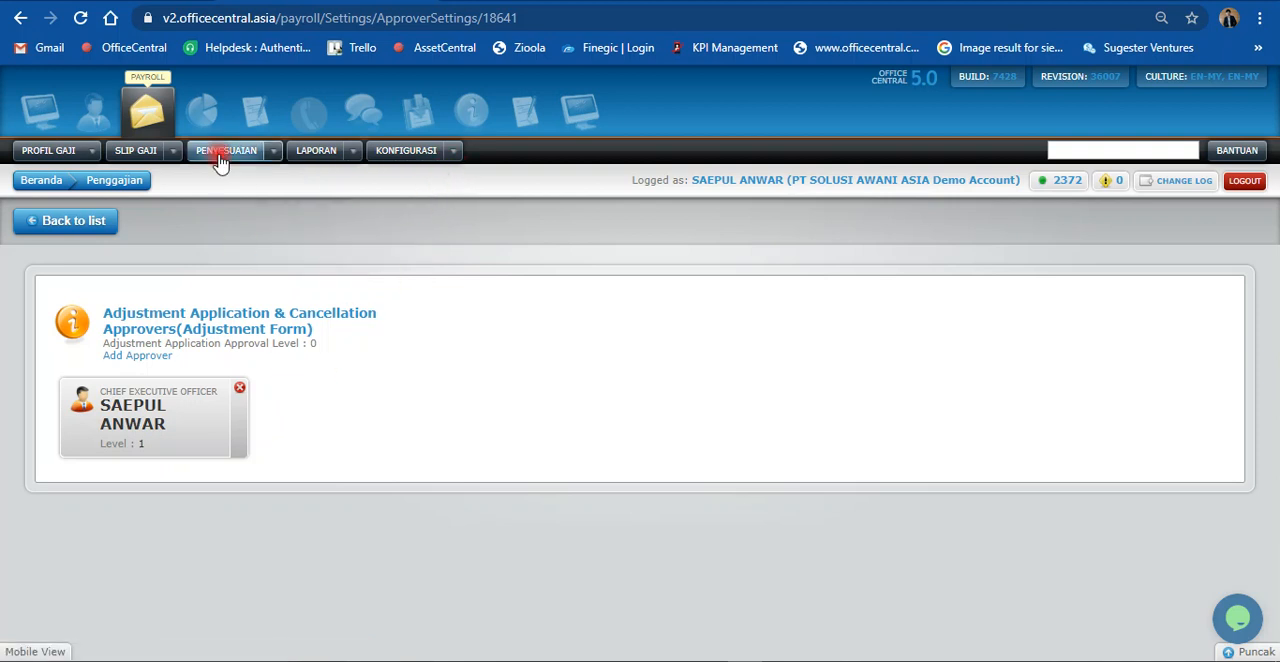
{"action": "left_click", "coordinate": [272, 151]}
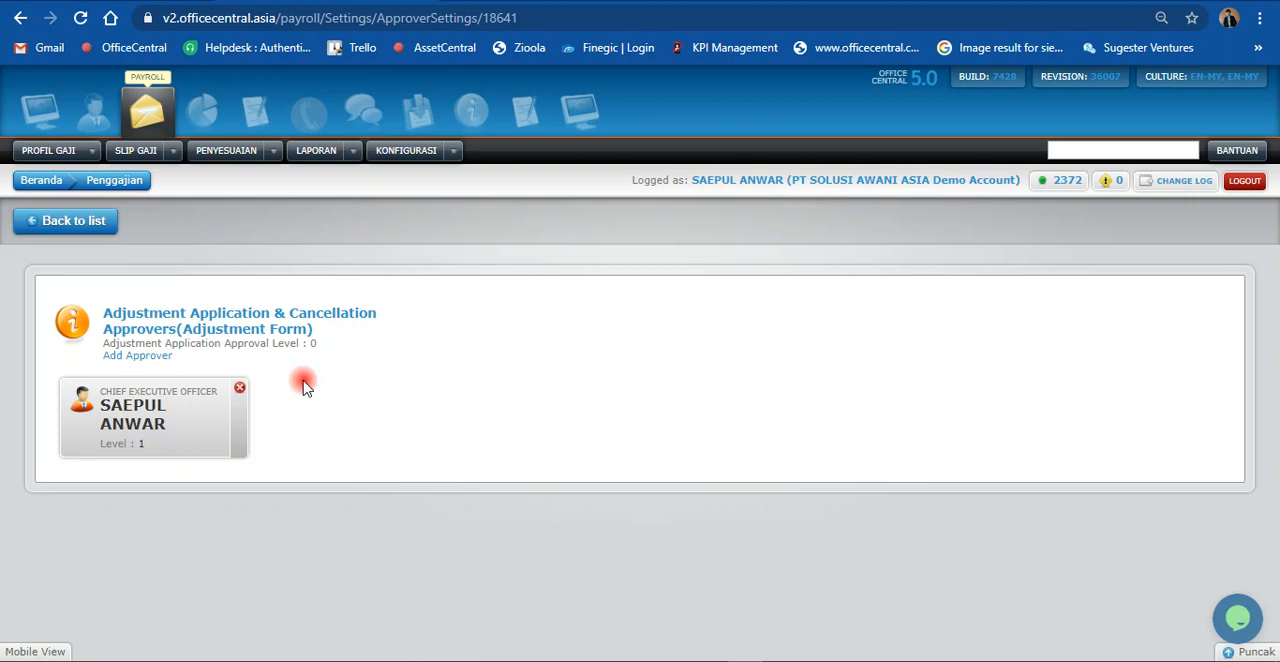
{"action": "left_click", "coordinate": [453, 151]}
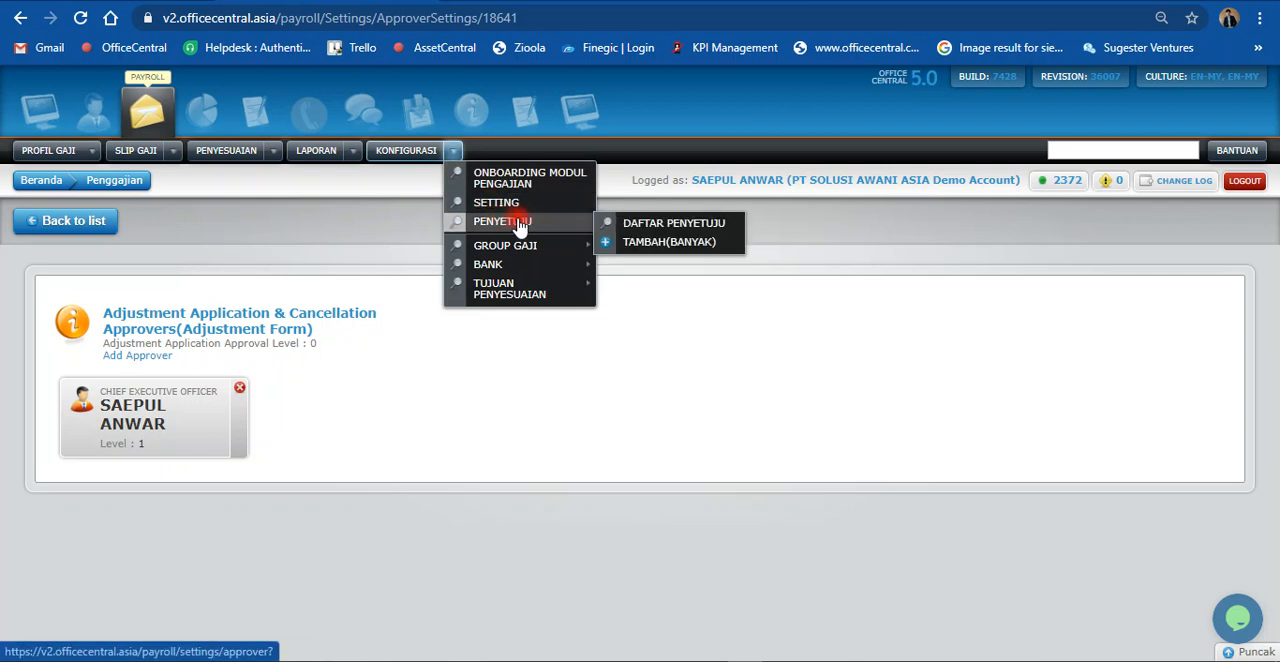
Step: Open the bulk Tambah(Banyak) page for setting the approver for all staff and review its options
{"action": "left_click", "coordinate": [650, 250]}
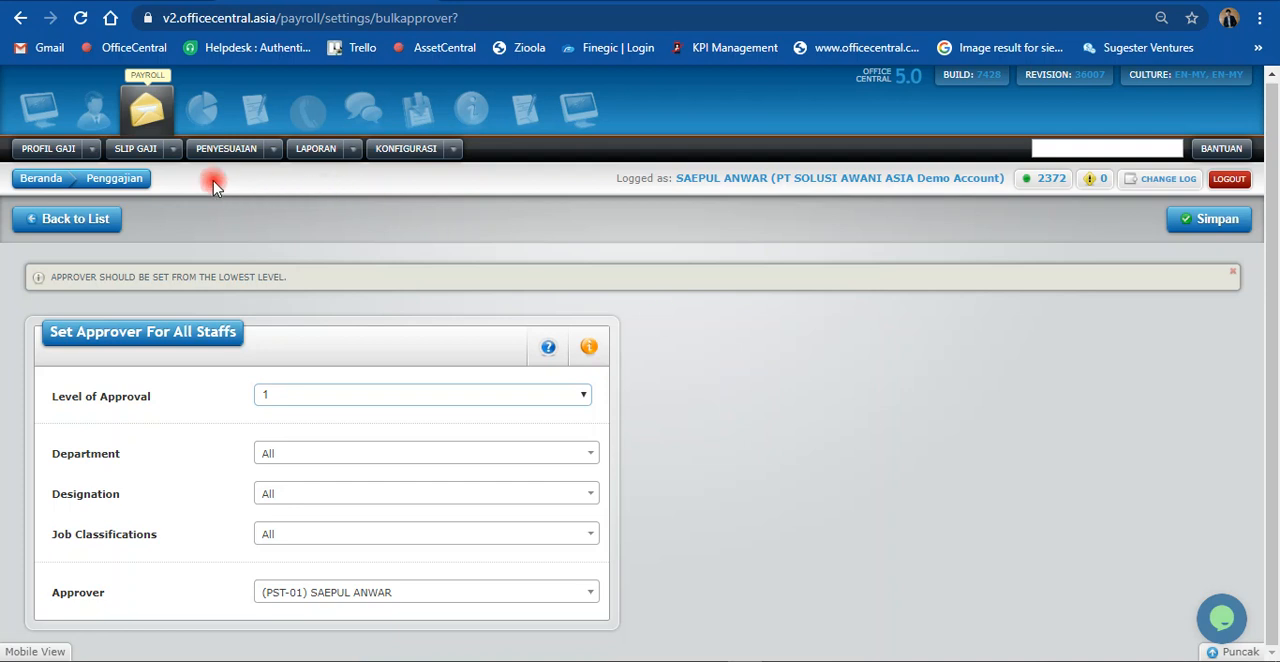
Step: Open the form for creating a new employee adjustment (Penyesuaian) and review its fields
{"action": "left_click", "coordinate": [88, 150]}
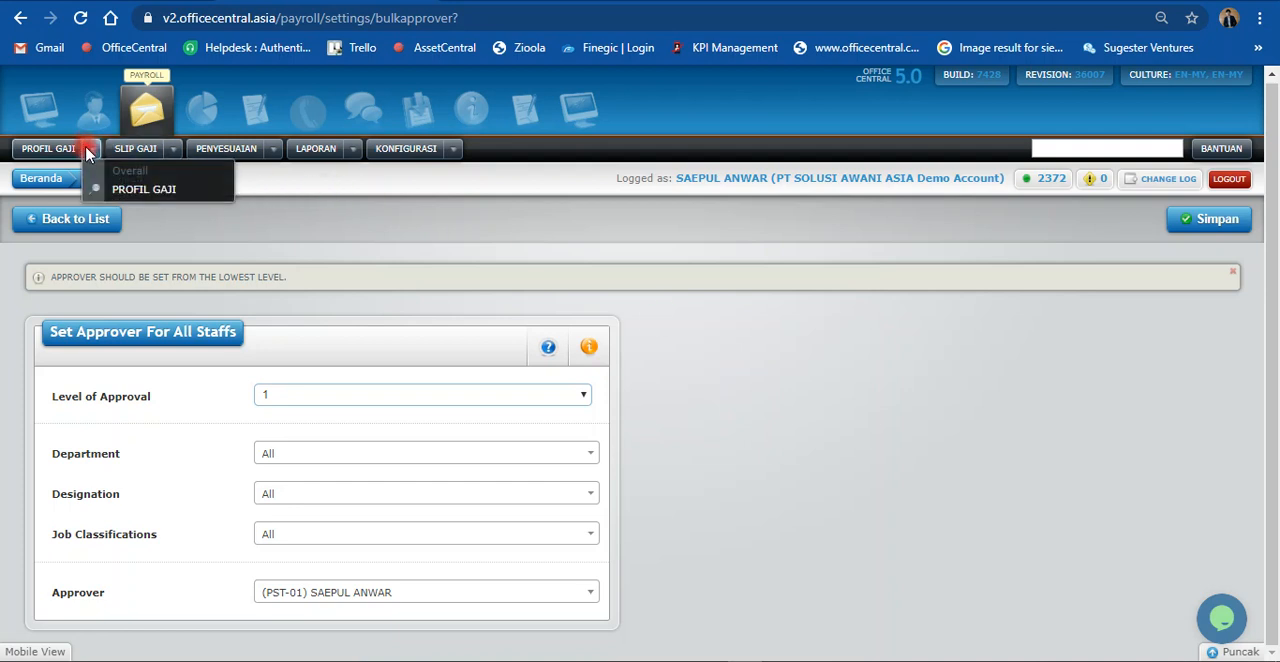
{"action": "left_click", "coordinate": [272, 149]}
{"action": "left_click", "coordinate": [298, 212]}
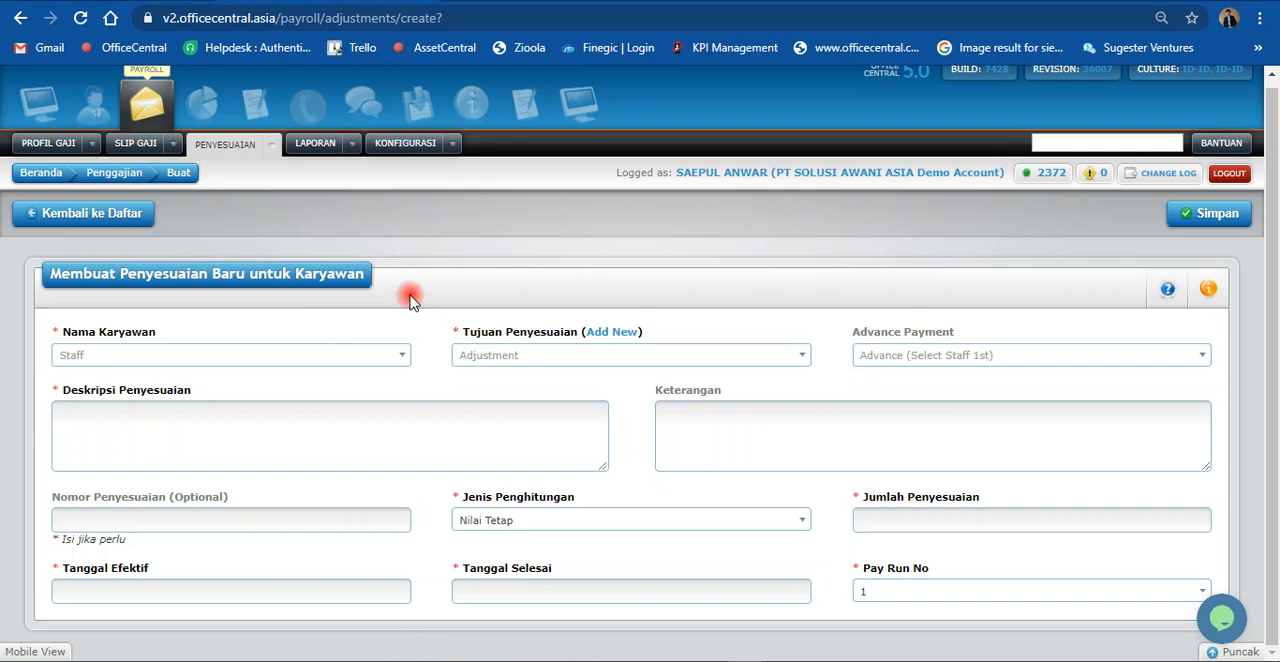
{"action": "left_click", "coordinate": [353, 146]}
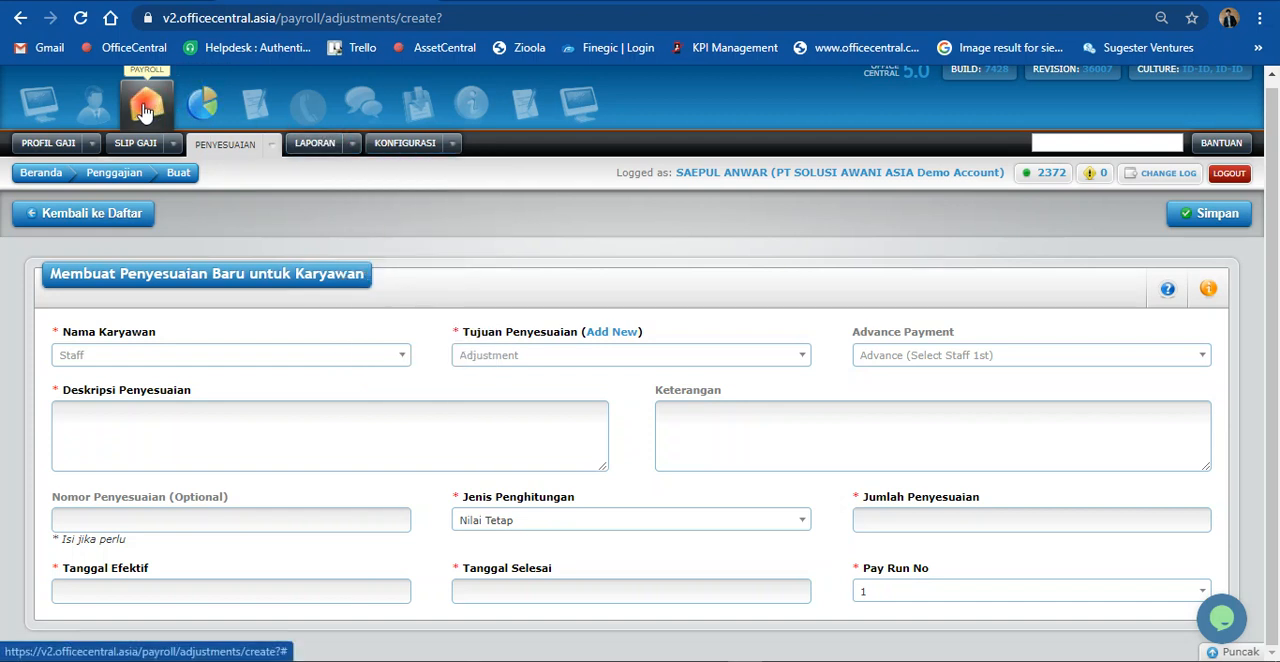
{"action": "left_click", "coordinate": [91, 147]}
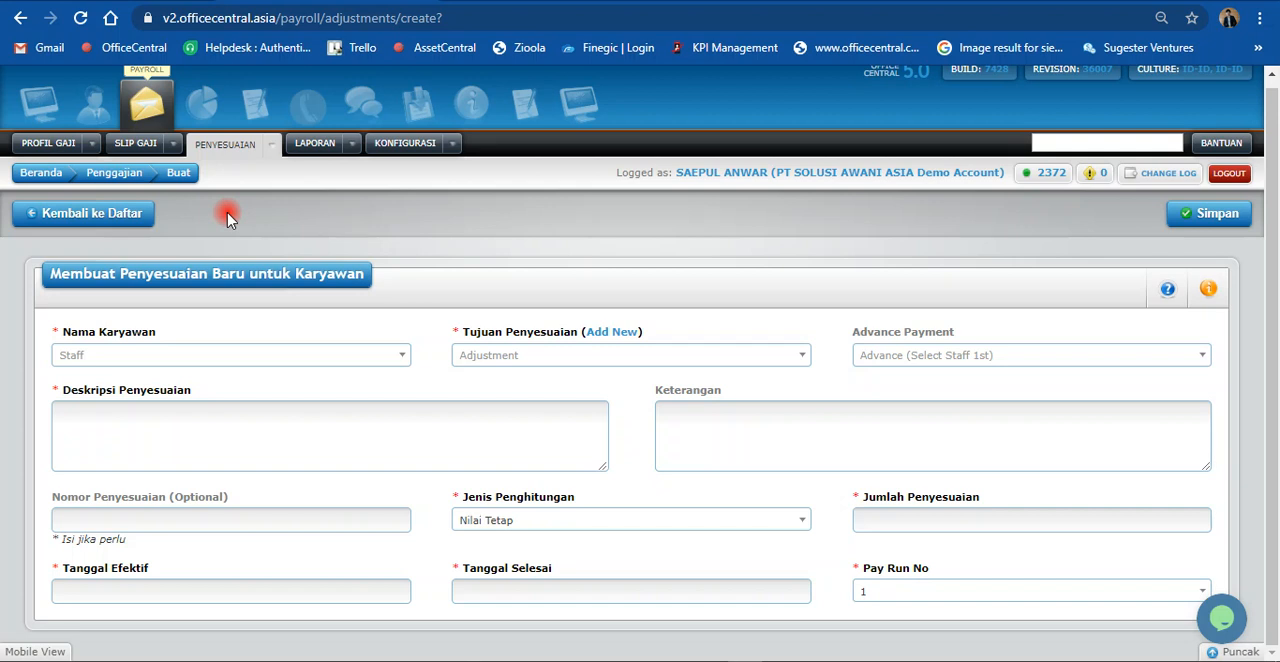
{"action": "left_click", "coordinate": [452, 145]}
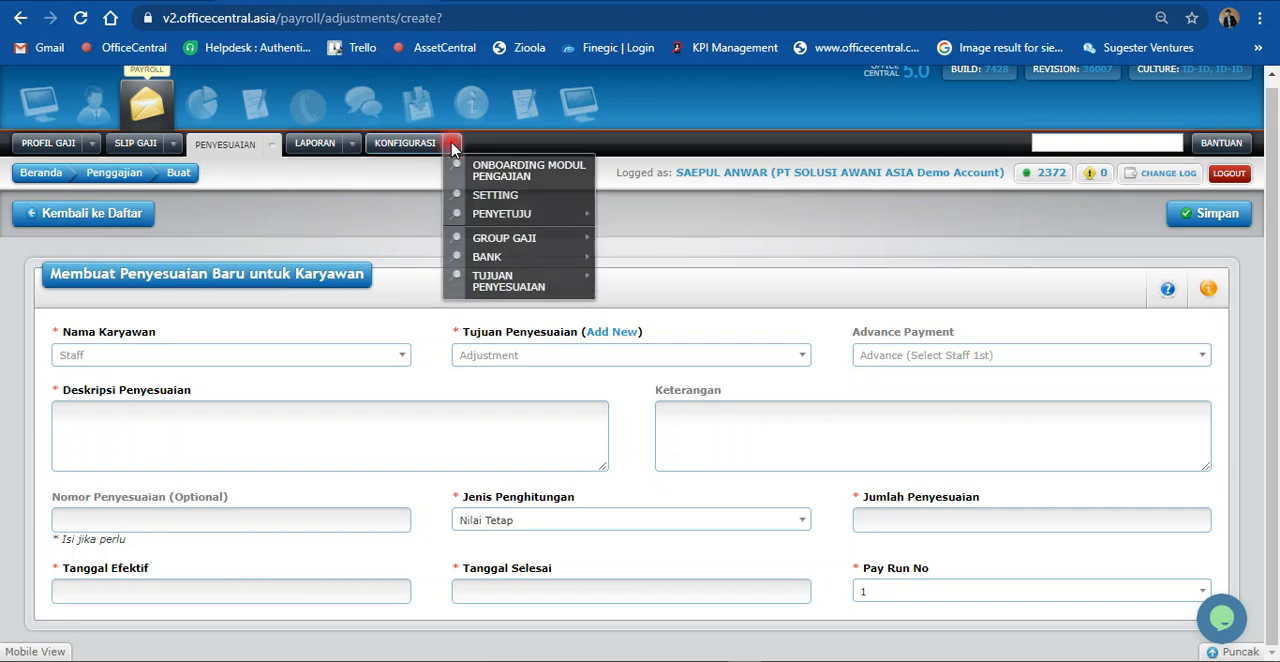